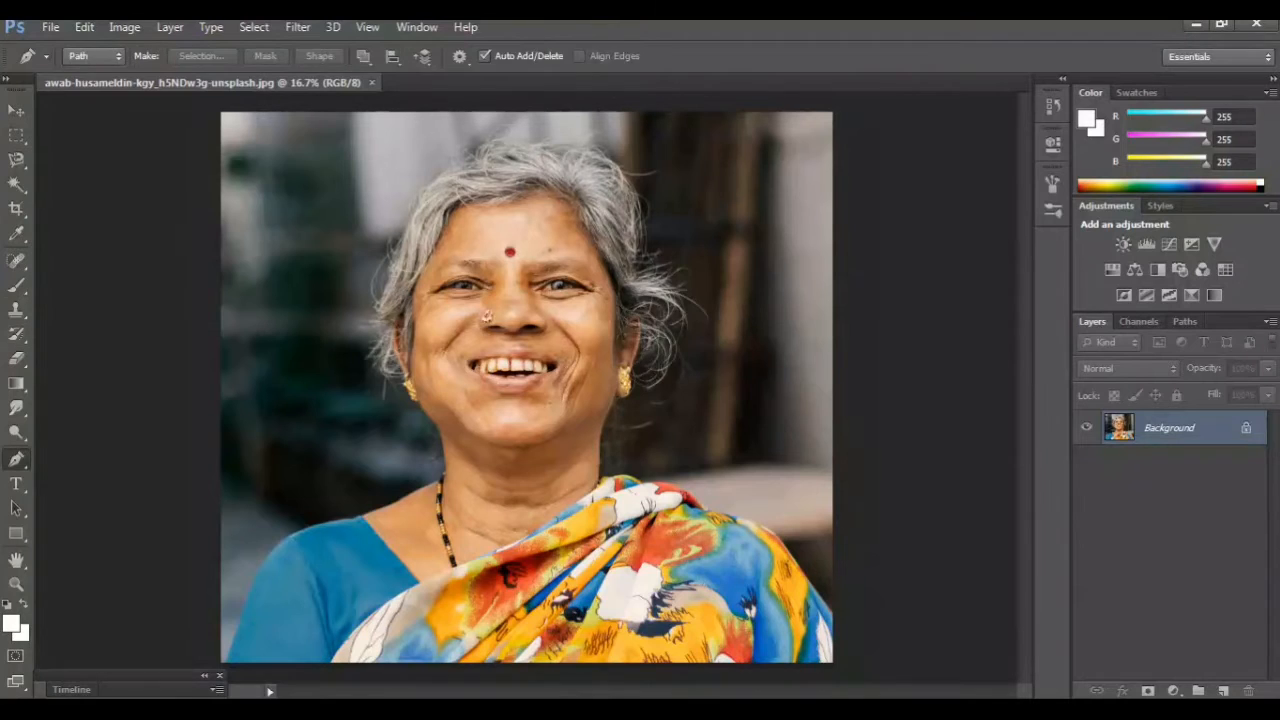
Trace a Pen tool path from the bottom corner of the woman's blue sleeve along the shoulder and up the neck
{"action": "left_click", "coordinate": [91, 456]}
{"action": "key", "text": "ctrl+plus"}
{"action": "key", "text": "ctrl+plus"}
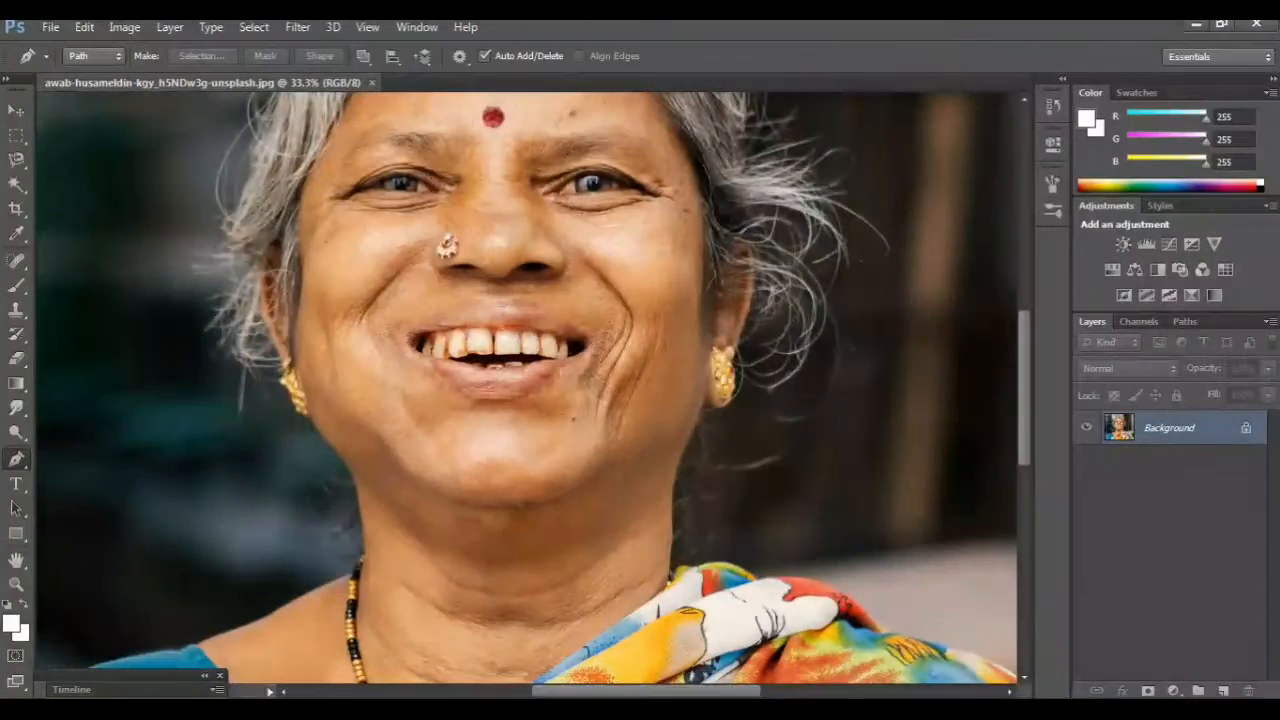
{"action": "scroll", "coordinate": [528, 390], "scroll_direction": "left", "scroll_amount": 6}
{"action": "scroll", "coordinate": [528, 390], "scroll_direction": "down", "scroll_amount": 5}
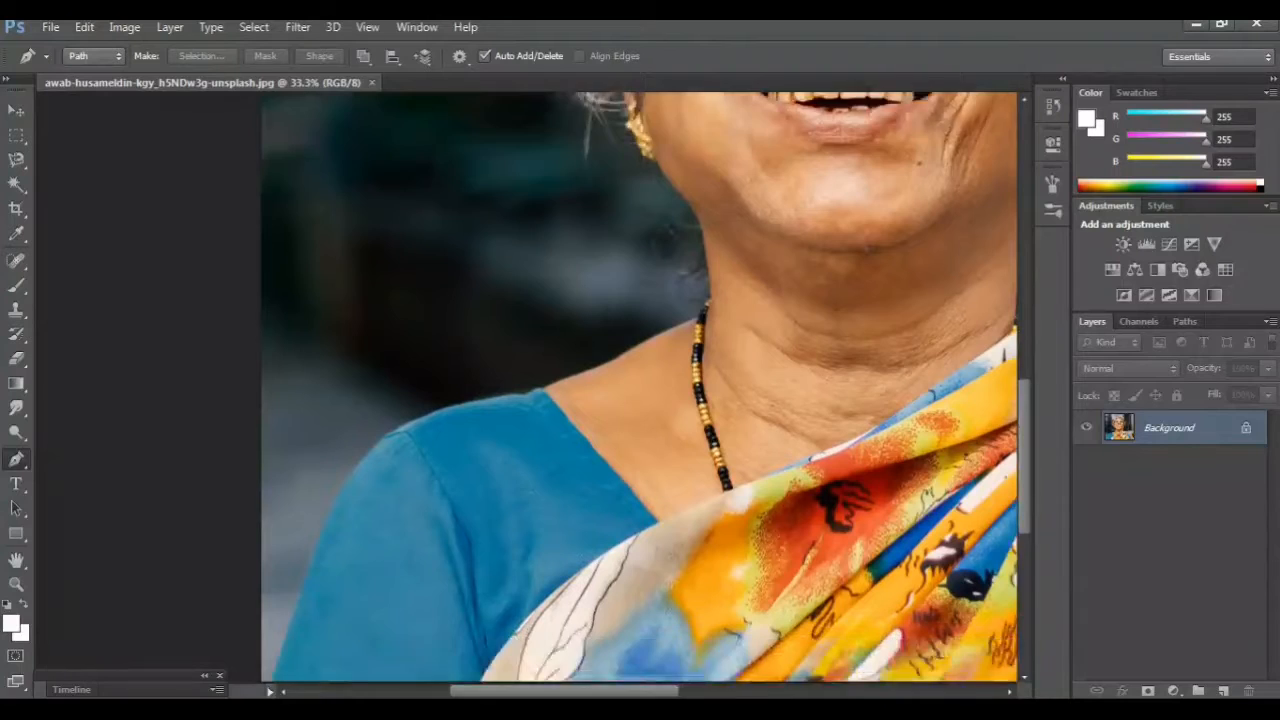
{"action": "scroll", "coordinate": [640, 390], "scroll_direction": "down", "scroll_amount": 2}
{"action": "left_click", "coordinate": [267, 603]}
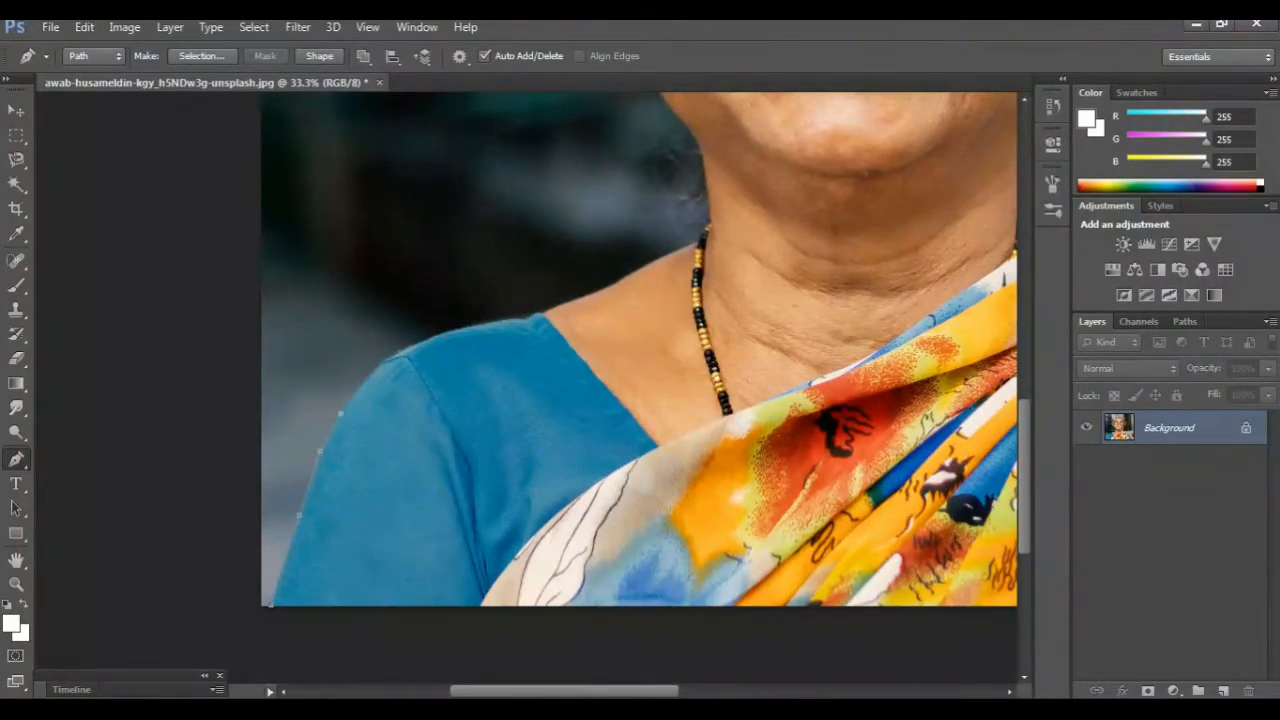
{"action": "scroll", "coordinate": [640, 390], "scroll_direction": "up", "scroll_amount": 4}
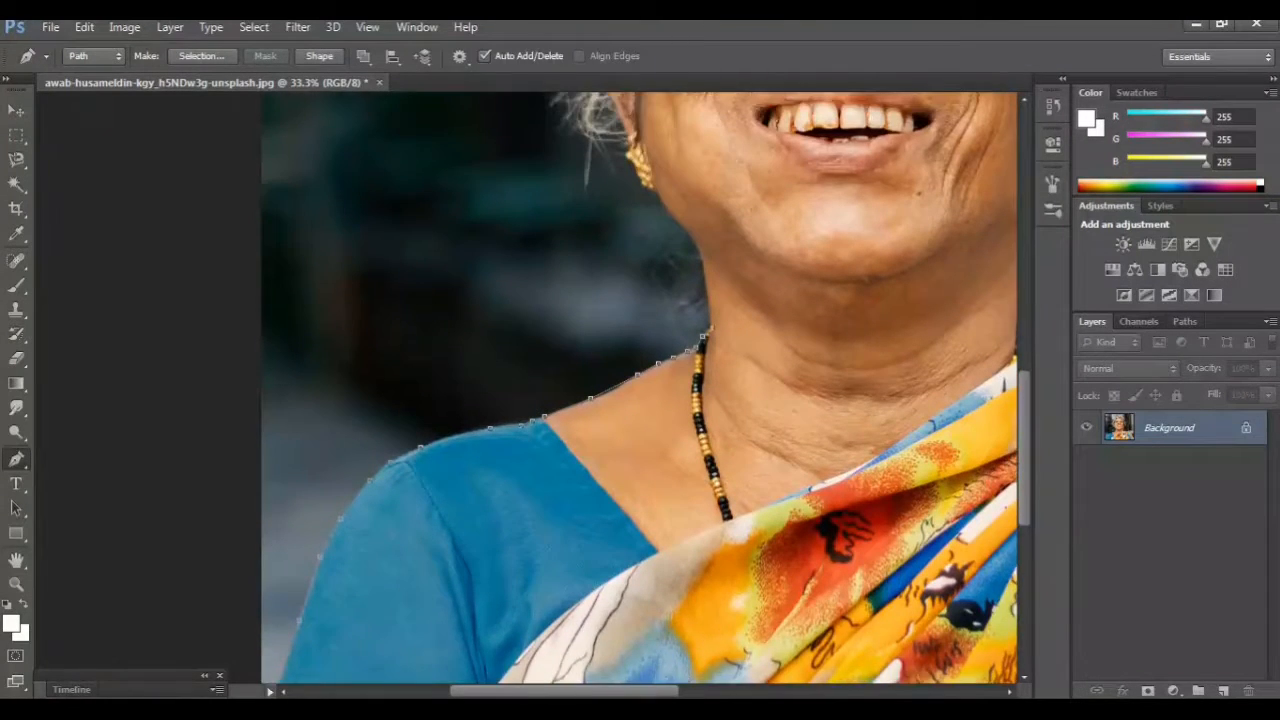
{"action": "scroll", "coordinate": [646, 388], "scroll_direction": "up", "scroll_amount": 1}
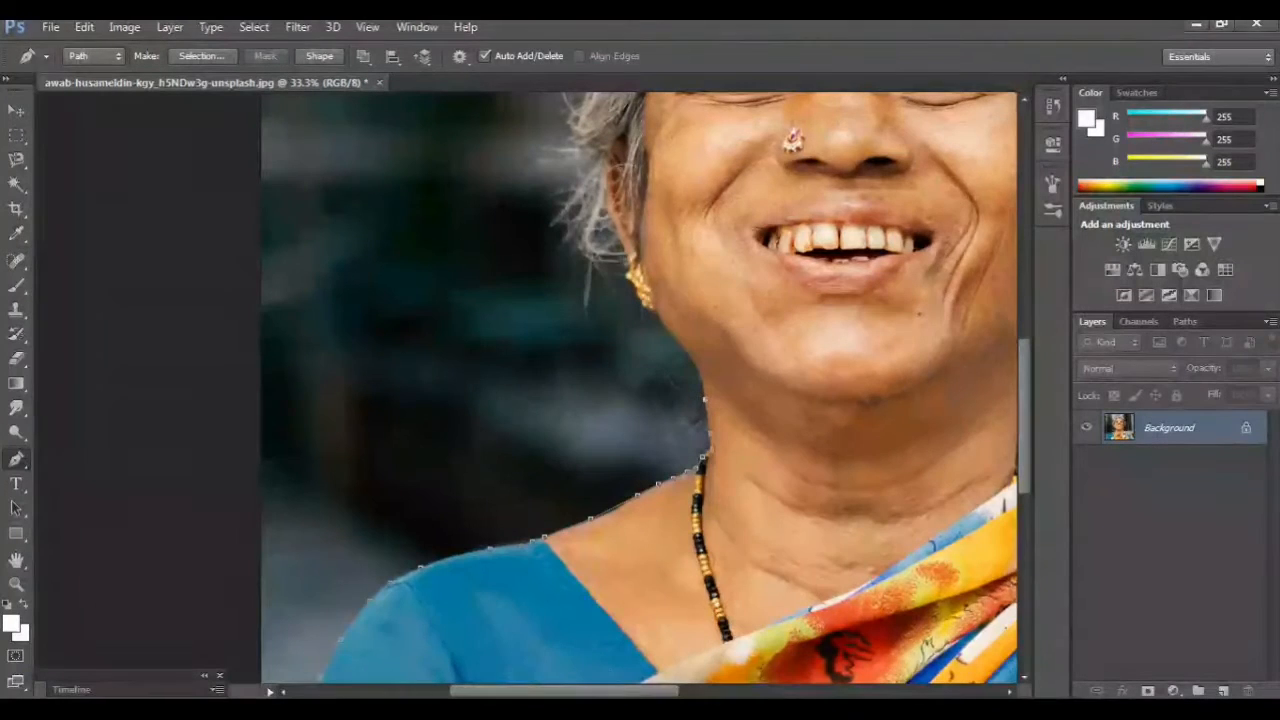
Continue the path around the jaw, earring and loose hair on the blue-sleeve side and over the top of the head
{"action": "scroll", "coordinate": [640, 388], "scroll_direction": "up", "scroll_amount": 4}
{"action": "scroll", "coordinate": [640, 388], "scroll_direction": "up", "scroll_amount": 3}
{"action": "scroll", "coordinate": [640, 388], "scroll_direction": "up", "scroll_amount": 2}
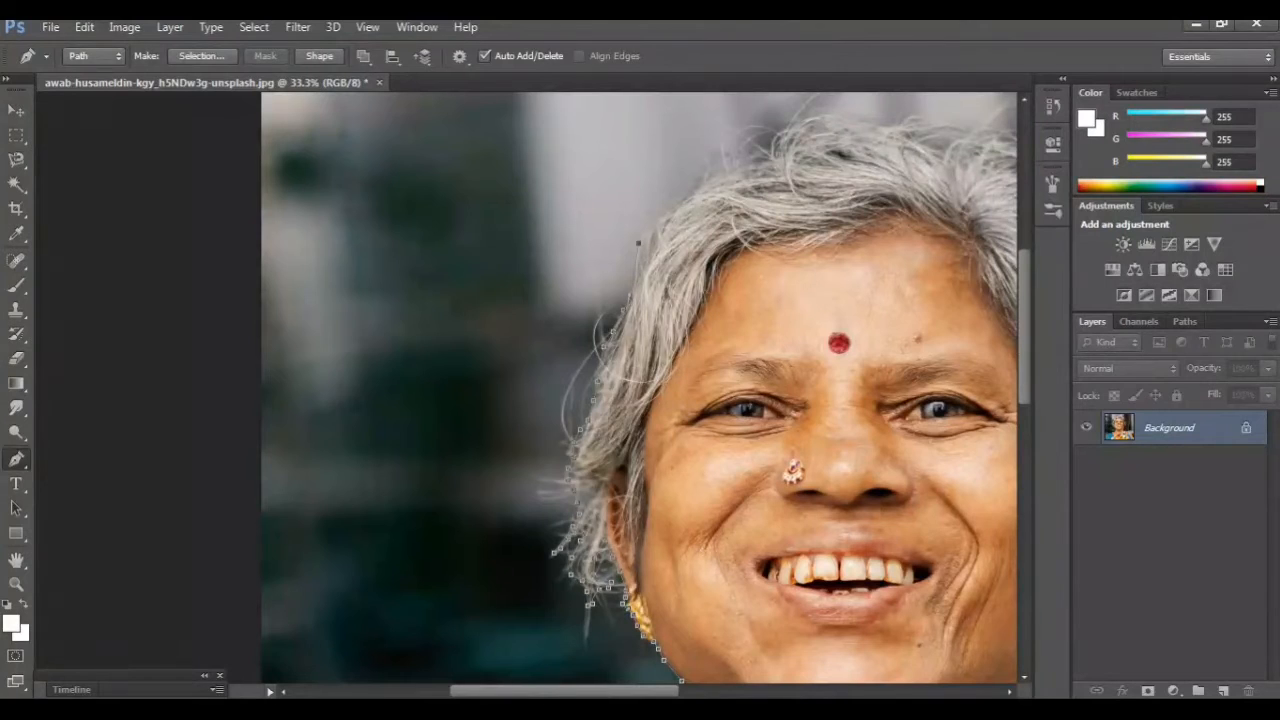
{"action": "scroll", "coordinate": [528, 388], "scroll_direction": "right", "scroll_amount": 5}
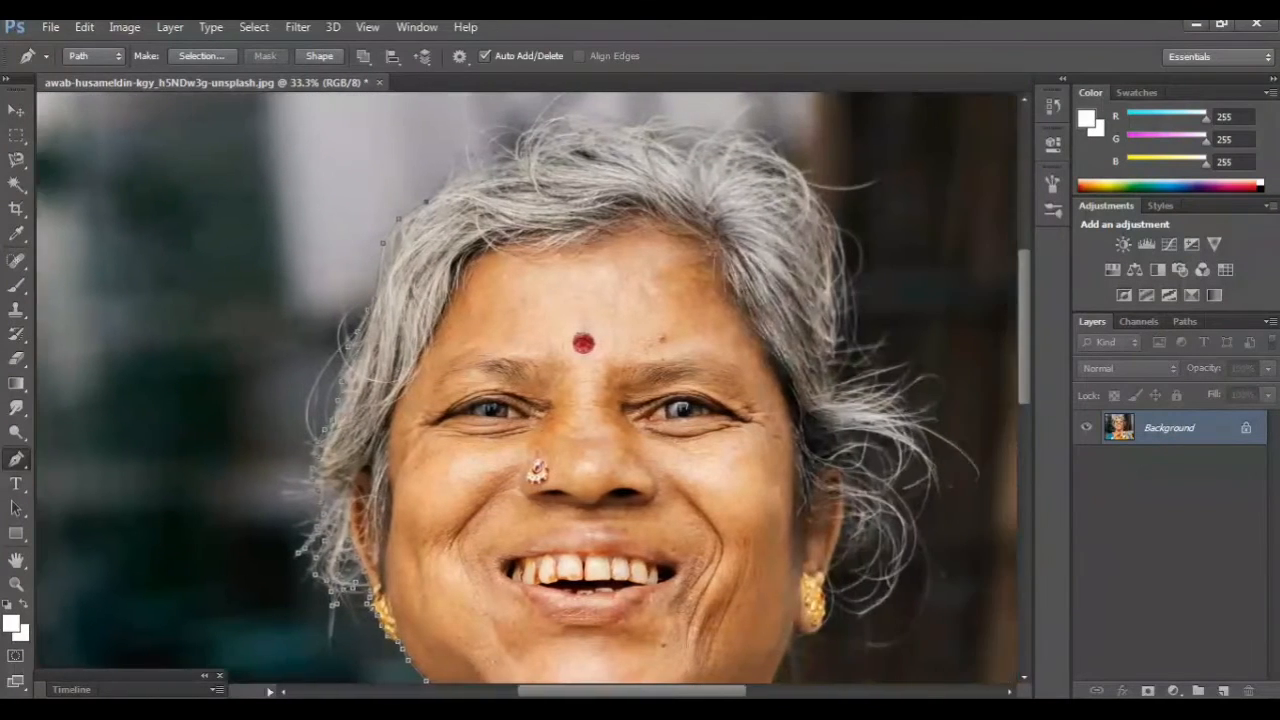
{"action": "scroll", "coordinate": [528, 388], "scroll_direction": "up", "scroll_amount": 3}
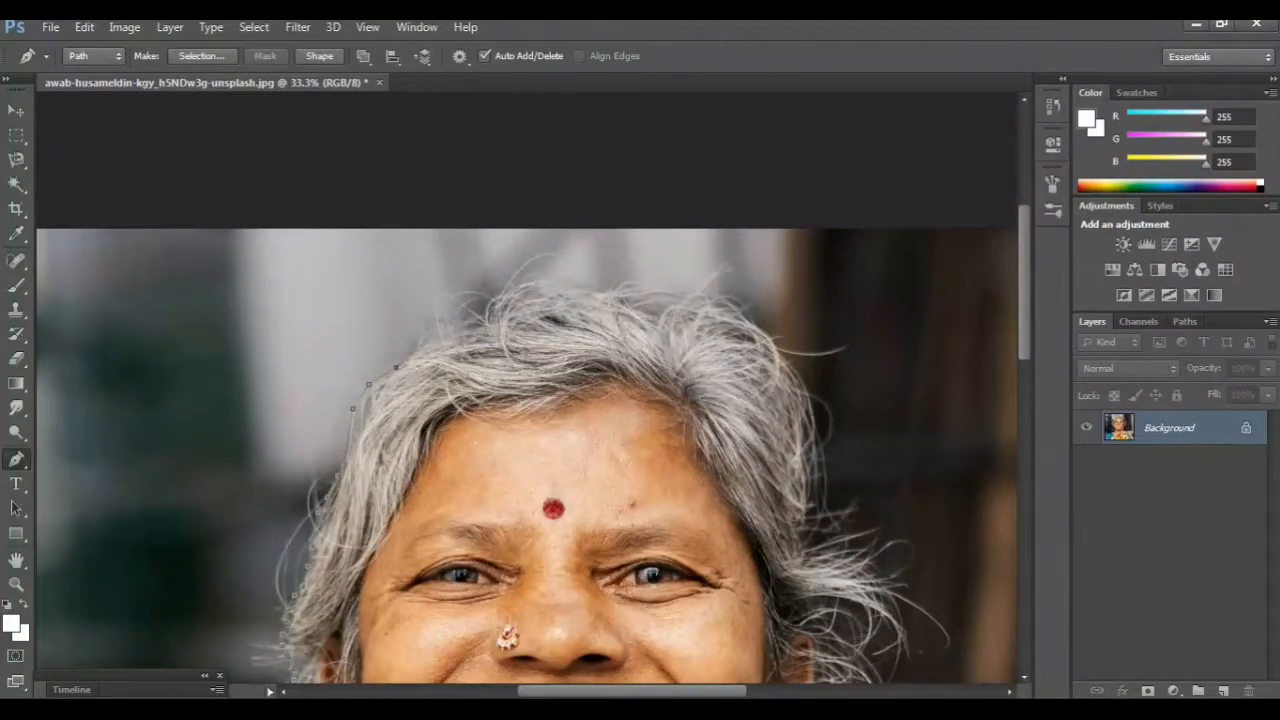
{"action": "left_click", "coordinate": [427, 344]}
{"action": "scroll", "coordinate": [527, 385], "scroll_direction": "down", "scroll_amount": 3}
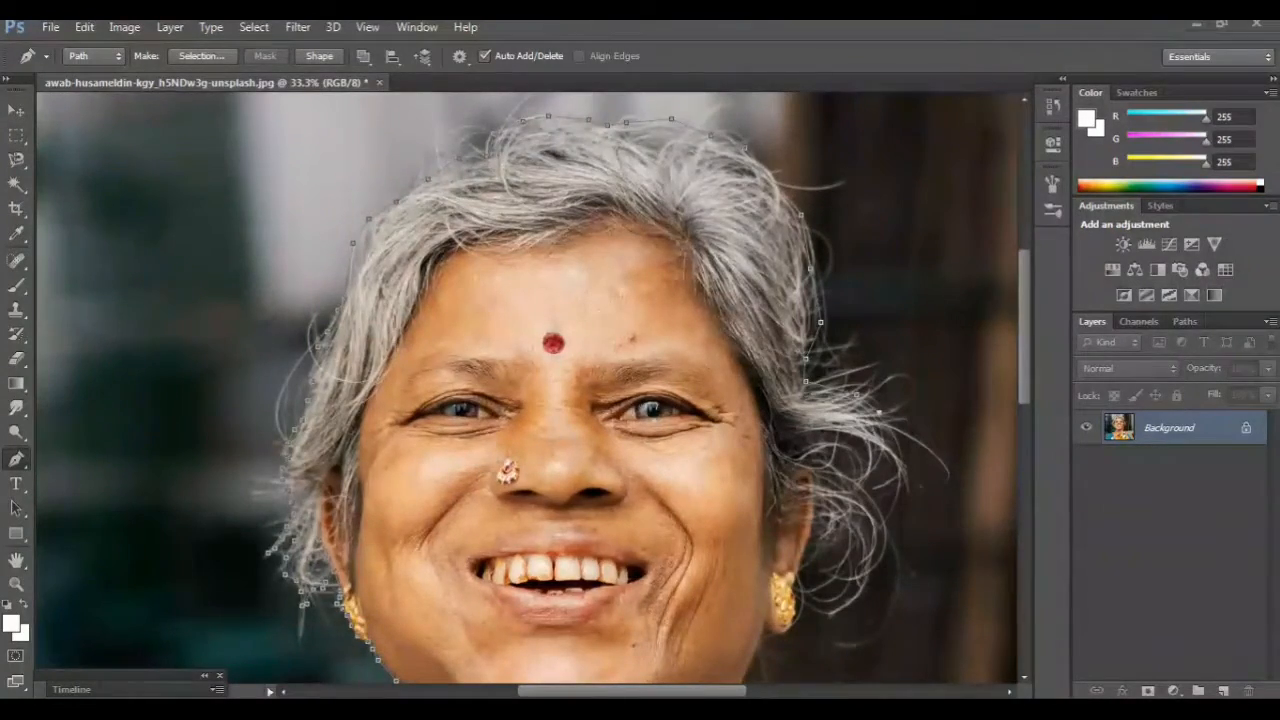
Continue the path down the opposite hair, ear and neck and along the patterned sari's shoulder
{"action": "scroll", "coordinate": [527, 385], "scroll_direction": "down", "scroll_amount": 5}
{"action": "scroll", "coordinate": [527, 385], "scroll_direction": "right", "scroll_amount": 3}
{"action": "scroll", "coordinate": [527, 385], "scroll_direction": "right", "scroll_amount": 2}
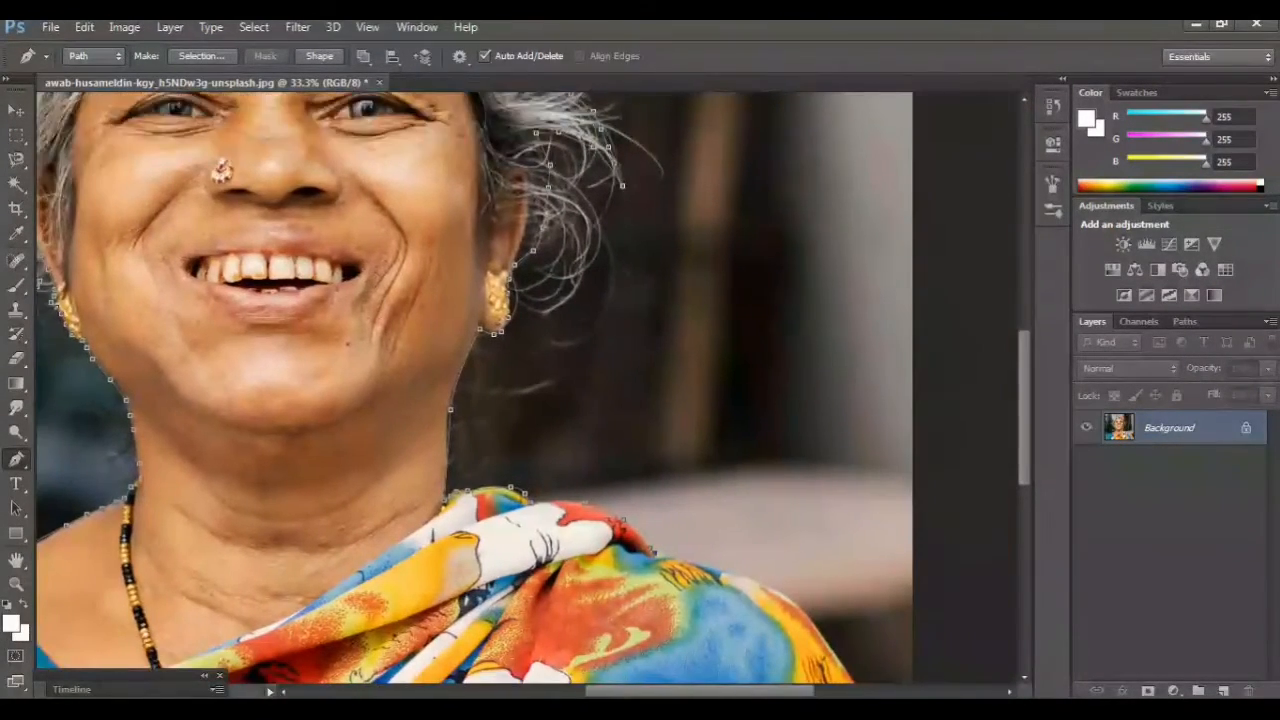
{"action": "scroll", "coordinate": [527, 385], "scroll_direction": "down", "scroll_amount": 1}
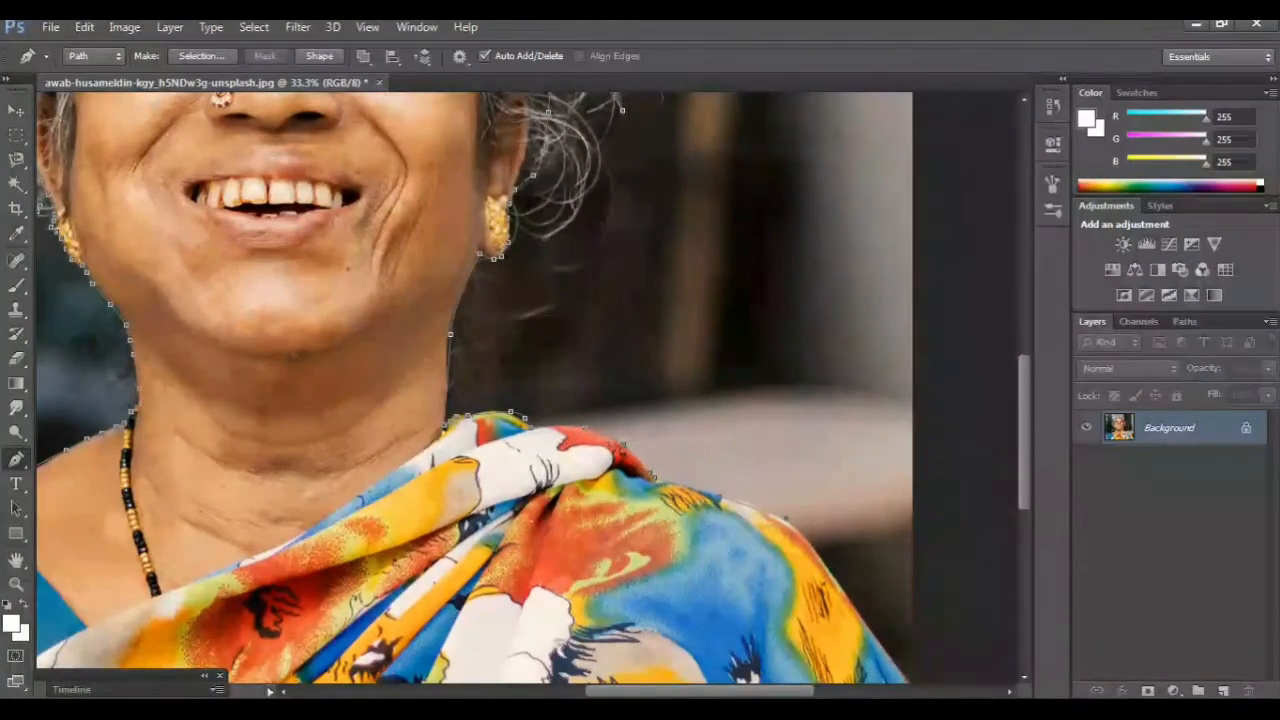
{"action": "scroll", "coordinate": [527, 385], "scroll_direction": "down", "scroll_amount": 1}
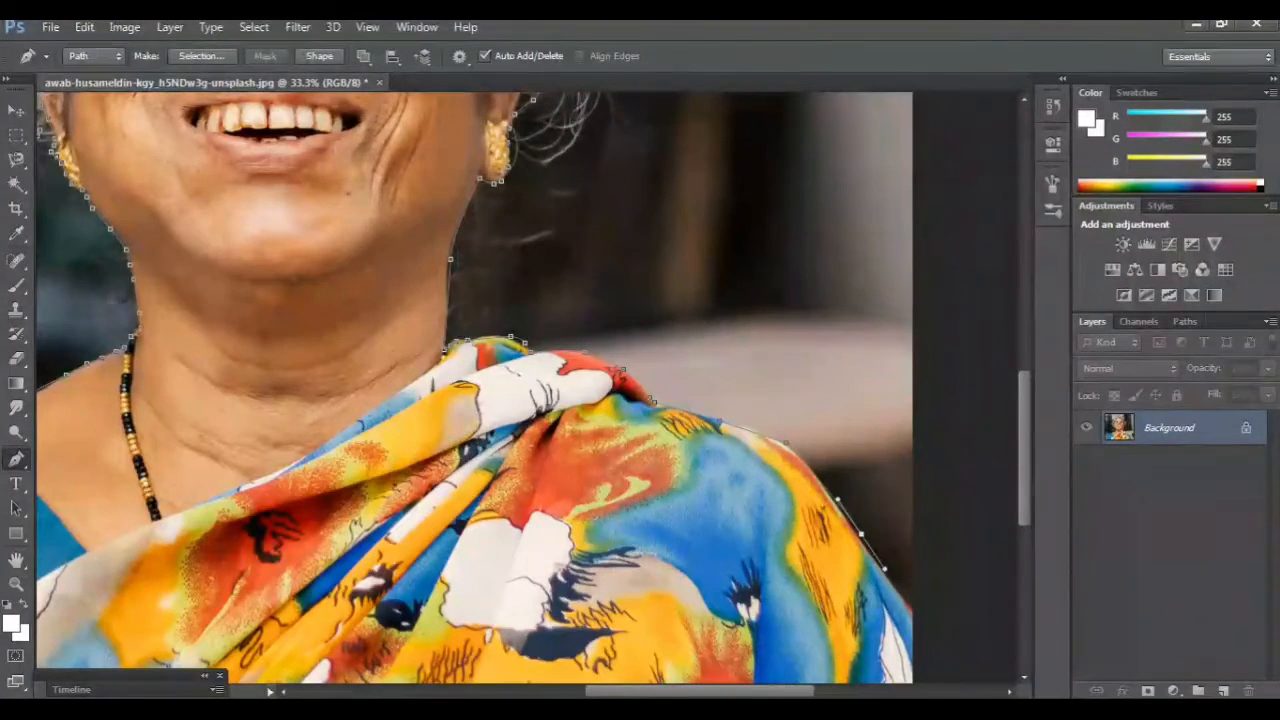
Finish the path at the sari's outer edge and photo's bottom corner, closing it at the blue sleeve's starting point
{"action": "left_click_drag", "start_coordinate": [560, 430], "coordinate": [470, 295]}
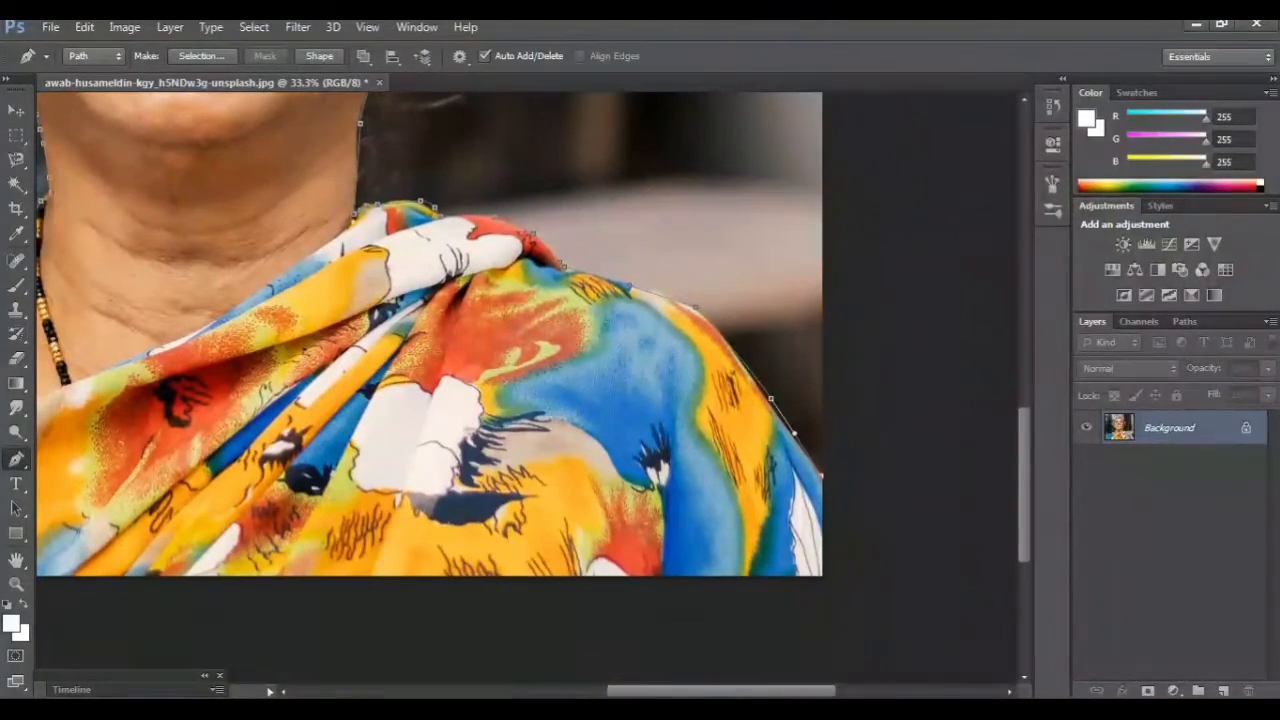
{"action": "left_click", "coordinate": [822, 575]}
{"action": "scroll", "coordinate": [822, 575], "scroll_direction": "left", "scroll_amount": 10}
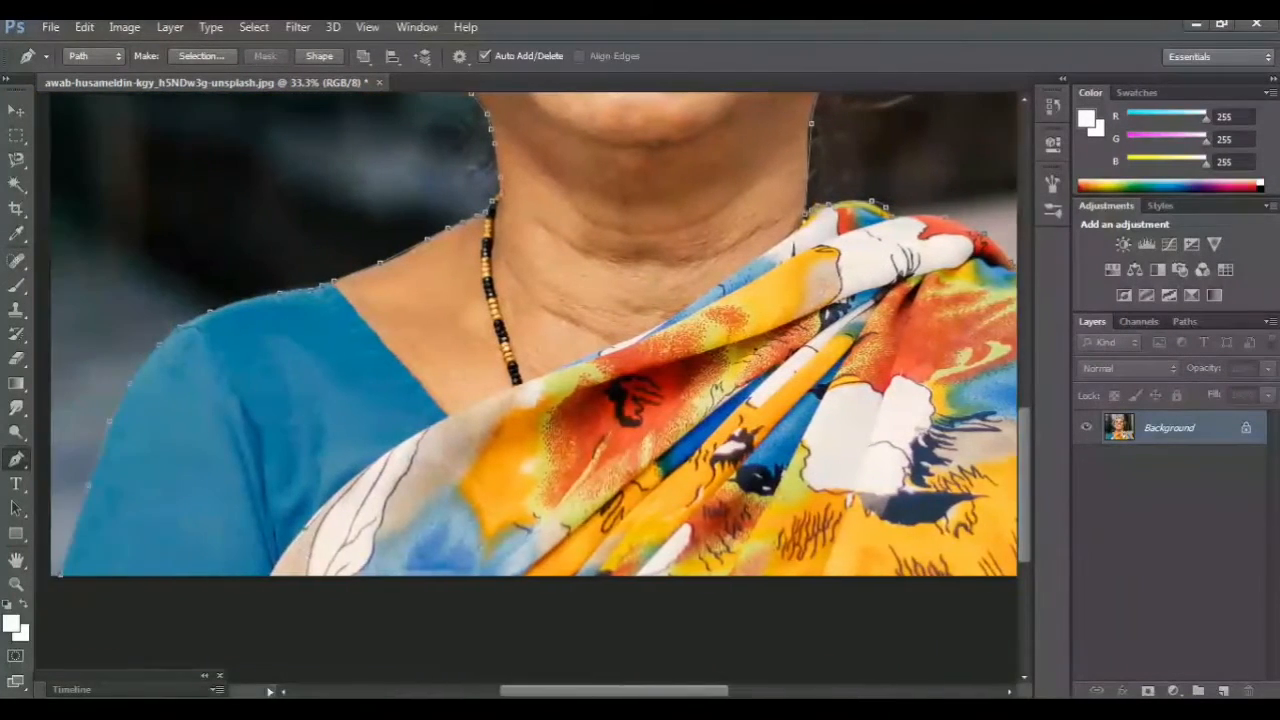
{"action": "scroll", "coordinate": [535, 335], "scroll_direction": "left", "scroll_amount": 2}
Convert the closed path into a new anti-aliased selection with a feather radius of 1 pixel
{"action": "scroll", "coordinate": [588, 385], "scroll_direction": "up", "scroll_amount": 10}
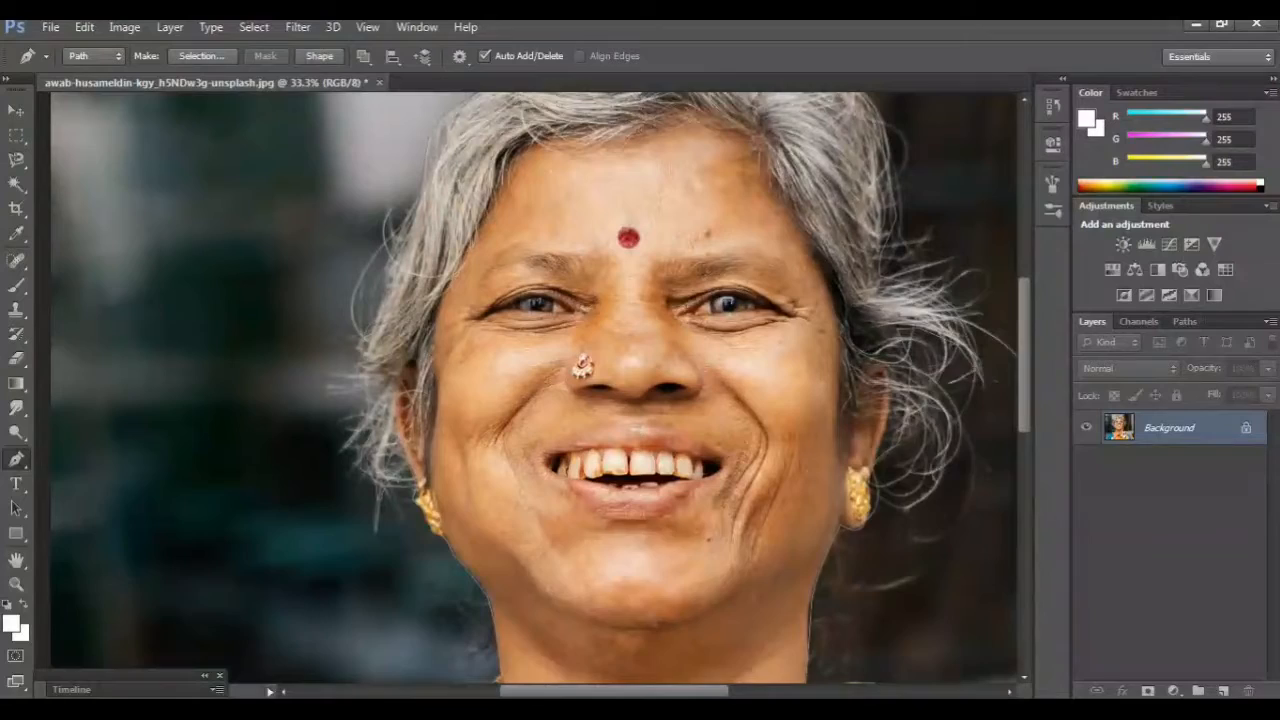
{"action": "scroll", "coordinate": [658, 300], "scroll_direction": "up", "scroll_amount": 3}
{"action": "right_click", "coordinate": [659, 263]}
{"action": "left_click", "coordinate": [732, 350]}
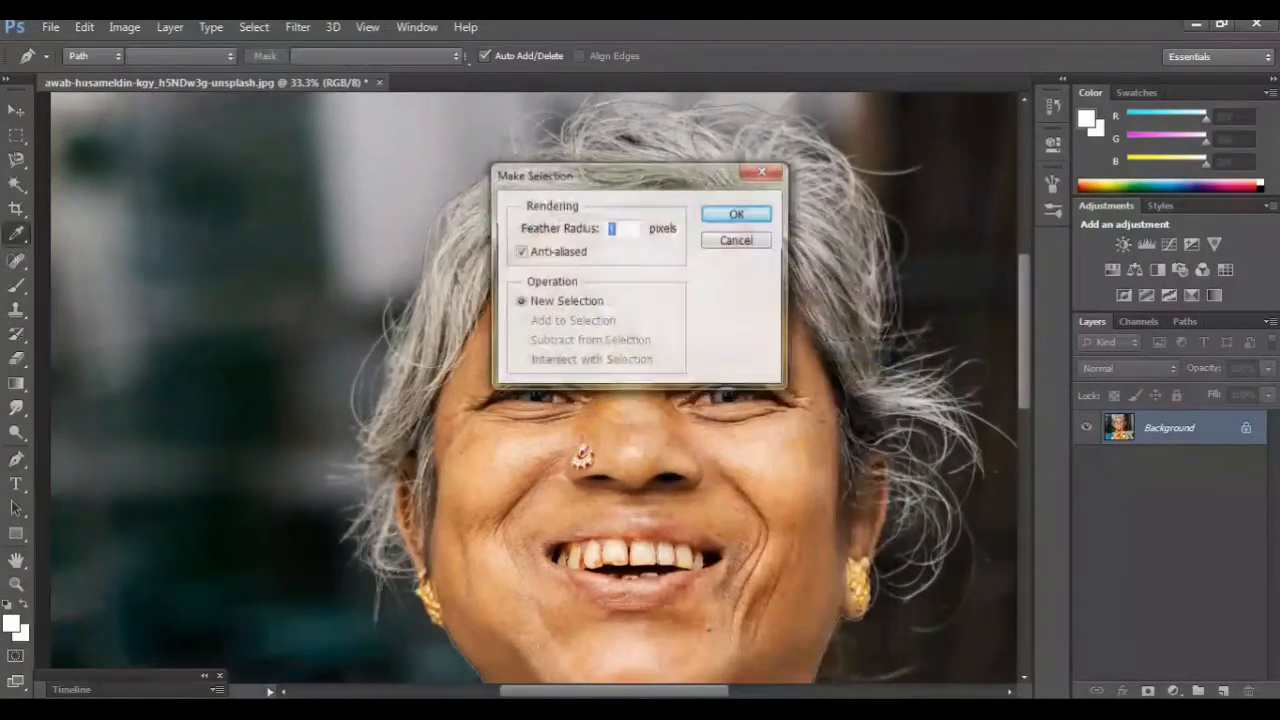
{"action": "type", "text": "1"}
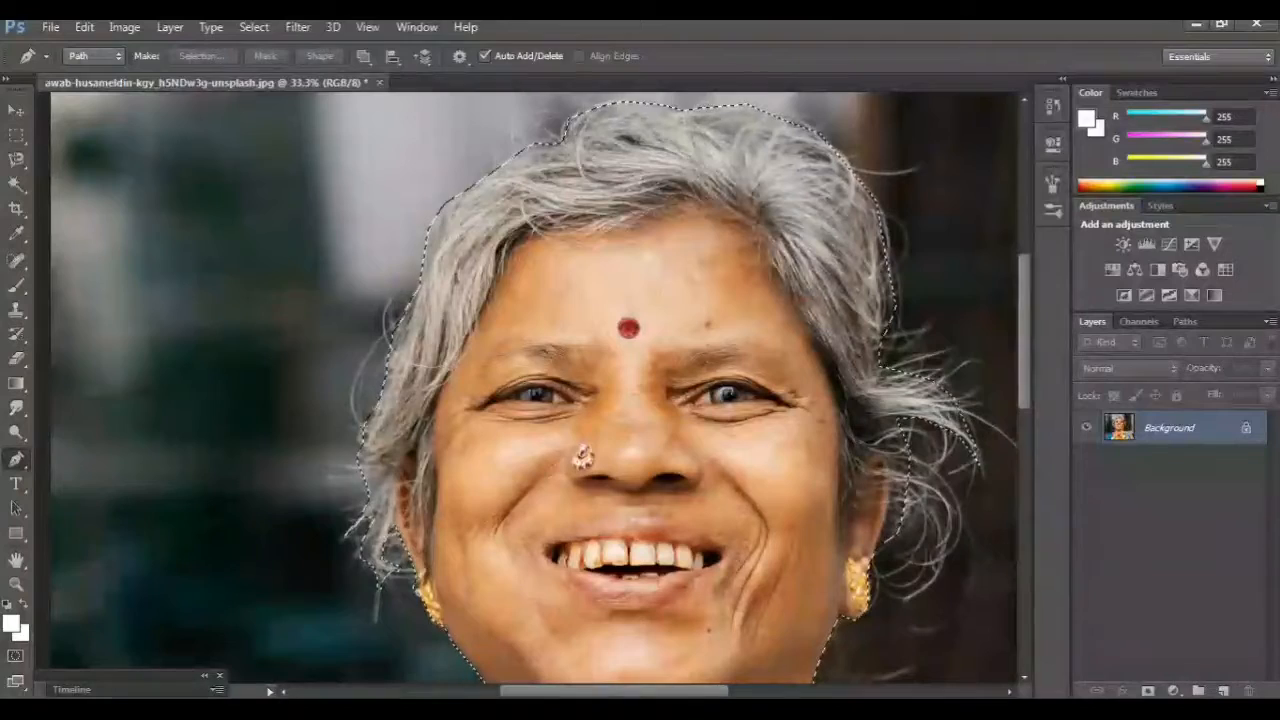
Create a white U.S. Paper Letter document at 300 pixels/inch and move the selected woman into it, positioned on the page
{"action": "key", "text": "ctrl+n"}
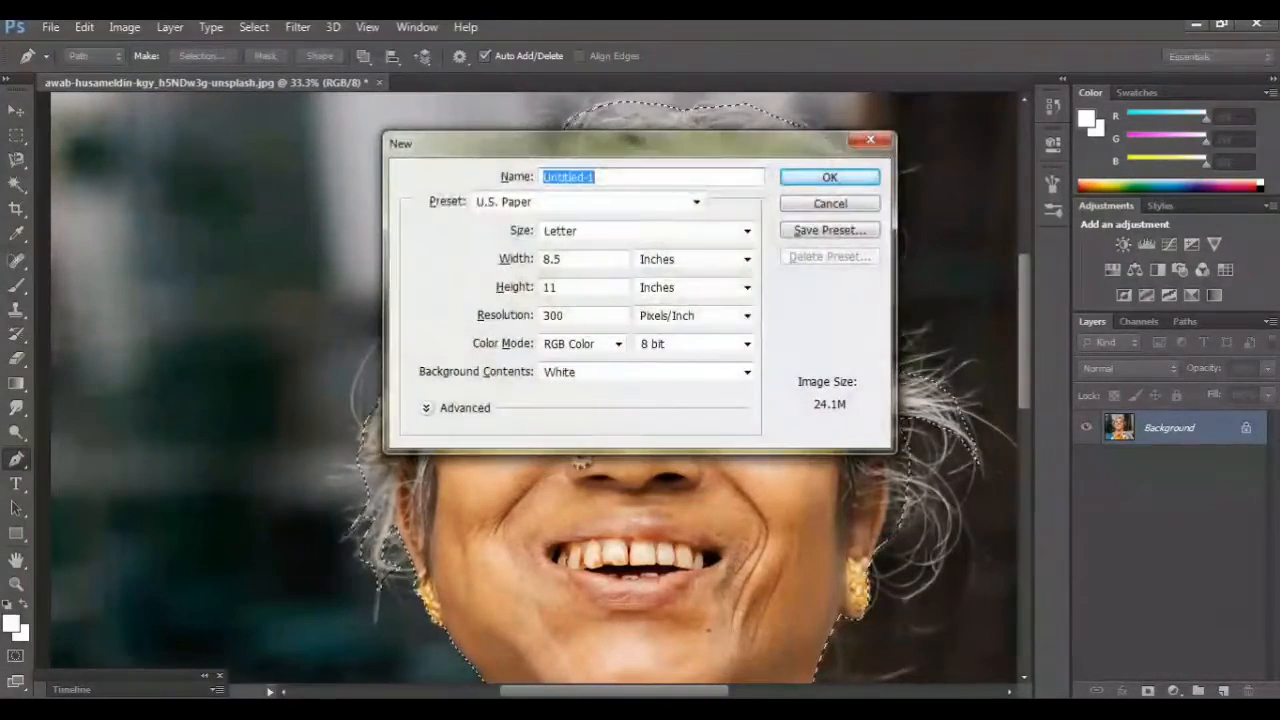
{"action": "key", "text": "Return"}
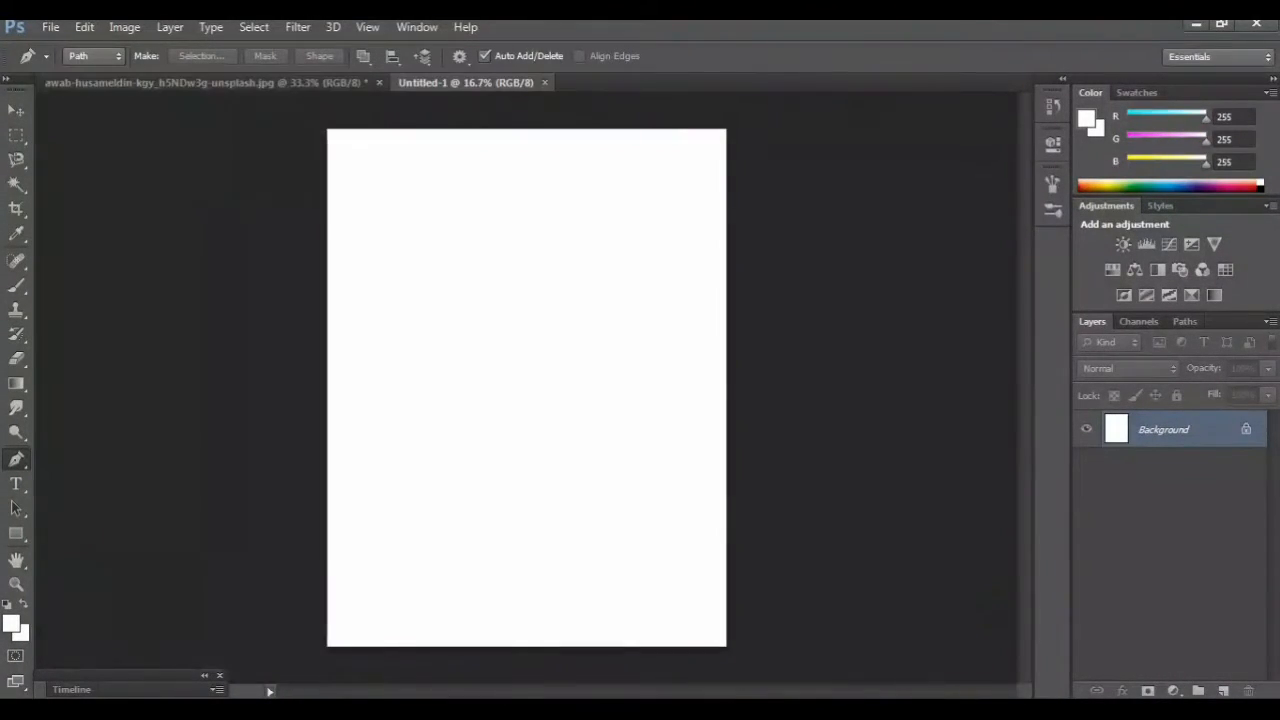
{"action": "left_click", "coordinate": [206, 83]}
{"action": "key", "text": "v"}
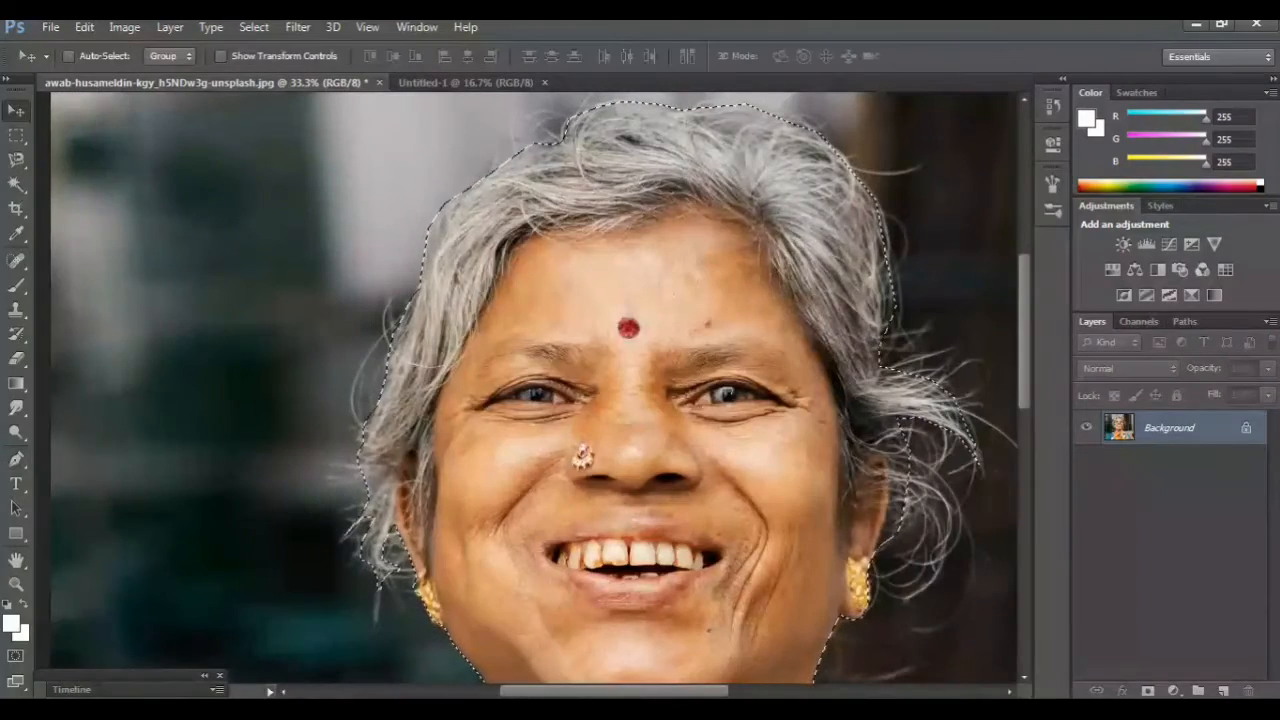
{"action": "left_click_drag", "start_coordinate": [636, 274], "coordinate": [560, 400]}
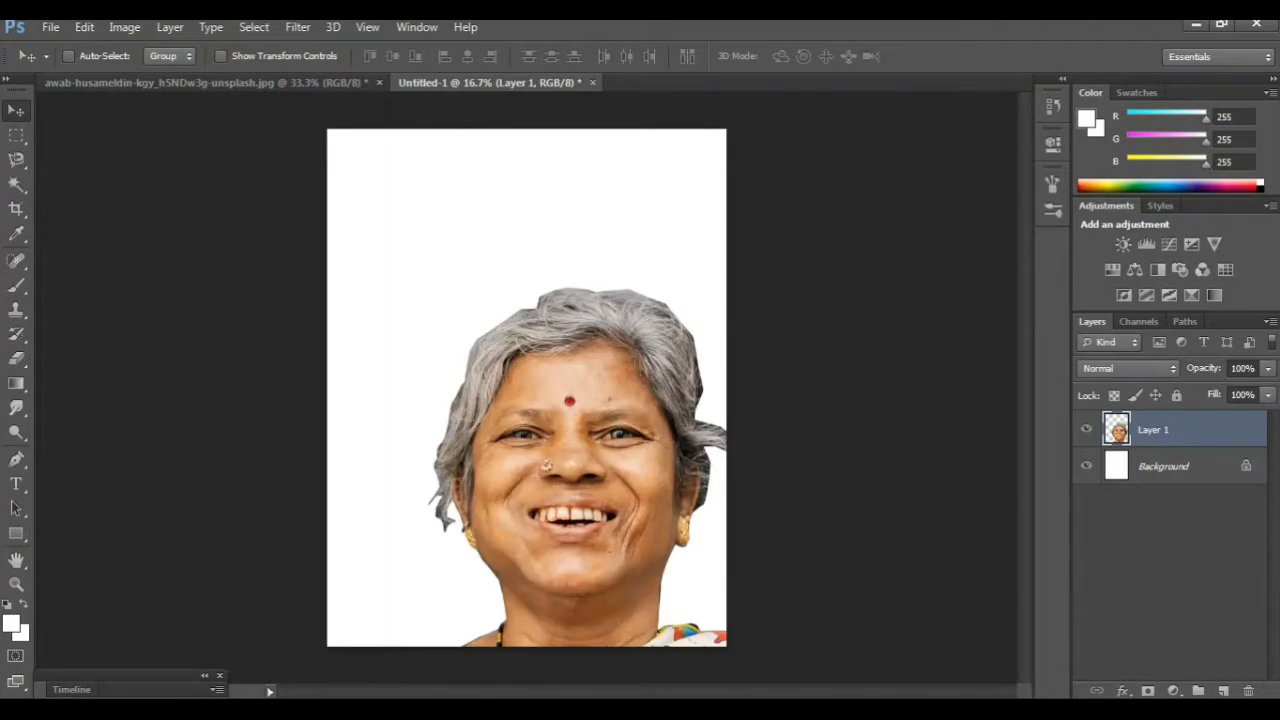
{"action": "left_click_drag", "start_coordinate": [612, 434], "coordinate": [575, 270]}
Transform the cutout to 65.81% width and 78.99% height so that it fits the page width
{"action": "key", "text": "ctrl+t"}
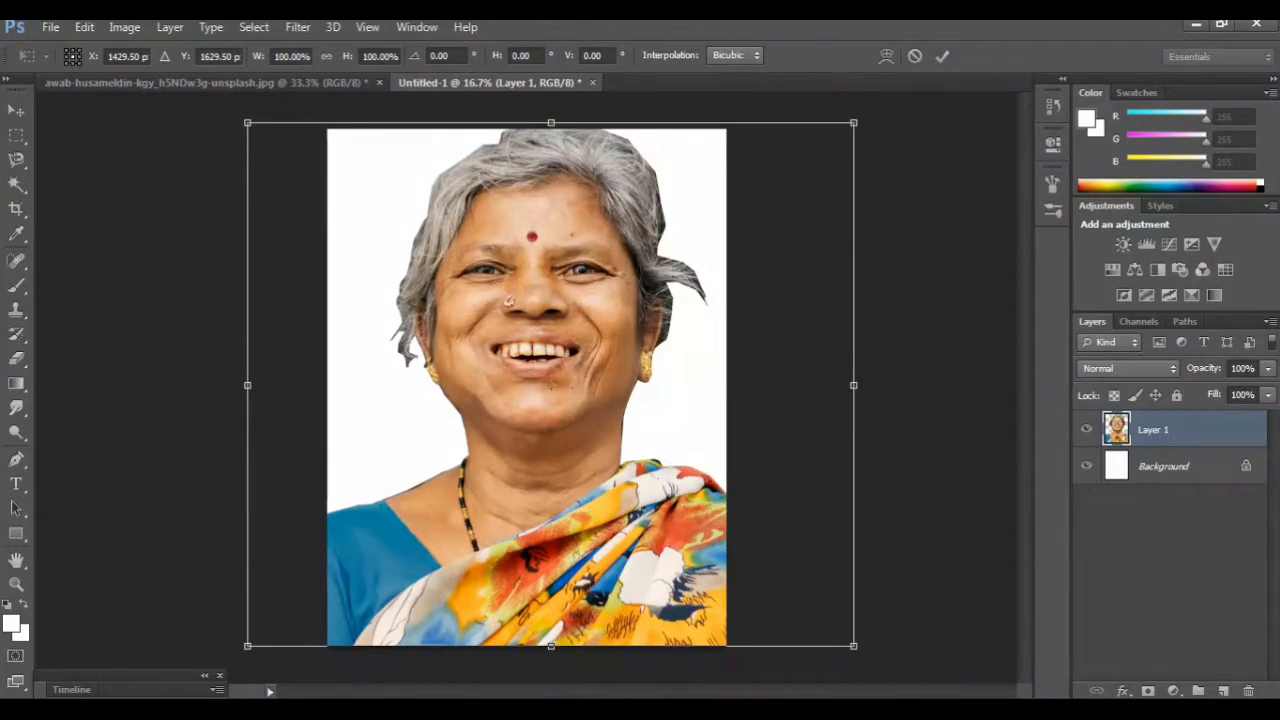
{"action": "left_click_drag", "start_coordinate": [853, 123], "coordinate": [674, 233]}
{"action": "left_click_drag", "start_coordinate": [526, 476], "coordinate": [578, 378]}
{"action": "left_click_drag", "start_coordinate": [299, 344], "coordinate": [327, 344]}
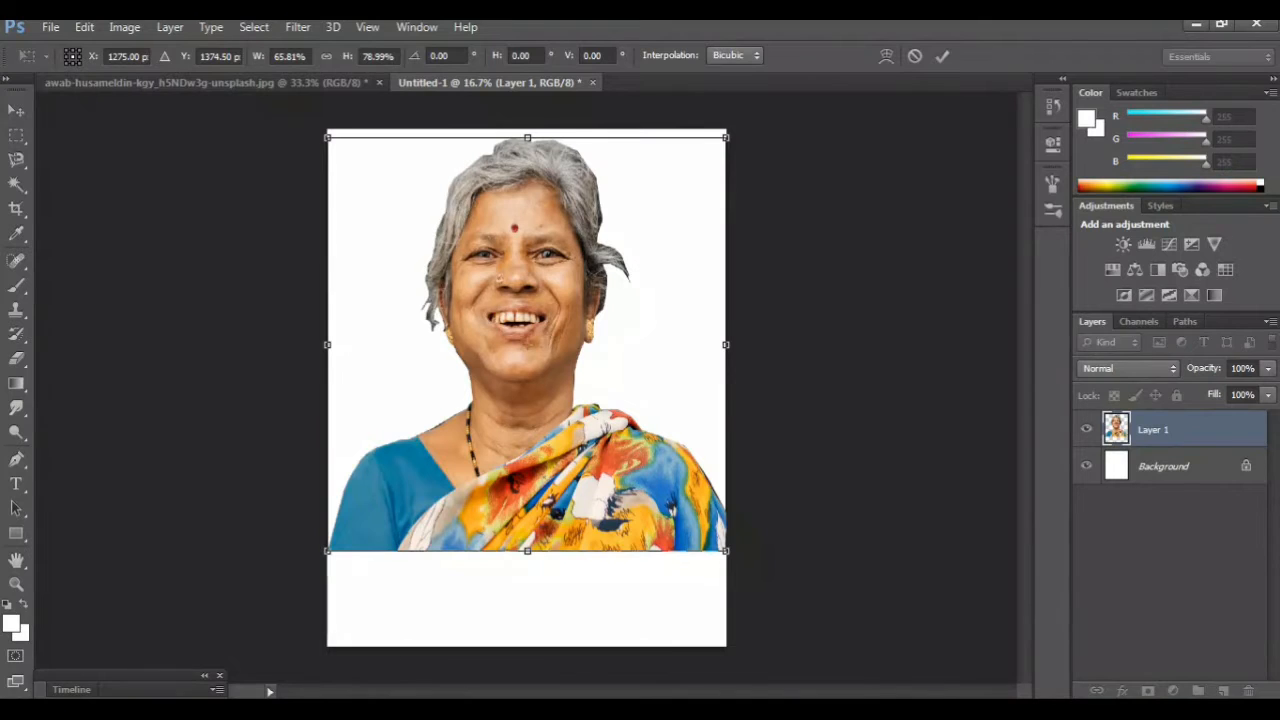
{"action": "key", "text": "Return"}
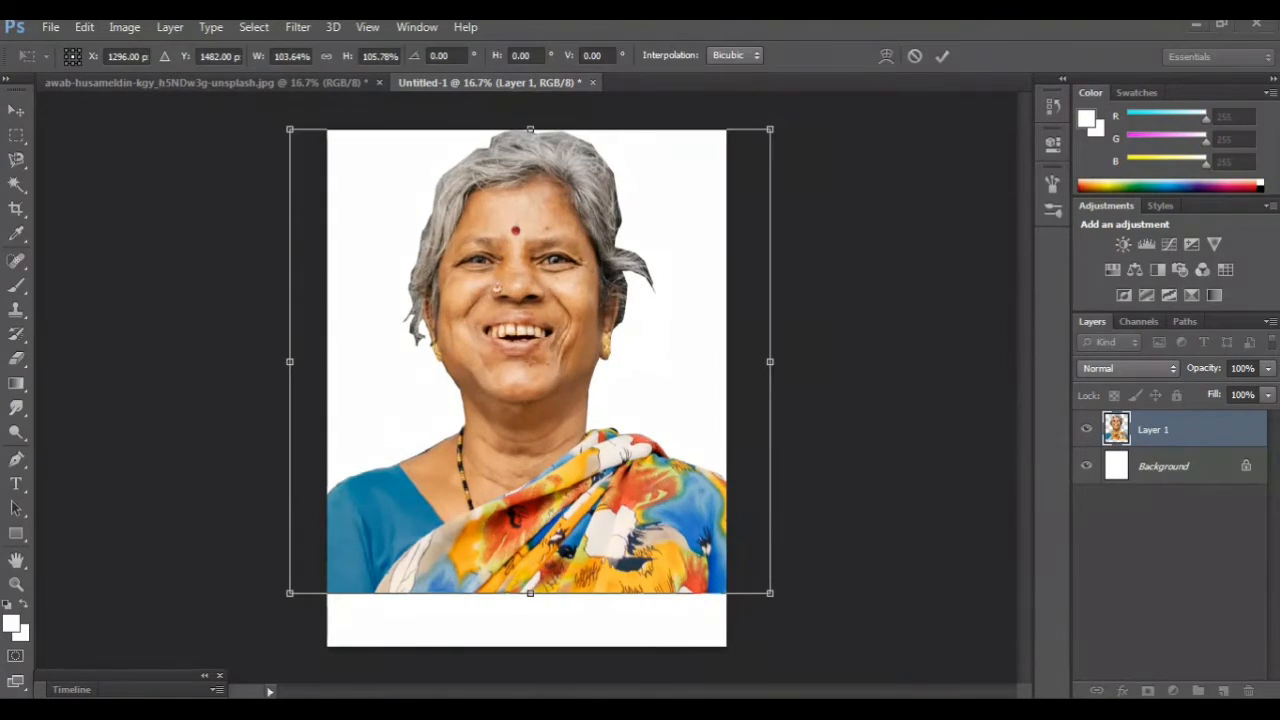
Resize the cutout to 103.64% width and 105.78% height and lower it toward the bottom of the page
{"action": "left_click_drag", "start_coordinate": [593, 429], "coordinate": [591, 463]}
{"action": "key", "text": "Return"}
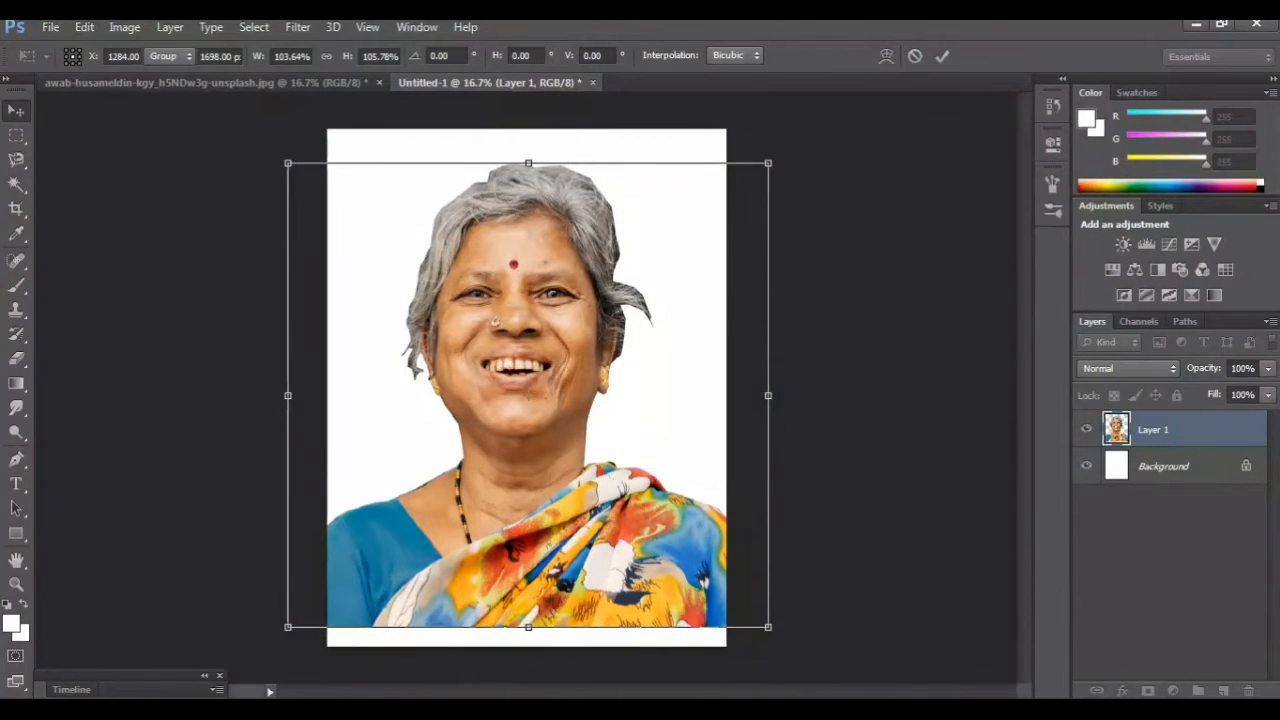
{"action": "key", "text": "ctrl+plus"}
{"action": "key", "text": "ctrl+plus"}
{"action": "key", "text": "ctrl+minus"}
{"action": "key", "text": "ctrl+minus"}
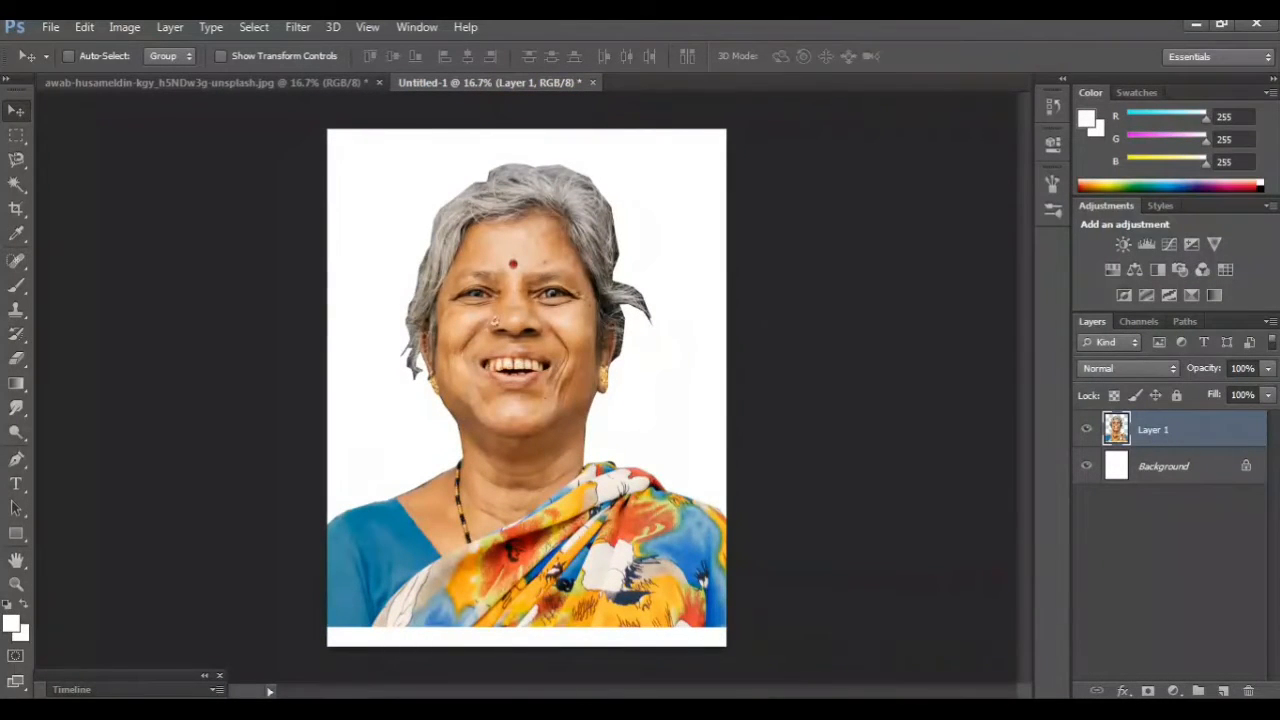
{"action": "key", "text": "m"}
{"action": "key", "text": "ctrl+z"}
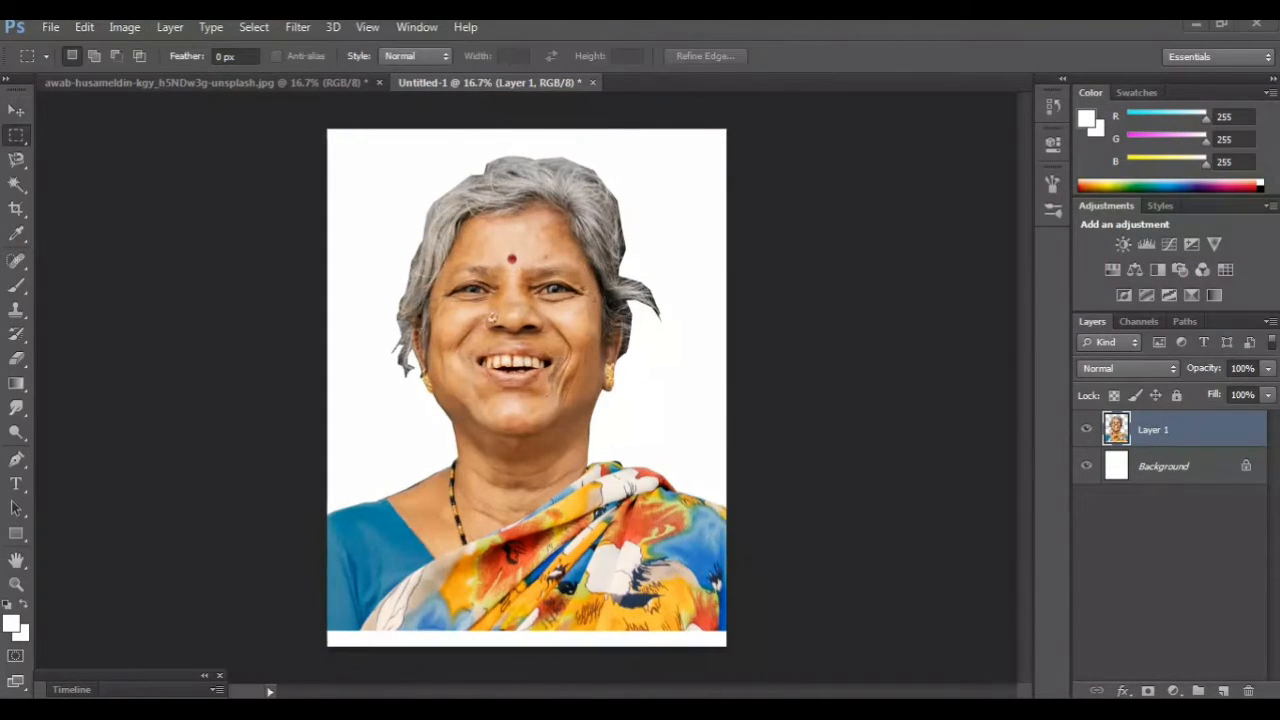
Duplicate Layer 1 and hide the original layer
{"action": "left_click_drag", "start_coordinate": [1200, 431], "coordinate": [1223, 691]}
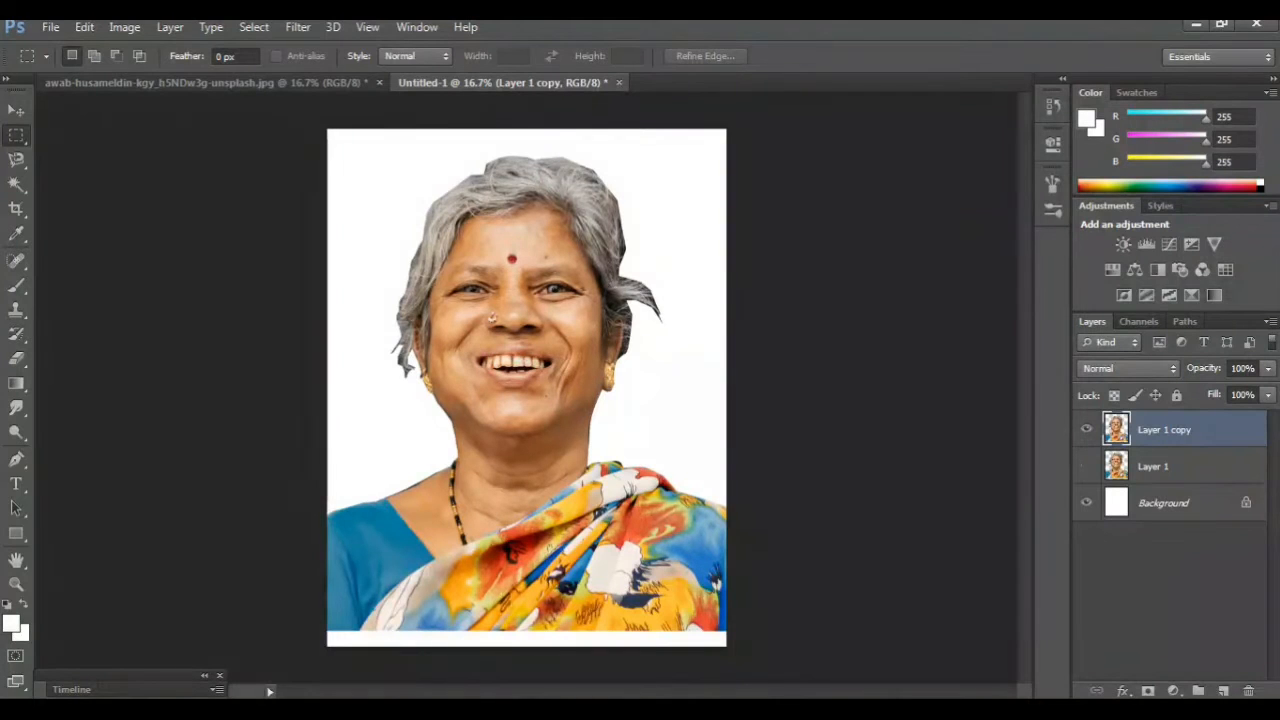
{"action": "key", "text": "ctrl+plus"}
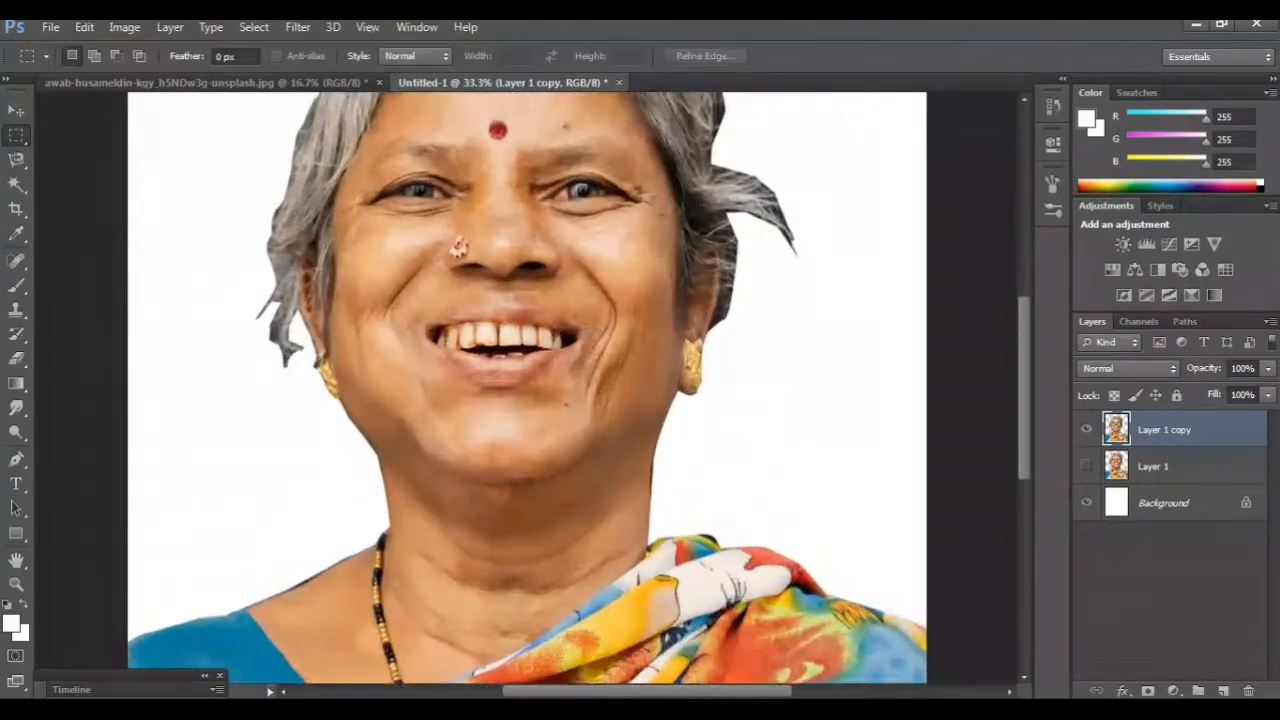
{"action": "scroll", "coordinate": [527, 389], "scroll_direction": "up", "scroll_amount": 3}
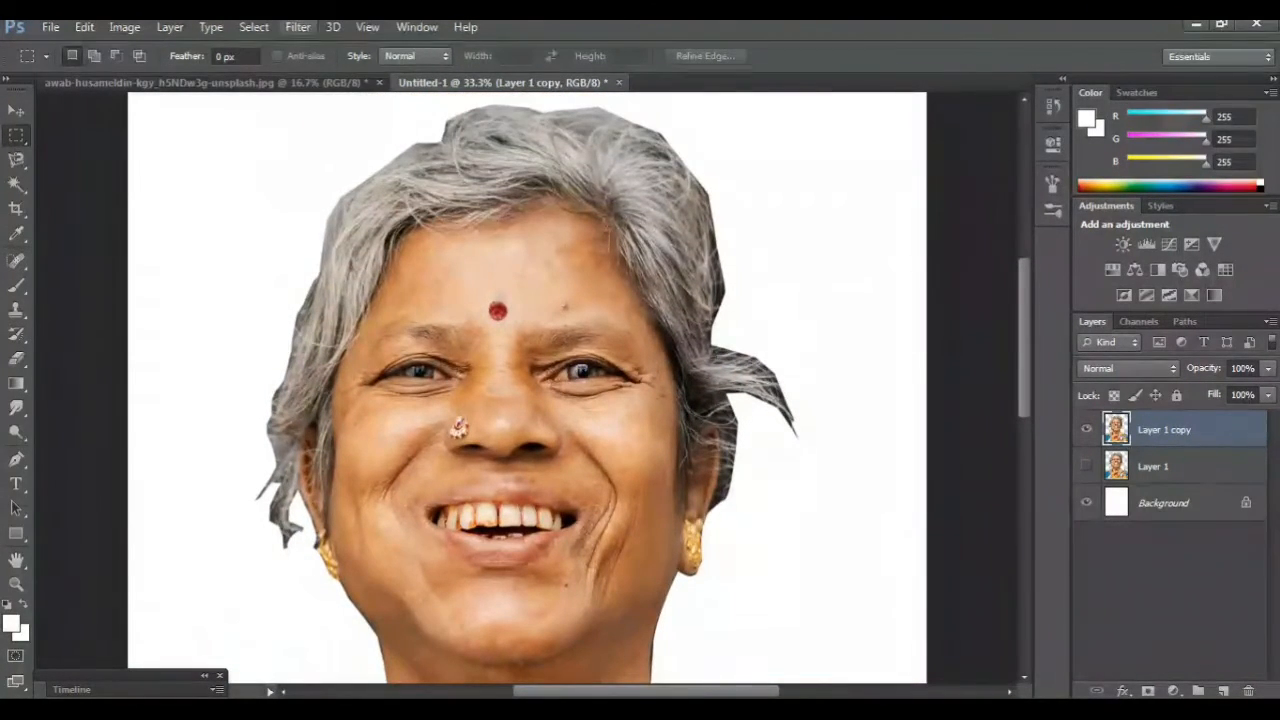
Sharpen the duplicate layer with Unsharp Mask at amount 93%, radius 5.8 pixels and threshold 0
{"action": "left_click", "coordinate": [297, 27]}
{"action": "mouse_move", "coordinate": [330, 234]}
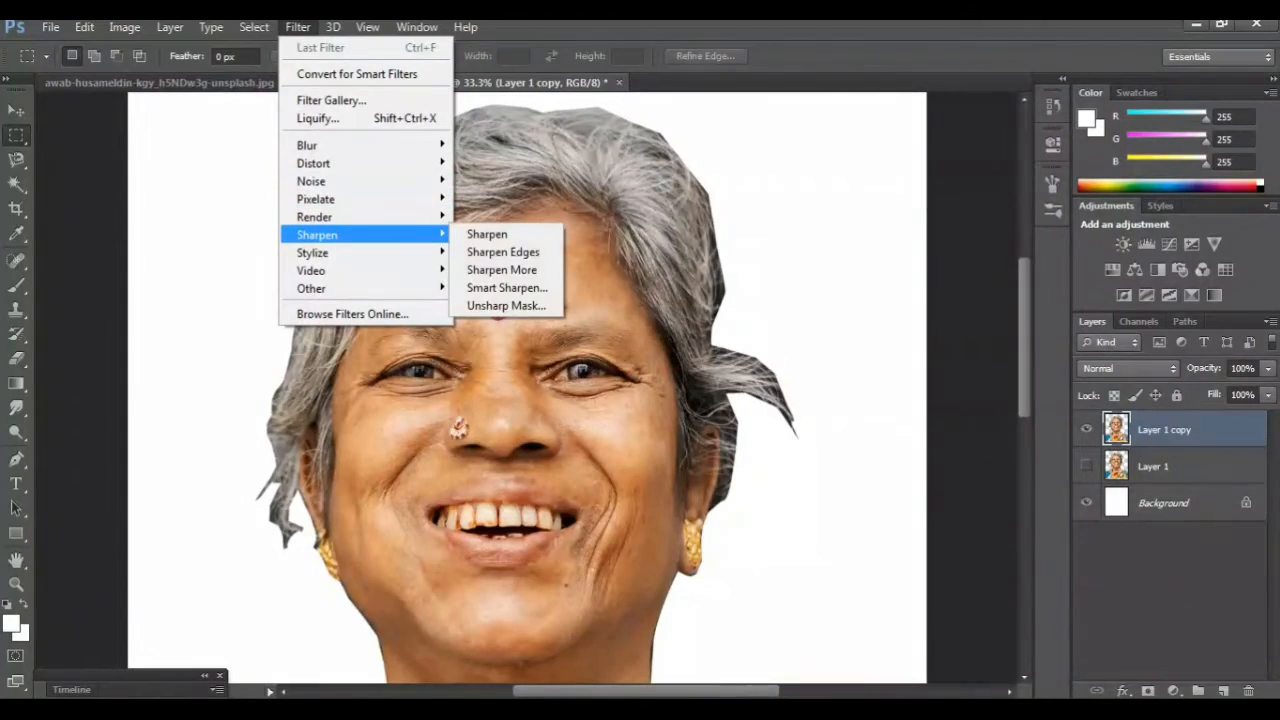
{"action": "left_click", "coordinate": [505, 305]}
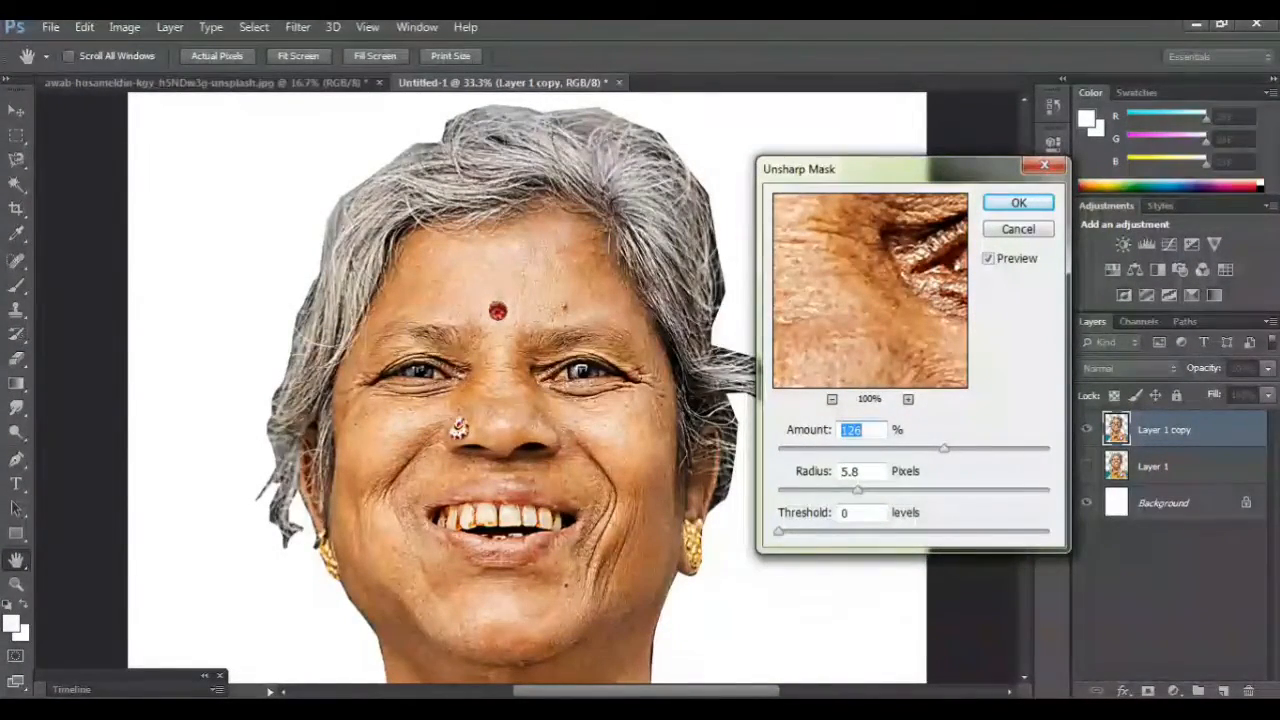
{"action": "type", "text": "93"}
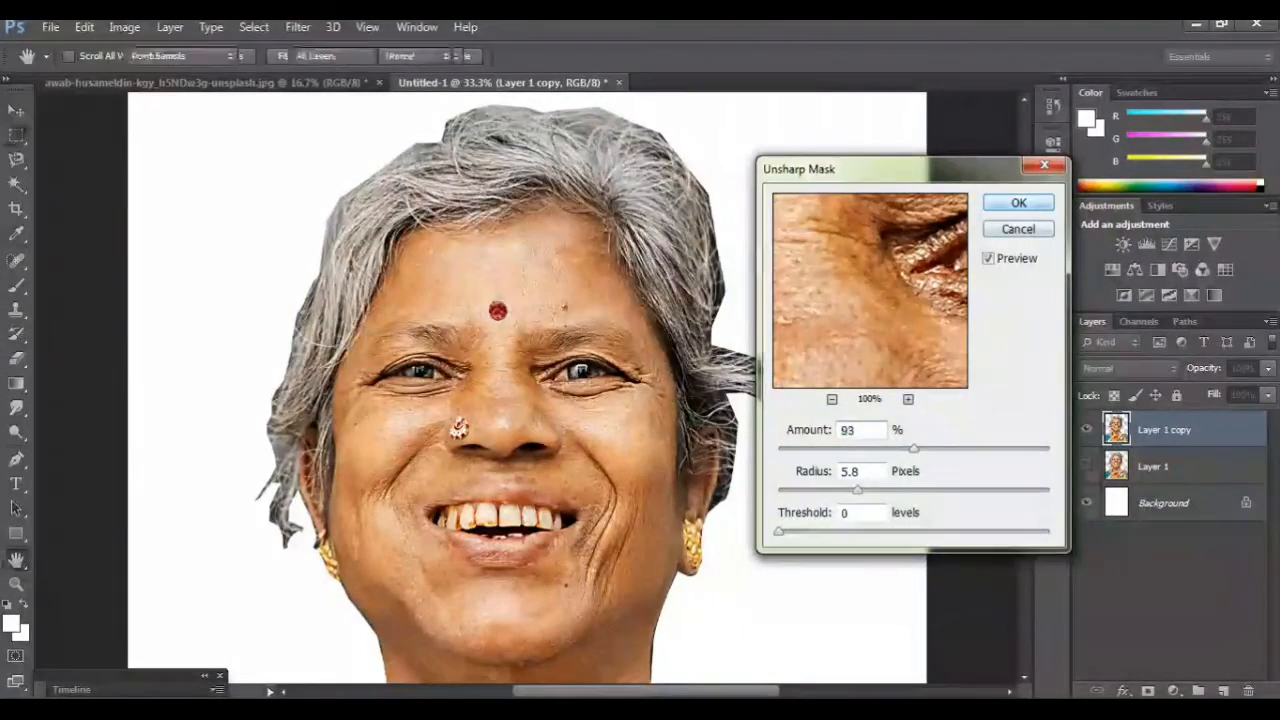
{"action": "key", "text": "Return"}
Smudge the forehead skin around the bindi smooth on Layer 1 copy, using a 90-pixel brush at 42% strength
{"action": "key", "text": "m"}
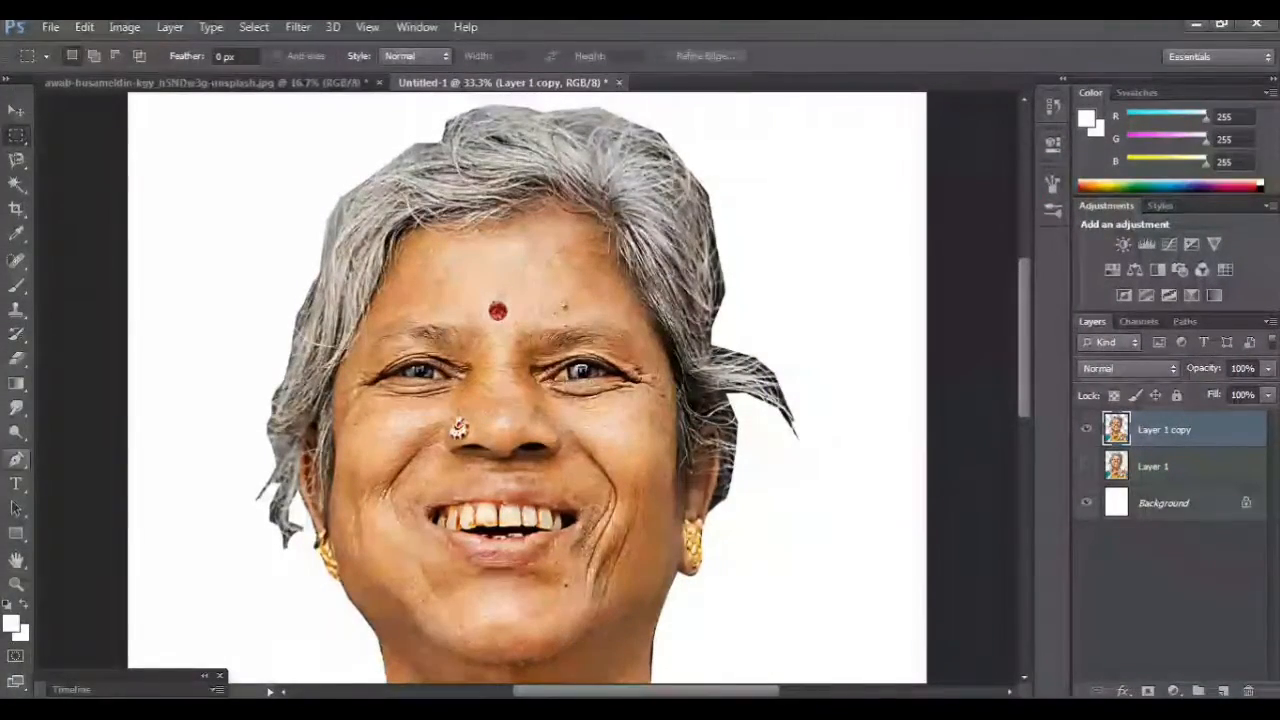
{"action": "left_click", "coordinate": [16, 407]}
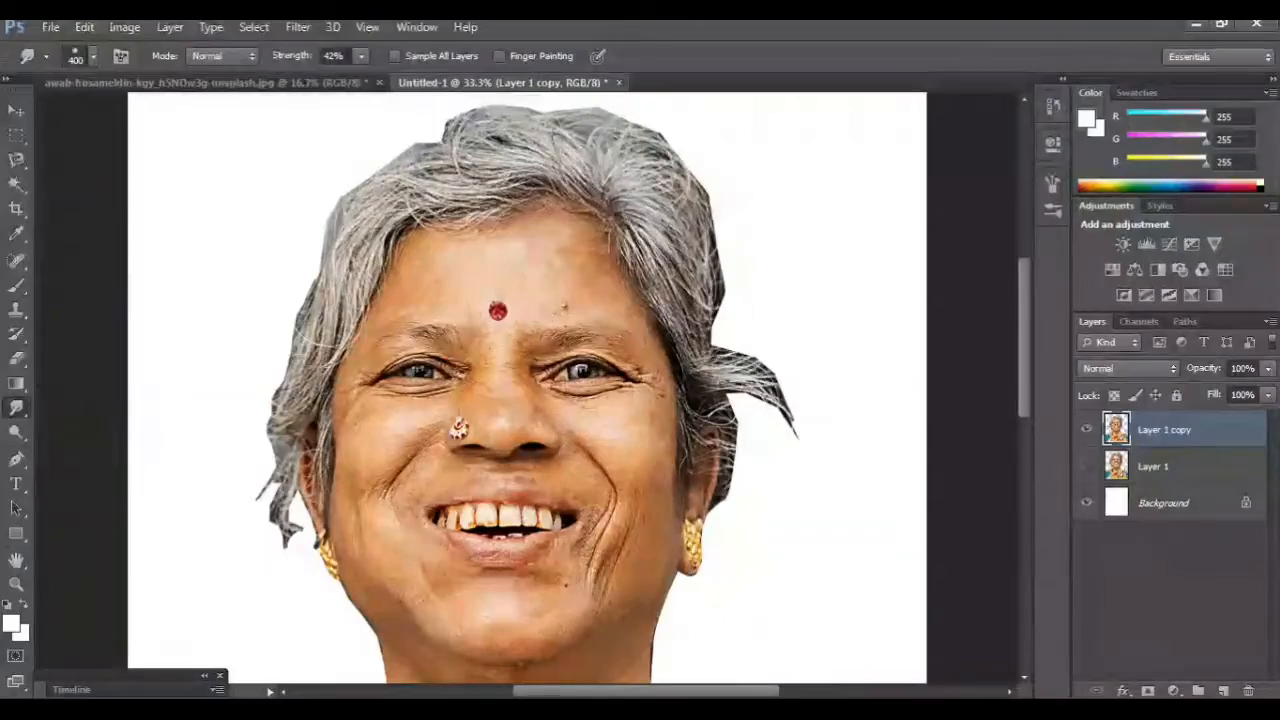
{"action": "key", "text": "ctrl+plus"}
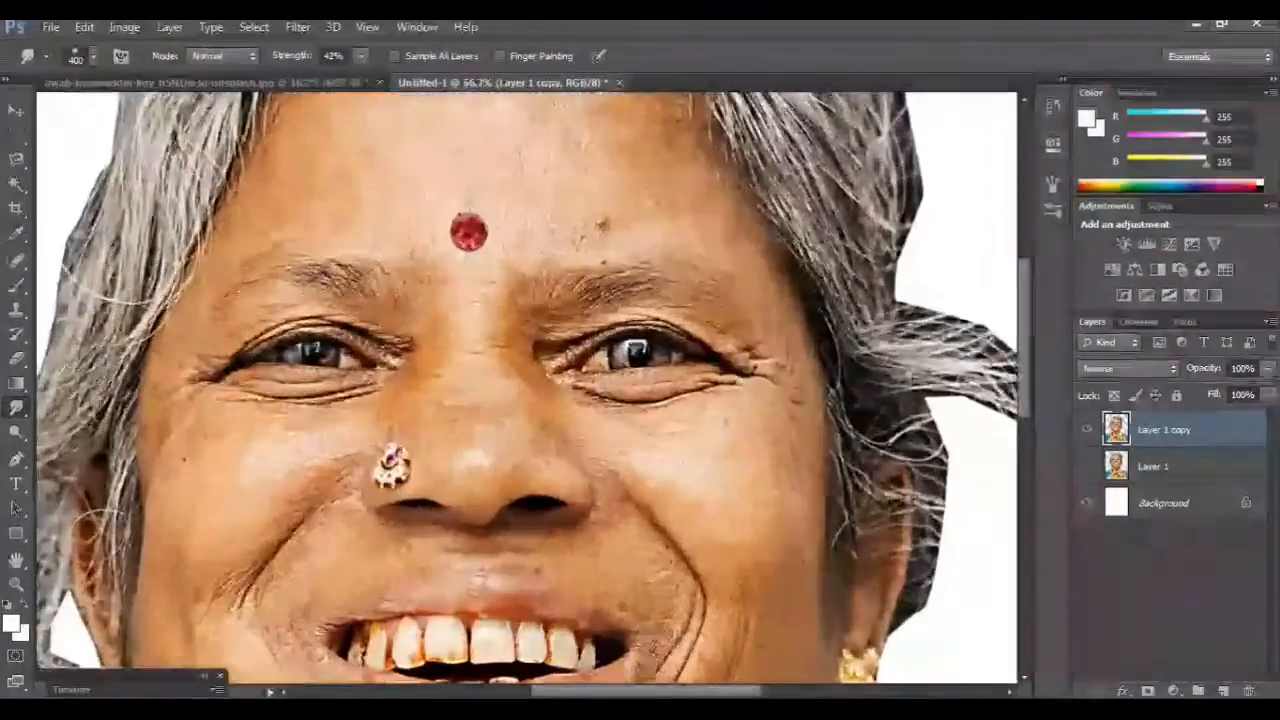
{"action": "key", "text": "ctrl+plus"}
{"action": "key", "text": "bracketleft"}
{"action": "key", "text": "bracketleft"}
{"action": "key", "text": "bracketleft"}
{"action": "key", "text": "bracketleft"}
{"action": "key", "text": "bracketleft"}
{"action": "key", "text": "bracketleft"}
{"action": "key", "text": "bracketleft"}
{"action": "key", "text": "bracketleft"}
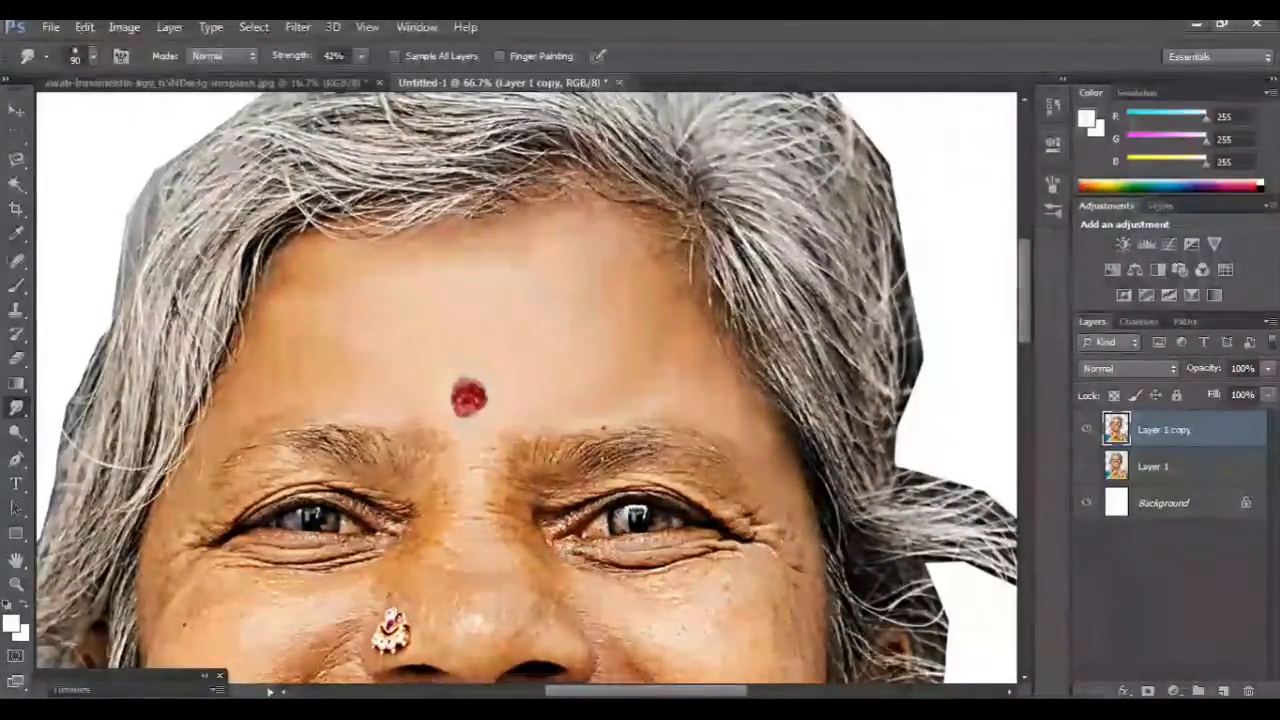
Smudge the skin on the nose bridge between the eyes and at the inner end of the stud-side eyebrow
{"action": "key", "text": "ctrl+minus"}
{"action": "scroll", "coordinate": [527, 388], "scroll_direction": "down", "scroll_amount": 2}
{"action": "scroll", "coordinate": [527, 388], "scroll_direction": "down", "scroll_amount": 2}
{"action": "key", "text": "ctrl+plus"}
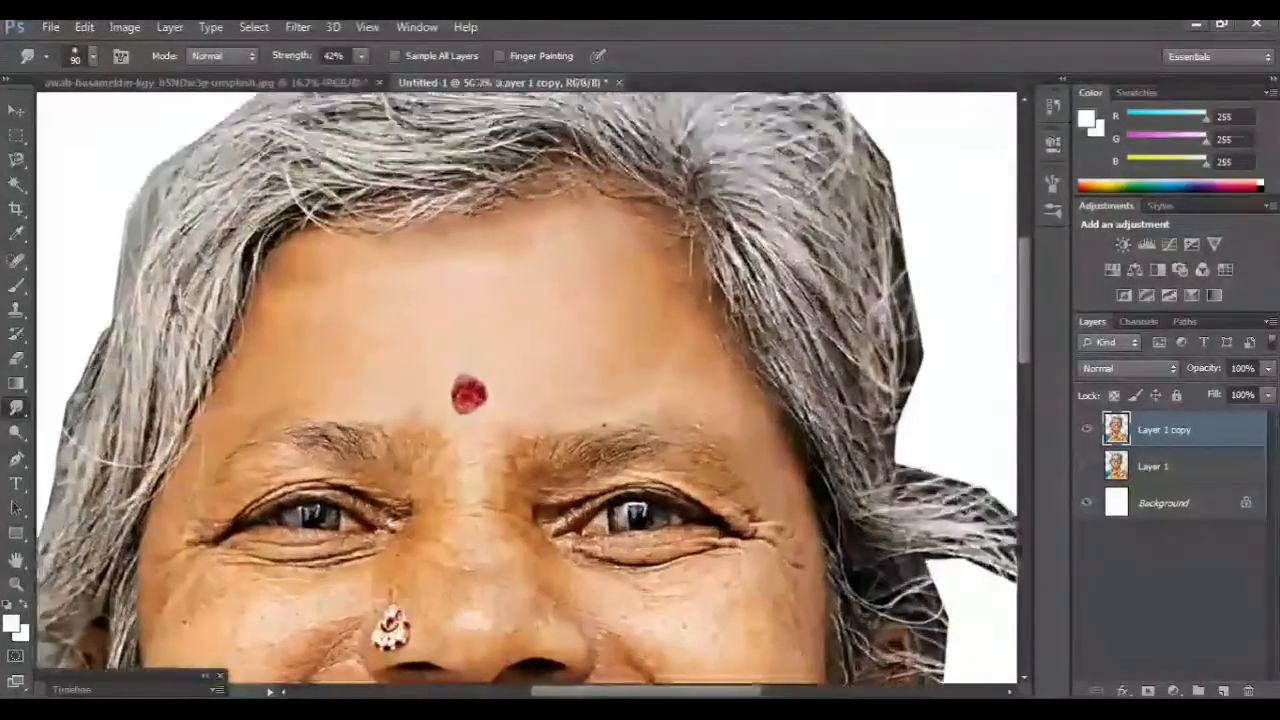
{"action": "key", "text": "ctrl+plus"}
{"action": "key", "text": "ctrl+plus"}
{"action": "scroll", "coordinate": [527, 388], "scroll_direction": "down", "scroll_amount": 3}
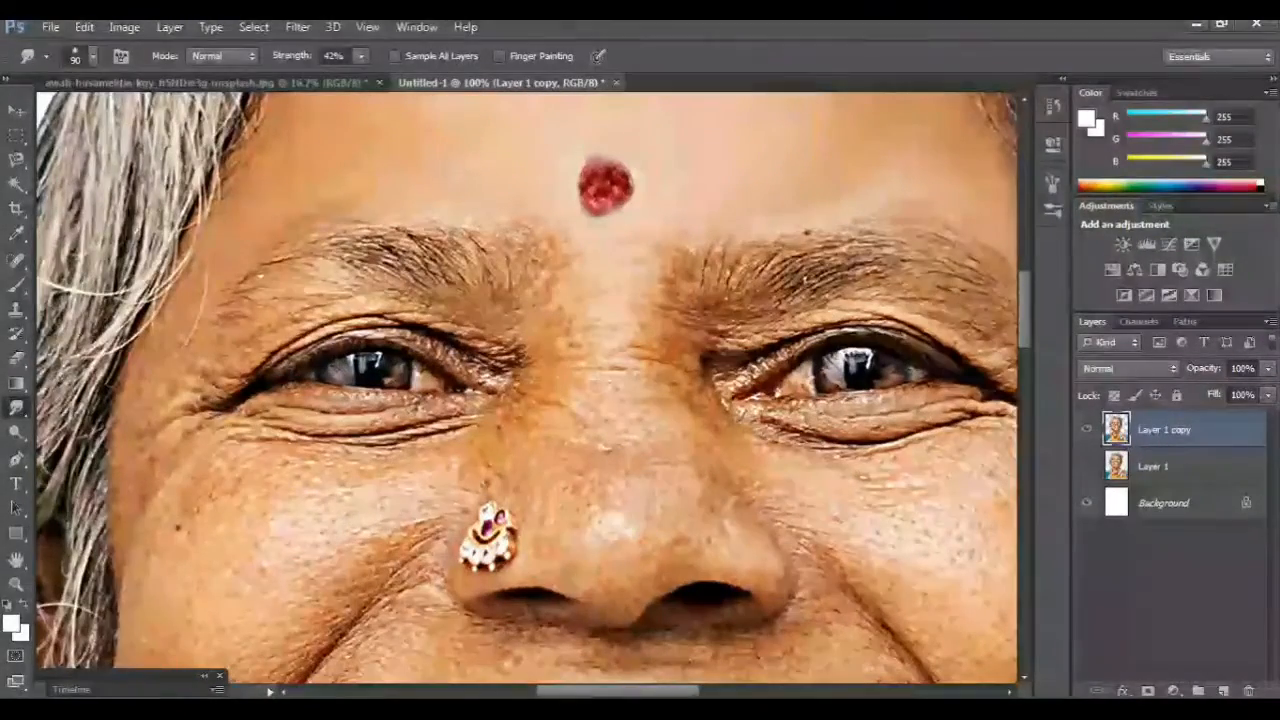
{"action": "mouse_move", "coordinate": [586, 330]}
{"action": "left_mouse_down"}
{"action": "mouse_move", "coordinate": [652, 338]}
{"action": "mouse_move", "coordinate": [598, 352]}
{"action": "mouse_move", "coordinate": [648, 372]}
{"action": "left_mouse_up"}
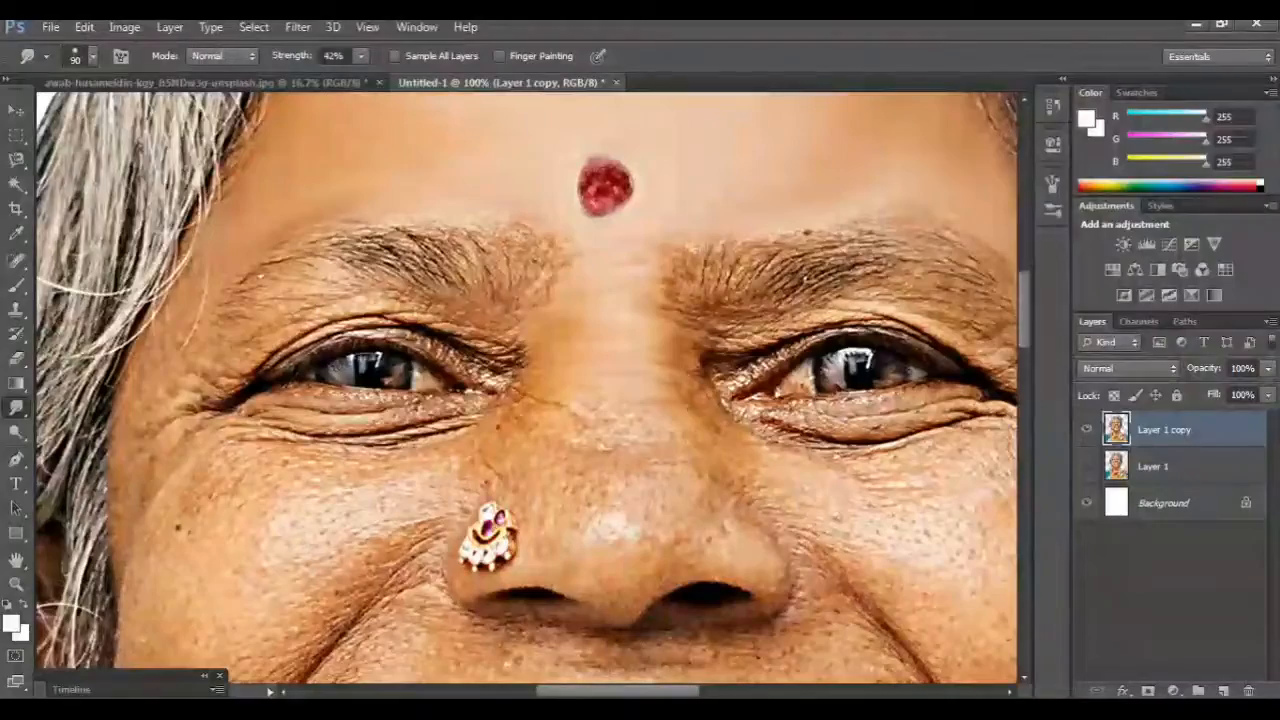
{"action": "left_click_drag", "start_coordinate": [565, 265], "coordinate": [528, 262]}
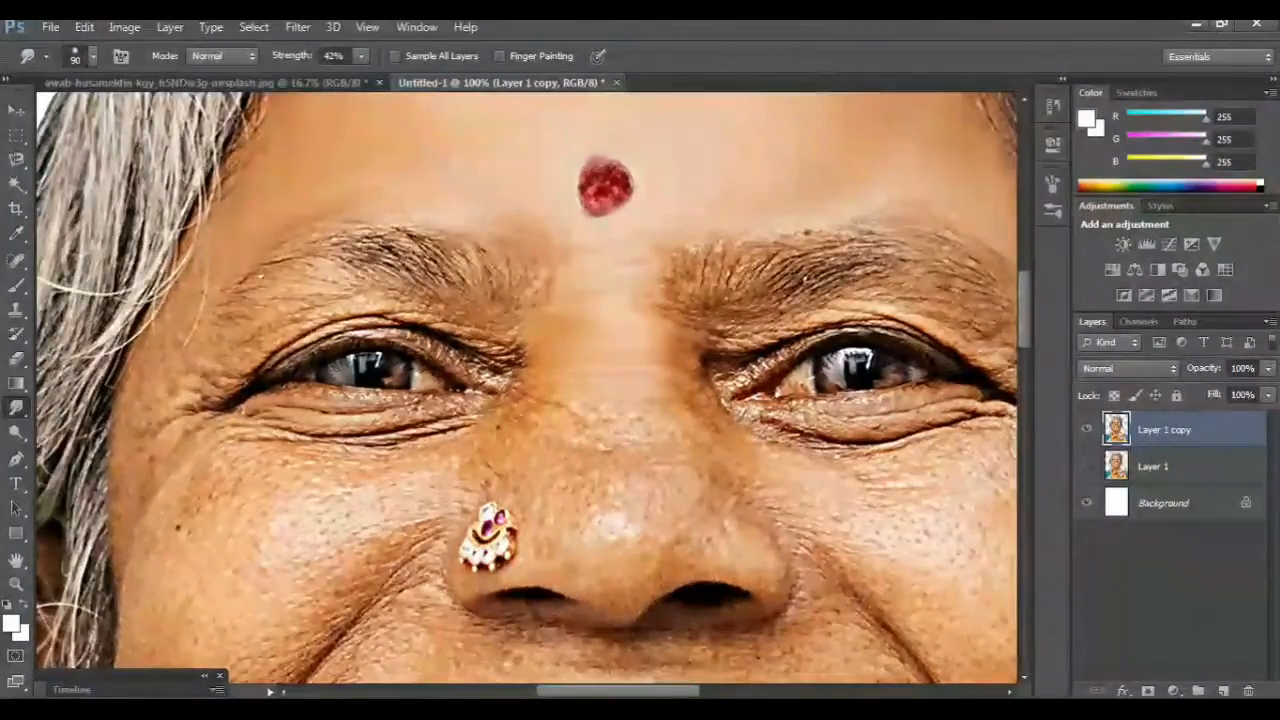
Reduce the Smudge brush to 45 pixels and smooth the eyebrow, eyelids and under-eye folds on the nose-stud side
{"action": "key", "text": "bracketleft"}
{"action": "key", "text": "bracketleft"}
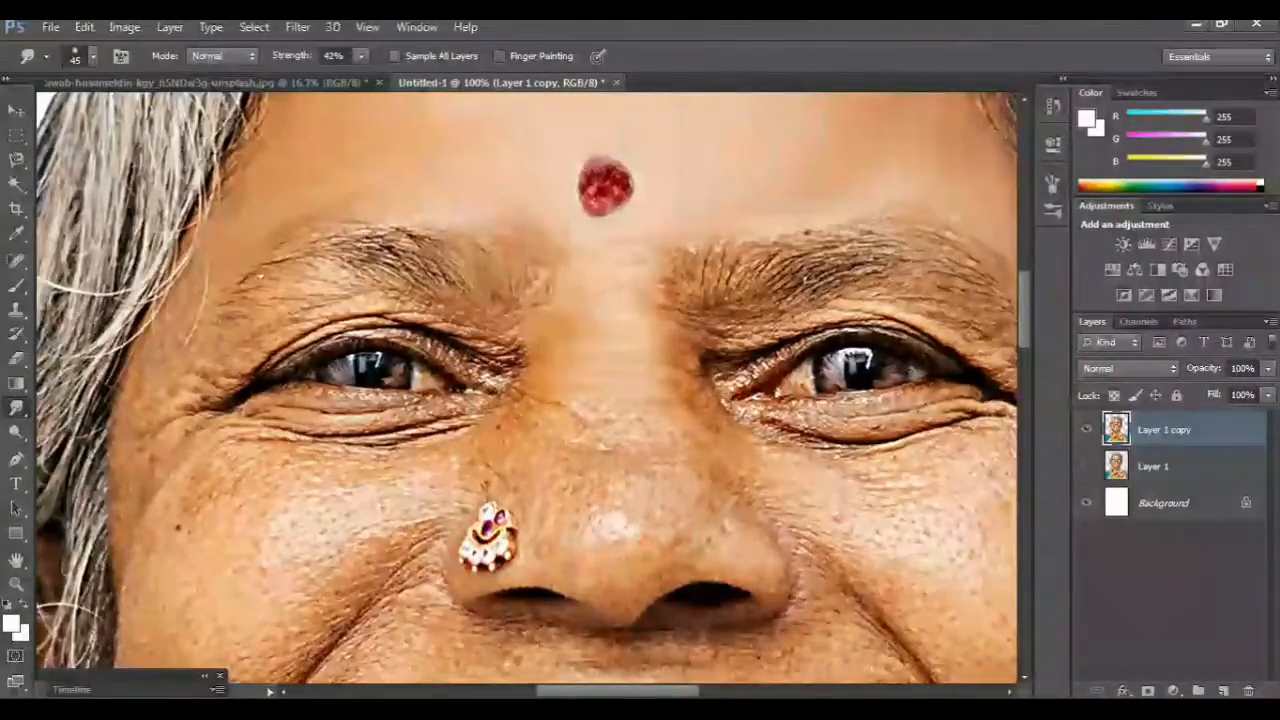
{"action": "left_click_drag", "start_coordinate": [440, 270], "coordinate": [250, 280]}
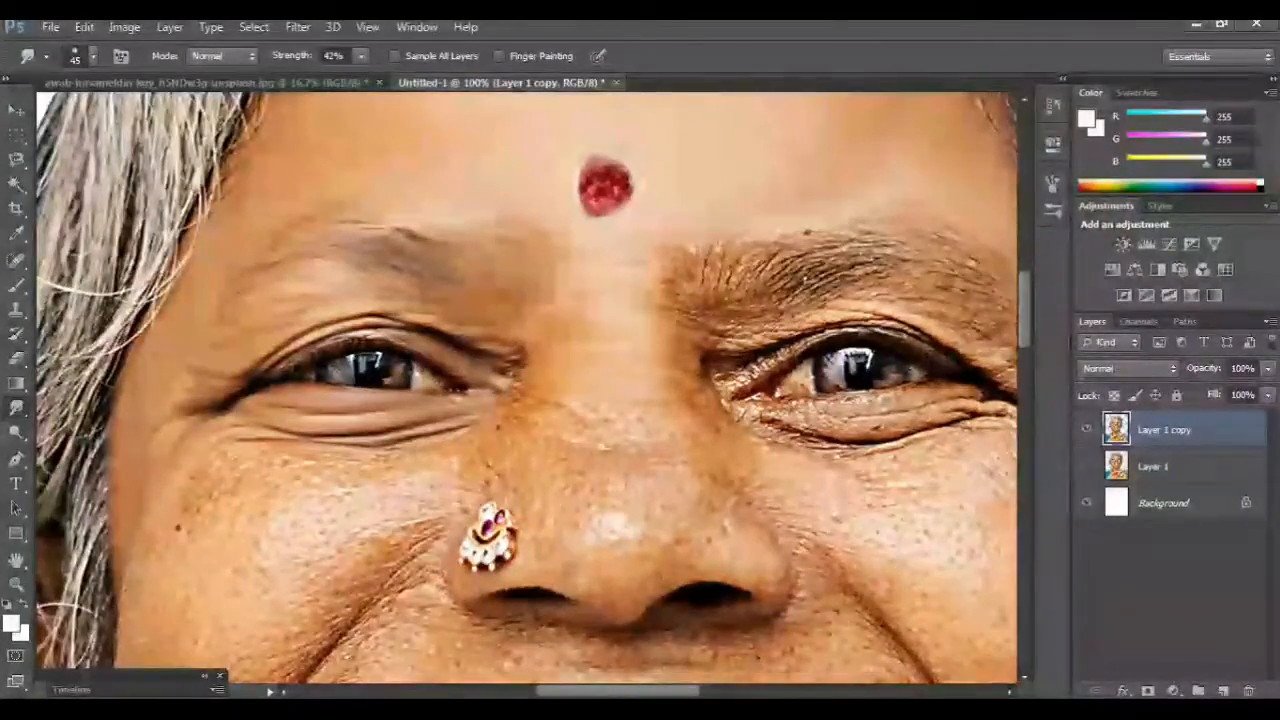
{"action": "key", "text": "ctrl+minus"}
{"action": "key", "text": "ctrl+minus"}
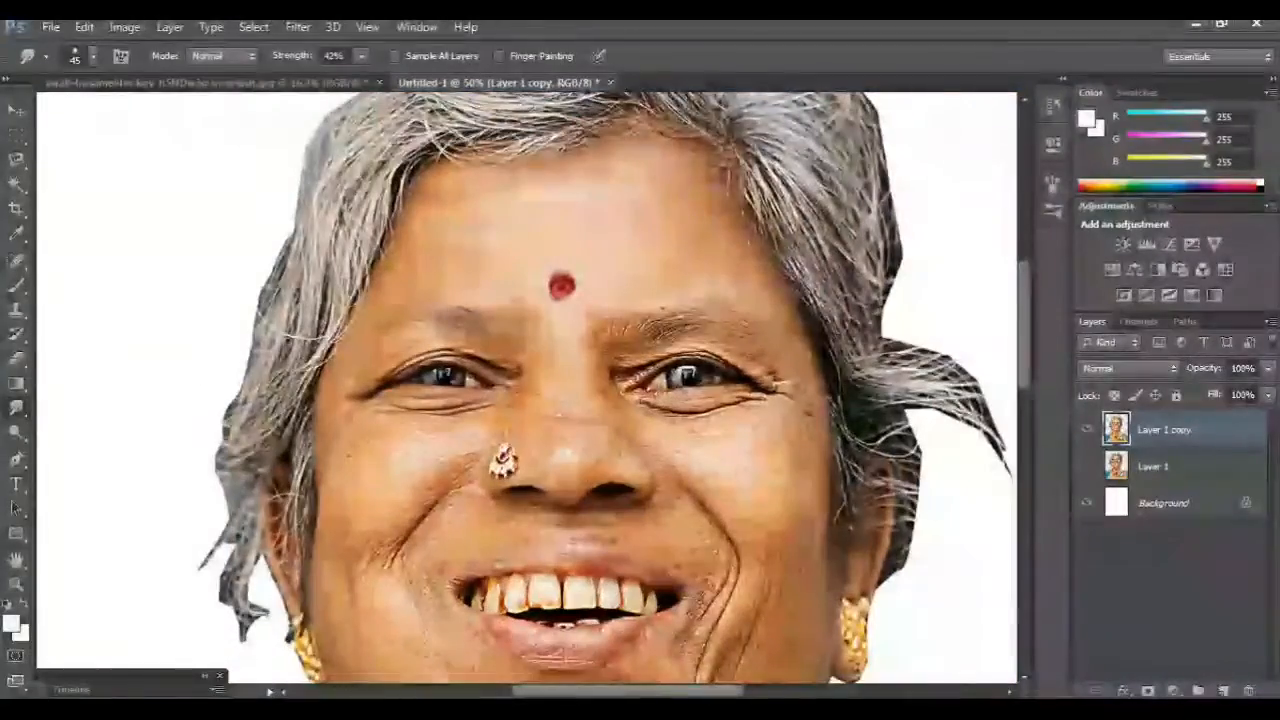
Smudge the eyebrow opposite the nose stud along its hair direction, together with the brow skin around it
{"action": "key", "text": "ctrl+plus"}
{"action": "key", "text": "ctrl+plus"}
{"action": "key", "text": "ctrl+plus"}
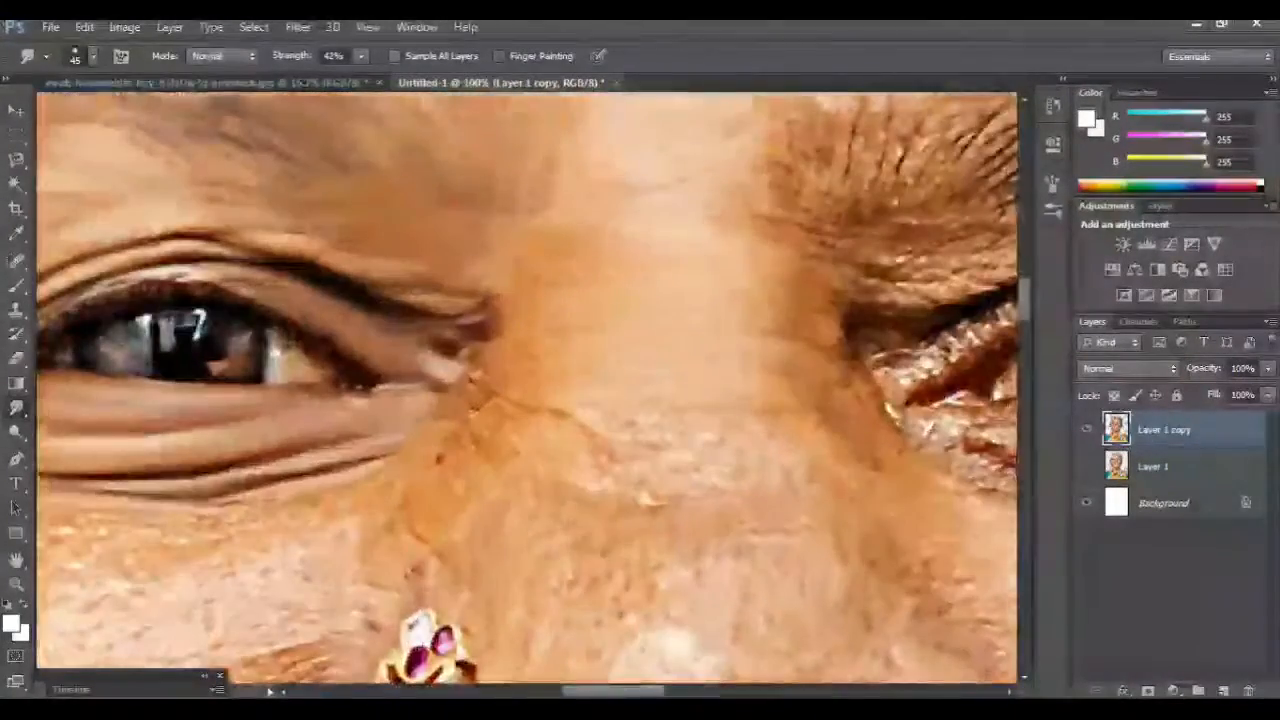
{"action": "left_click_drag", "start_coordinate": [428, 650], "coordinate": [65, 642]}
{"action": "mouse_move", "coordinate": [676, 165]}
{"action": "left_mouse_down"}
{"action": "mouse_move", "coordinate": [468, 165]}
{"action": "mouse_move", "coordinate": [438, 210]}
{"action": "mouse_move", "coordinate": [436, 255]}
{"action": "mouse_move", "coordinate": [522, 228]}
{"action": "left_mouse_up"}
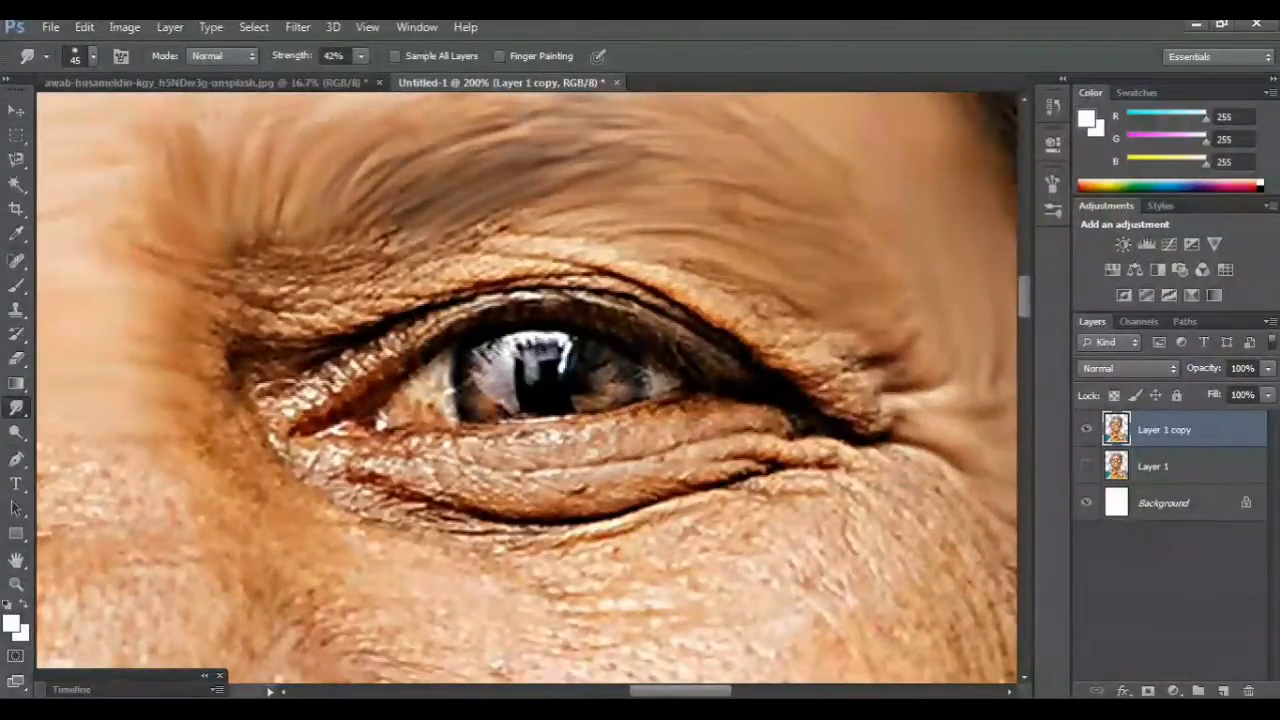
Smudge the upper and lower eyelids and the outer corner of the eye opposite the nose stud
{"action": "mouse_move", "coordinate": [345, 458]}
{"action": "left_mouse_down"}
{"action": "mouse_move", "coordinate": [330, 448]}
{"action": "mouse_move", "coordinate": [340, 470]}
{"action": "mouse_move", "coordinate": [528, 497]}
{"action": "mouse_move", "coordinate": [700, 482]}
{"action": "mouse_move", "coordinate": [810, 450]}
{"action": "left_mouse_up"}
{"action": "left_click_drag", "start_coordinate": [420, 442], "coordinate": [805, 425]}
{"action": "mouse_move", "coordinate": [340, 495]}
{"action": "left_mouse_down"}
{"action": "mouse_move", "coordinate": [550, 530]}
{"action": "mouse_move", "coordinate": [660, 520]}
{"action": "mouse_move", "coordinate": [872, 456]}
{"action": "left_mouse_up"}
{"action": "mouse_move", "coordinate": [802, 350]}
{"action": "left_mouse_down"}
{"action": "mouse_move", "coordinate": [862, 378]}
{"action": "mouse_move", "coordinate": [882, 422]}
{"action": "mouse_move", "coordinate": [905, 430]}
{"action": "left_mouse_up"}
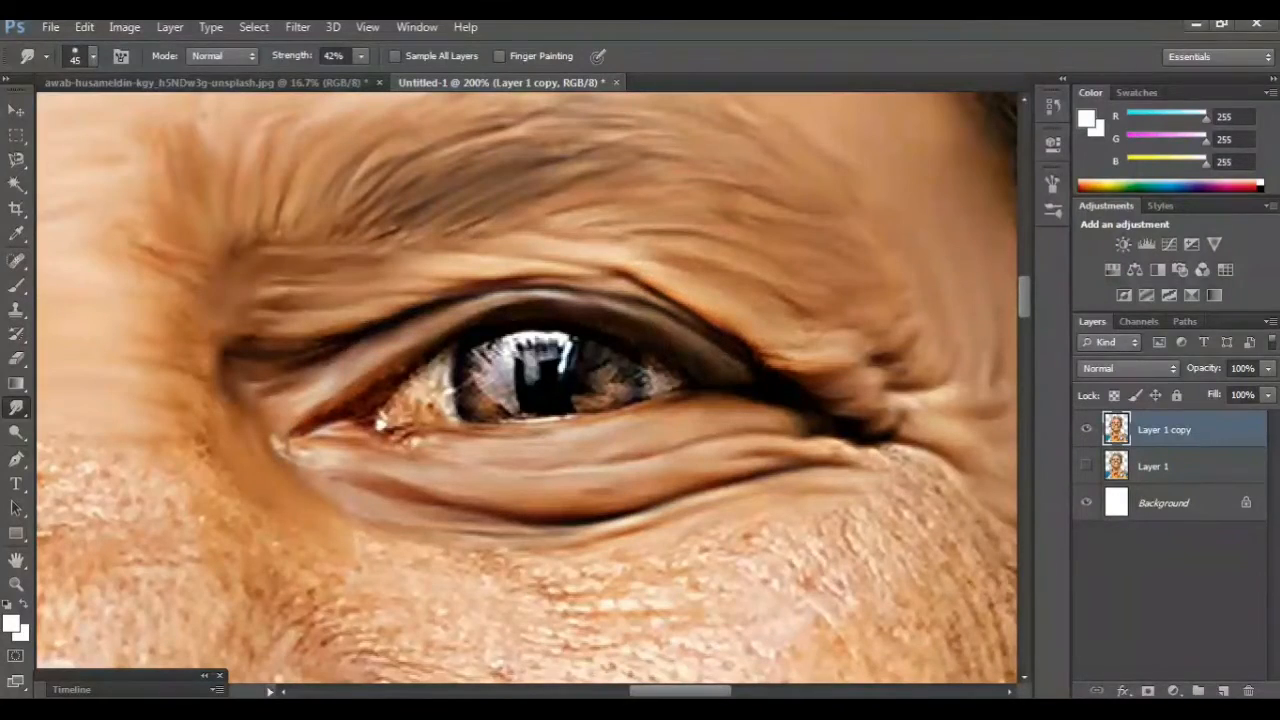
Smudge the skin beneath the same eye's lower fold and the wrinkles beyond its outer corner
{"action": "left_click_drag", "start_coordinate": [400, 548], "coordinate": [545, 575]}
{"action": "mouse_move", "coordinate": [330, 545]}
{"action": "left_mouse_down"}
{"action": "mouse_move", "coordinate": [650, 572]}
{"action": "mouse_move", "coordinate": [895, 520]}
{"action": "left_mouse_up"}
{"action": "mouse_move", "coordinate": [870, 438]}
{"action": "left_mouse_down"}
{"action": "mouse_move", "coordinate": [915, 452]}
{"action": "mouse_move", "coordinate": [950, 488]}
{"action": "left_mouse_up"}
{"action": "left_click_drag", "start_coordinate": [895, 455], "coordinate": [955, 498]}
{"action": "left_click_drag", "start_coordinate": [905, 402], "coordinate": [972, 412]}
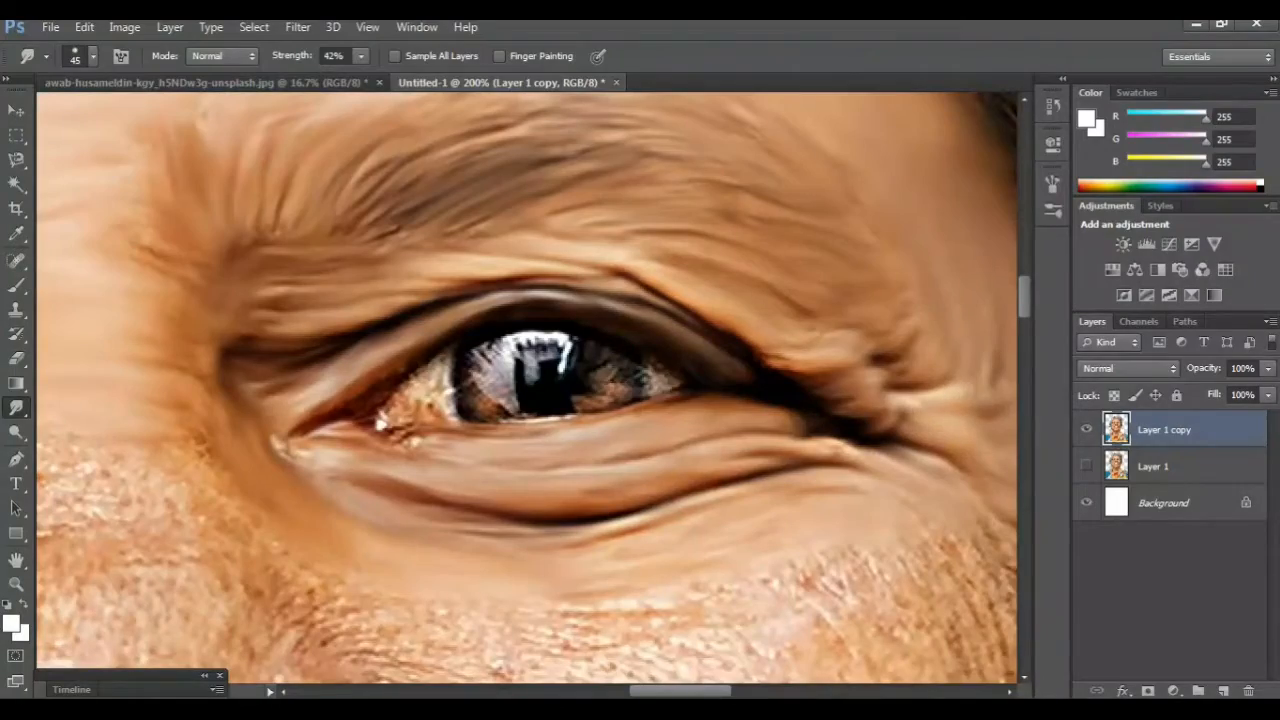
Smudge the skin at the top of the nose, then the nose tip and the areas around both nostrils
{"action": "key", "text": "ctrl+minus"}
{"action": "key", "text": "ctrl+minus"}
{"action": "key", "text": "ctrl+minus"}
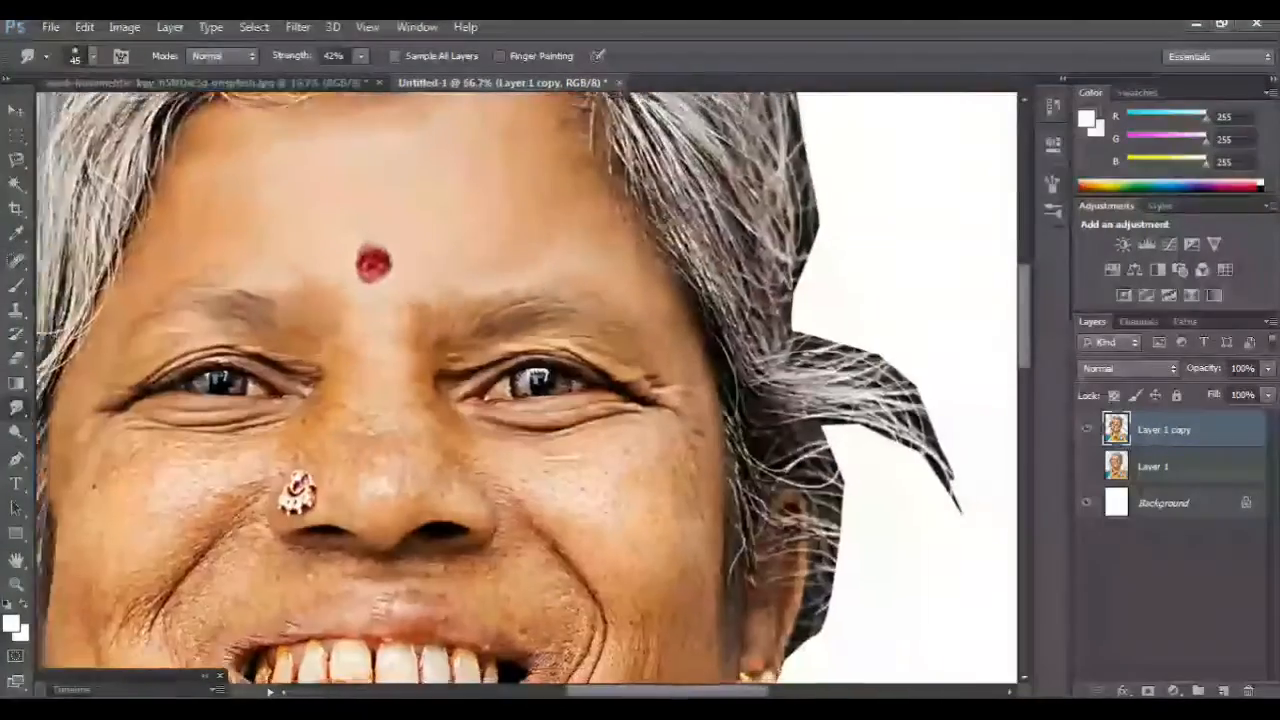
{"action": "key", "text": "ctrl+plus"}
{"action": "key", "text": "ctrl+plus"}
{"action": "key", "text": "ctrl+plus"}
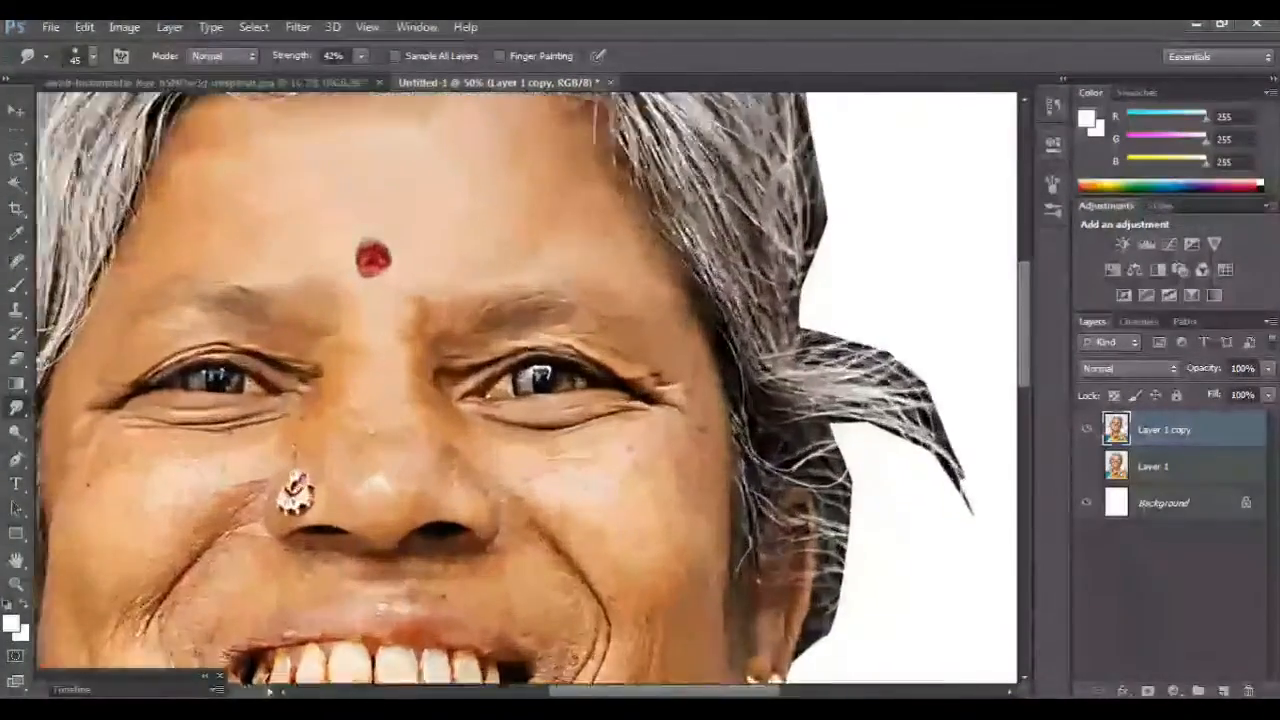
{"action": "scroll", "coordinate": [527, 388], "scroll_direction": "left", "scroll_amount": 5}
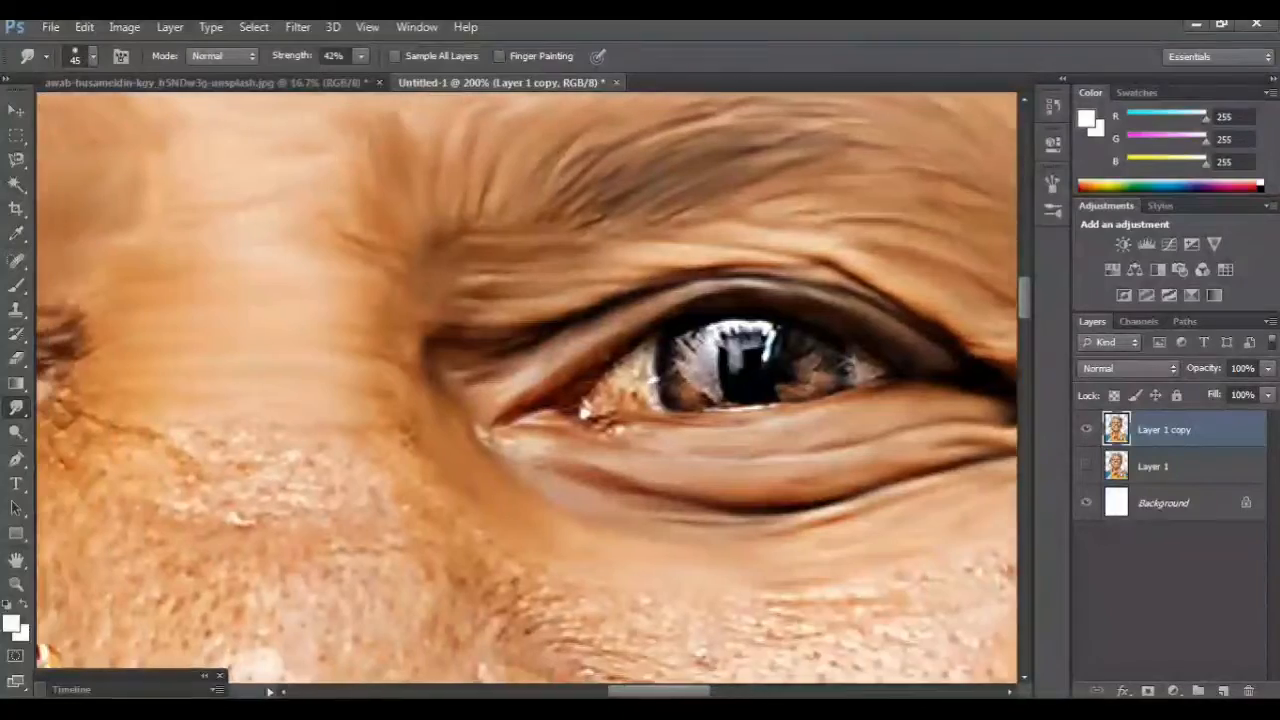
{"action": "scroll", "coordinate": [527, 388], "scroll_direction": "left", "scroll_amount": 6}
{"action": "scroll", "coordinate": [527, 388], "scroll_direction": "down", "scroll_amount": 2}
{"action": "scroll", "coordinate": [527, 388], "scroll_direction": "down", "scroll_amount": 2}
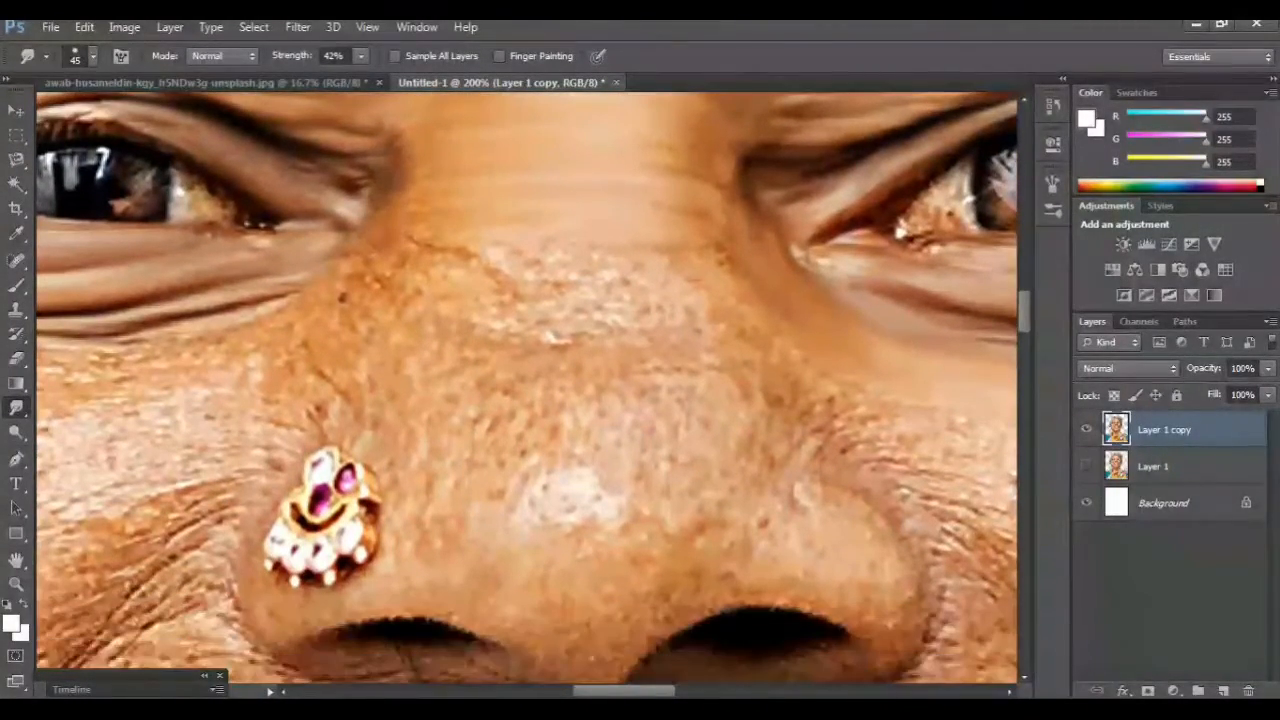
{"action": "left_click_drag", "start_coordinate": [482, 256], "coordinate": [686, 262]}
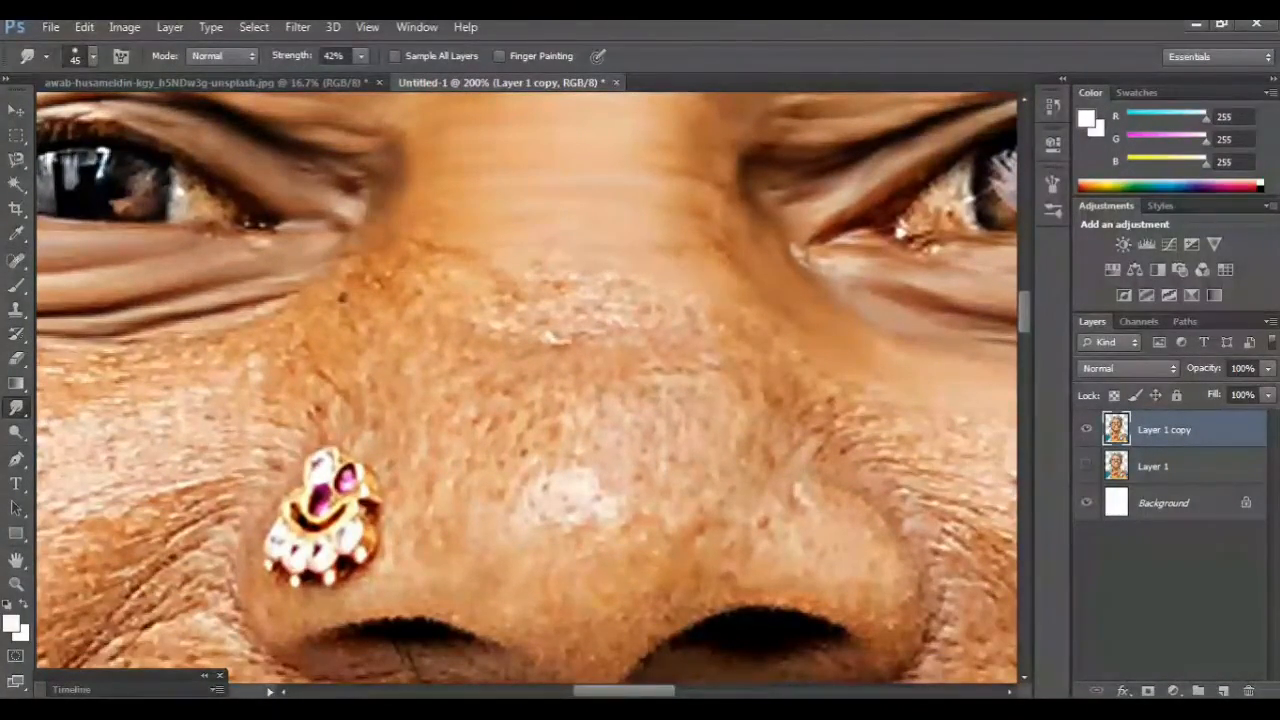
{"action": "scroll", "coordinate": [527, 388], "scroll_direction": "down", "scroll_amount": 1}
{"action": "scroll", "coordinate": [527, 388], "scroll_direction": "down", "scroll_amount": 1}
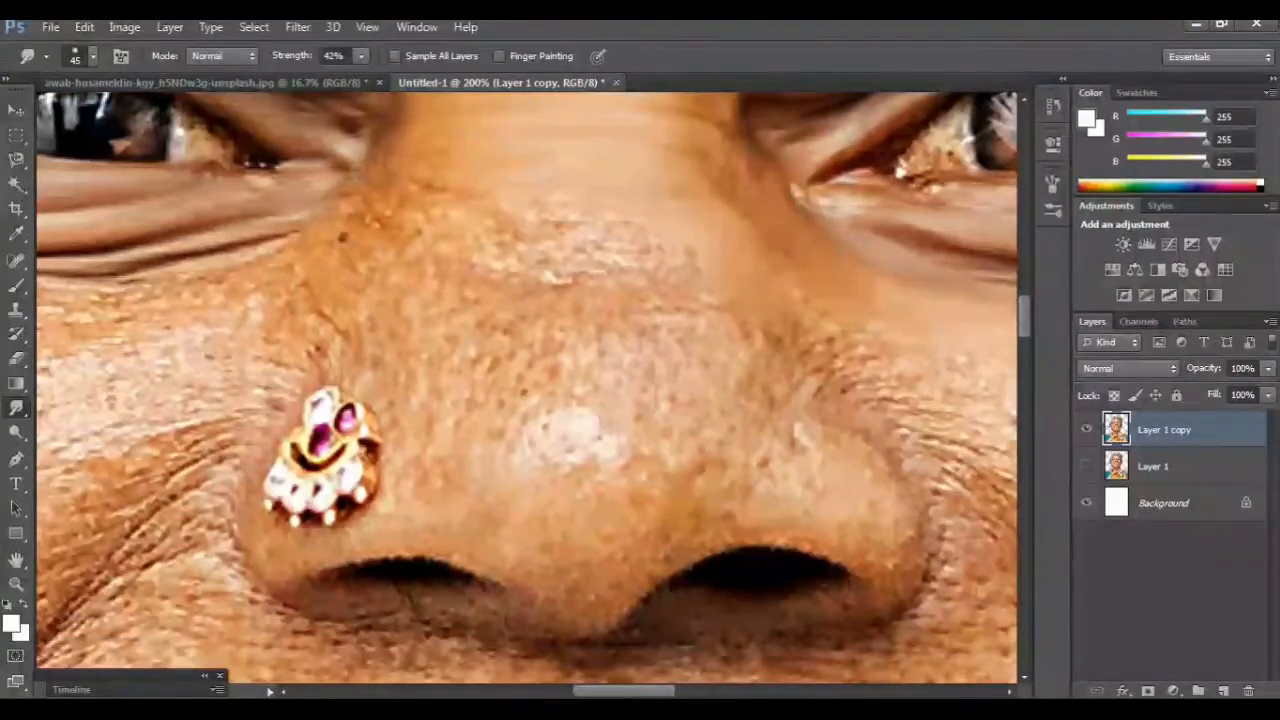
{"action": "mouse_move", "coordinate": [606, 572]}
{"action": "left_mouse_down"}
{"action": "mouse_move", "coordinate": [655, 494]}
{"action": "mouse_move", "coordinate": [800, 508]}
{"action": "mouse_move", "coordinate": [876, 556]}
{"action": "mouse_move", "coordinate": [875, 574]}
{"action": "left_mouse_up"}
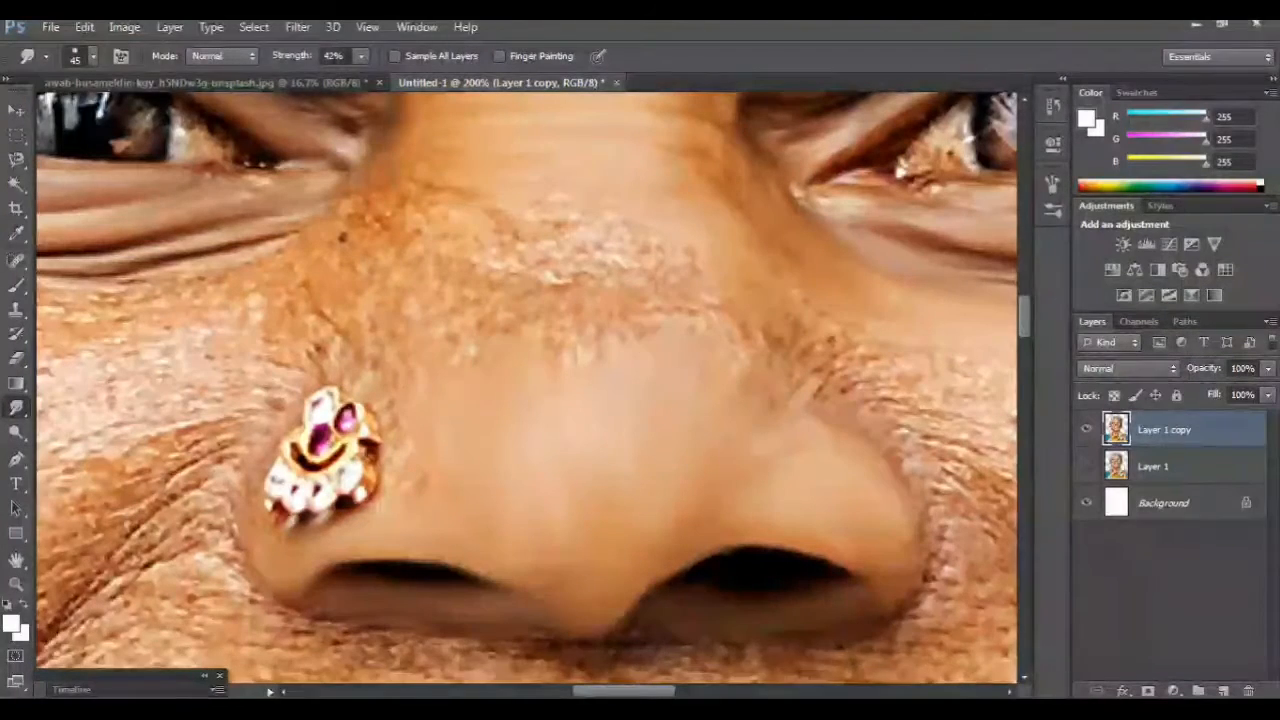
Smudge the textured band across the middle of the nose and the side of the nose opposite the stud
{"action": "scroll", "coordinate": [560, 400], "scroll_direction": "up", "scroll_amount": 1}
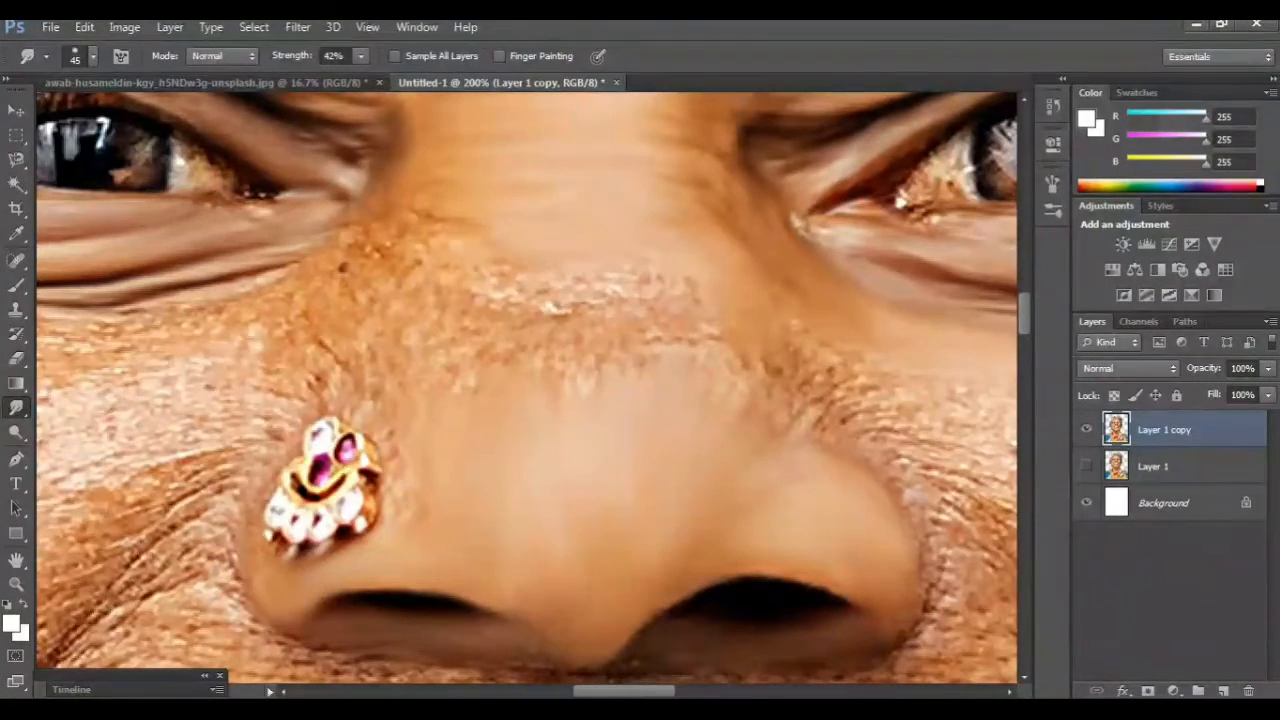
{"action": "mouse_move", "coordinate": [416, 198]}
{"action": "left_mouse_down"}
{"action": "mouse_move", "coordinate": [386, 250]}
{"action": "mouse_move", "coordinate": [469, 282]}
{"action": "mouse_move", "coordinate": [553, 279]}
{"action": "mouse_move", "coordinate": [470, 340]}
{"action": "mouse_move", "coordinate": [655, 335]}
{"action": "left_mouse_up"}
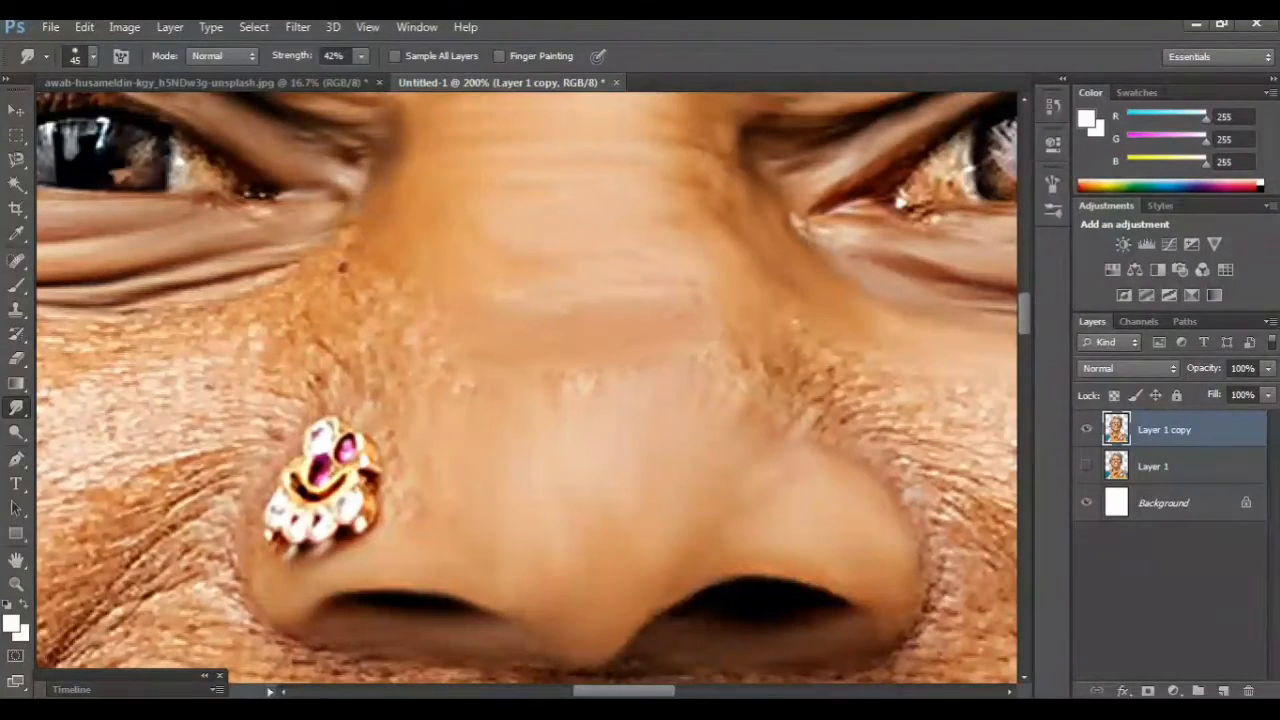
{"action": "mouse_move", "coordinate": [744, 376]}
{"action": "left_mouse_down"}
{"action": "mouse_move", "coordinate": [773, 360]}
{"action": "mouse_move", "coordinate": [815, 405]}
{"action": "mouse_move", "coordinate": [745, 390]}
{"action": "left_mouse_up"}
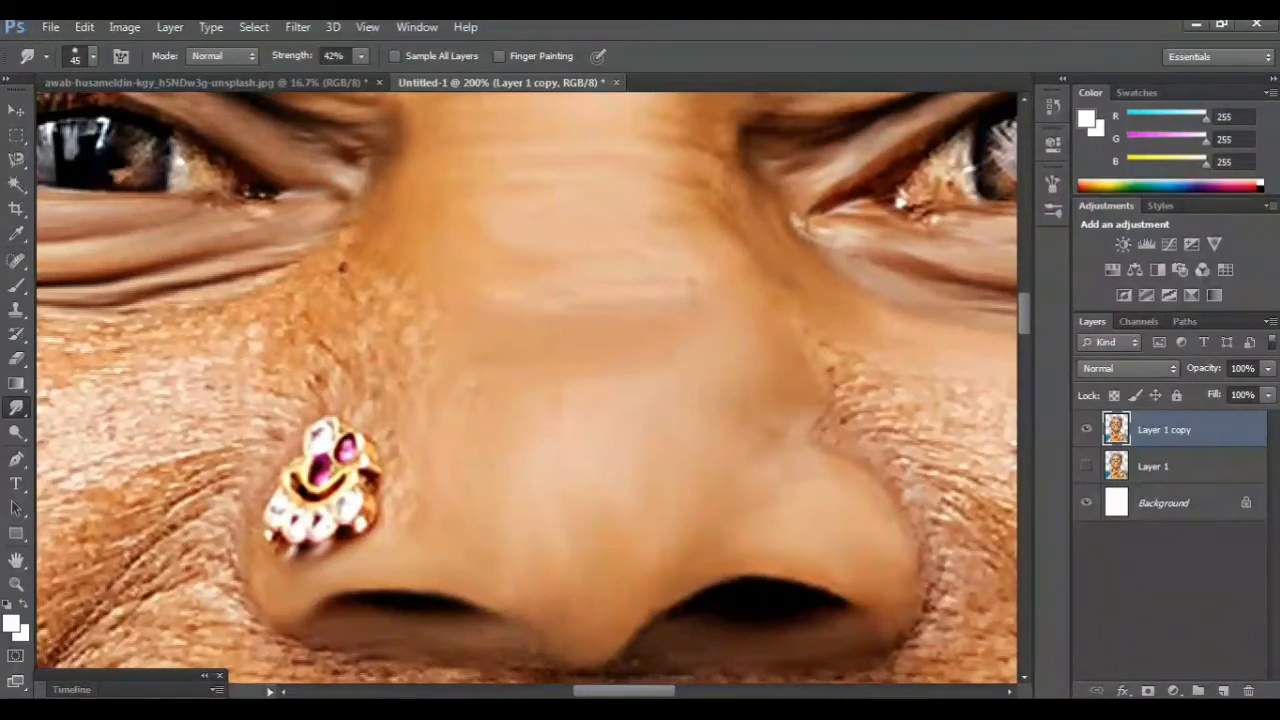
Smudge the skin around the nose stud and the inner cheek up to the corner of the eye above it
{"action": "left_click_drag", "start_coordinate": [377, 398], "coordinate": [361, 342]}
{"action": "mouse_move", "coordinate": [400, 495]}
{"action": "left_mouse_down"}
{"action": "mouse_move", "coordinate": [322, 370]}
{"action": "mouse_move", "coordinate": [252, 360]}
{"action": "left_mouse_up"}
{"action": "left_click_drag", "start_coordinate": [304, 398], "coordinate": [212, 385]}
{"action": "mouse_move", "coordinate": [170, 438]}
{"action": "left_mouse_down"}
{"action": "mouse_move", "coordinate": [274, 438]}
{"action": "mouse_move", "coordinate": [132, 510]}
{"action": "left_mouse_up"}
{"action": "left_click_drag", "start_coordinate": [283, 435], "coordinate": [168, 430]}
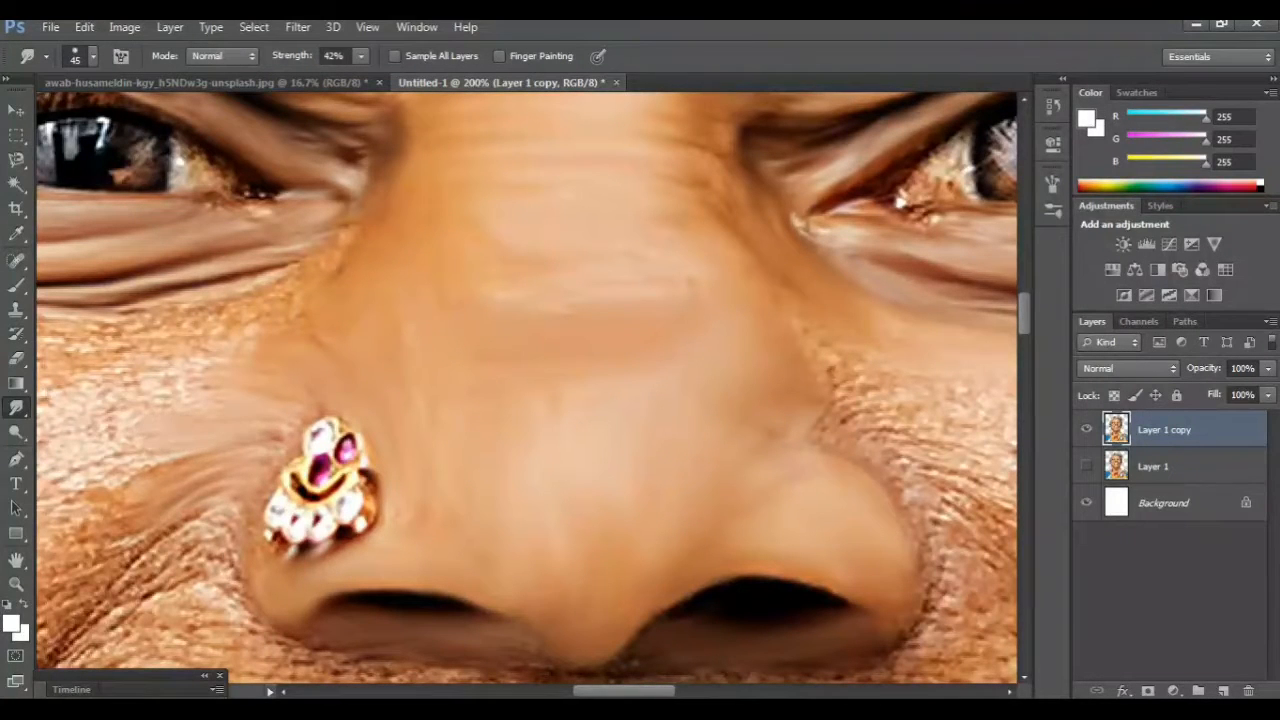
{"action": "mouse_move", "coordinate": [344, 240]}
{"action": "left_mouse_down"}
{"action": "mouse_move", "coordinate": [150, 318]}
{"action": "mouse_move", "coordinate": [190, 334]}
{"action": "mouse_move", "coordinate": [116, 368]}
{"action": "left_mouse_up"}
{"action": "left_click_drag", "start_coordinate": [300, 325], "coordinate": [212, 358]}
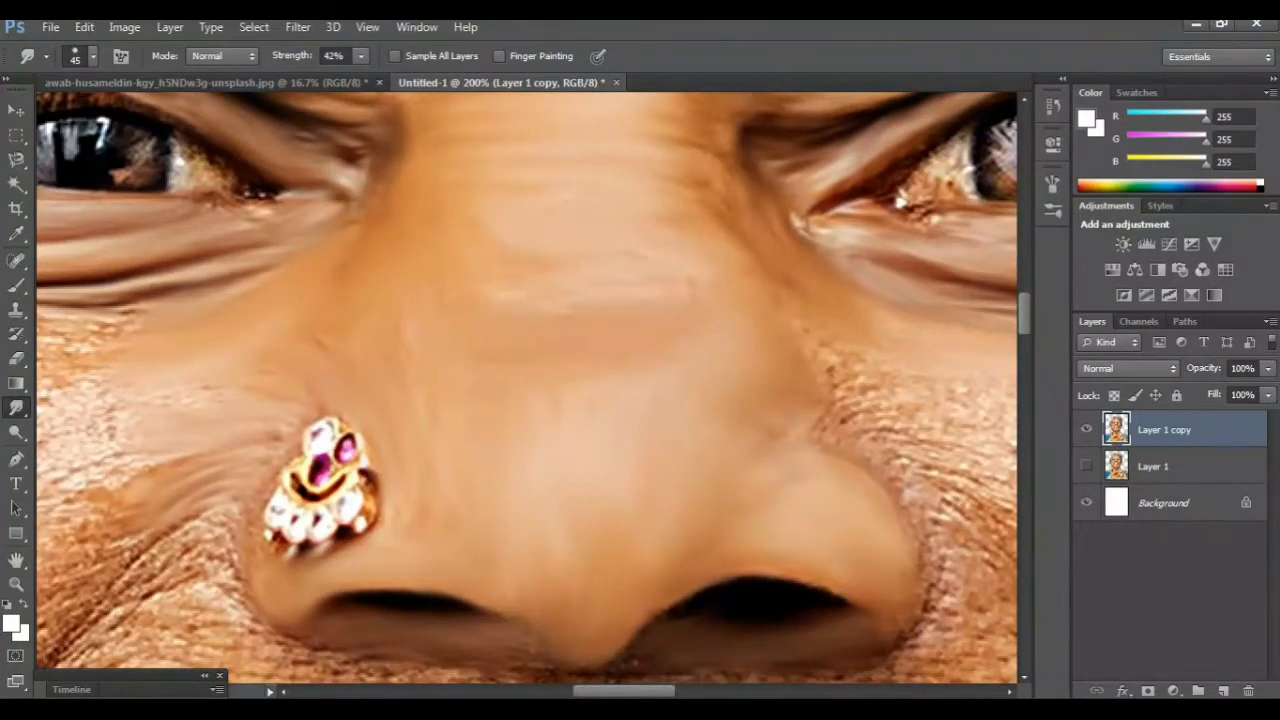
Smudge the smile fold beside the nose stud and the skin between the nose and upper lip with a 50-pixel brush
{"action": "key", "text": "ctrl+minus"}
{"action": "key", "text": "ctrl+minus"}
{"action": "key", "text": "ctrl+minus"}
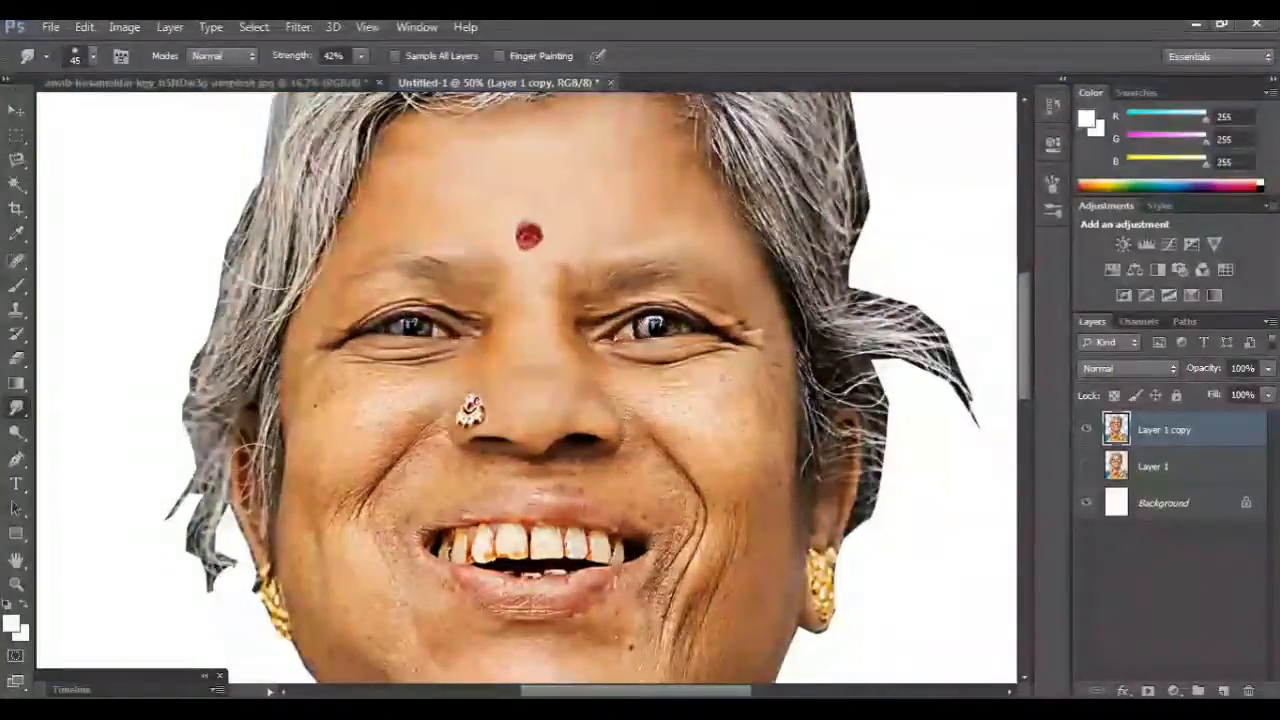
{"action": "key", "text": "ctrl+minus"}
{"action": "key", "text": "ctrl+plus"}
{"action": "key", "text": "ctrl+plus"}
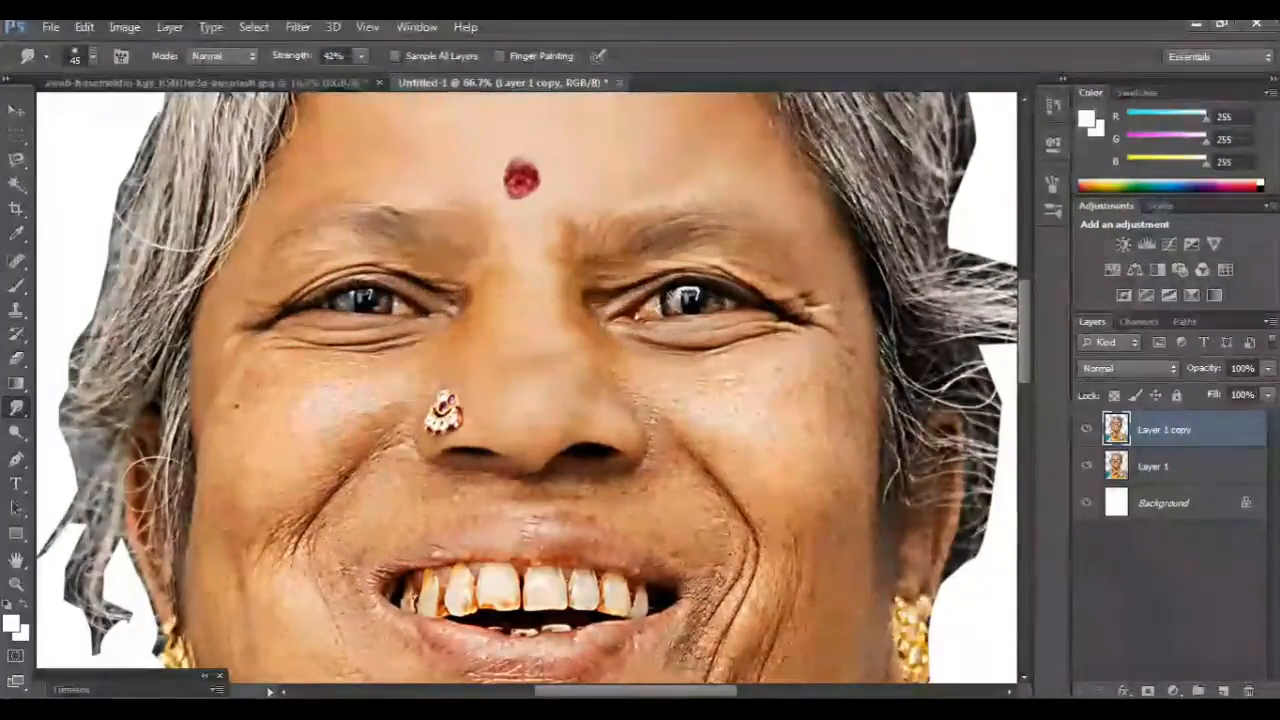
{"action": "key", "text": "ctrl+plus"}
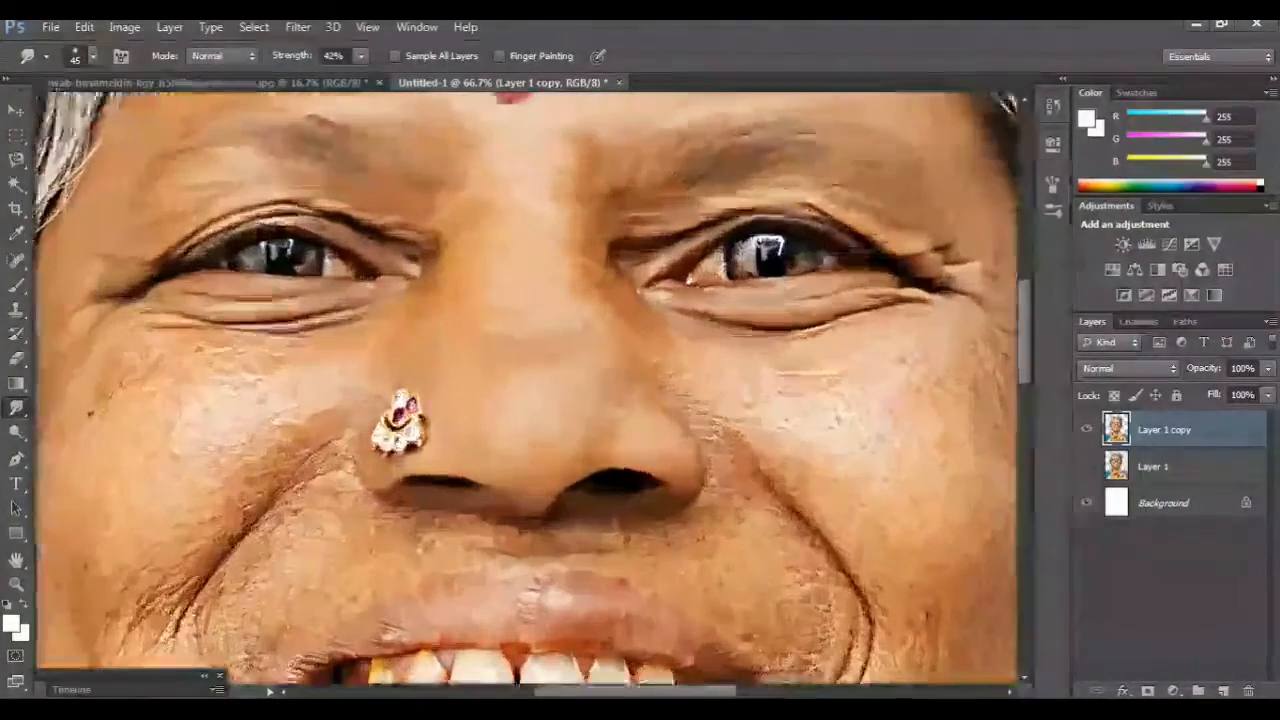
{"action": "key", "text": "ctrl+plus"}
{"action": "scroll", "coordinate": [528, 390], "scroll_direction": "down", "scroll_amount": 3}
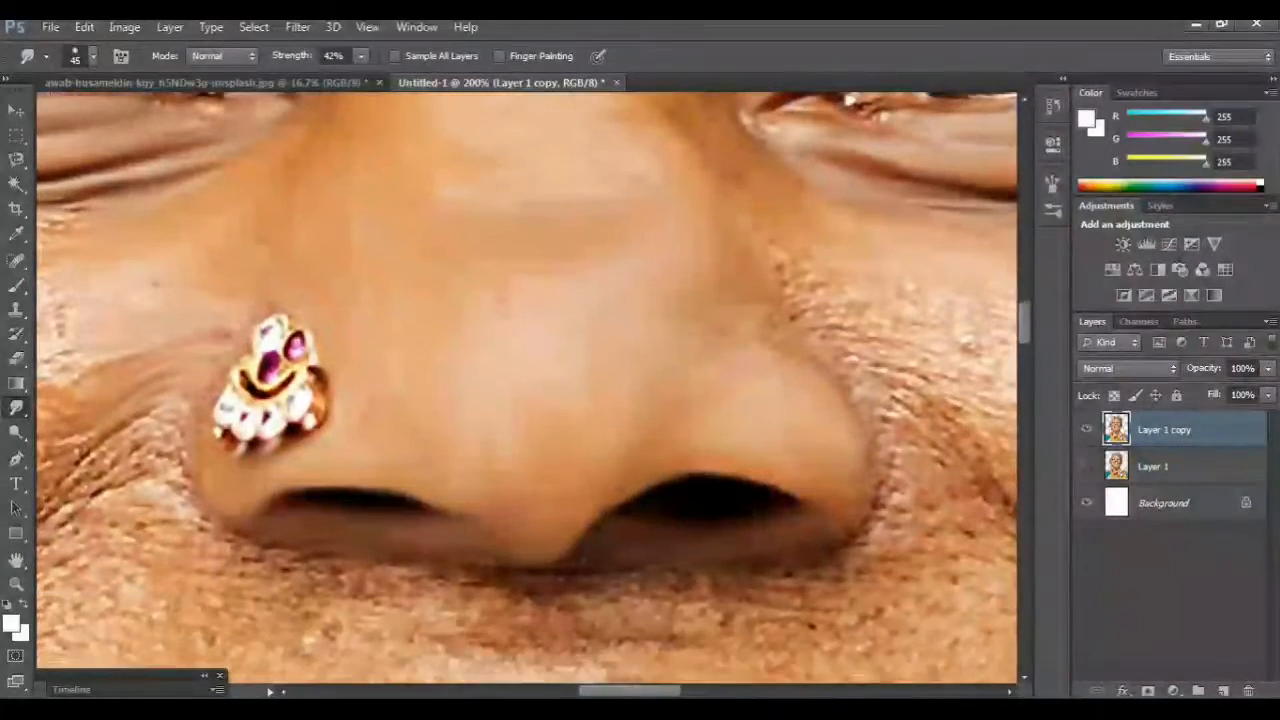
{"action": "scroll", "coordinate": [528, 390], "scroll_direction": "up", "scroll_amount": 3}
{"action": "scroll", "coordinate": [528, 390], "scroll_direction": "left", "scroll_amount": 2}
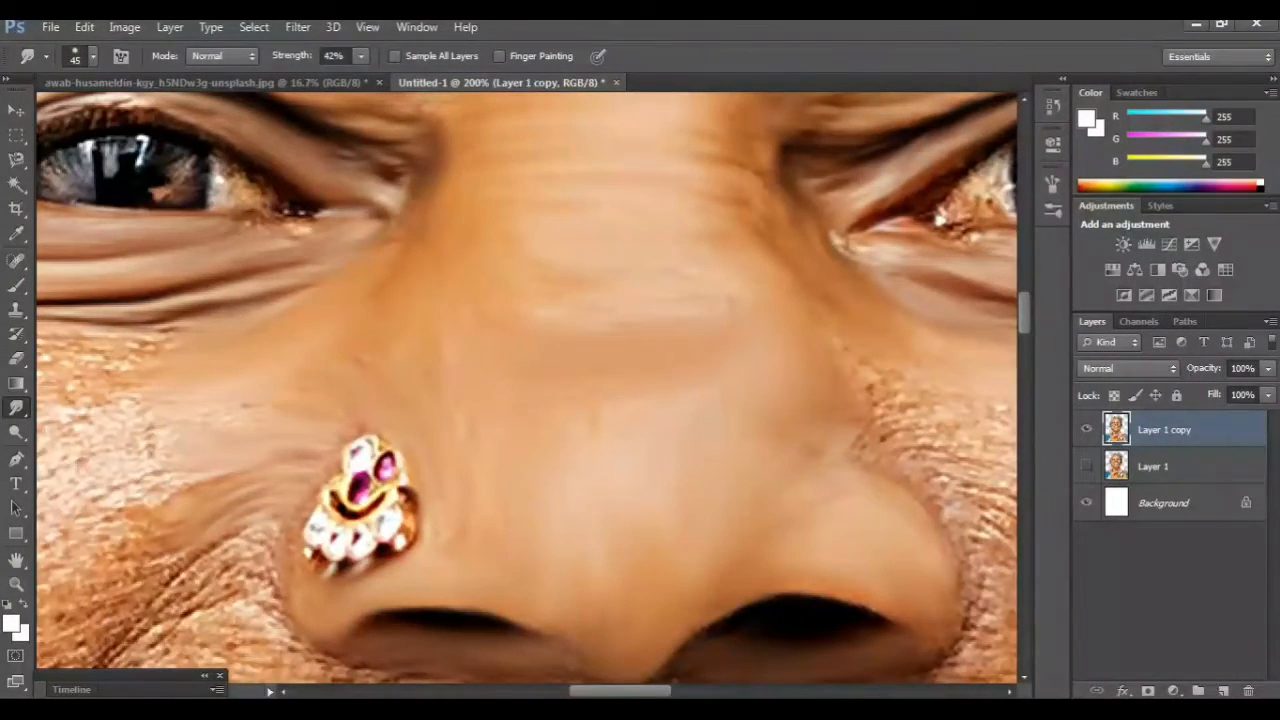
{"action": "scroll", "coordinate": [528, 390], "scroll_direction": "down", "scroll_amount": 3}
{"action": "left_click_drag", "start_coordinate": [255, 460], "coordinate": [130, 560]}
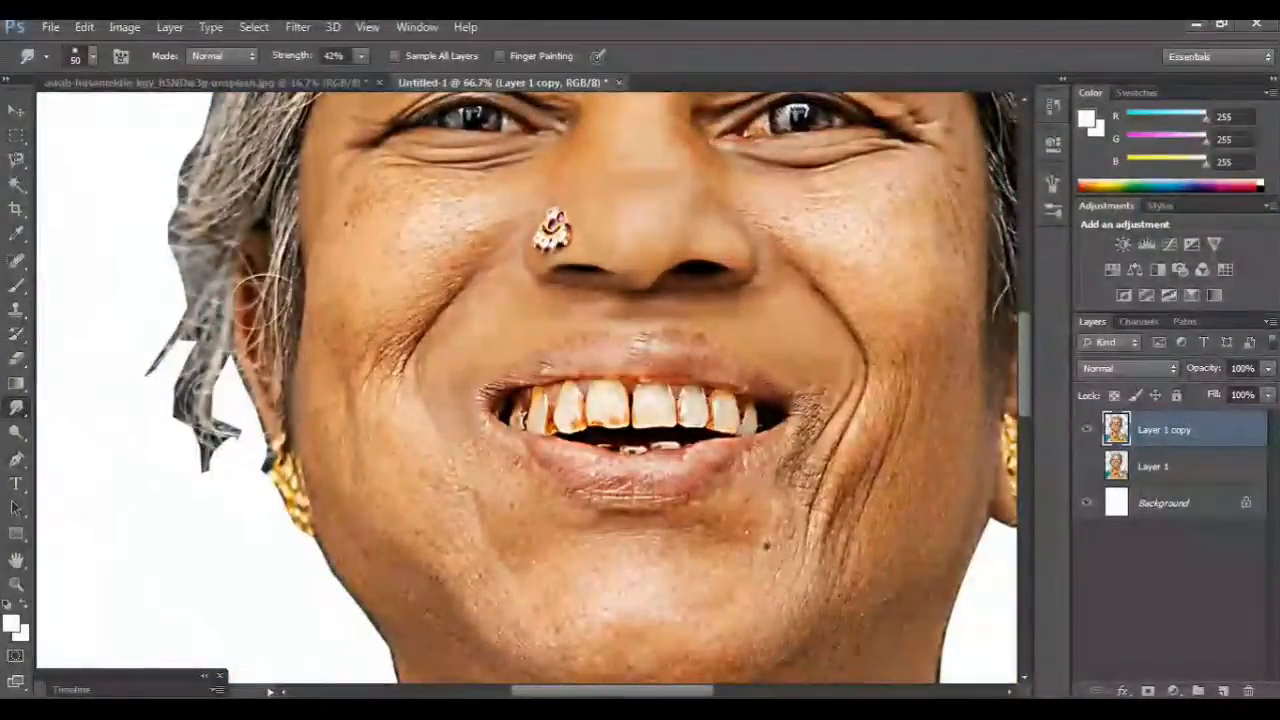
{"action": "key", "text": "ctrl+plus"}
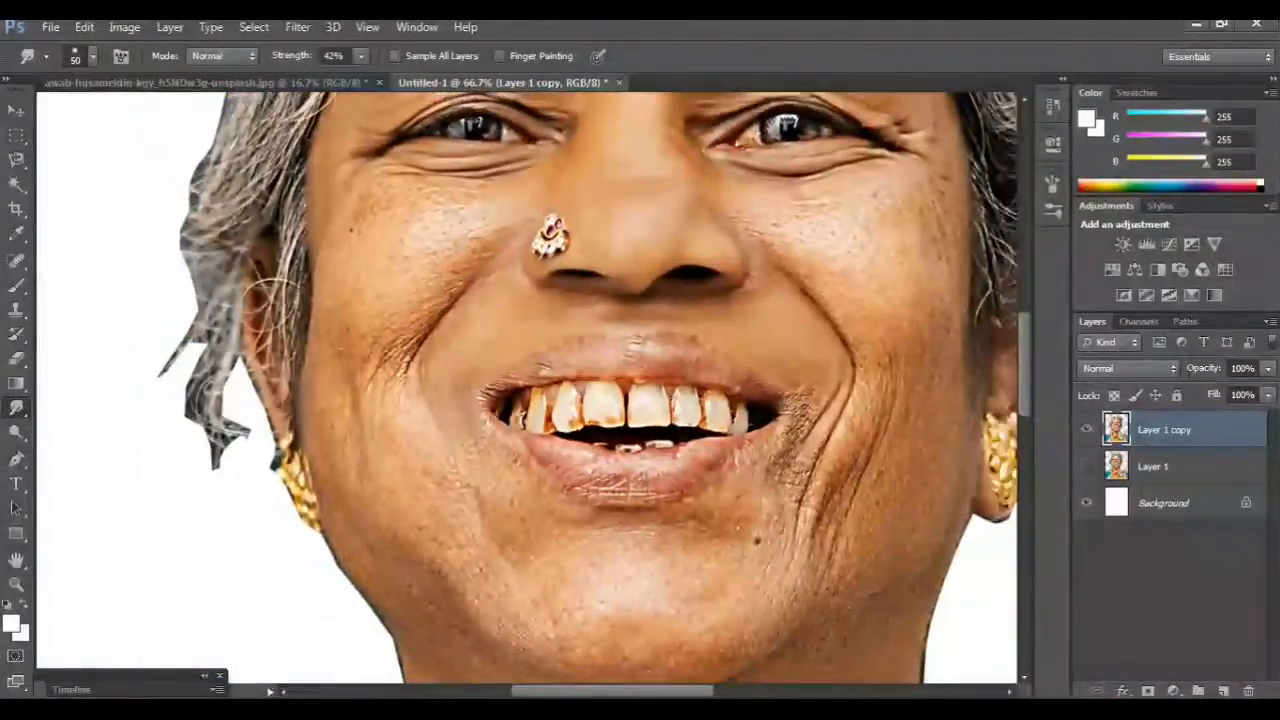
{"action": "key", "text": "ctrl+minus"}
{"action": "key", "text": "ctrl+minus"}
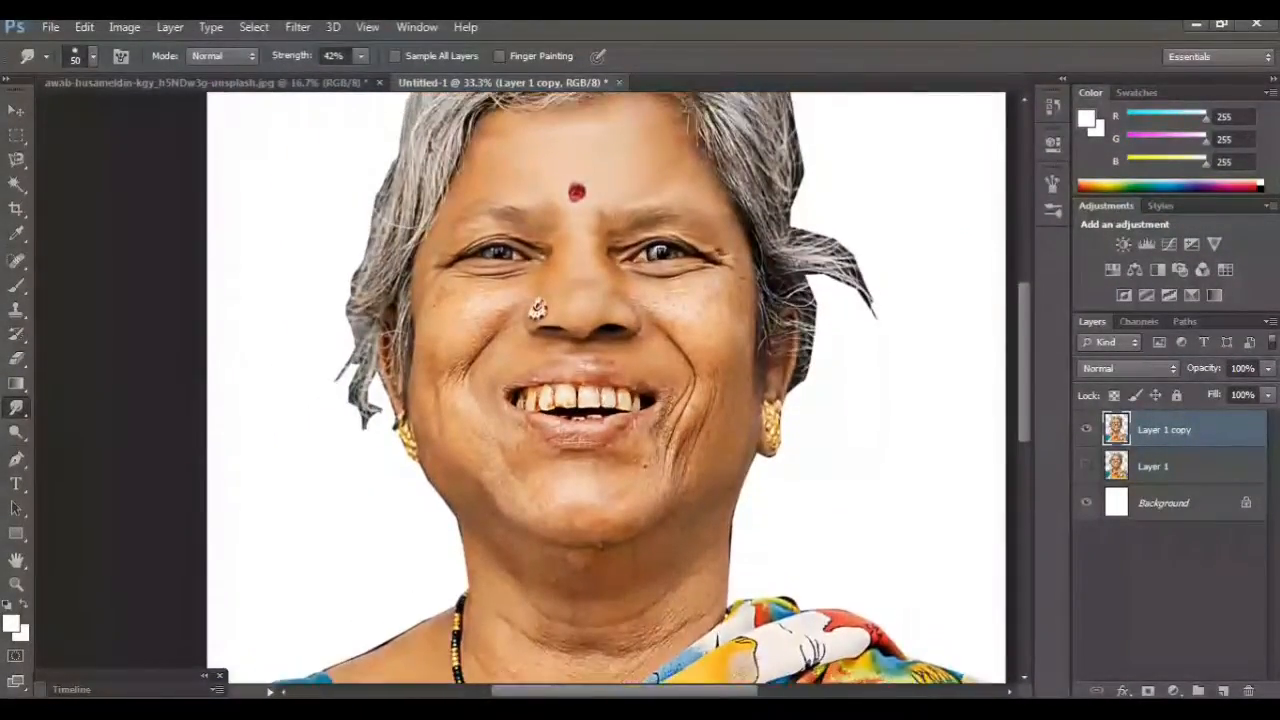
Smudge the cheek and smile crease on the nose-stud side with a 70-pixel brush
{"action": "scroll", "coordinate": [606, 388], "scroll_direction": "up", "scroll_amount": 2}
{"action": "scroll", "coordinate": [606, 388], "scroll_direction": "down", "scroll_amount": 1}
{"action": "scroll", "coordinate": [606, 388], "scroll_direction": "up", "scroll_amount": 1}
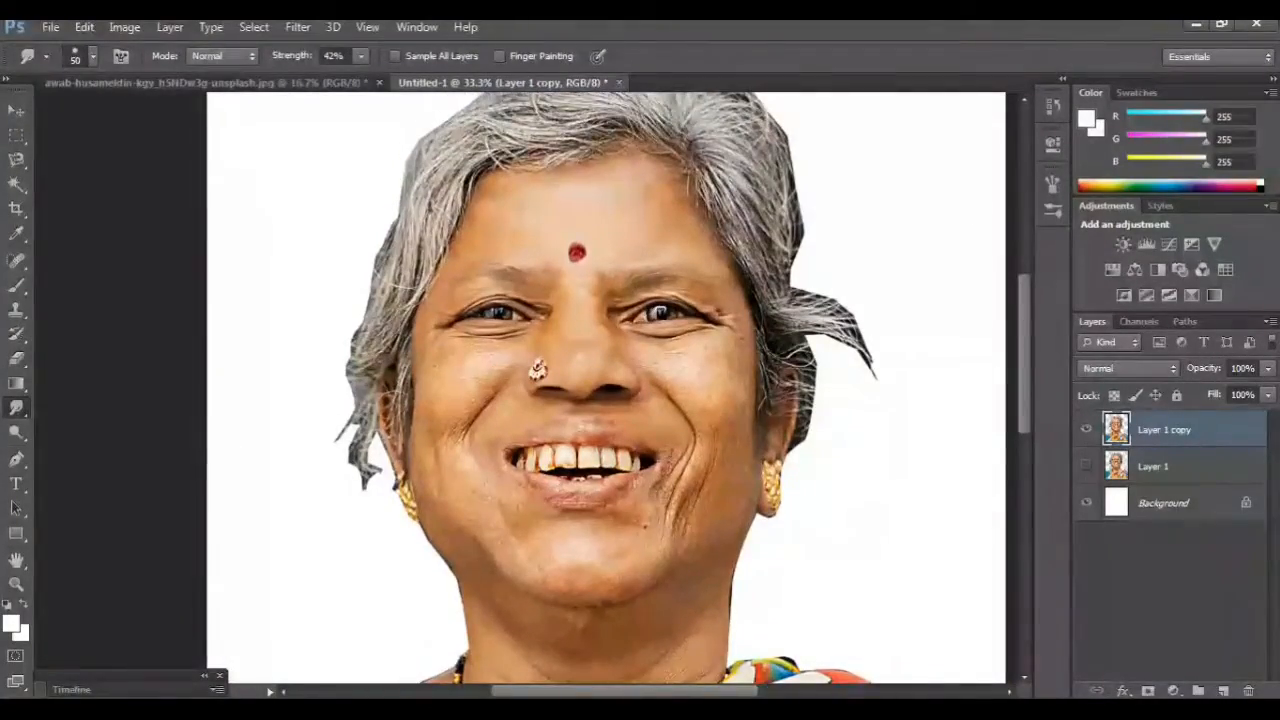
{"action": "key", "text": "ctrl+plus"}
{"action": "key", "text": "ctrl+plus"}
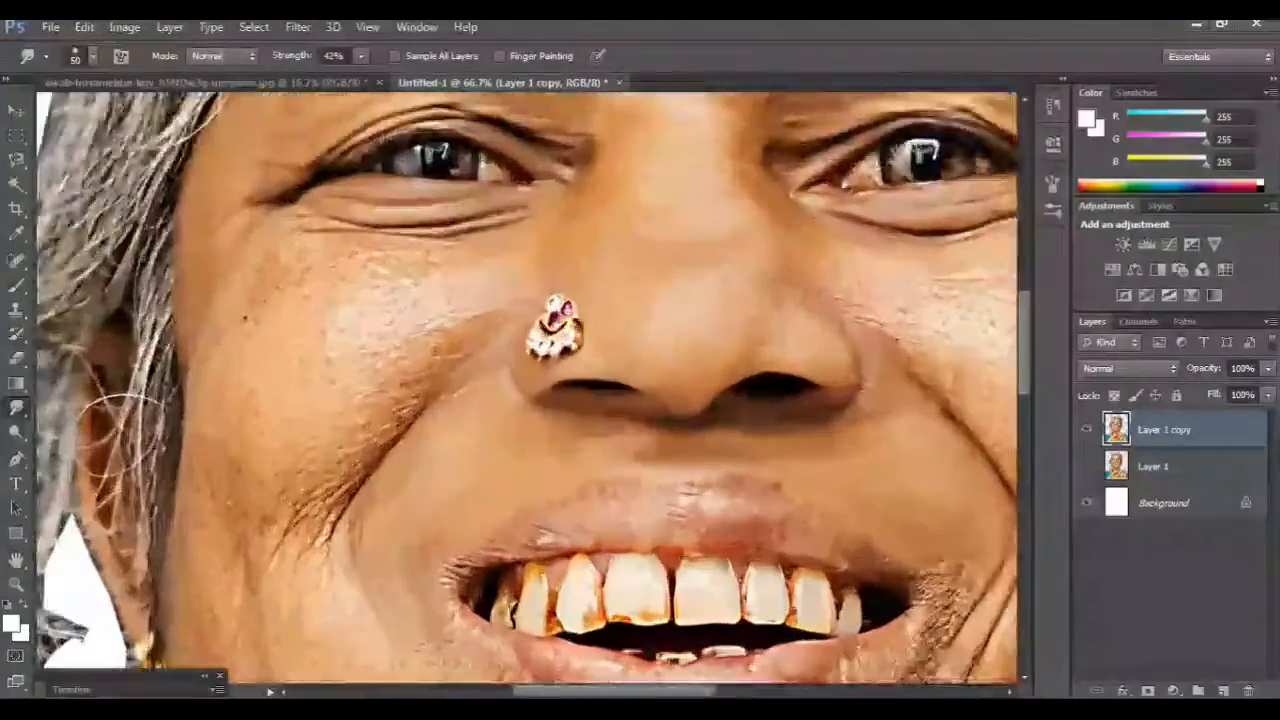
{"action": "key", "text": "ctrl+plus"}
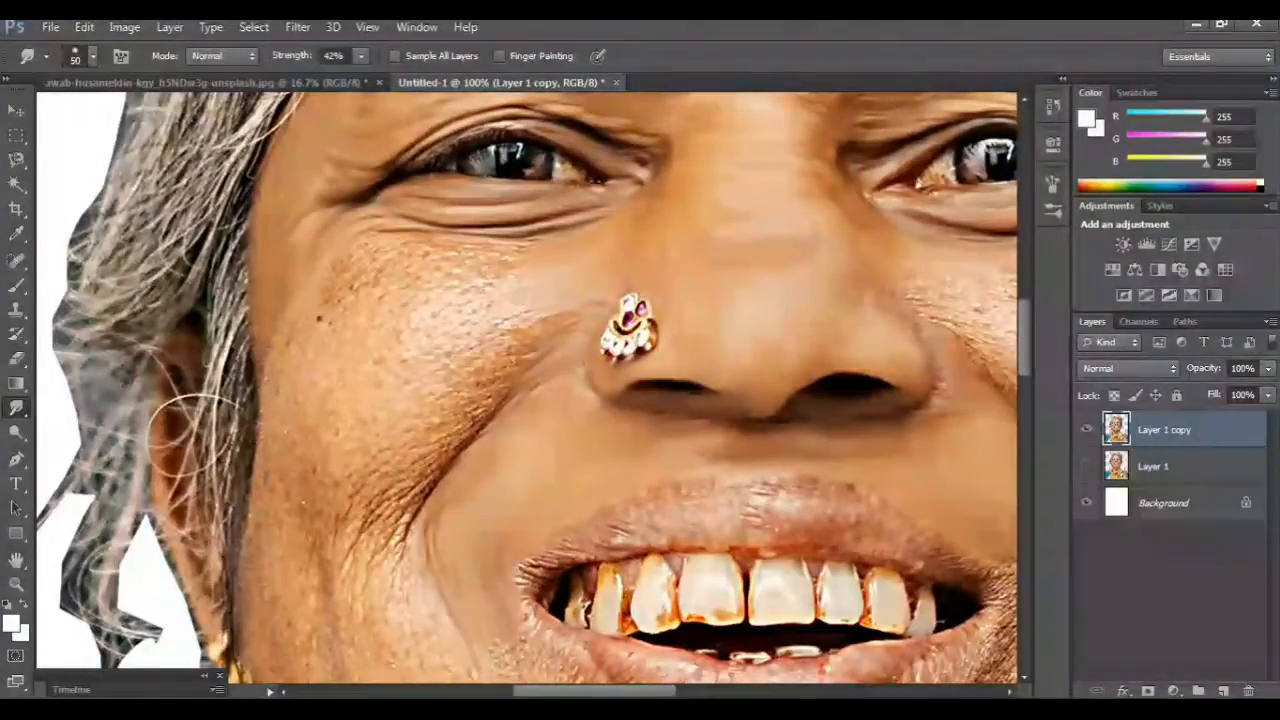
{"action": "key", "text": "bracketright"}
{"action": "key", "text": "bracketright"}
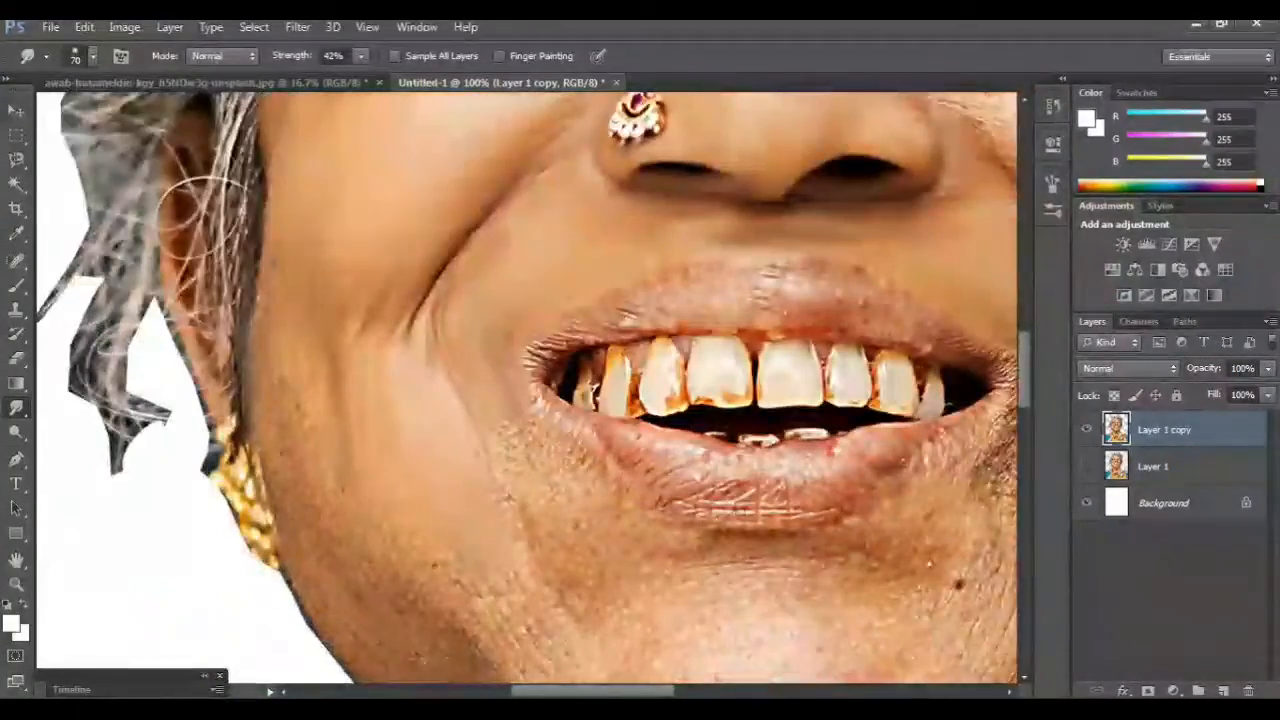
Smudge the lower cheek and jaw on the nose-stud side and the skin around and below the lower lip
{"action": "scroll", "coordinate": [205, 222], "scroll_direction": "down", "scroll_amount": 2}
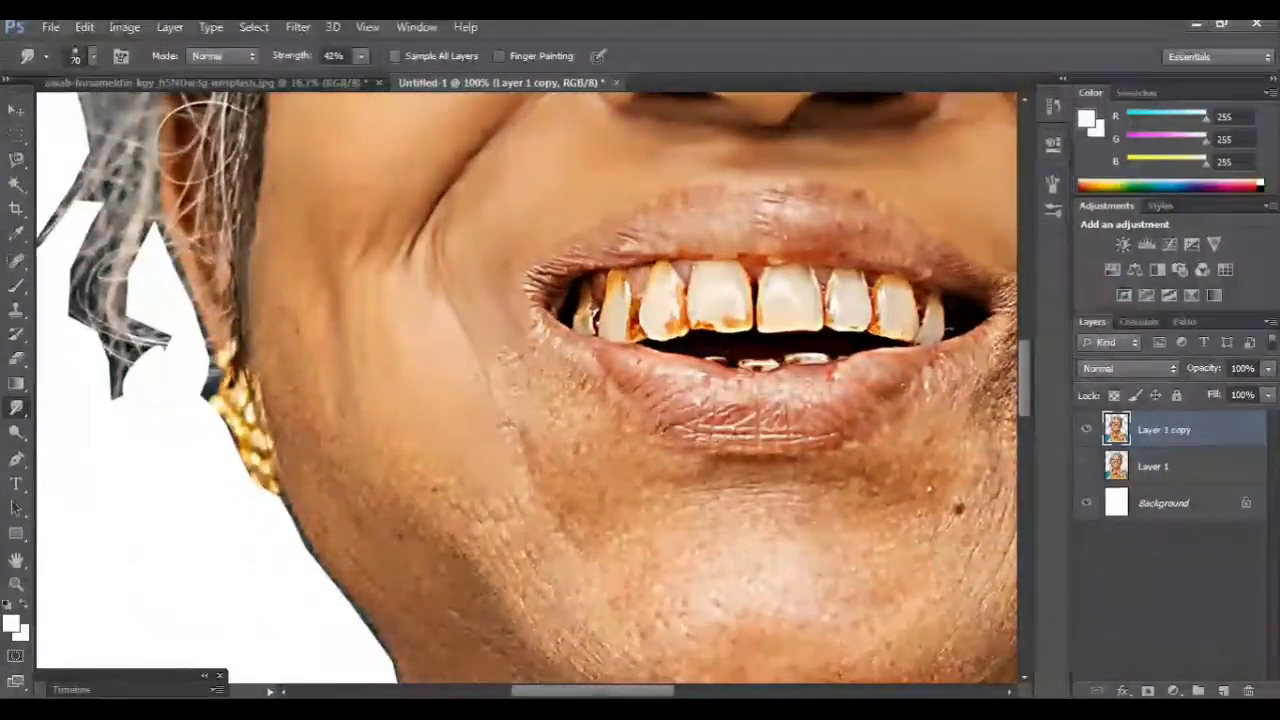
{"action": "scroll", "coordinate": [205, 222], "scroll_direction": "down", "scroll_amount": 1}
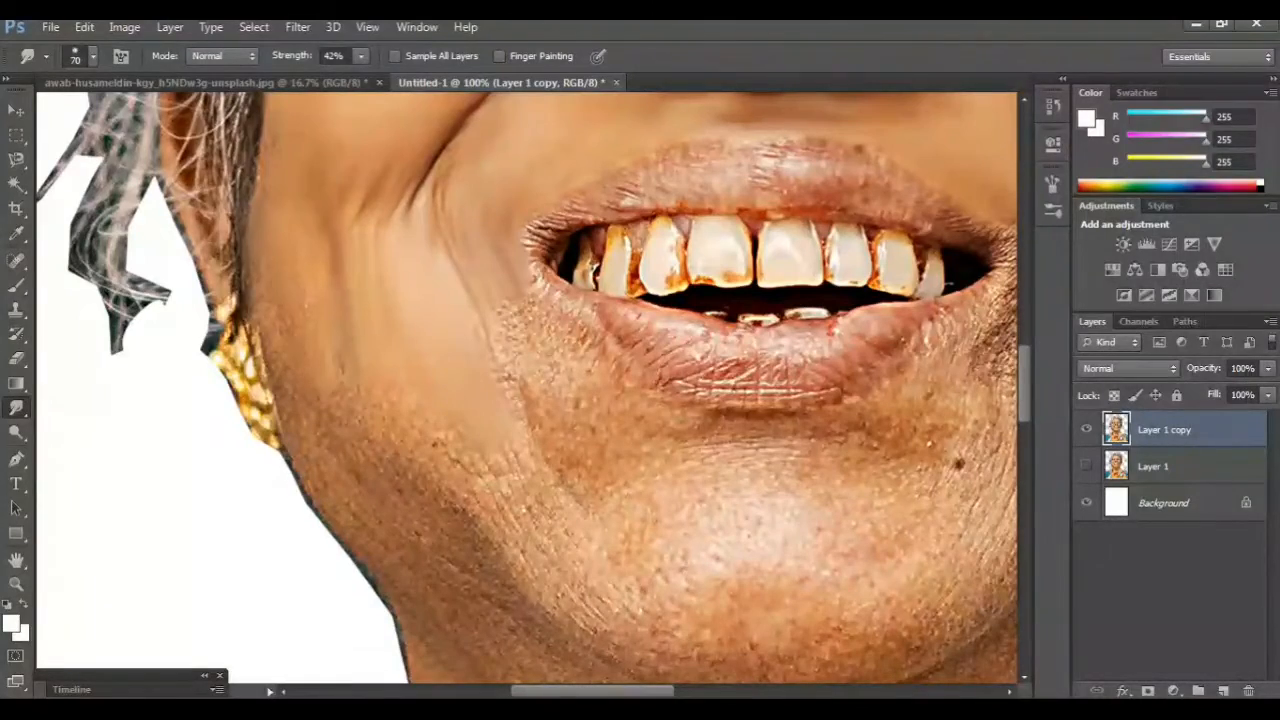
{"action": "mouse_move", "coordinate": [315, 385]}
{"action": "left_mouse_down"}
{"action": "mouse_move", "coordinate": [332, 455]}
{"action": "mouse_move", "coordinate": [328, 532]}
{"action": "mouse_move", "coordinate": [360, 575]}
{"action": "left_mouse_up"}
{"action": "left_click_drag", "start_coordinate": [338, 513], "coordinate": [356, 567]}
{"action": "left_click_drag", "start_coordinate": [335, 432], "coordinate": [357, 575]}
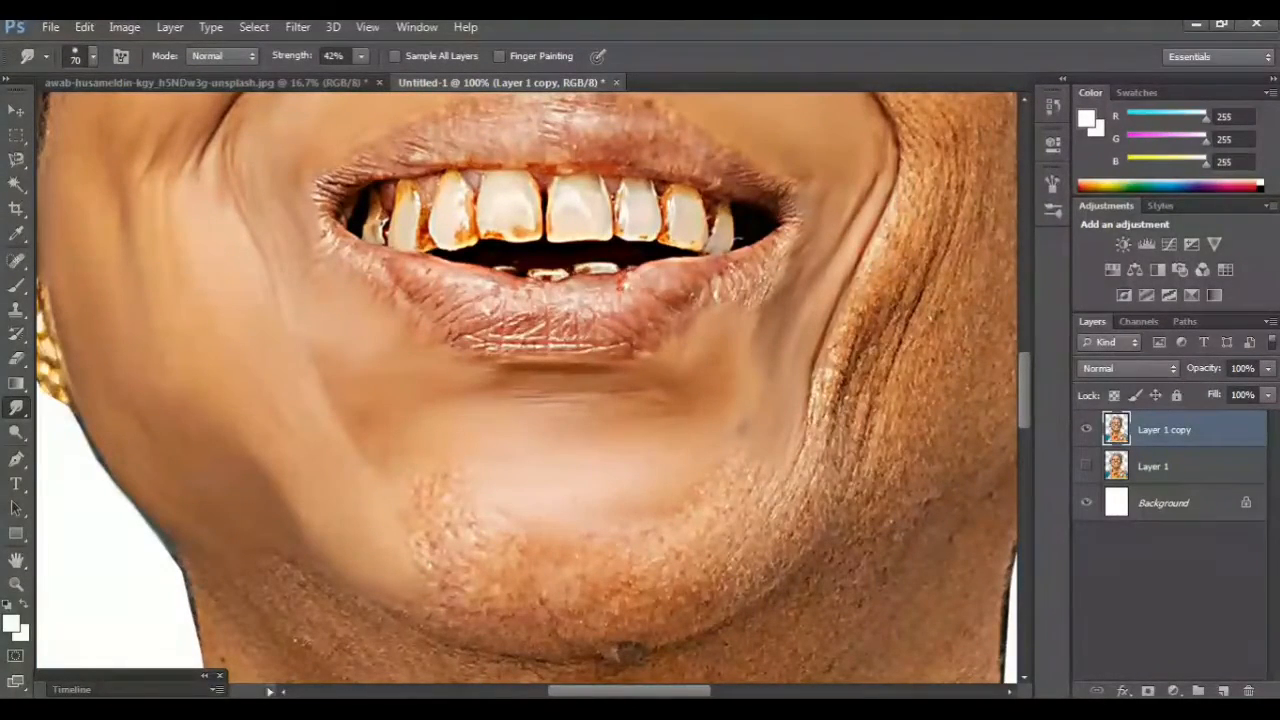
Smudge the remaining textured skin across the chin and along its edge toward the smile folds opposite the nose stud
{"action": "left_click_drag", "start_coordinate": [426, 560], "coordinate": [434, 508]}
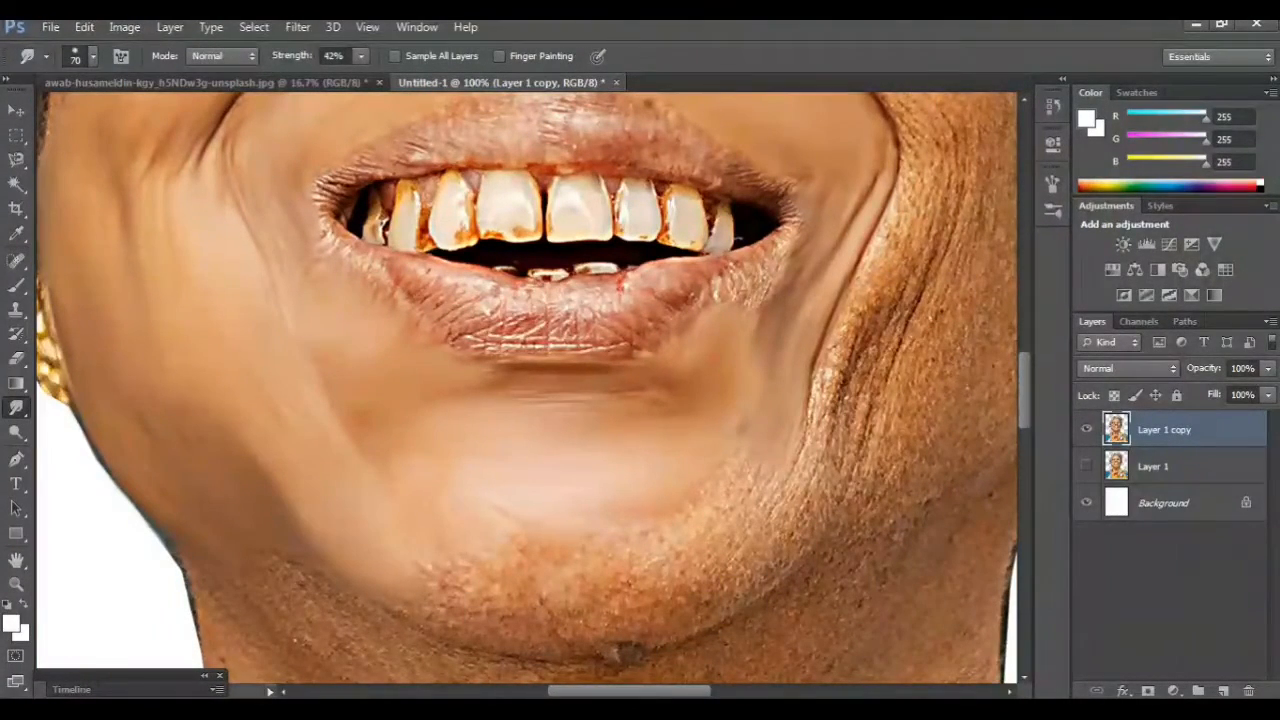
{"action": "mouse_move", "coordinate": [529, 551]}
{"action": "left_mouse_down"}
{"action": "mouse_move", "coordinate": [702, 600]}
{"action": "mouse_move", "coordinate": [744, 587]}
{"action": "left_mouse_up"}
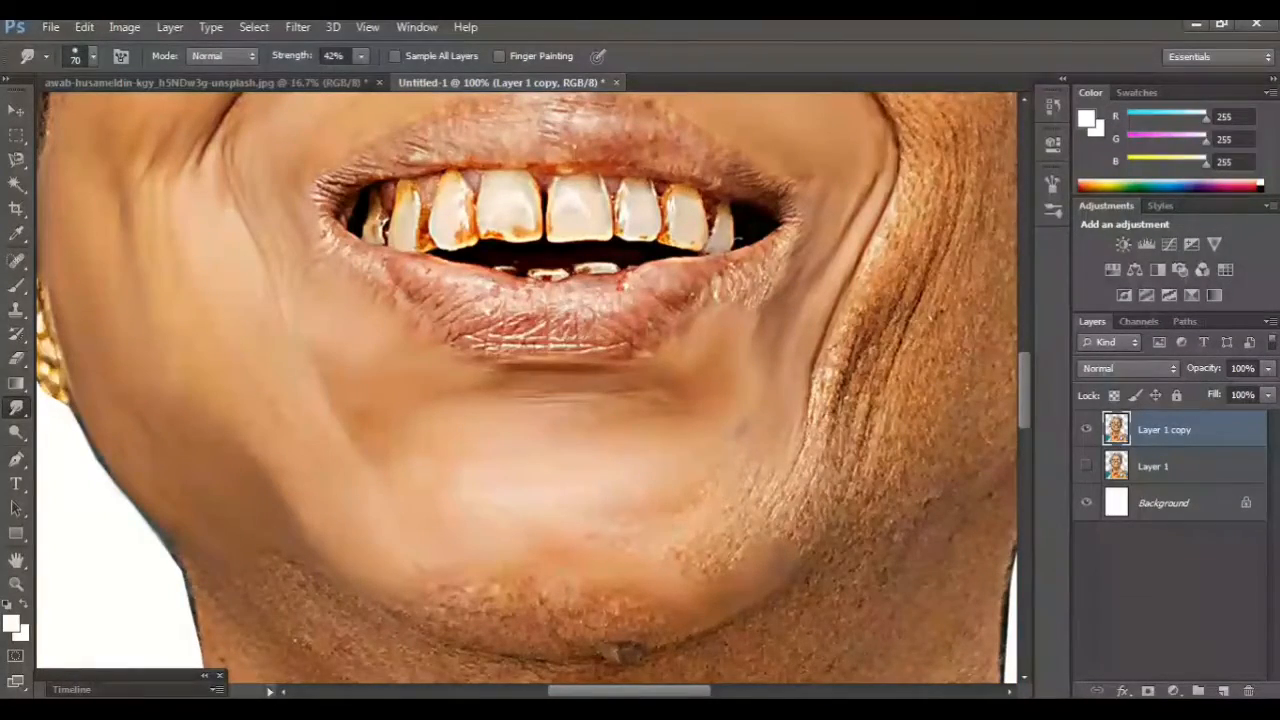
{"action": "left_click_drag", "start_coordinate": [740, 560], "coordinate": [828, 474]}
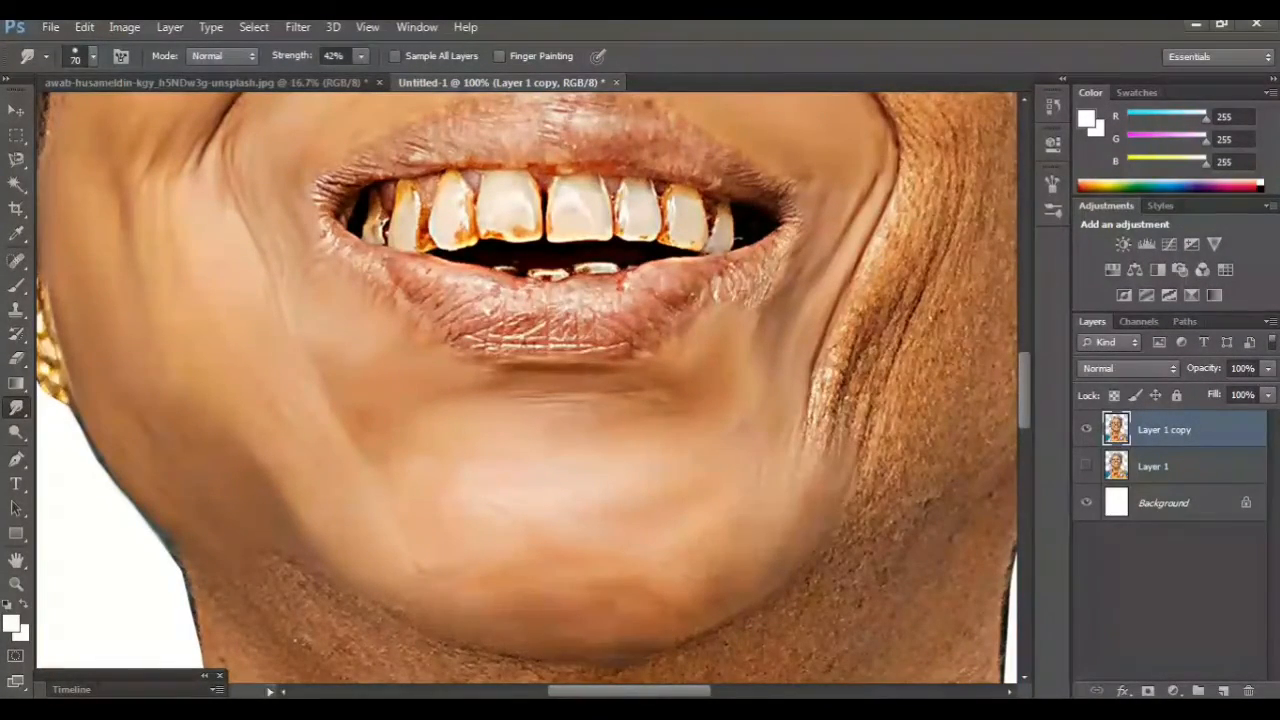
{"action": "key", "text": "ctrl+minus"}
{"action": "key", "text": "ctrl+minus"}
{"action": "key", "text": "ctrl+minus"}
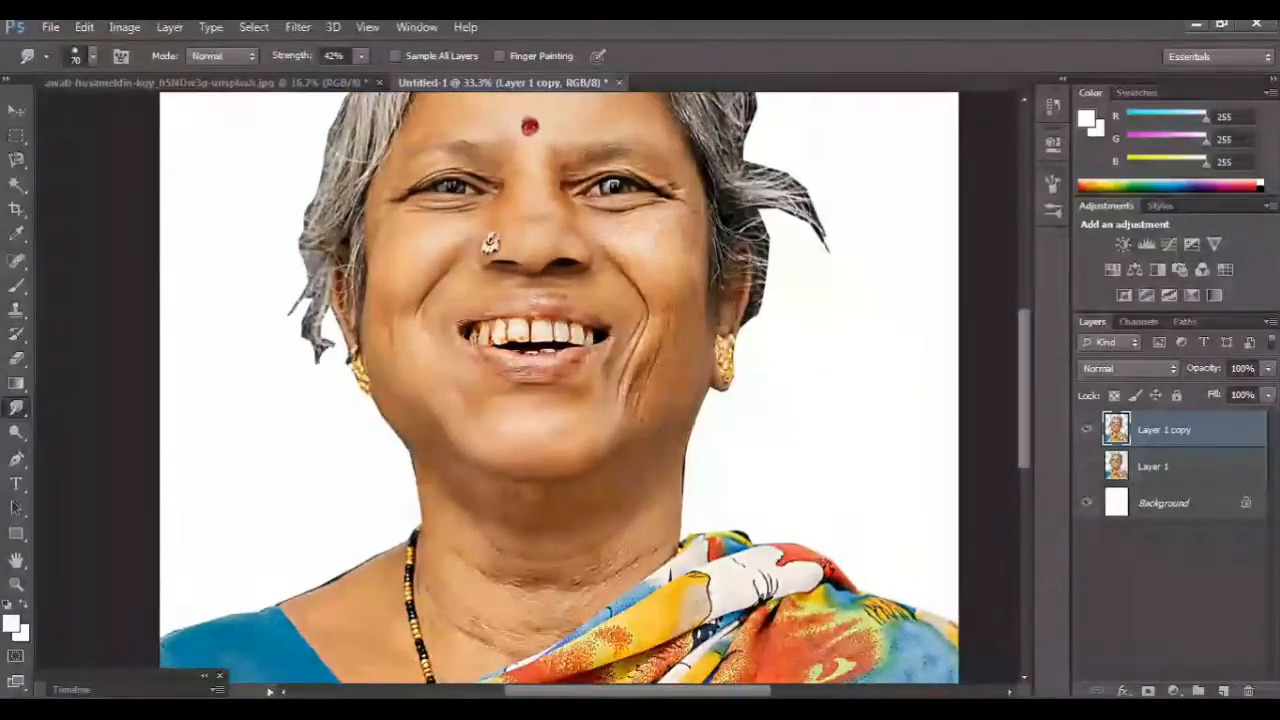
Smudge the cheek, smile folds and jaw on the side opposite the nose stud, out to the hair and earring
{"action": "key", "text": "ctrl+plus"}
{"action": "key", "text": "ctrl+plus"}
{"action": "key", "text": "ctrl+plus"}
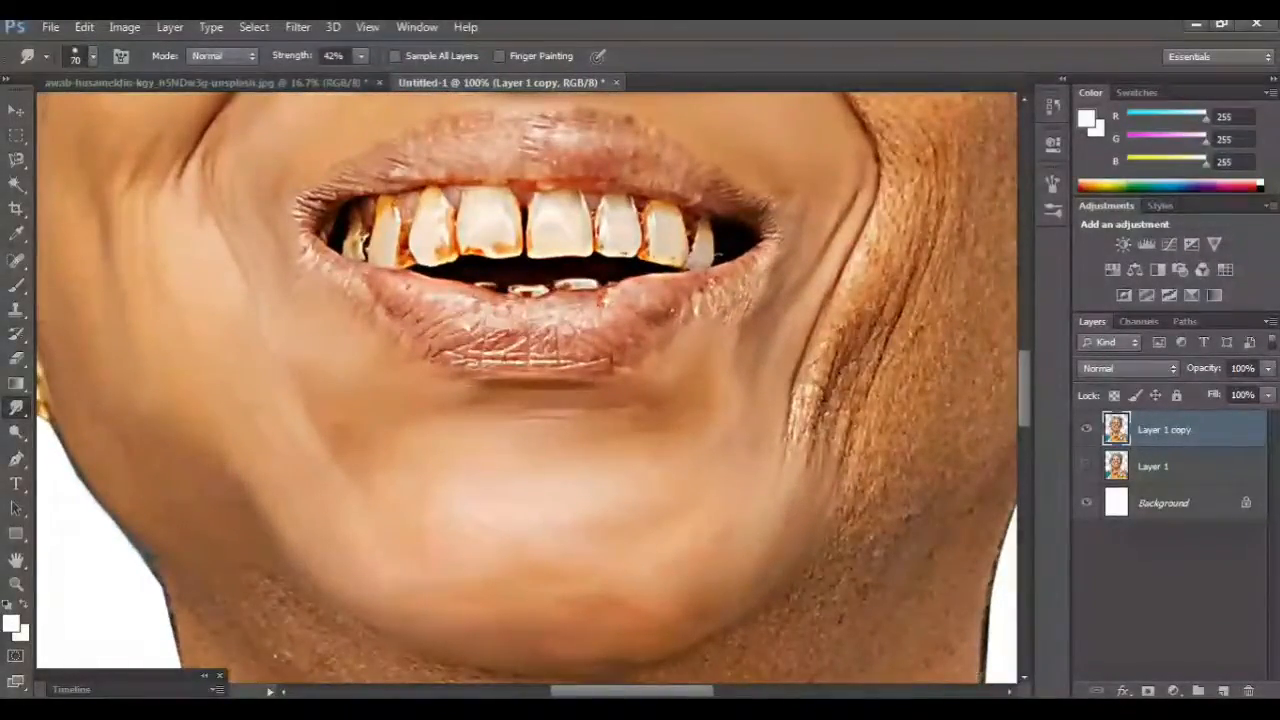
{"action": "scroll", "coordinate": [527, 388], "scroll_direction": "right", "scroll_amount": 5}
{"action": "scroll", "coordinate": [527, 388], "scroll_direction": "up", "scroll_amount": 3}
{"action": "scroll", "coordinate": [527, 388], "scroll_direction": "up", "scroll_amount": 6}
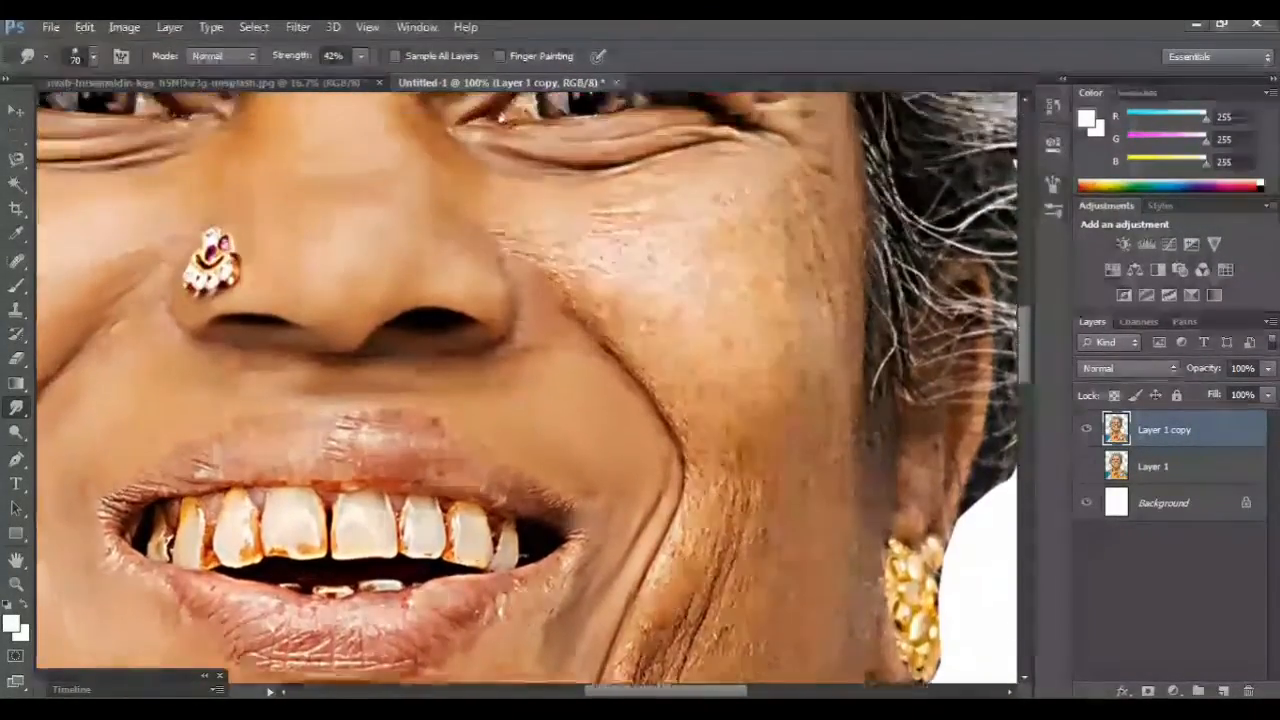
{"action": "left_click_drag", "start_coordinate": [800, 325], "coordinate": [808, 415]}
{"action": "left_click_drag", "start_coordinate": [836, 345], "coordinate": [850, 440]}
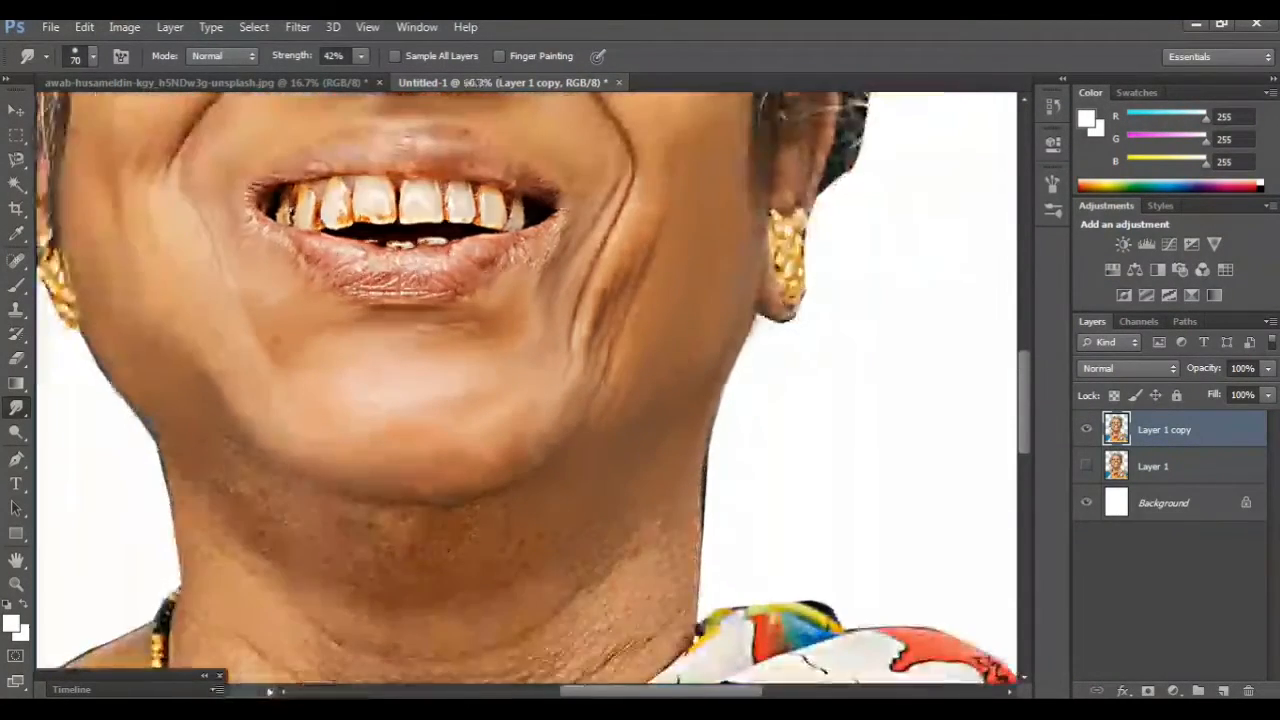
Smudge the skin under the chin and the side of the neck above the patterned scarf with a 100-pixel brush
{"action": "scroll", "coordinate": [527, 387], "scroll_direction": "up", "scroll_amount": 5}
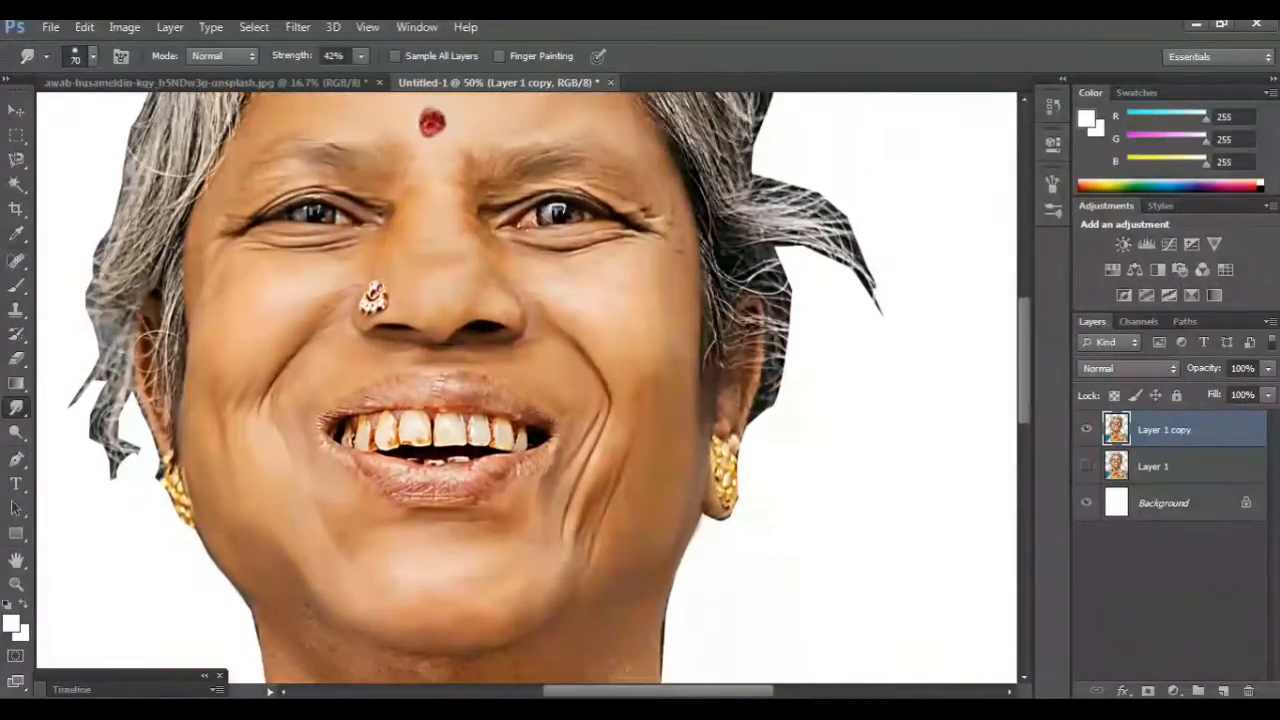
{"action": "scroll", "coordinate": [527, 387], "scroll_direction": "down", "scroll_amount": 5}
{"action": "scroll", "coordinate": [527, 387], "scroll_direction": "down", "scroll_amount": 3}
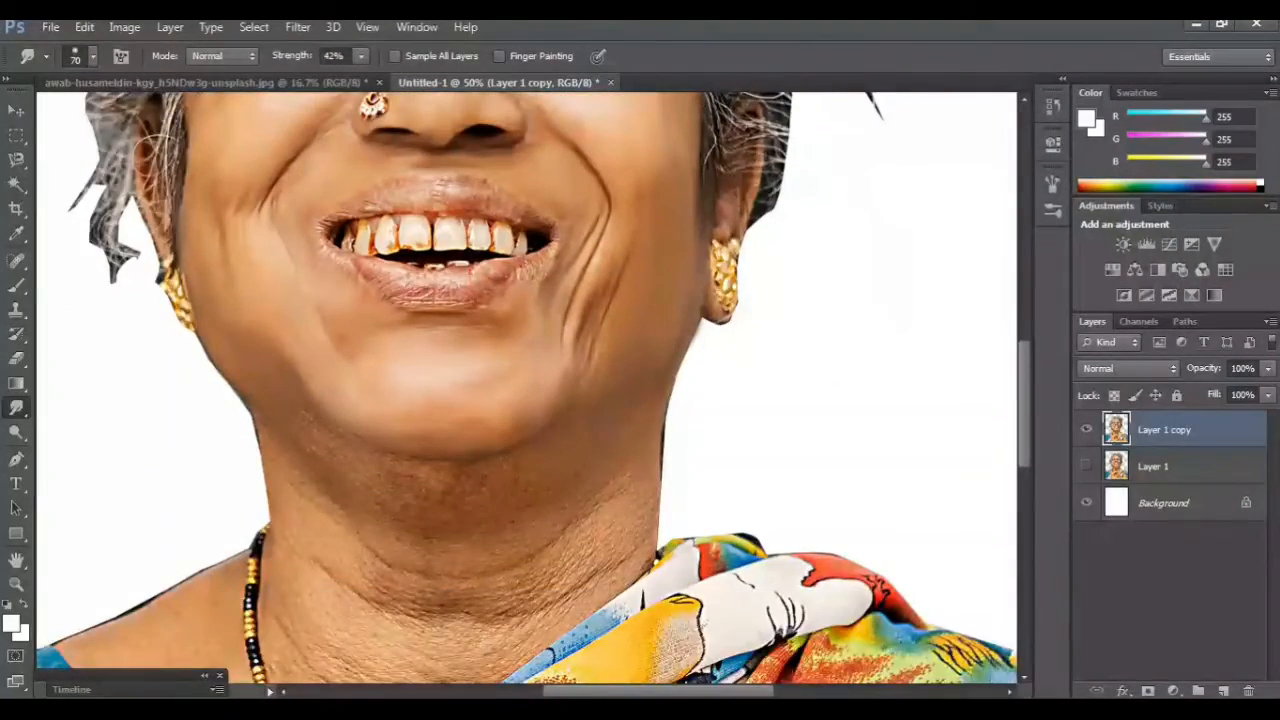
{"action": "key", "text": "ctrl+plus"}
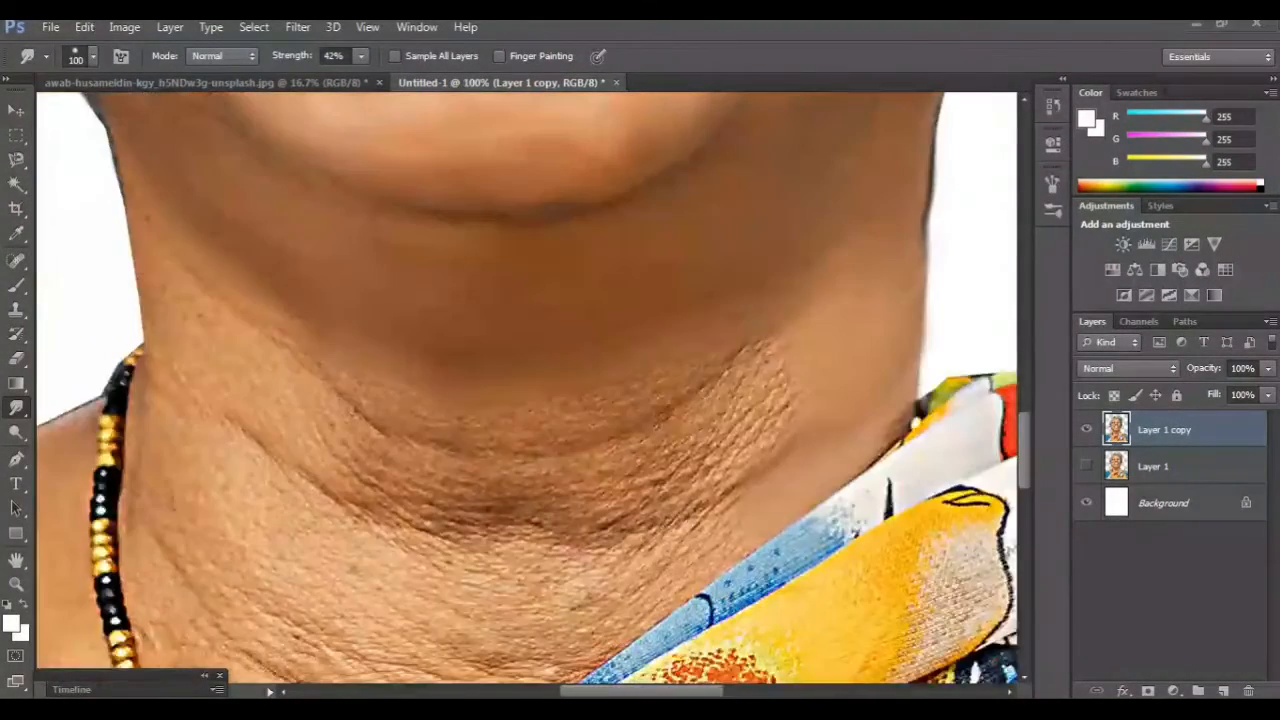
{"action": "mouse_move", "coordinate": [762, 412]}
{"action": "left_mouse_down"}
{"action": "mouse_move", "coordinate": [722, 450]}
{"action": "mouse_move", "coordinate": [762, 430]}
{"action": "left_mouse_up"}
{"action": "left_click_drag", "start_coordinate": [745, 474], "coordinate": [690, 484]}
{"action": "left_click_drag", "start_coordinate": [716, 424], "coordinate": [678, 446]}
{"action": "left_click_drag", "start_coordinate": [768, 352], "coordinate": [622, 420]}
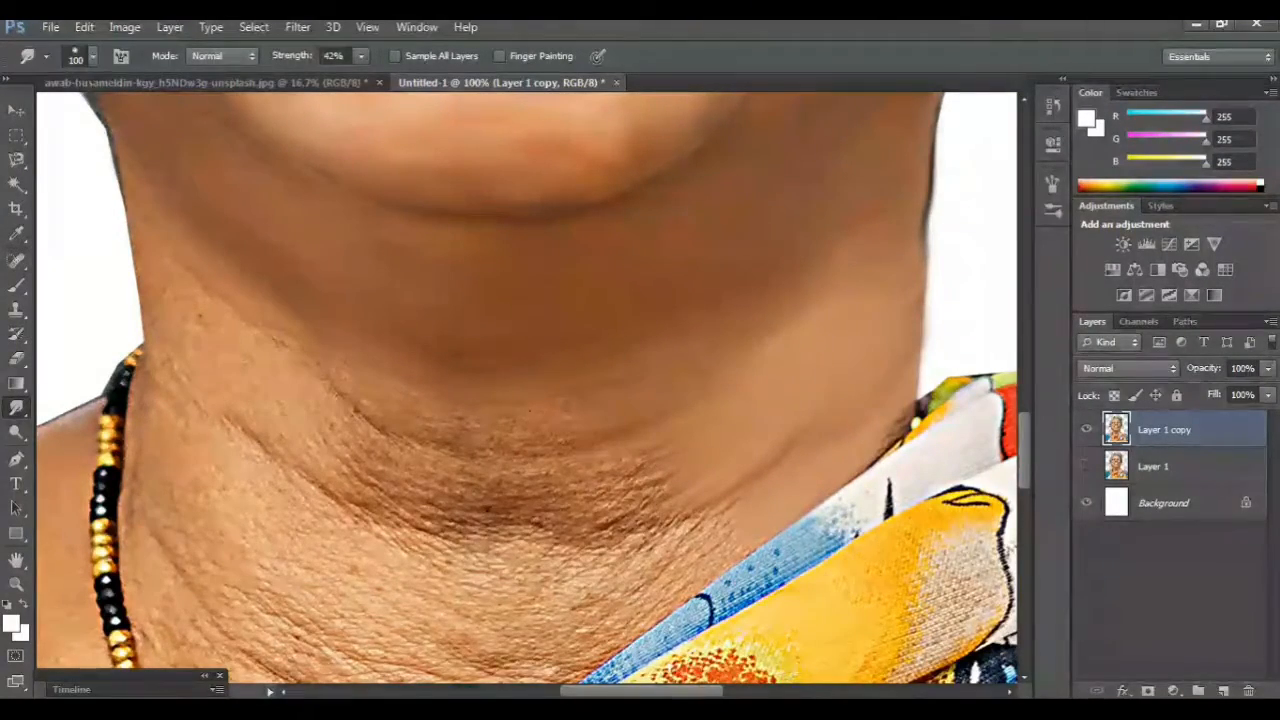
Smudge the creases across the middle of the neck down to the scarf's edge
{"action": "scroll", "coordinate": [640, 430], "scroll_direction": "down", "scroll_amount": 1}
{"action": "mouse_move", "coordinate": [718, 464]}
{"action": "left_mouse_down"}
{"action": "mouse_move", "coordinate": [645, 510]}
{"action": "mouse_move", "coordinate": [680, 468]}
{"action": "left_mouse_up"}
{"action": "left_click_drag", "start_coordinate": [726, 422], "coordinate": [600, 475]}
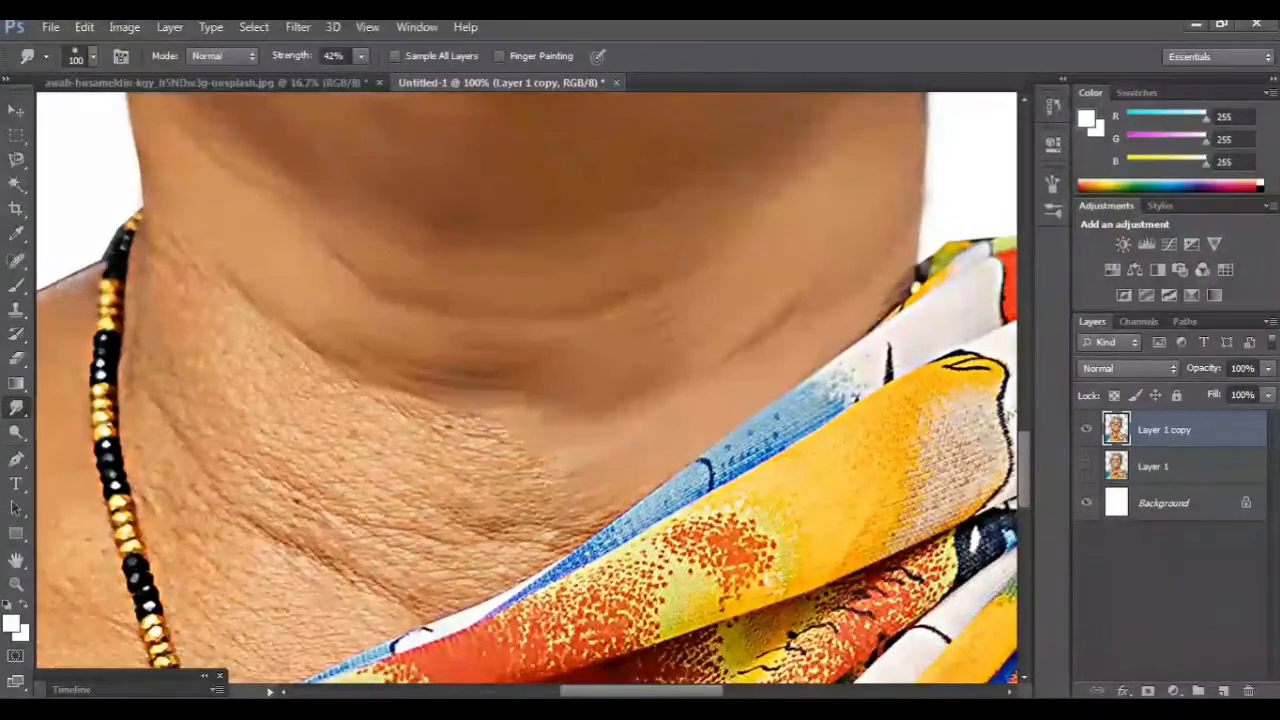
Smudge the lower neck and the shoulder skin on both sides of the beaded necklace
{"action": "mouse_move", "coordinate": [150, 285]}
{"action": "left_mouse_down"}
{"action": "mouse_move", "coordinate": [145, 350]}
{"action": "mouse_move", "coordinate": [148, 275]}
{"action": "left_mouse_up"}
{"action": "mouse_move", "coordinate": [175, 365]}
{"action": "left_mouse_down"}
{"action": "mouse_move", "coordinate": [255, 455]}
{"action": "mouse_move", "coordinate": [285, 425]}
{"action": "left_mouse_up"}
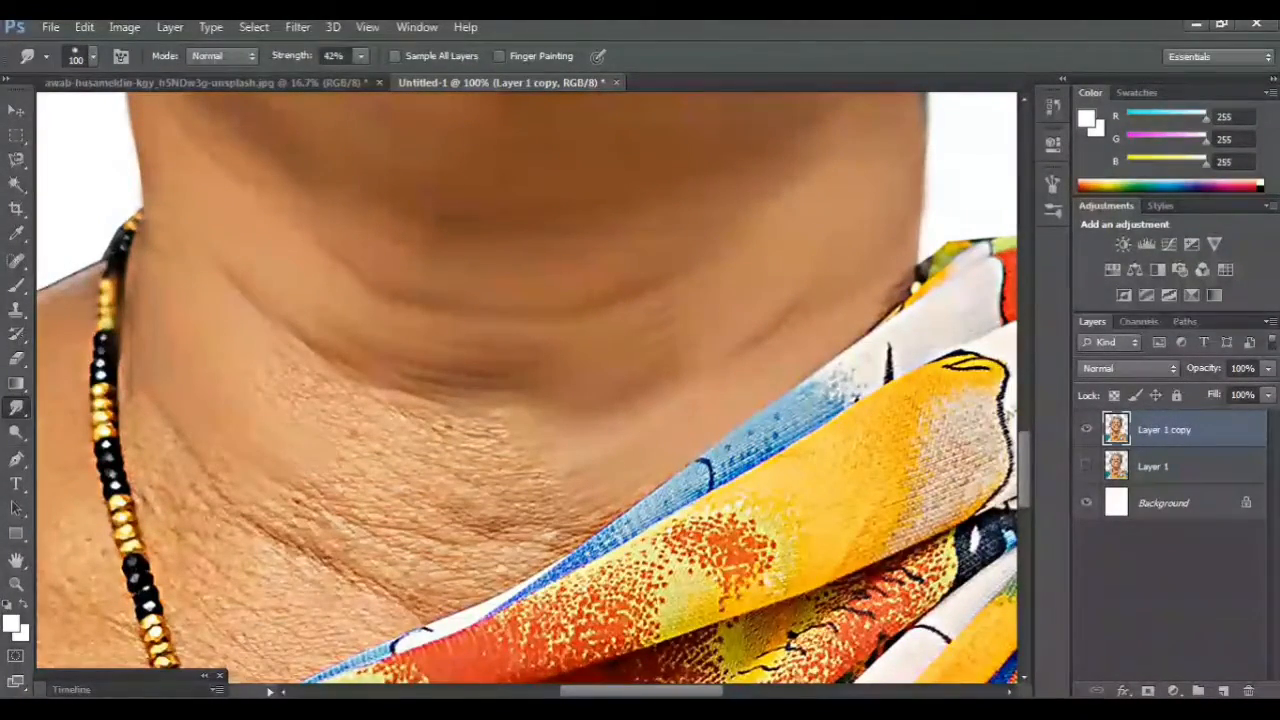
{"action": "mouse_move", "coordinate": [305, 378]}
{"action": "left_mouse_down"}
{"action": "mouse_move", "coordinate": [432, 430]}
{"action": "mouse_move", "coordinate": [312, 352]}
{"action": "mouse_move", "coordinate": [400, 430]}
{"action": "left_mouse_up"}
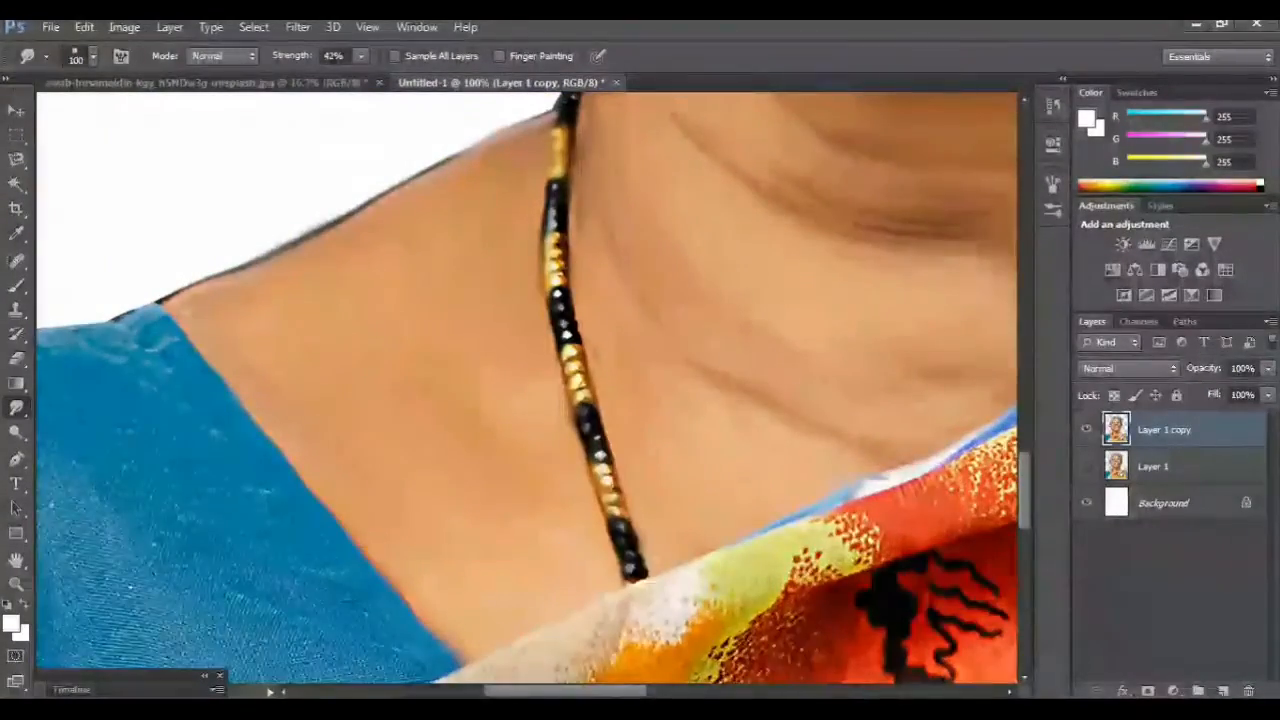
Compare the smudged Layer 1 copy with the original Layer 1 by switching their visibility
{"action": "key", "text": "ctrl+minus"}
{"action": "key", "text": "ctrl+minus"}
{"action": "scroll", "coordinate": [527, 388], "scroll_direction": "right", "scroll_amount": 4}
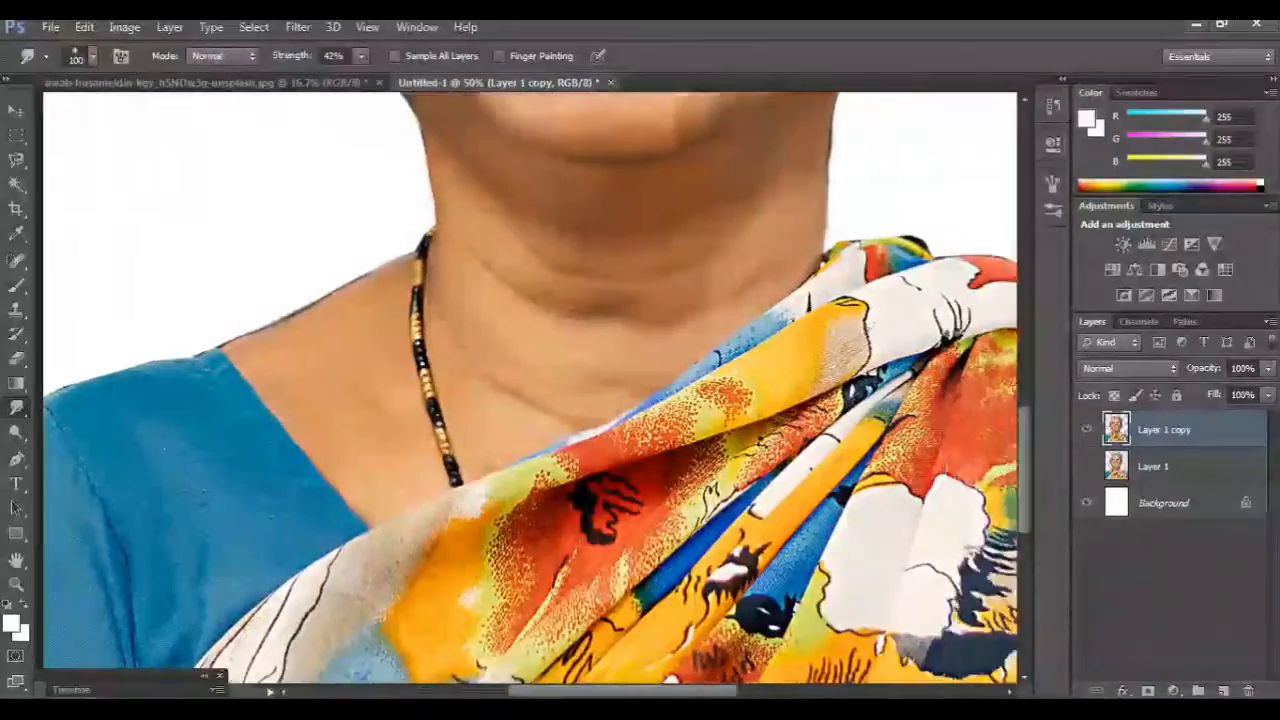
{"action": "scroll", "coordinate": [527, 388], "scroll_direction": "up", "scroll_amount": 5}
{"action": "scroll", "coordinate": [527, 388], "scroll_direction": "up", "scroll_amount": 6}
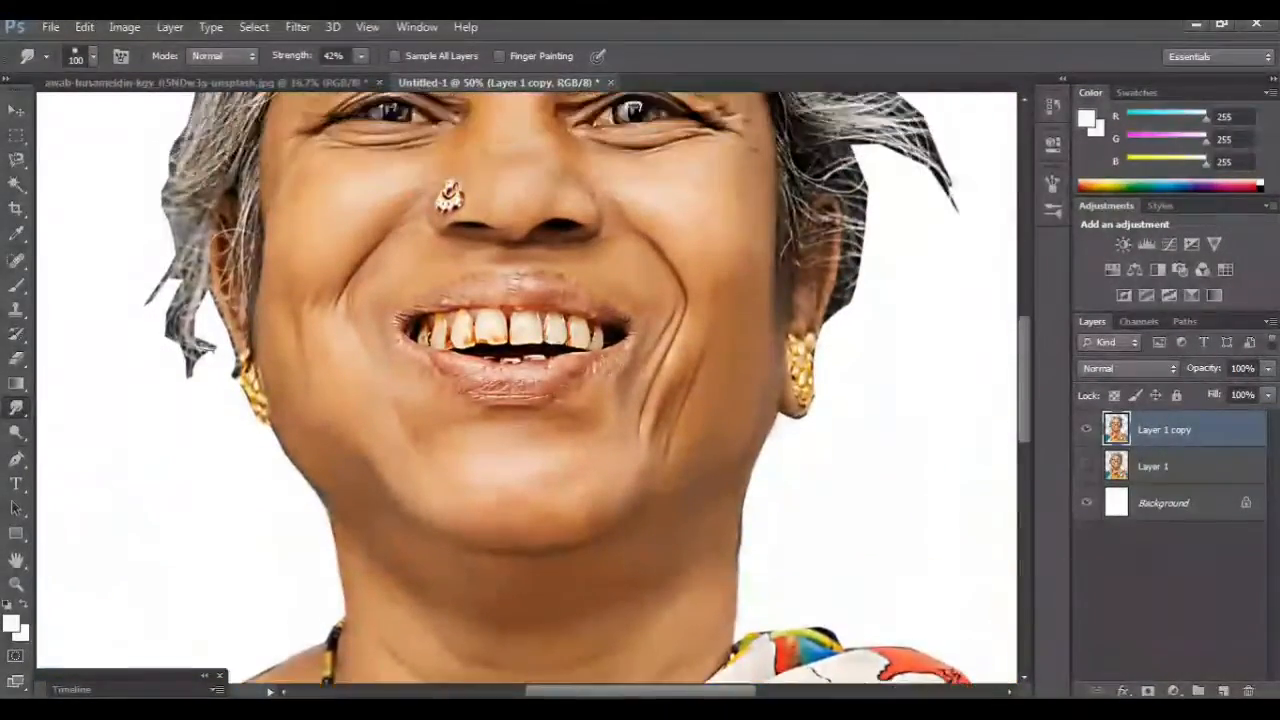
{"action": "key", "text": "ctrl+minus"}
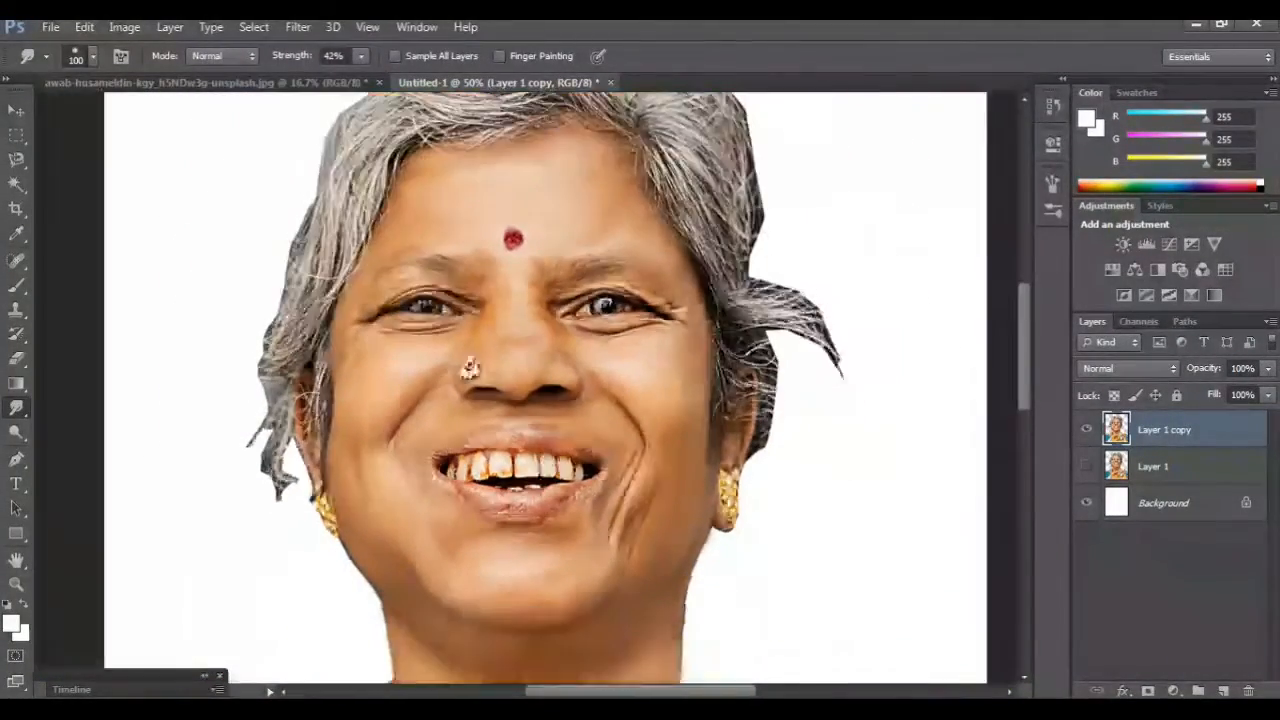
{"action": "scroll", "coordinate": [542, 388], "scroll_direction": "down", "scroll_amount": 3}
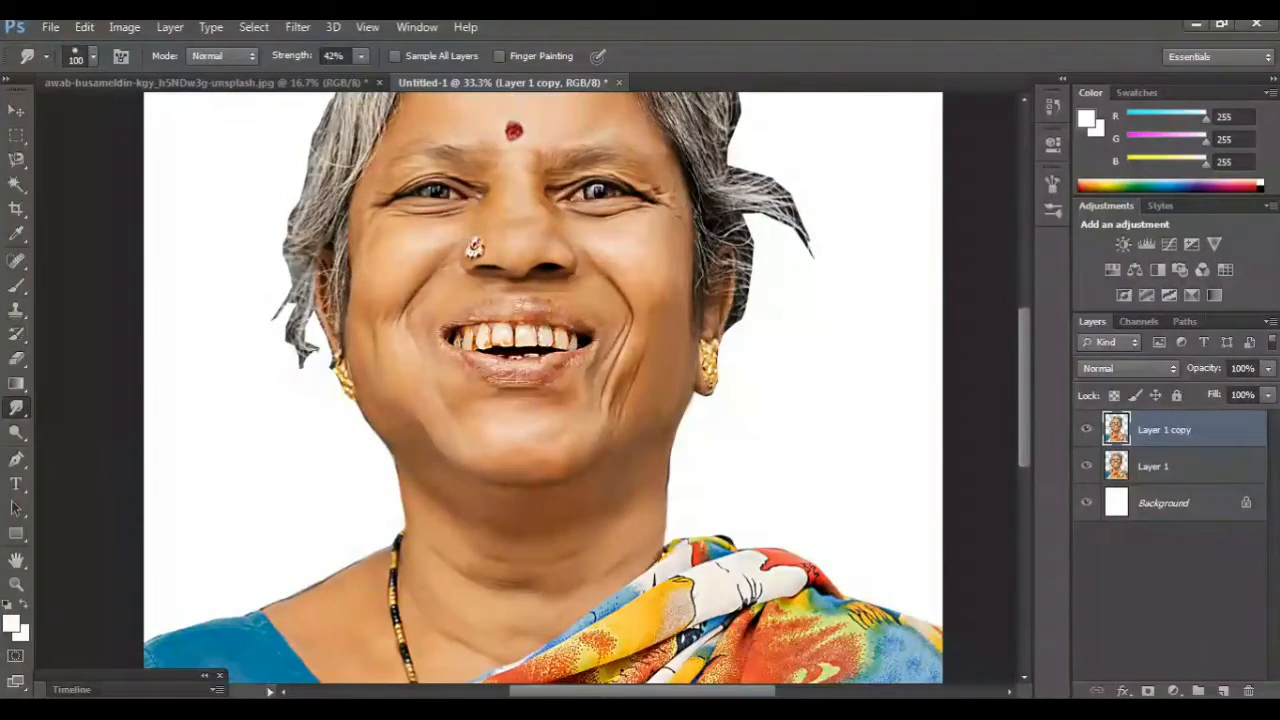
{"action": "left_click", "coordinate": [1087, 430]}
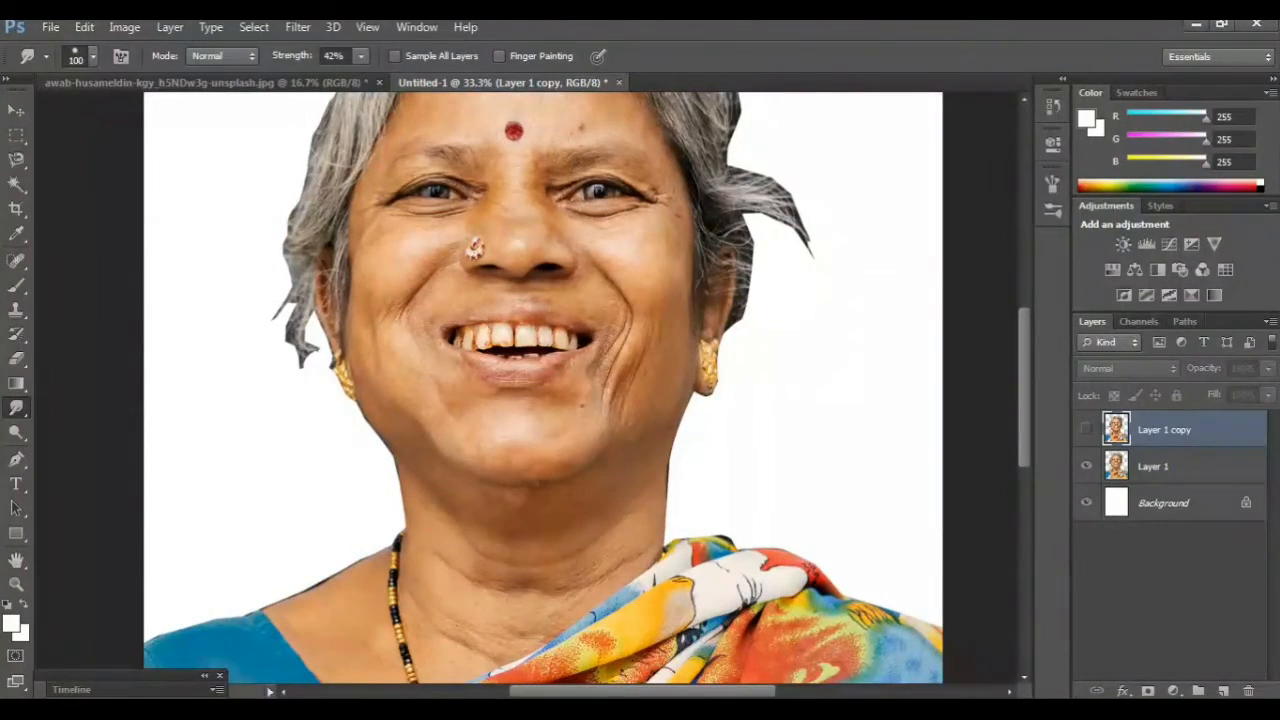
{"action": "left_click", "coordinate": [1086, 429]}
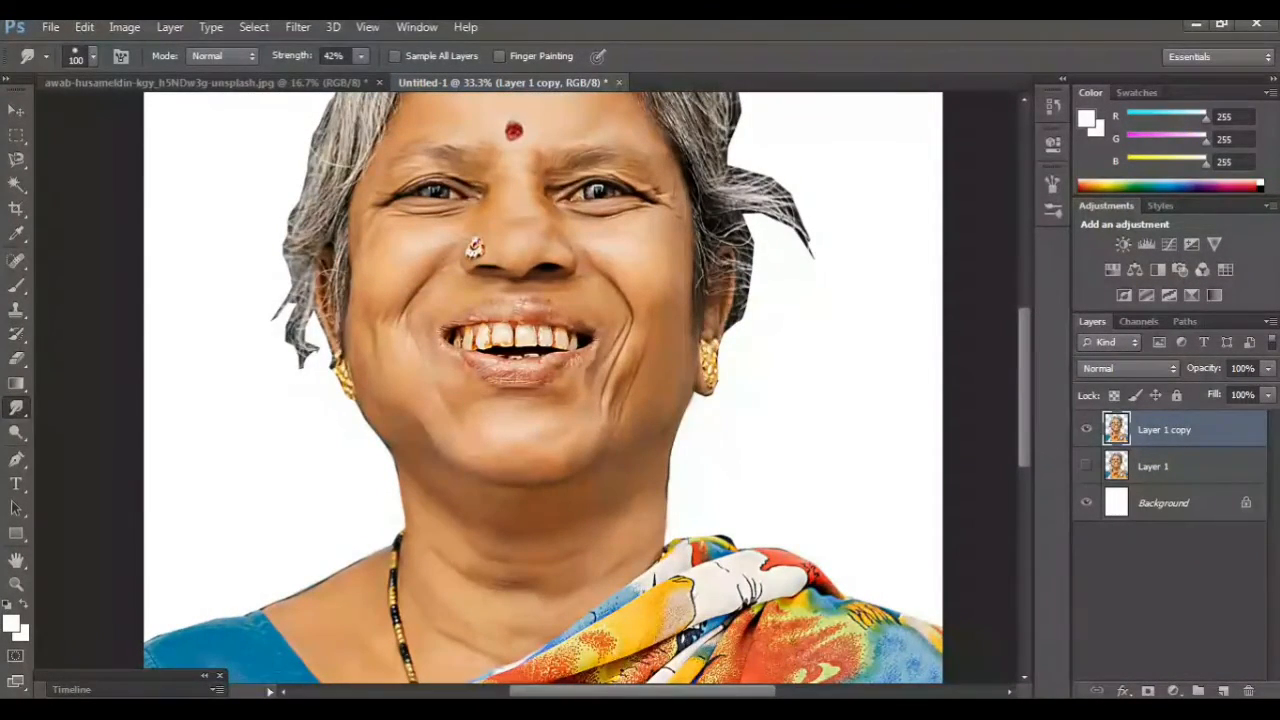
Duplicate the smudged Layer 1 copy
{"action": "left_click_drag", "start_coordinate": [1164, 429], "coordinate": [1223, 691]}
{"action": "scroll", "coordinate": [543, 388], "scroll_direction": "up", "scroll_amount": 8}
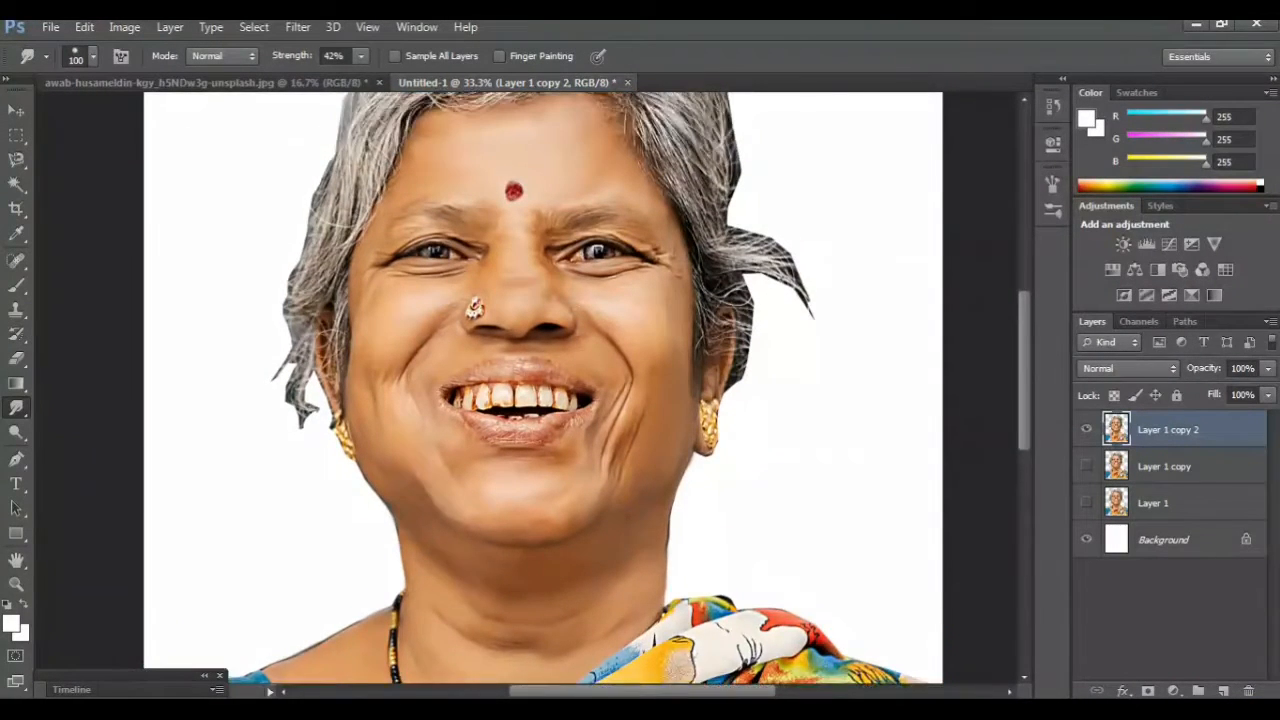
{"action": "scroll", "coordinate": [543, 388], "scroll_direction": "down", "scroll_amount": 7}
{"action": "scroll", "coordinate": [543, 388], "scroll_direction": "down", "scroll_amount": 8}
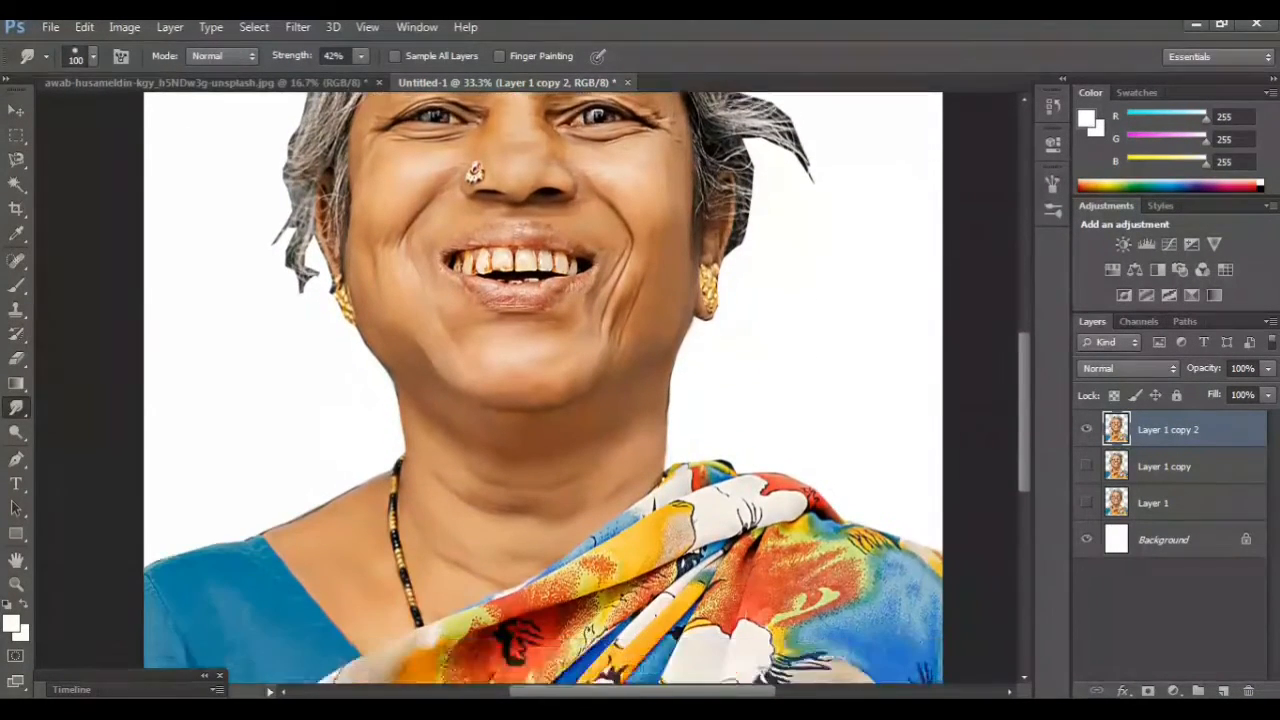
{"action": "scroll", "coordinate": [543, 388], "scroll_direction": "up", "scroll_amount": 4}
{"action": "scroll", "coordinate": [543, 388], "scroll_direction": "up", "scroll_amount": 9}
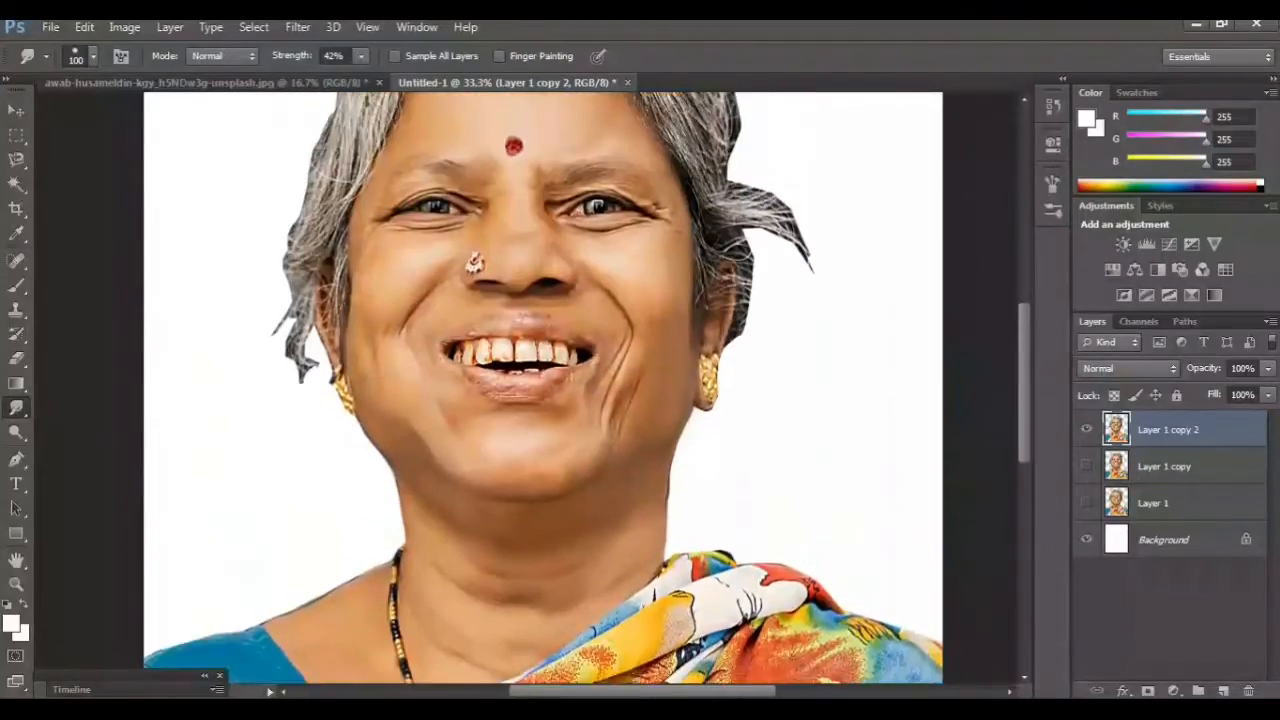
Smudge the hairline above the forehead on Layer 1 copy 2 with the 100-pixel brush at 42% strength
{"action": "key", "text": "ctrl+plus"}
{"action": "key", "text": "ctrl+plus"}
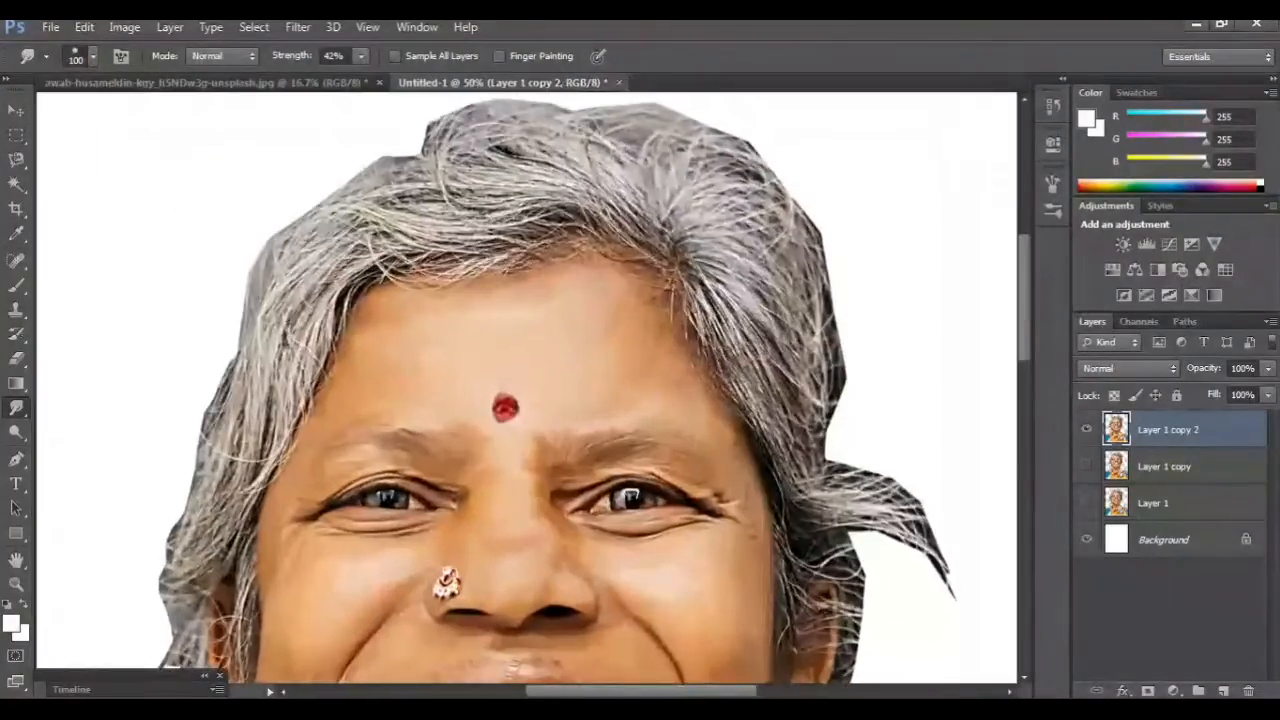
{"action": "scroll", "coordinate": [527, 388], "scroll_direction": "up", "scroll_amount": 4}
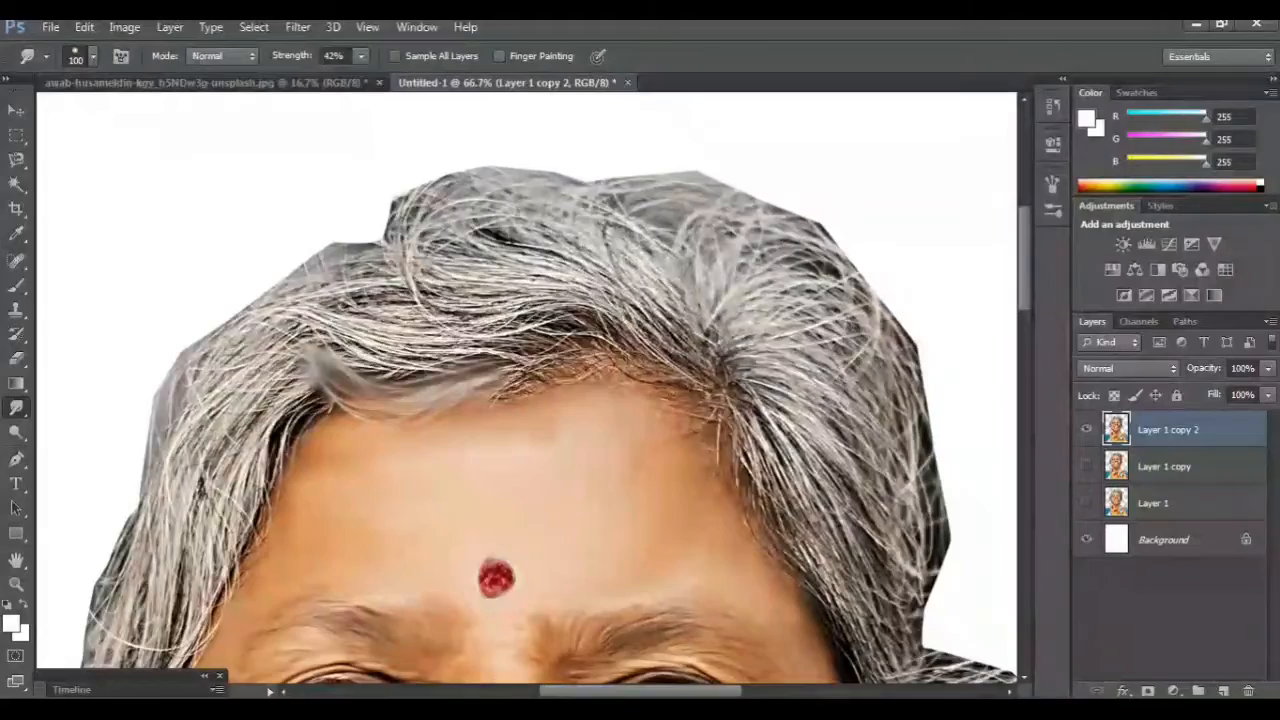
{"action": "scroll", "coordinate": [527, 390], "scroll_direction": "down", "scroll_amount": 1}
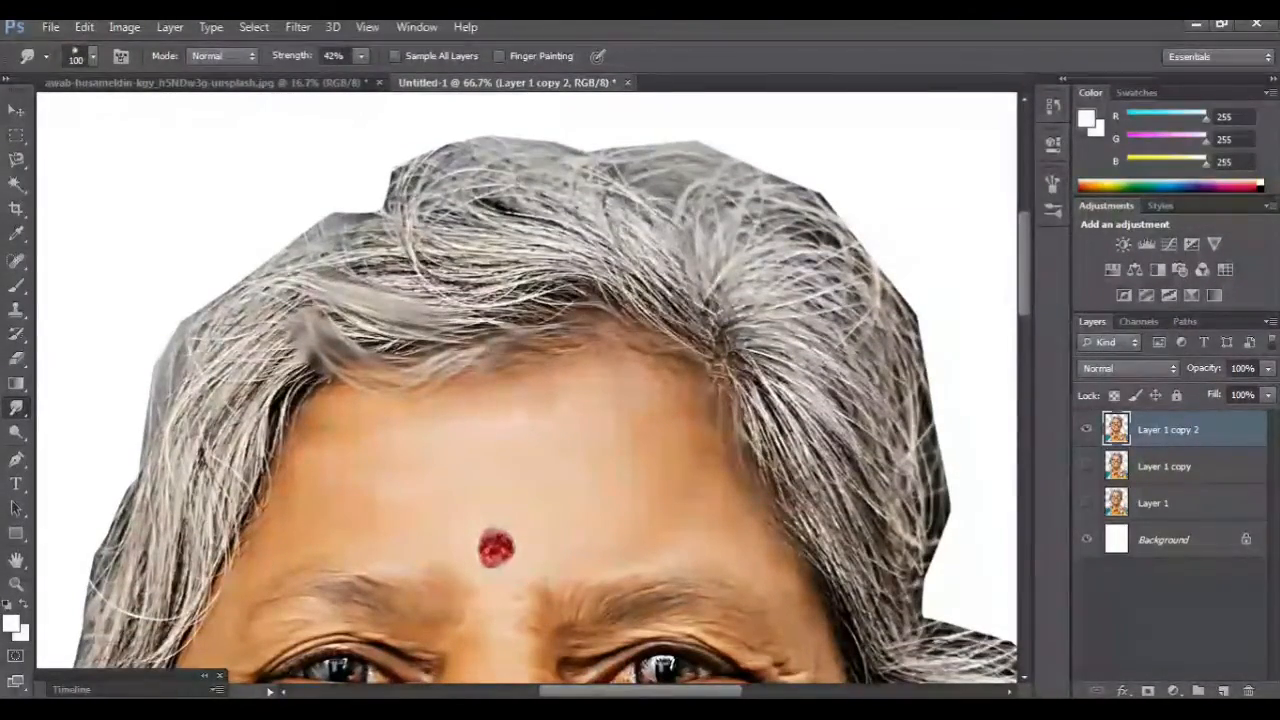
Smudge the front and top hair up to the parting into smooth locks, using a 70-pixel brush at 63% strength
{"action": "mouse_move", "coordinate": [474, 300]}
{"action": "left_mouse_down"}
{"action": "mouse_move", "coordinate": [422, 256]}
{"action": "mouse_move", "coordinate": [422, 166]}
{"action": "left_mouse_up"}
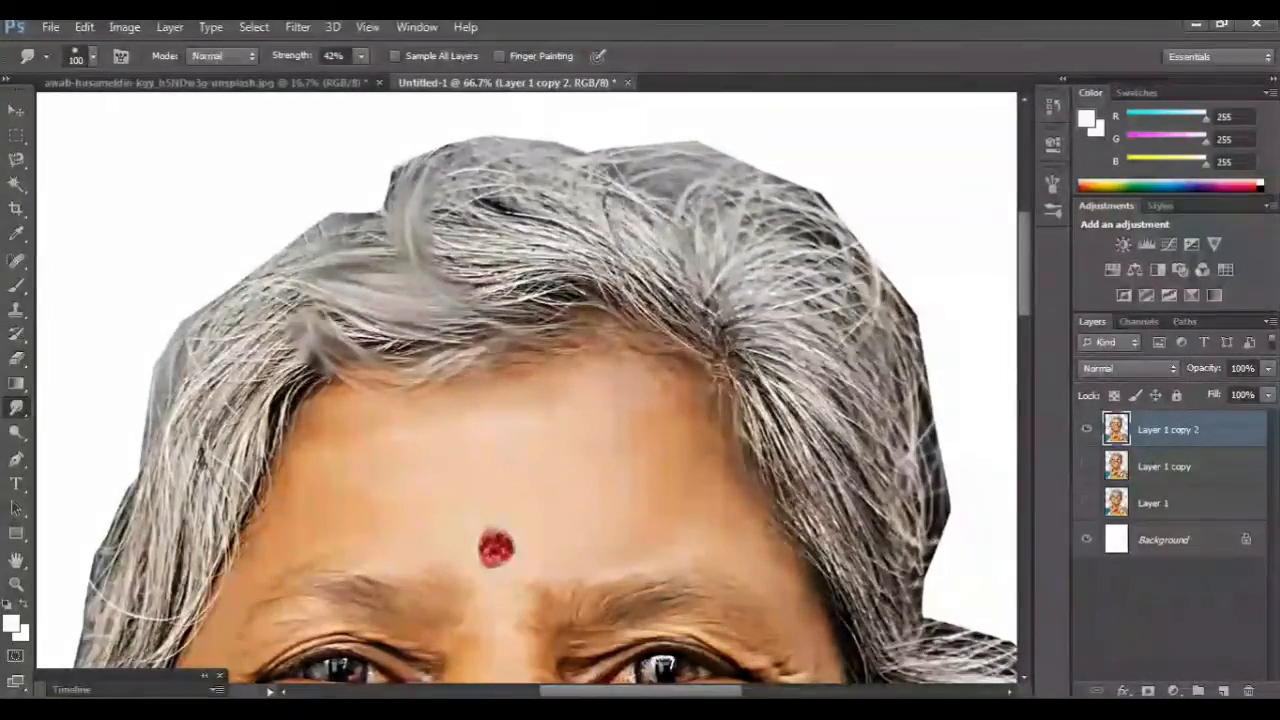
{"action": "left_click_drag", "start_coordinate": [408, 268], "coordinate": [282, 256]}
{"action": "left_click_drag", "start_coordinate": [462, 312], "coordinate": [318, 336]}
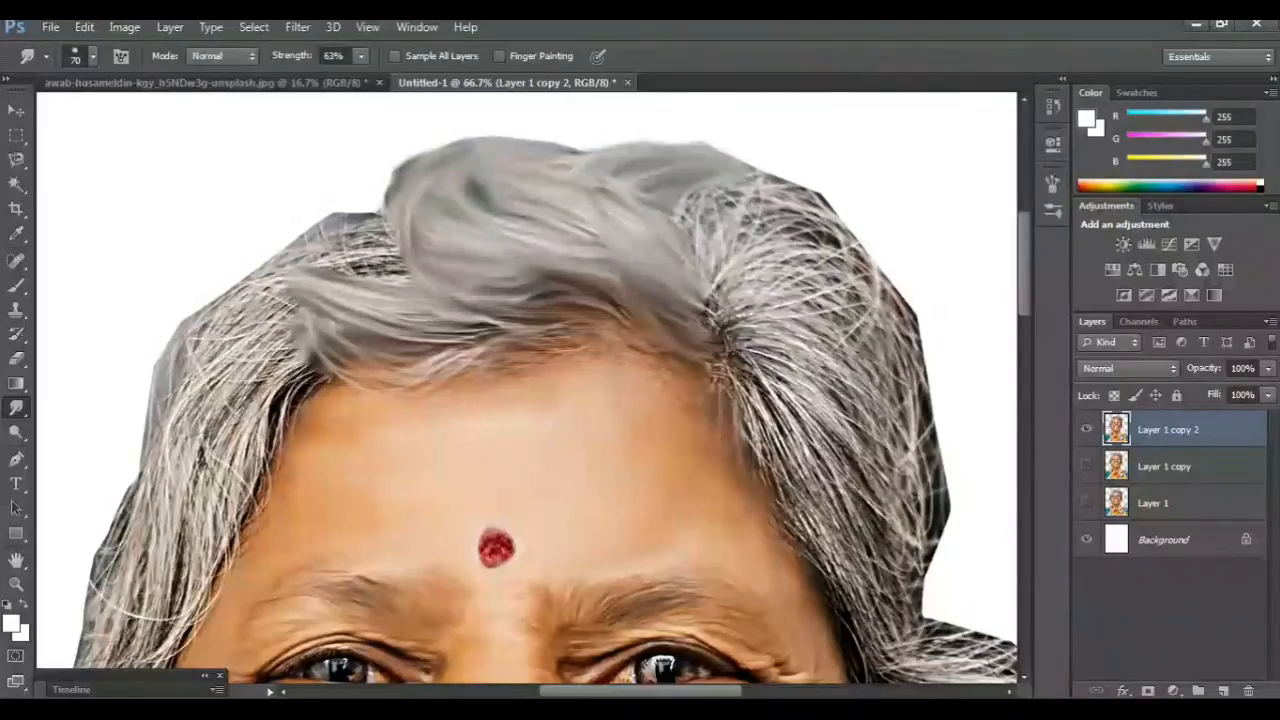
Smudge the hair from the left temple down to the loose ends beside the ear into smooth locks, using the 70-pixel brush at 63% strength
{"action": "left_click_drag", "start_coordinate": [406, 270], "coordinate": [324, 268]}
{"action": "mouse_move", "coordinate": [405, 280]}
{"action": "left_mouse_down"}
{"action": "mouse_move", "coordinate": [324, 252]}
{"action": "mouse_move", "coordinate": [343, 246]}
{"action": "mouse_move", "coordinate": [302, 248]}
{"action": "left_mouse_up"}
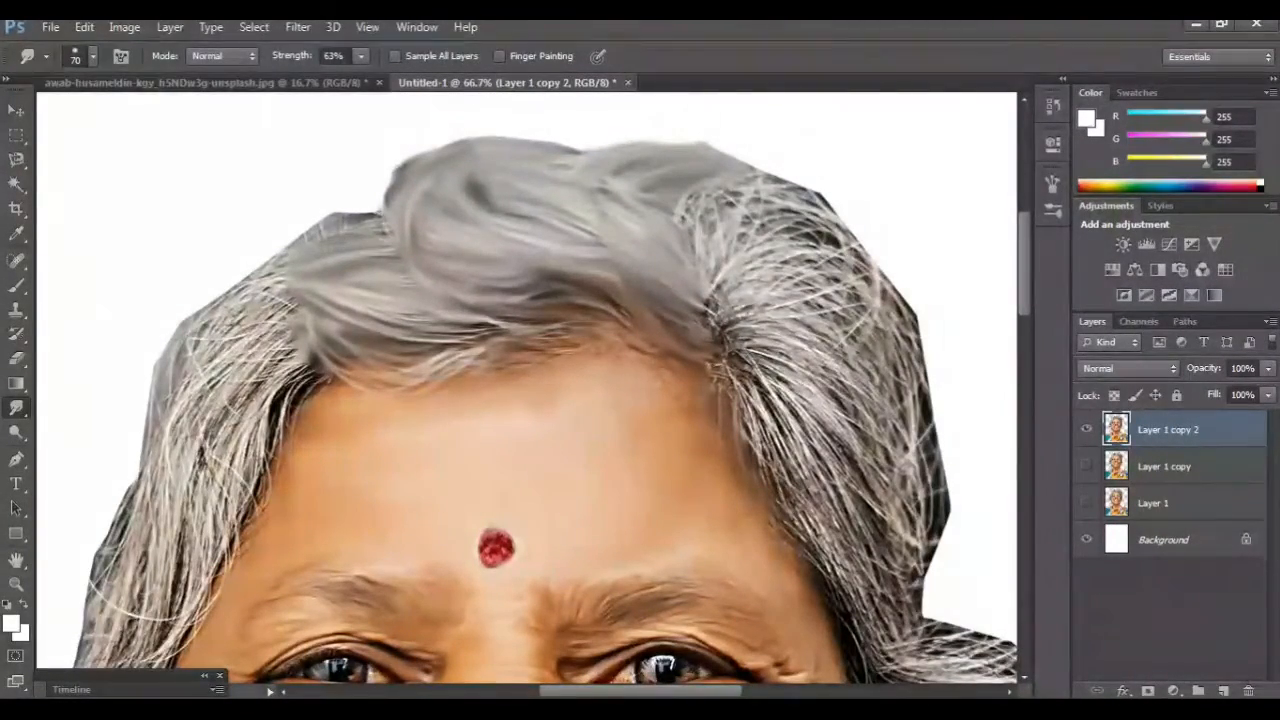
{"action": "scroll", "coordinate": [528, 388], "scroll_direction": "down", "scroll_amount": 2}
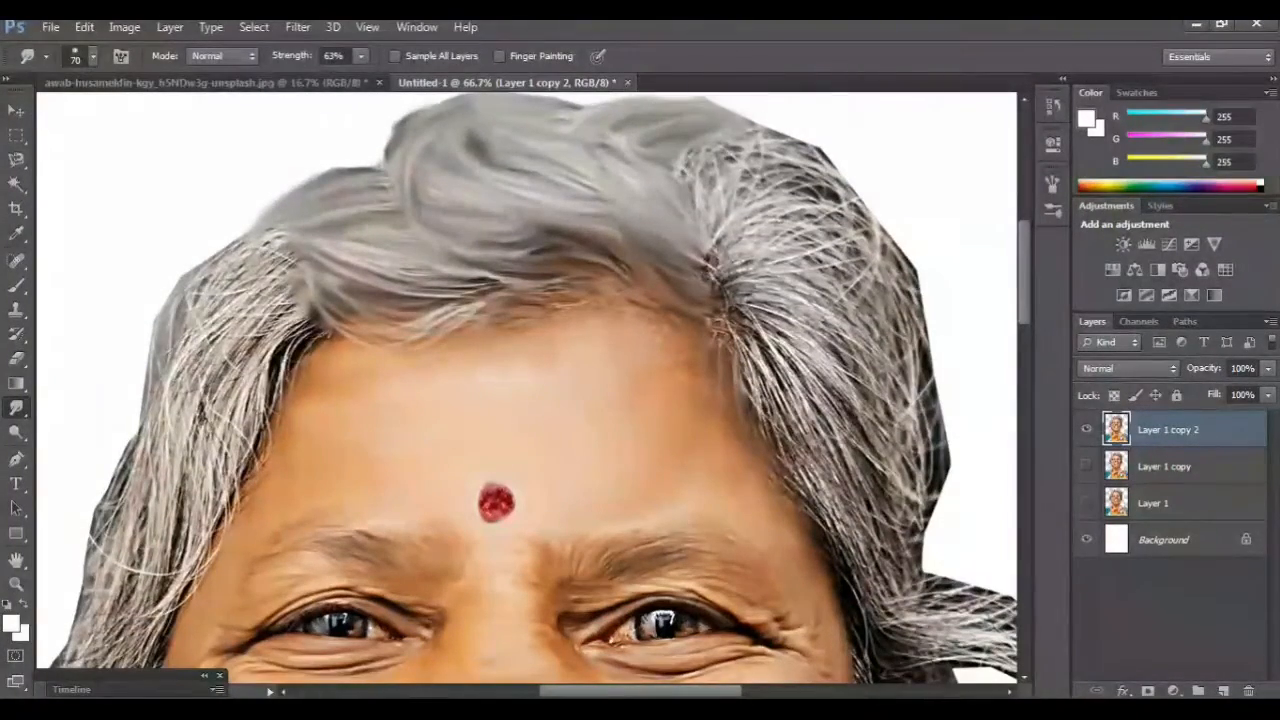
{"action": "scroll", "coordinate": [528, 388], "scroll_direction": "down", "scroll_amount": 1}
{"action": "scroll", "coordinate": [528, 388], "scroll_direction": "up", "scroll_amount": 2}
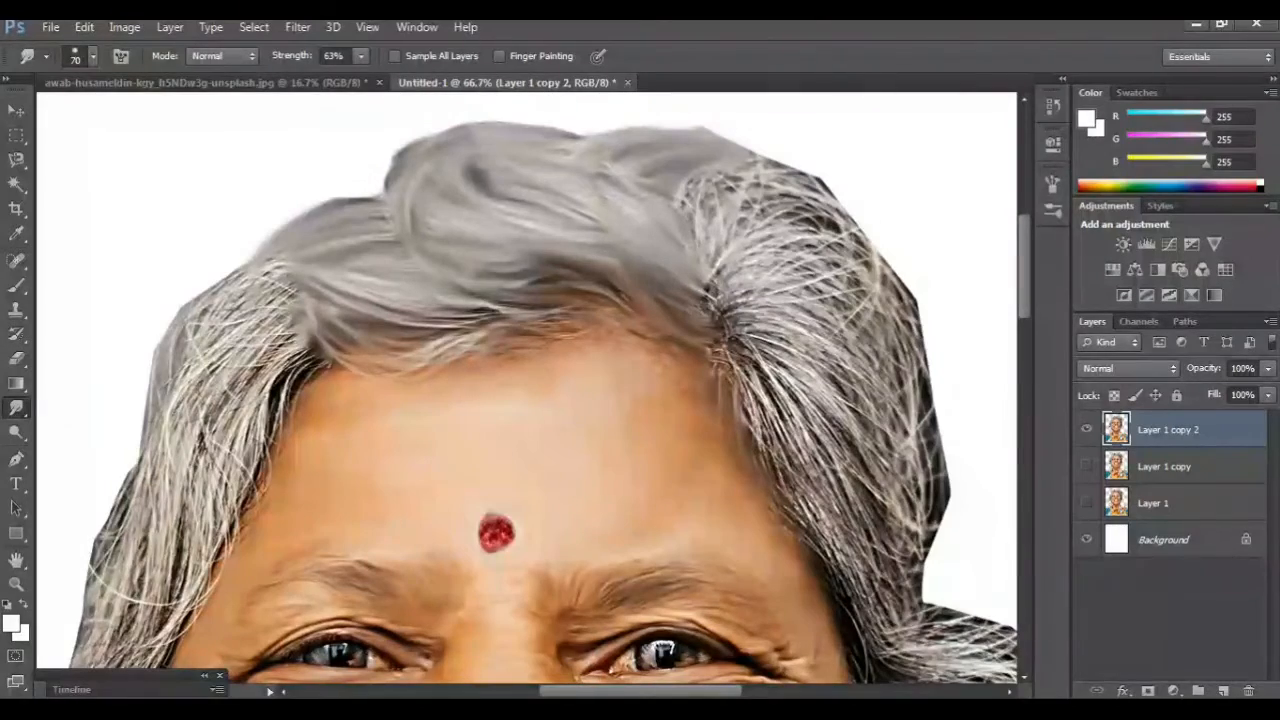
{"action": "scroll", "coordinate": [528, 388], "scroll_direction": "left", "scroll_amount": 2}
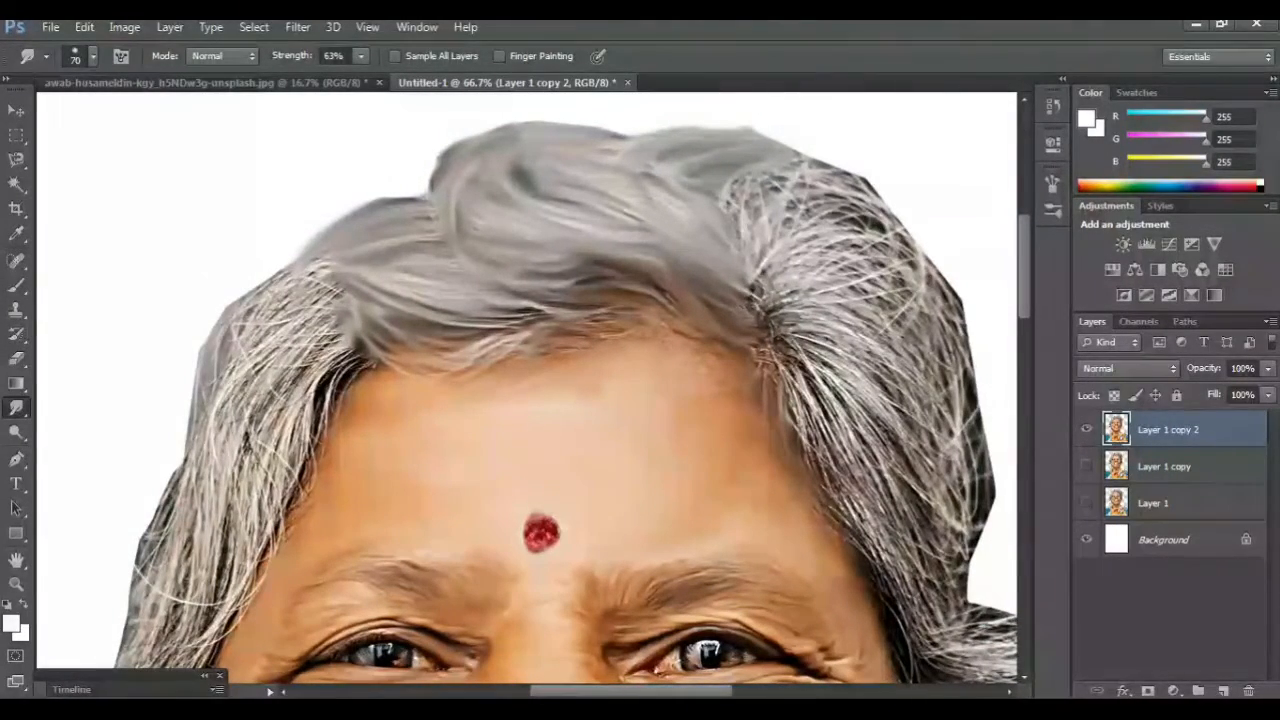
{"action": "left_click_drag", "start_coordinate": [292, 284], "coordinate": [224, 358]}
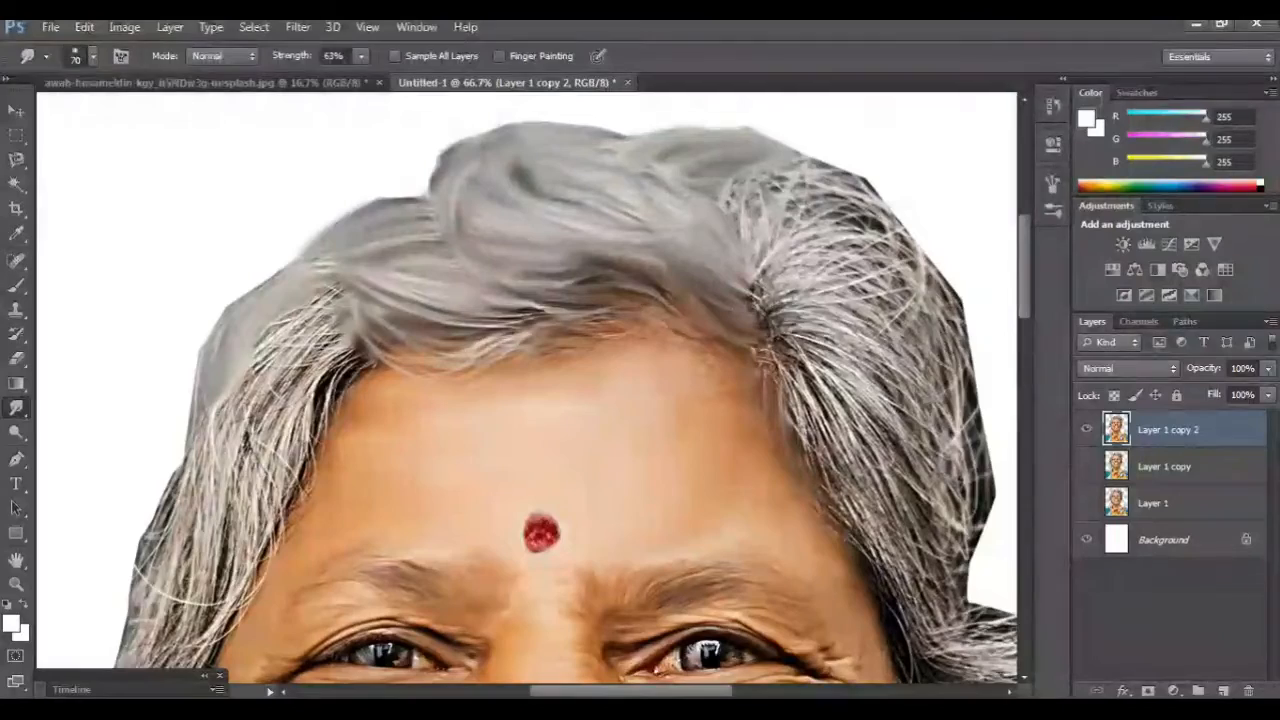
{"action": "mouse_move", "coordinate": [335, 290]}
{"action": "left_mouse_down"}
{"action": "mouse_move", "coordinate": [288, 338]}
{"action": "mouse_move", "coordinate": [214, 480]}
{"action": "left_mouse_up"}
{"action": "left_click_drag", "start_coordinate": [282, 318], "coordinate": [229, 424]}
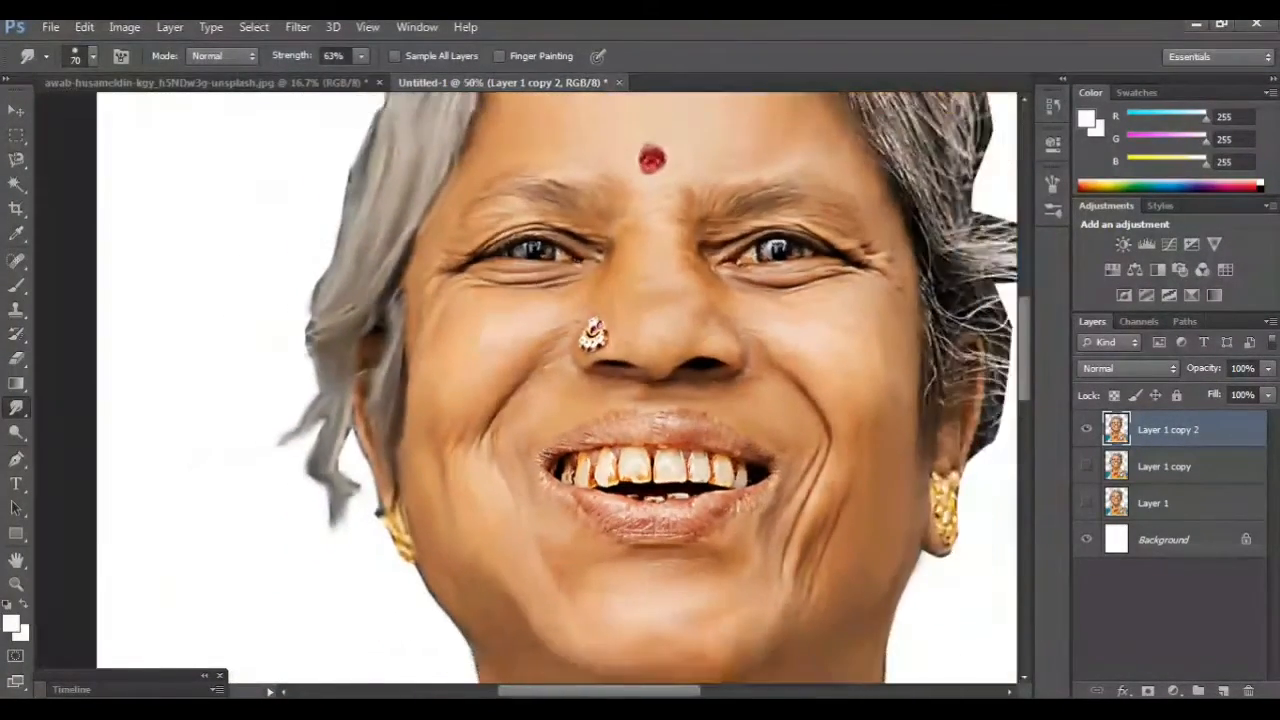
Smudge the crown and outer hair on the other side of the parting into smooth locks following the head's curve
{"action": "scroll", "coordinate": [557, 390], "scroll_direction": "right", "scroll_amount": 5}
{"action": "scroll", "coordinate": [557, 390], "scroll_direction": "up", "scroll_amount": 3}
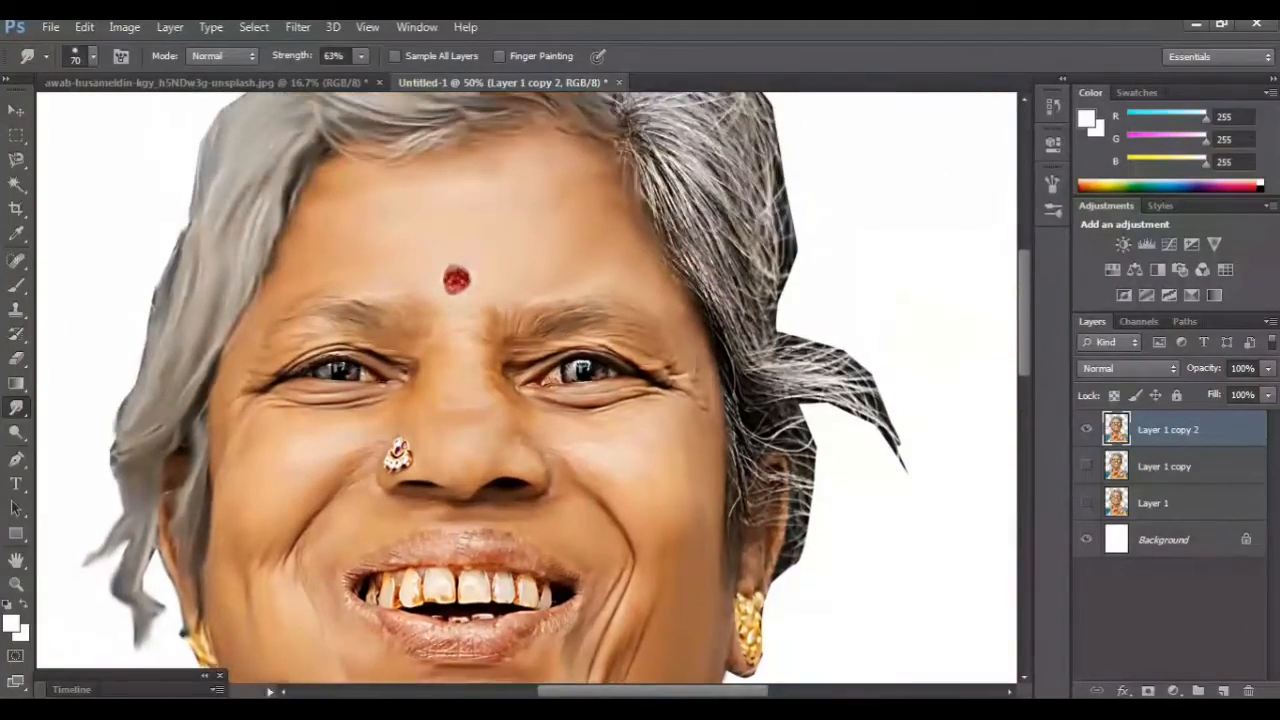
{"action": "scroll", "coordinate": [557, 390], "scroll_direction": "up", "scroll_amount": 5}
{"action": "scroll", "coordinate": [655, 395], "scroll_direction": "up", "scroll_amount": 4}
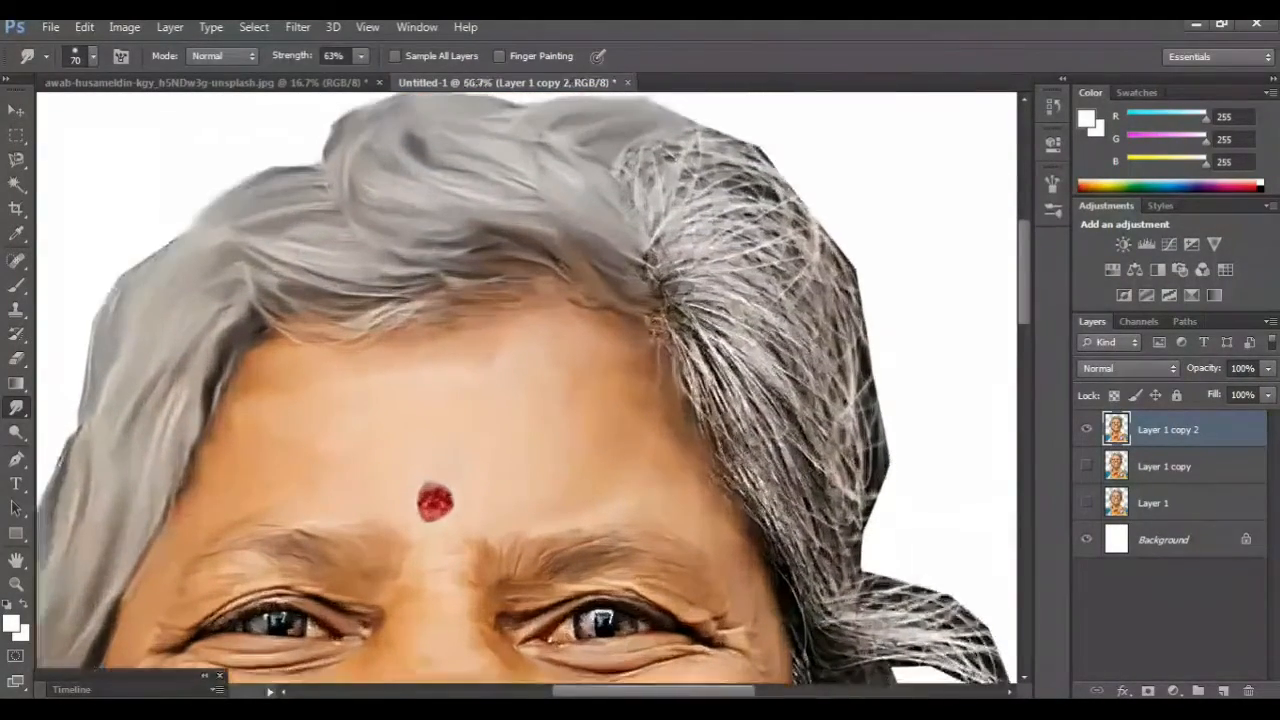
{"action": "scroll", "coordinate": [527, 388], "scroll_direction": "right", "scroll_amount": 3}
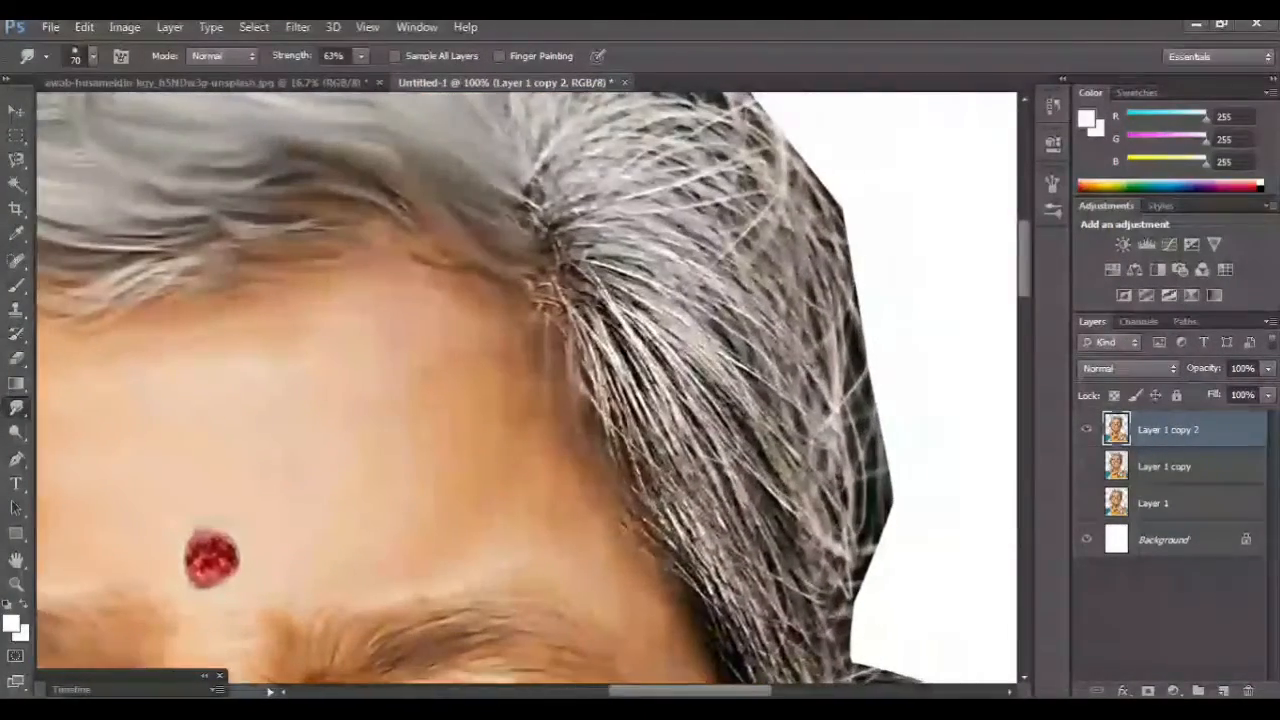
{"action": "scroll", "coordinate": [527, 388], "scroll_direction": "up", "scroll_amount": 3}
{"action": "mouse_move", "coordinate": [492, 290]}
{"action": "left_mouse_down"}
{"action": "mouse_move", "coordinate": [499, 182]}
{"action": "mouse_move", "coordinate": [462, 232]}
{"action": "mouse_move", "coordinate": [450, 185]}
{"action": "mouse_move", "coordinate": [615, 150]}
{"action": "left_mouse_up"}
{"action": "mouse_move", "coordinate": [530, 240]}
{"action": "left_mouse_down"}
{"action": "mouse_move", "coordinate": [585, 190]}
{"action": "mouse_move", "coordinate": [670, 205]}
{"action": "left_mouse_up"}
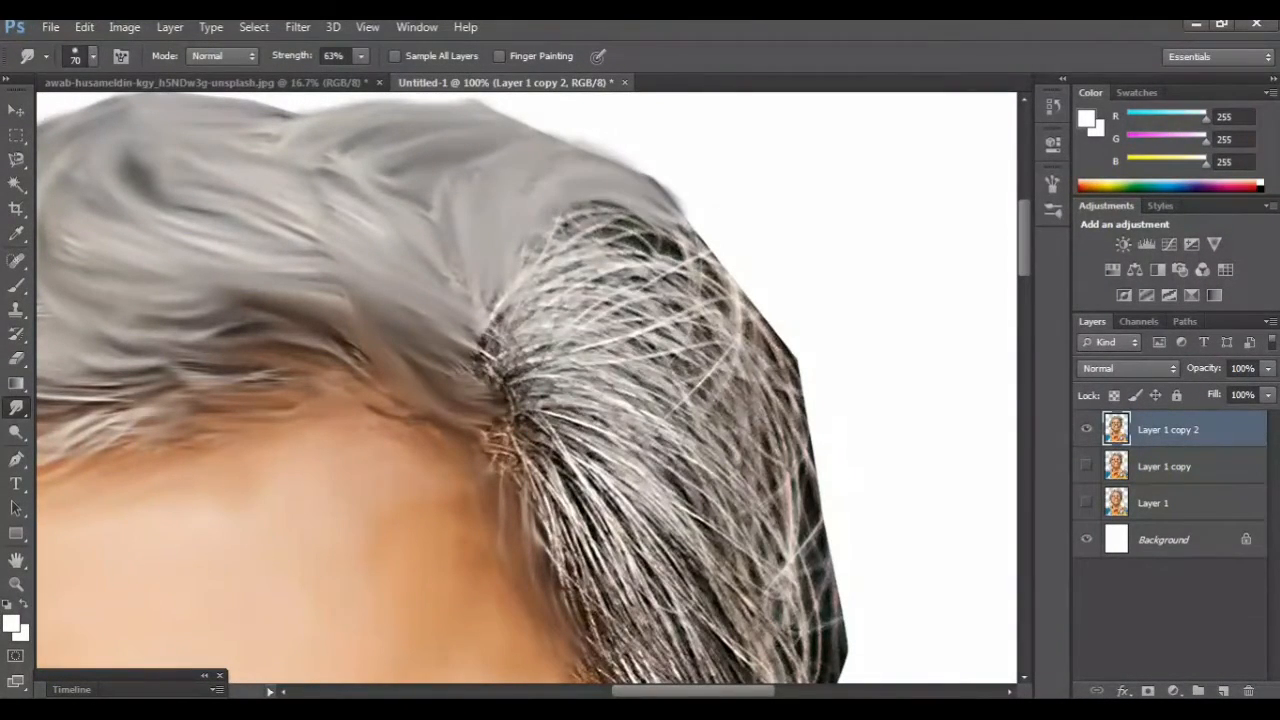
{"action": "mouse_move", "coordinate": [525, 250]}
{"action": "left_mouse_down"}
{"action": "mouse_move", "coordinate": [610, 215]}
{"action": "mouse_move", "coordinate": [700, 260]}
{"action": "left_mouse_up"}
{"action": "mouse_move", "coordinate": [492, 338]}
{"action": "left_mouse_down"}
{"action": "mouse_move", "coordinate": [540, 298]}
{"action": "mouse_move", "coordinate": [660, 262]}
{"action": "mouse_move", "coordinate": [695, 282]}
{"action": "left_mouse_up"}
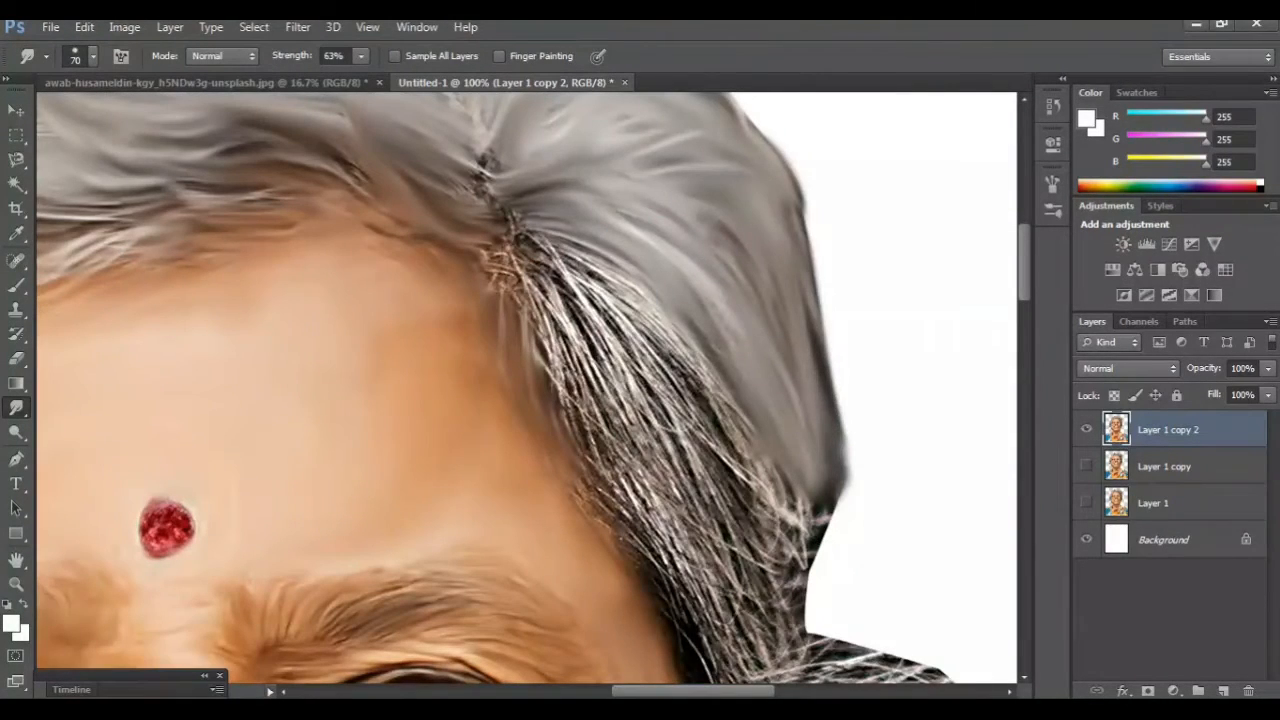
Smudge the strands running from the parting down the right side of the head, blending the hair roots
{"action": "left_click_drag", "start_coordinate": [565, 255], "coordinate": [735, 520]}
{"action": "mouse_move", "coordinate": [630, 335]}
{"action": "left_mouse_down"}
{"action": "mouse_move", "coordinate": [730, 485]}
{"action": "mouse_move", "coordinate": [682, 376]}
{"action": "left_mouse_up"}
{"action": "left_click_drag", "start_coordinate": [605, 284], "coordinate": [782, 530]}
{"action": "mouse_move", "coordinate": [606, 262]}
{"action": "left_mouse_down"}
{"action": "mouse_move", "coordinate": [655, 302]}
{"action": "mouse_move", "coordinate": [808, 560]}
{"action": "left_mouse_up"}
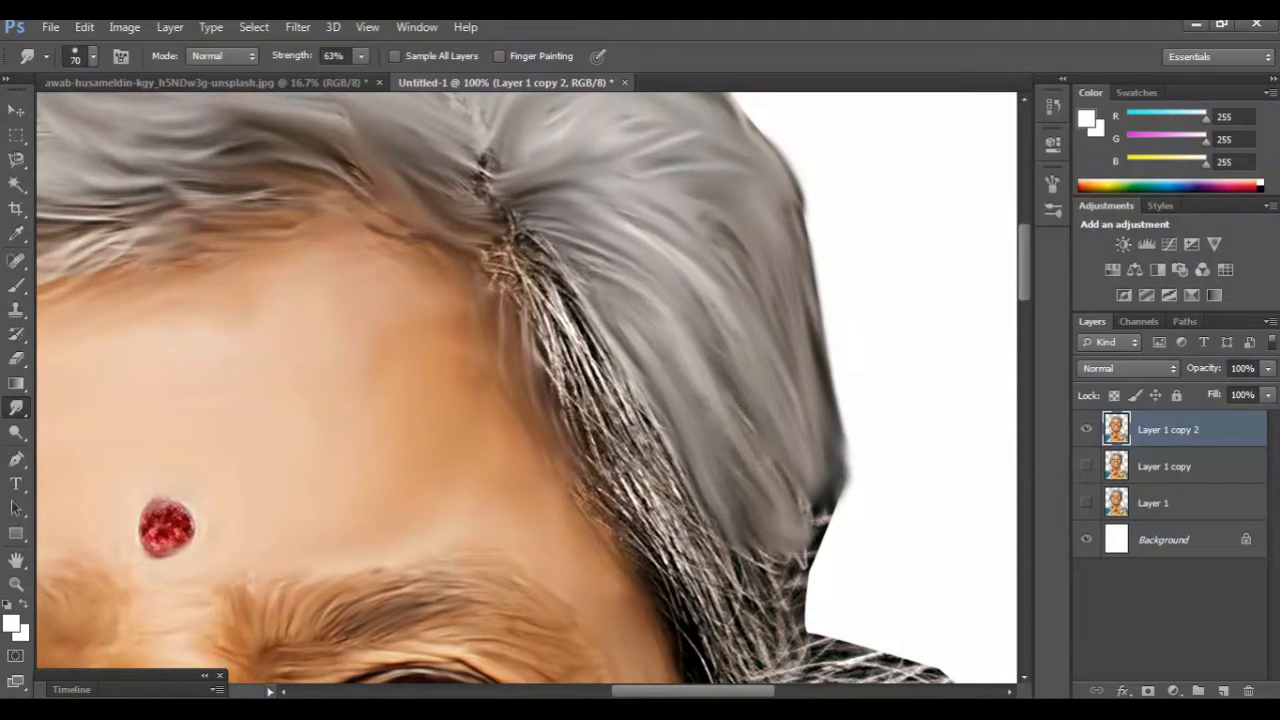
{"action": "mouse_move", "coordinate": [505, 228]}
{"action": "left_mouse_down"}
{"action": "mouse_move", "coordinate": [580, 300]}
{"action": "mouse_move", "coordinate": [660, 430]}
{"action": "left_mouse_up"}
{"action": "left_click_drag", "start_coordinate": [570, 305], "coordinate": [610, 355]}
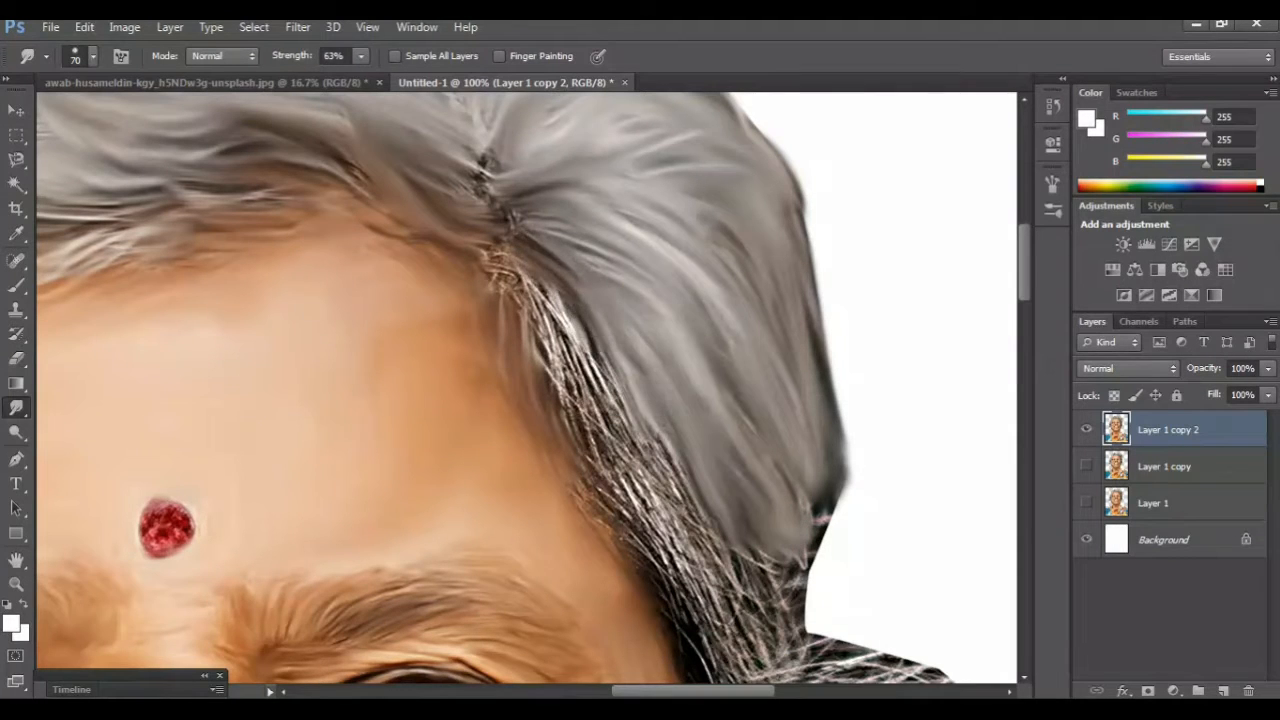
{"action": "left_click_drag", "start_coordinate": [515, 240], "coordinate": [595, 318]}
{"action": "mouse_move", "coordinate": [595, 380]}
{"action": "left_mouse_down"}
{"action": "mouse_move", "coordinate": [540, 300]}
{"action": "mouse_move", "coordinate": [500, 272]}
{"action": "left_mouse_up"}
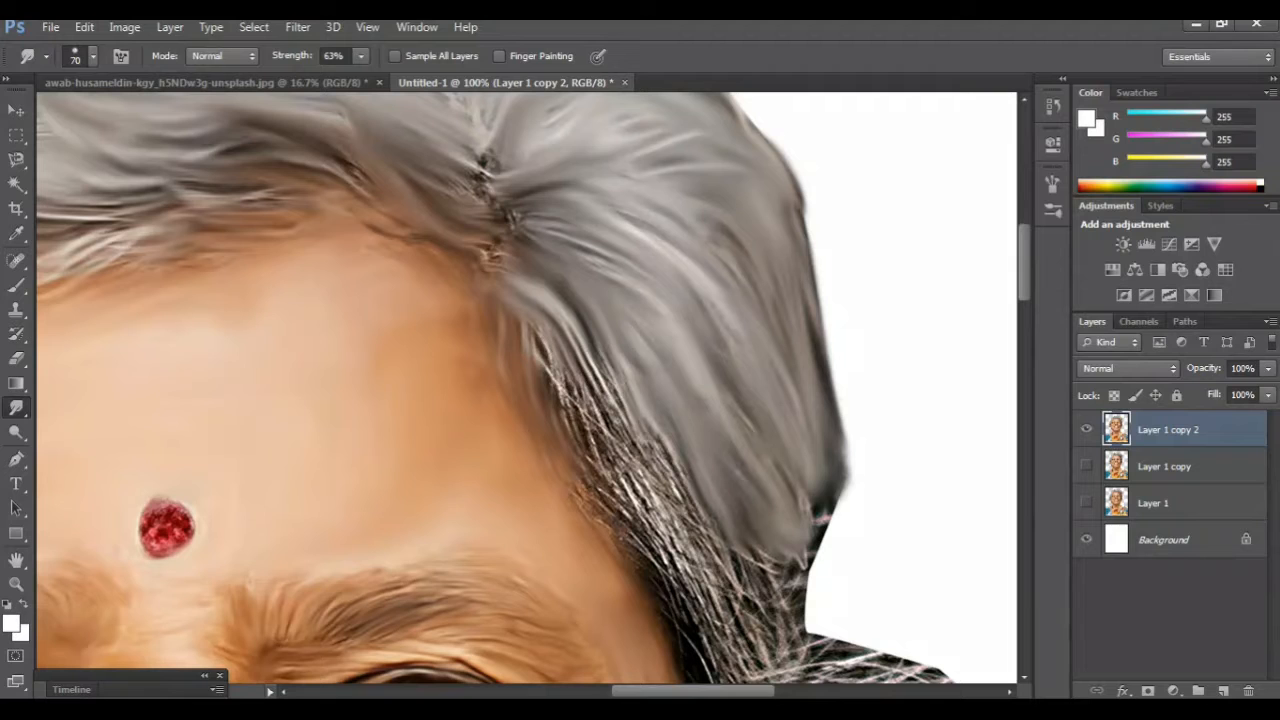
{"action": "left_click_drag", "start_coordinate": [458, 155], "coordinate": [490, 195]}
Smudge the remaining hair along the right temple down to the flyaway ends, ear and gold earring
{"action": "scroll", "coordinate": [530, 380], "scroll_direction": "down", "scroll_amount": 1}
{"action": "left_click_drag", "start_coordinate": [552, 305], "coordinate": [700, 565]}
{"action": "mouse_move", "coordinate": [550, 335]}
{"action": "left_mouse_down"}
{"action": "mouse_move", "coordinate": [598, 425]}
{"action": "mouse_move", "coordinate": [706, 565]}
{"action": "left_mouse_up"}
{"action": "left_click_drag", "start_coordinate": [625, 400], "coordinate": [775, 668]}
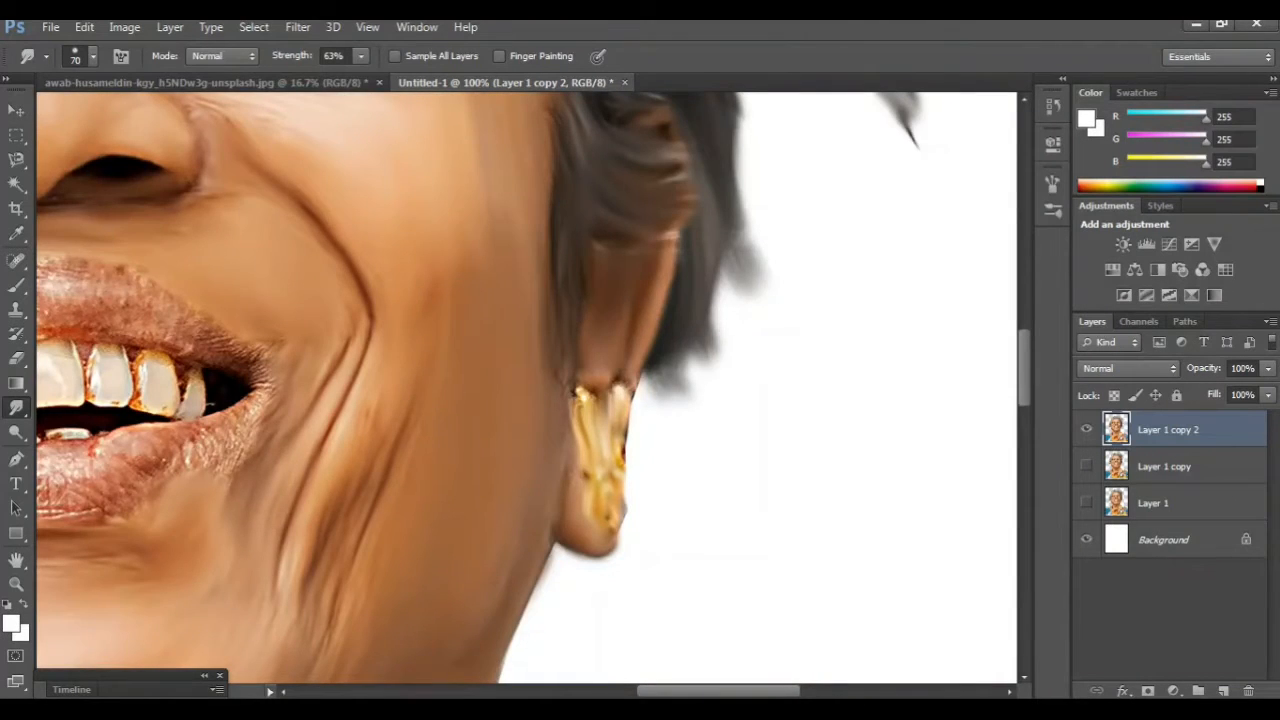
Review the smudged hair across the whole portrait
{"action": "key", "text": "ctrl+minus"}
{"action": "key", "text": "ctrl+minus"}
{"action": "key", "text": "ctrl+minus"}
{"action": "key", "text": "ctrl+minus"}
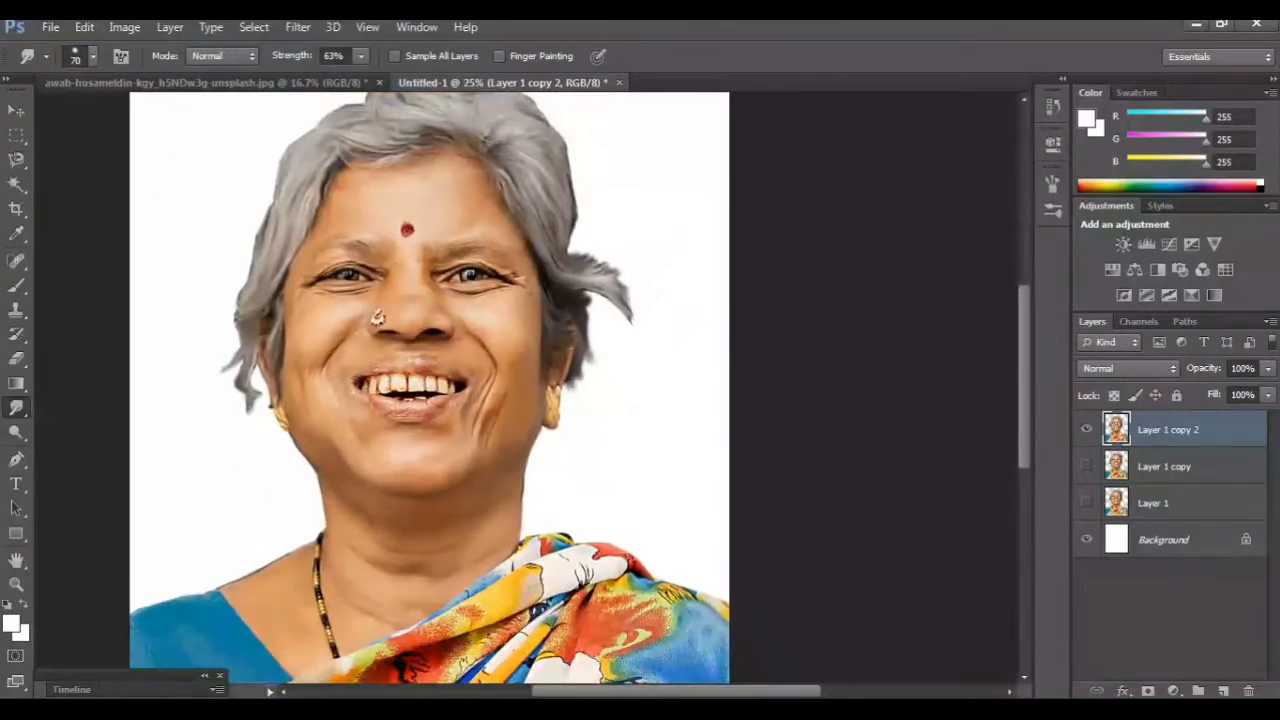
{"action": "scroll", "coordinate": [429, 390], "scroll_direction": "up", "scroll_amount": 3}
{"action": "scroll", "coordinate": [430, 390], "scroll_direction": "left", "scroll_amount": 1}
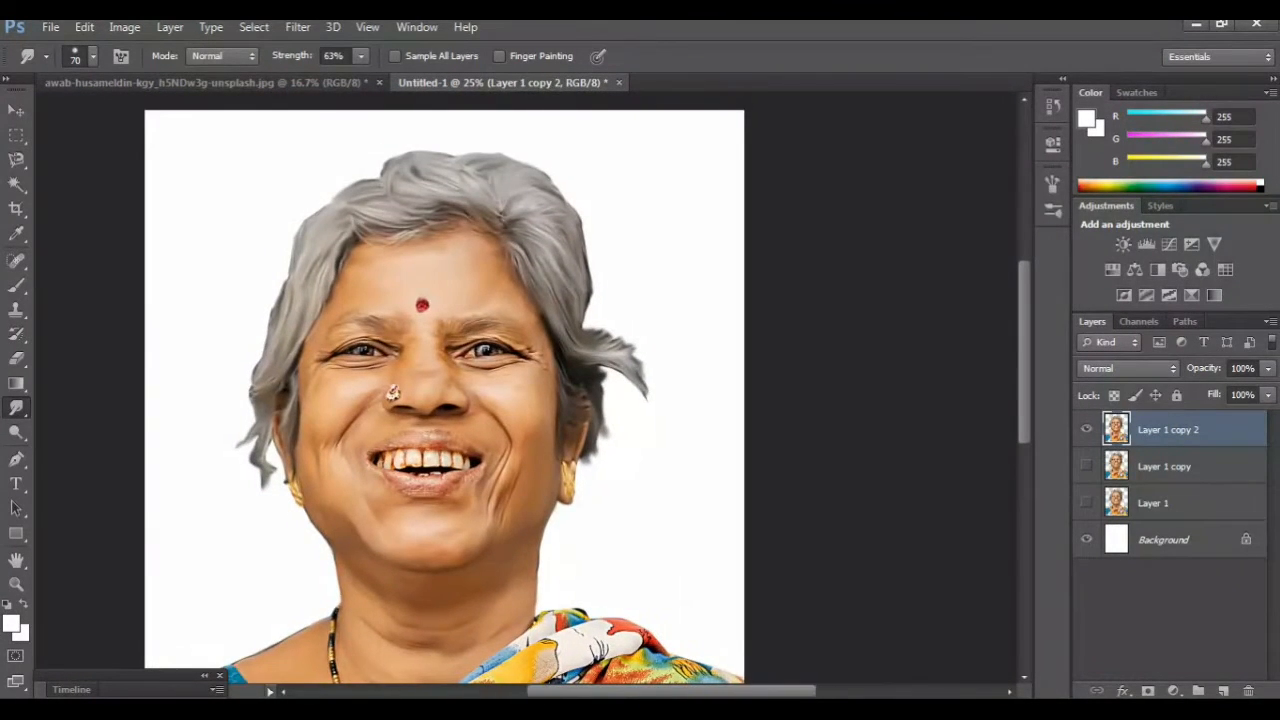
{"action": "scroll", "coordinate": [430, 390], "scroll_direction": "down", "scroll_amount": 2}
Smudge the upper and lower lips with the 70-pixel brush until their fine texture is smooth
{"action": "key", "text": "ctrl+plus"}
{"action": "key", "text": "ctrl+plus"}
{"action": "key", "text": "ctrl+plus"}
{"action": "key", "text": "ctrl+plus"}
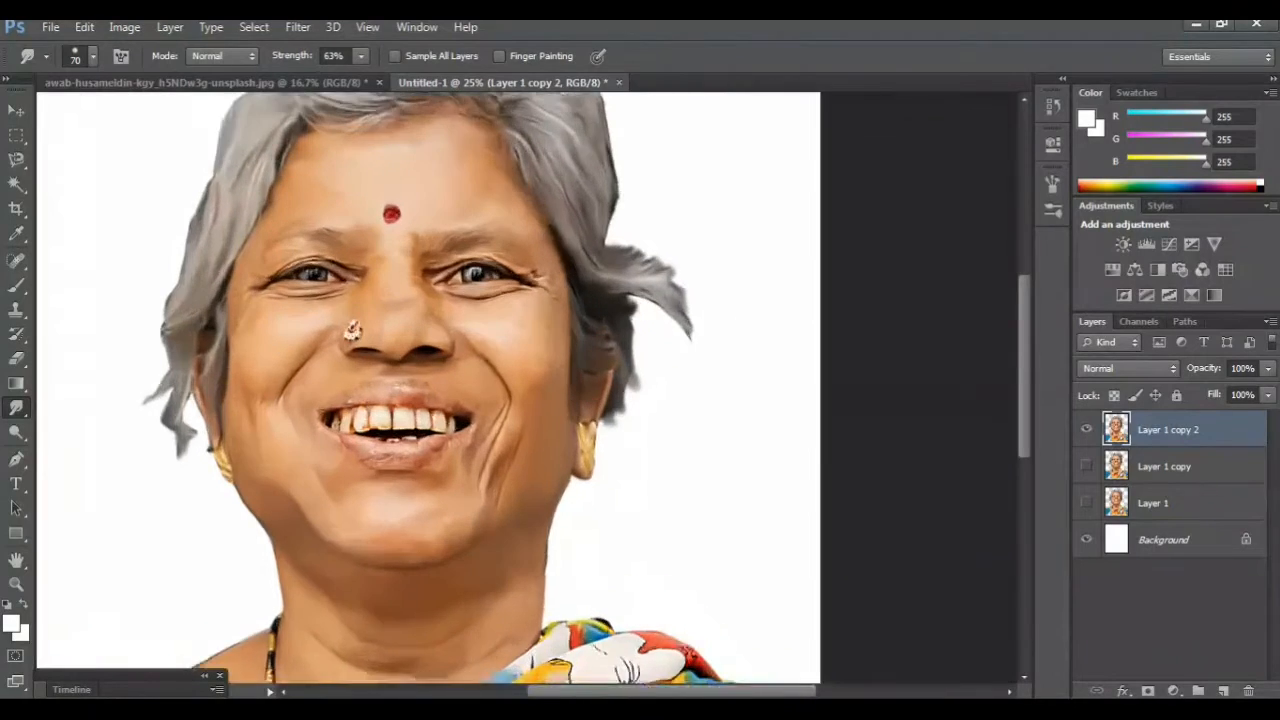
{"action": "scroll", "coordinate": [528, 390], "scroll_direction": "left", "scroll_amount": 5}
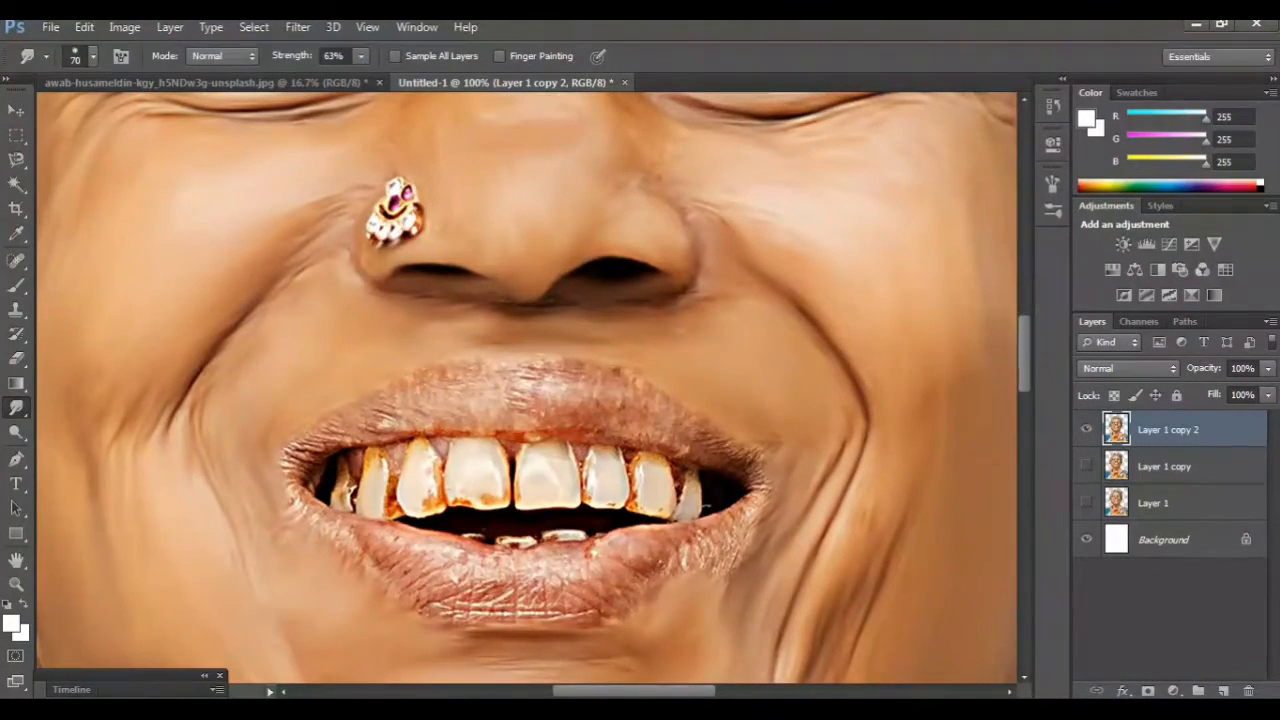
{"action": "mouse_move", "coordinate": [500, 380]}
{"action": "left_mouse_down"}
{"action": "mouse_move", "coordinate": [535, 402]}
{"action": "mouse_move", "coordinate": [480, 435]}
{"action": "mouse_move", "coordinate": [365, 440]}
{"action": "mouse_move", "coordinate": [290, 482]}
{"action": "left_mouse_up"}
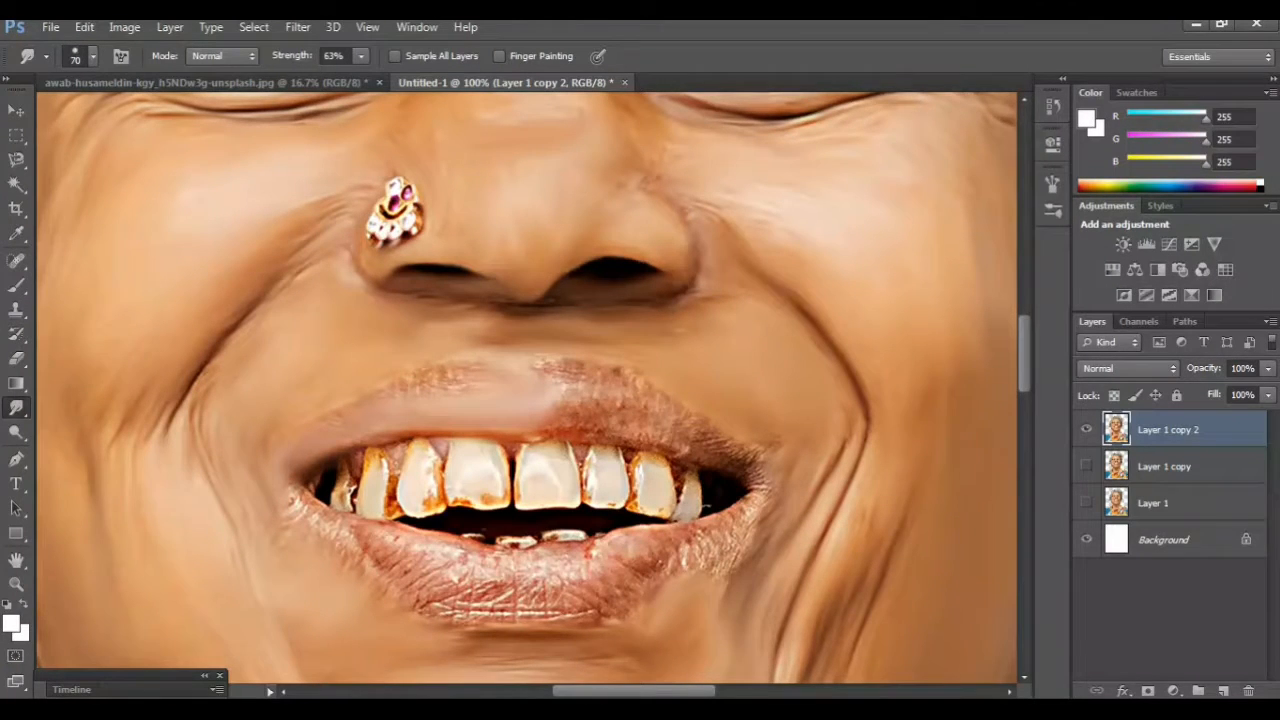
{"action": "left_click_drag", "start_coordinate": [356, 443], "coordinate": [314, 460]}
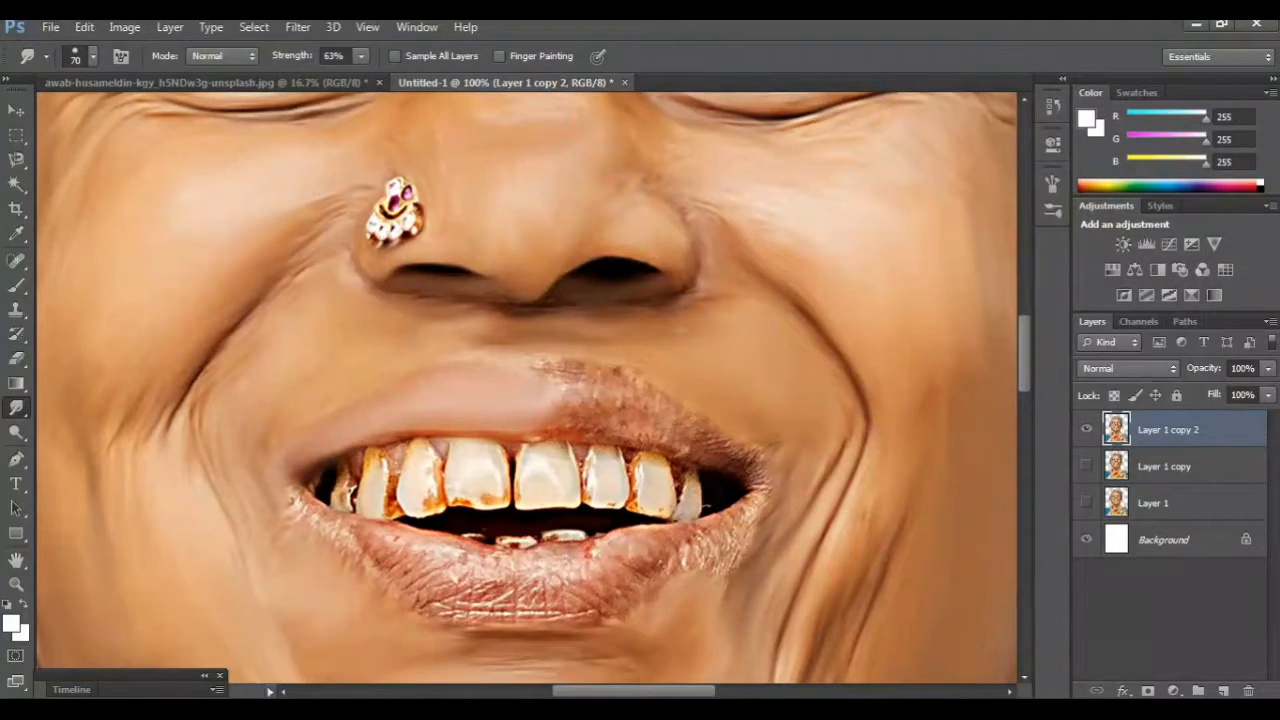
{"action": "mouse_move", "coordinate": [550, 380]}
{"action": "left_mouse_down"}
{"action": "mouse_move", "coordinate": [545, 414]}
{"action": "mouse_move", "coordinate": [660, 438]}
{"action": "left_mouse_up"}
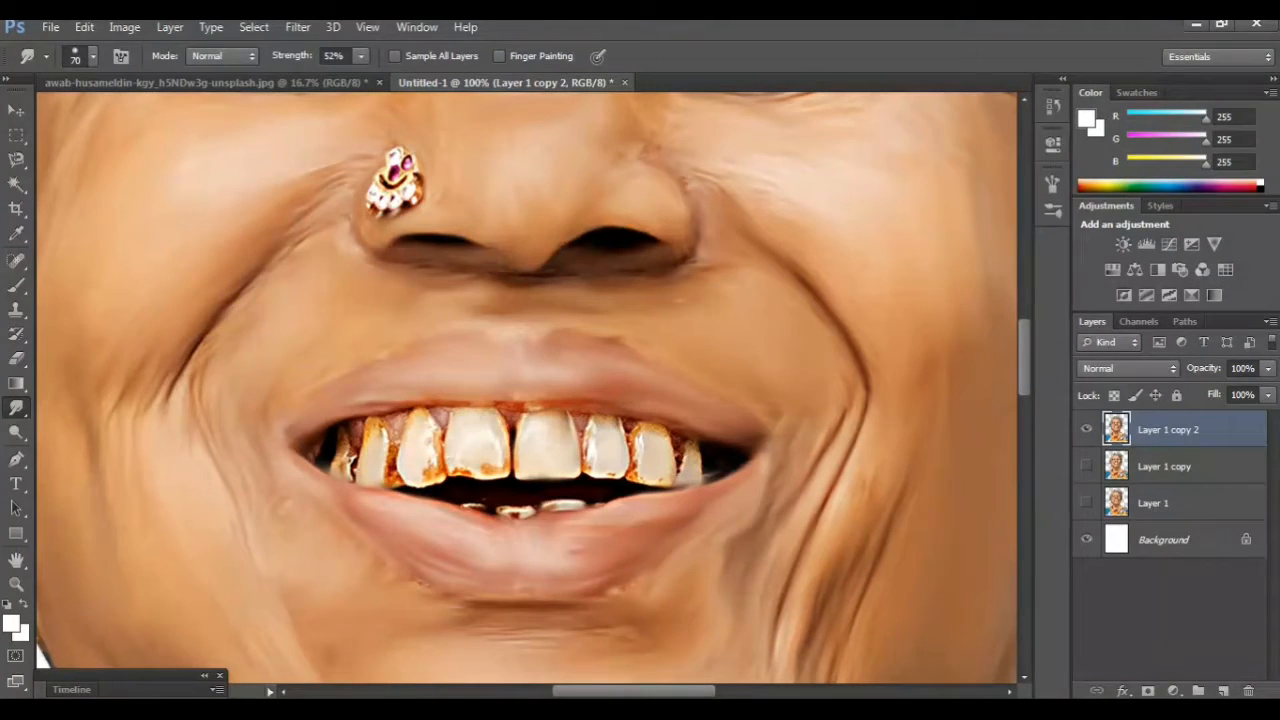
Smudge the upper and lower teeth and the gaps around them with a 35-pixel brush at 52% strength
{"action": "left_click_drag", "start_coordinate": [488, 437], "coordinate": [494, 470]}
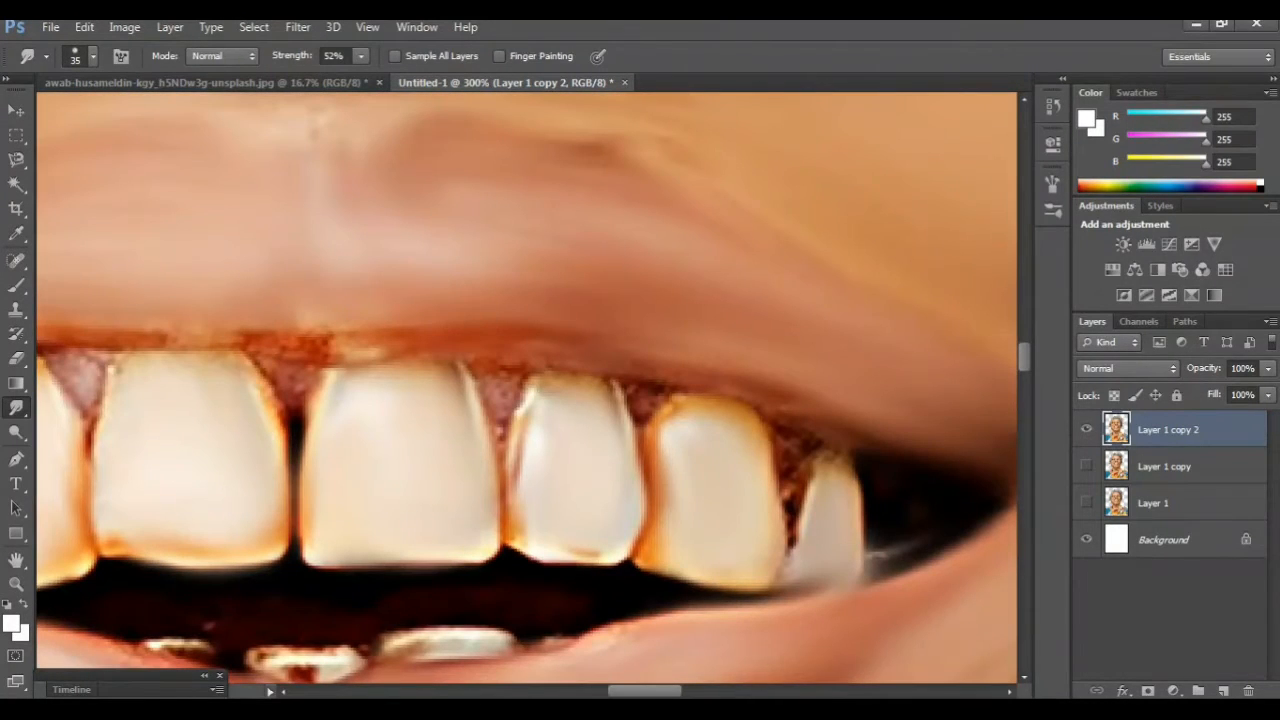
{"action": "mouse_move", "coordinate": [677, 448]}
{"action": "left_mouse_down"}
{"action": "mouse_move", "coordinate": [735, 420]}
{"action": "mouse_move", "coordinate": [768, 468]}
{"action": "left_mouse_up"}
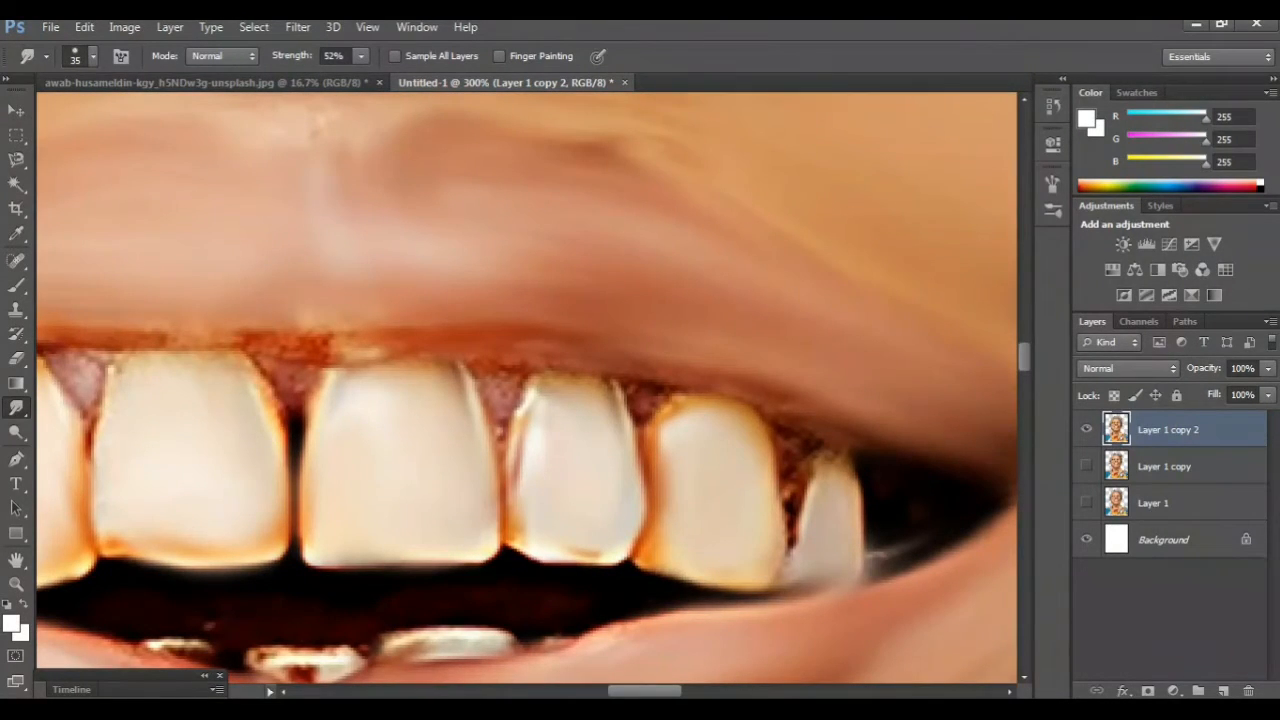
{"action": "key", "text": "ctrl+minus"}
{"action": "key", "text": "ctrl+minus"}
{"action": "key", "text": "ctrl+plus"}
{"action": "key", "text": "ctrl+plus"}
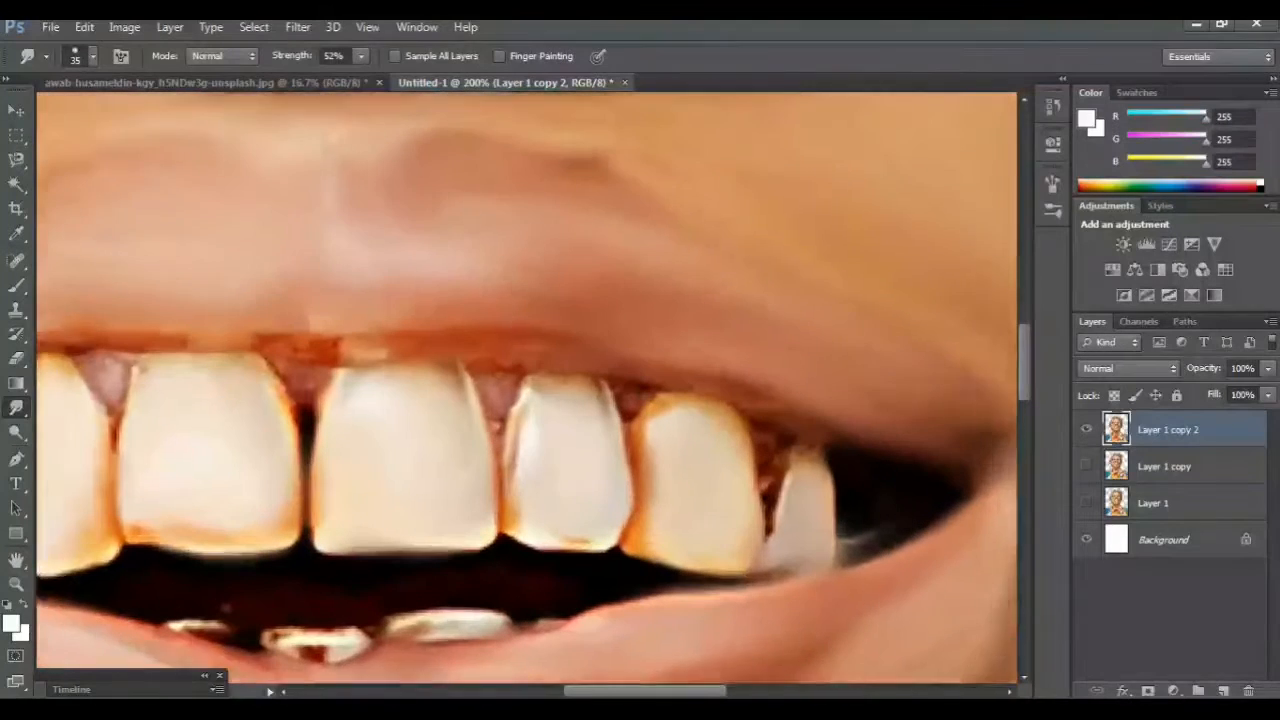
{"action": "left_click_drag", "start_coordinate": [420, 420], "coordinate": [670, 333]}
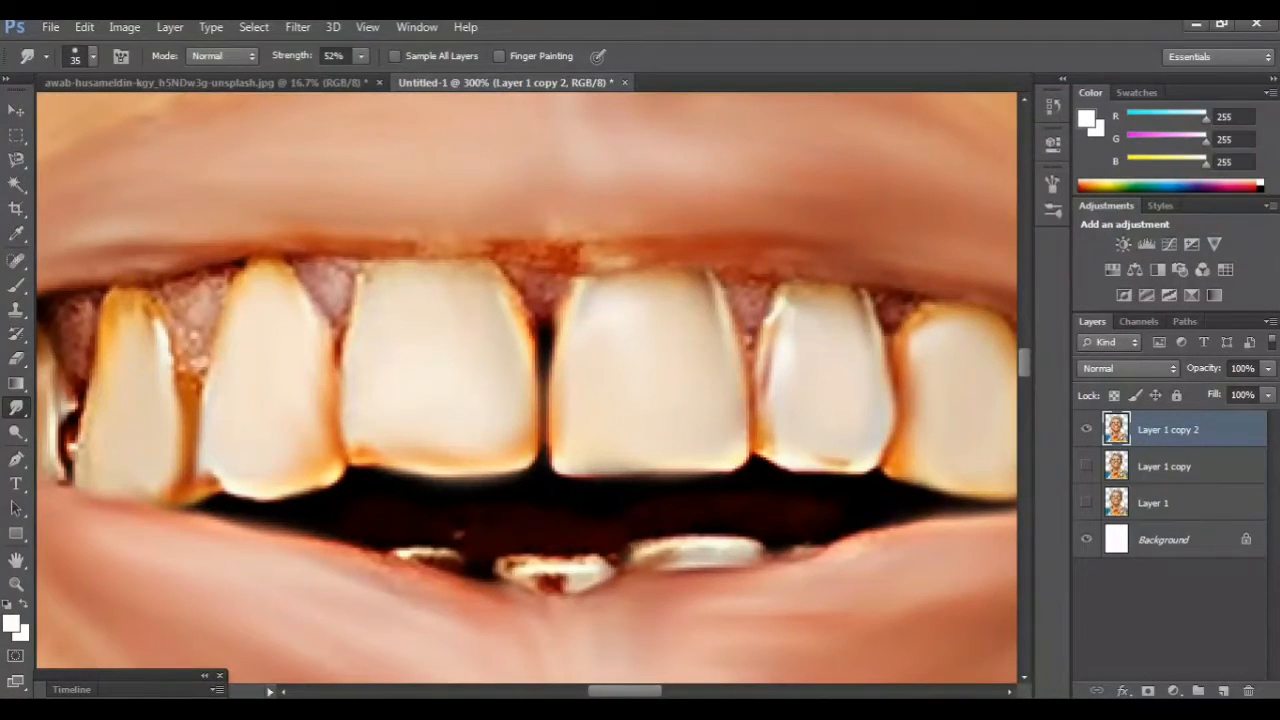
{"action": "scroll", "coordinate": [527, 388], "scroll_direction": "down", "scroll_amount": 1}
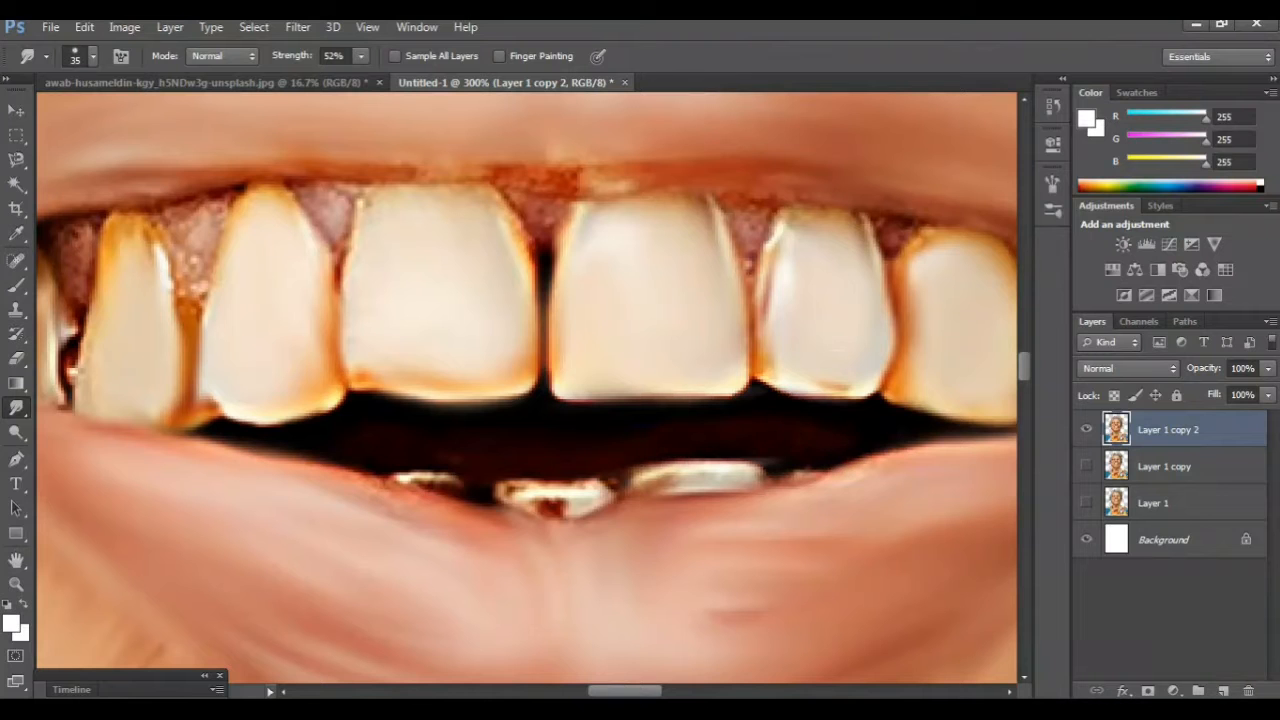
{"action": "left_click_drag", "start_coordinate": [688, 478], "coordinate": [728, 482]}
Smudge the teal blouse at the shoulder, sleeve and neckline with a 300-pixel brush at 52% strength
{"action": "scroll", "coordinate": [527, 388], "scroll_direction": "down", "scroll_amount": 5}
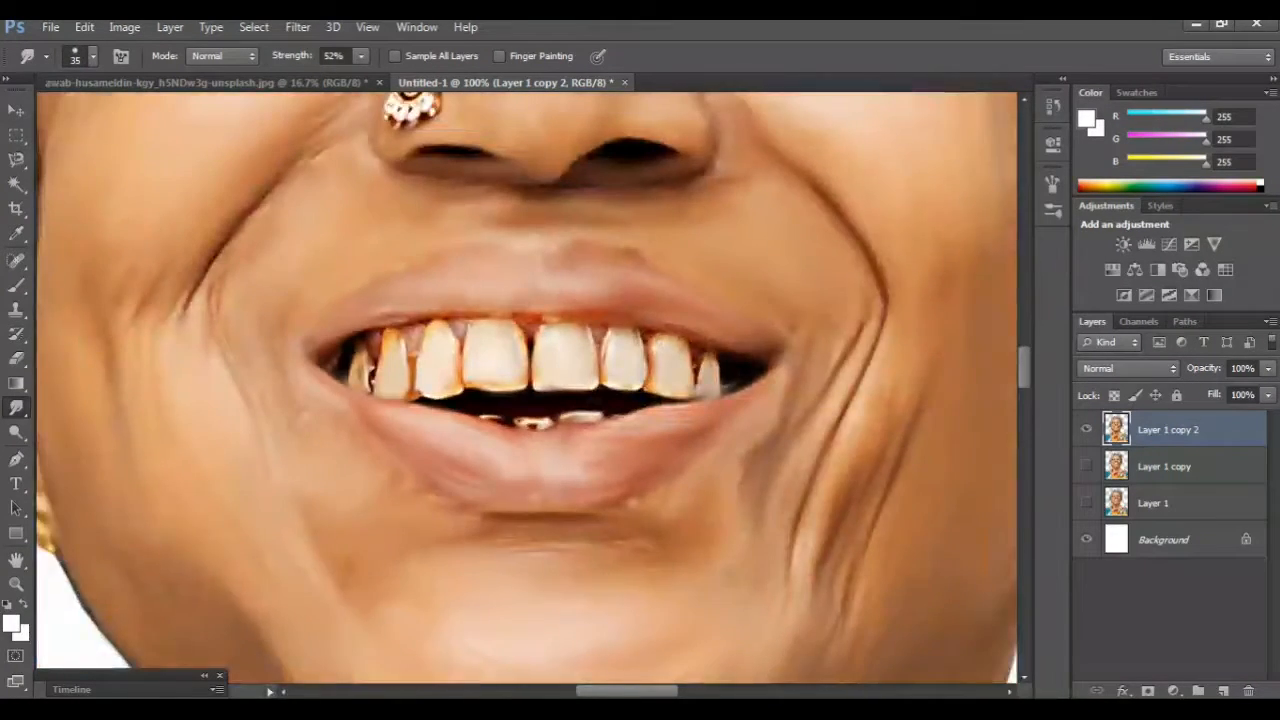
{"action": "scroll", "coordinate": [527, 388], "scroll_direction": "down", "scroll_amount": 1}
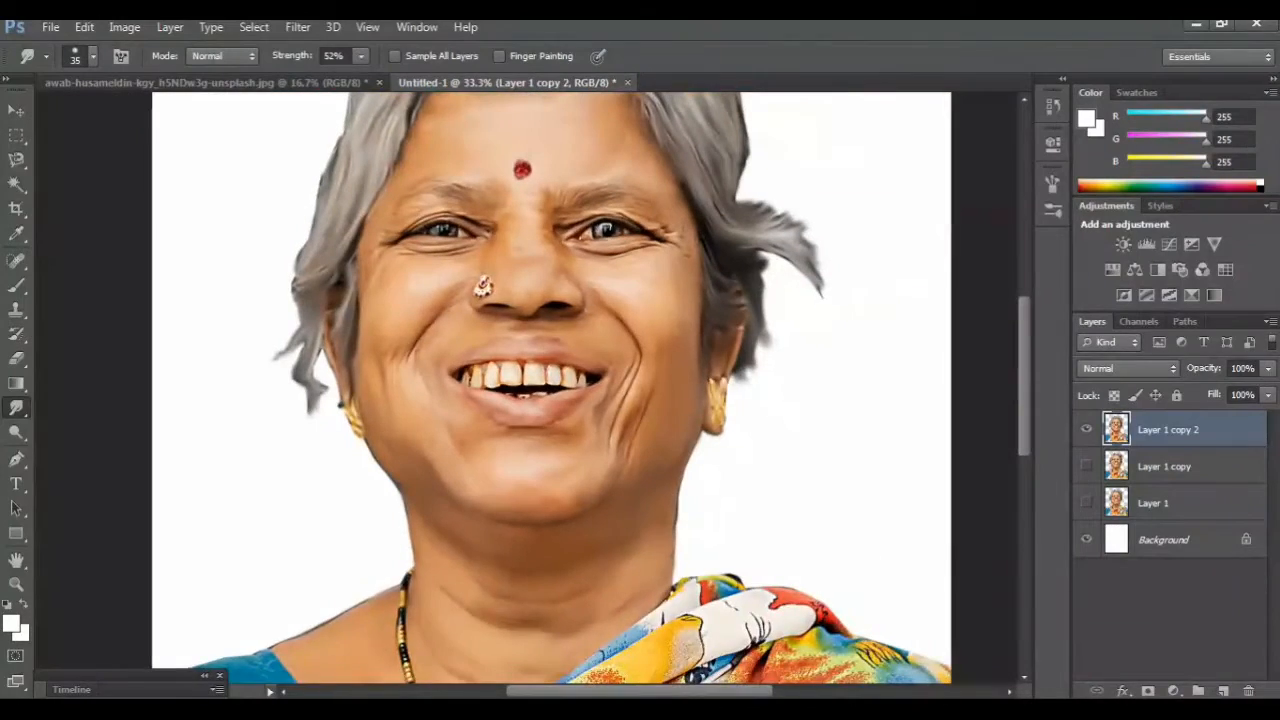
{"action": "scroll", "coordinate": [550, 388], "scroll_direction": "up", "scroll_amount": 3}
{"action": "scroll", "coordinate": [550, 388], "scroll_direction": "down", "scroll_amount": 5}
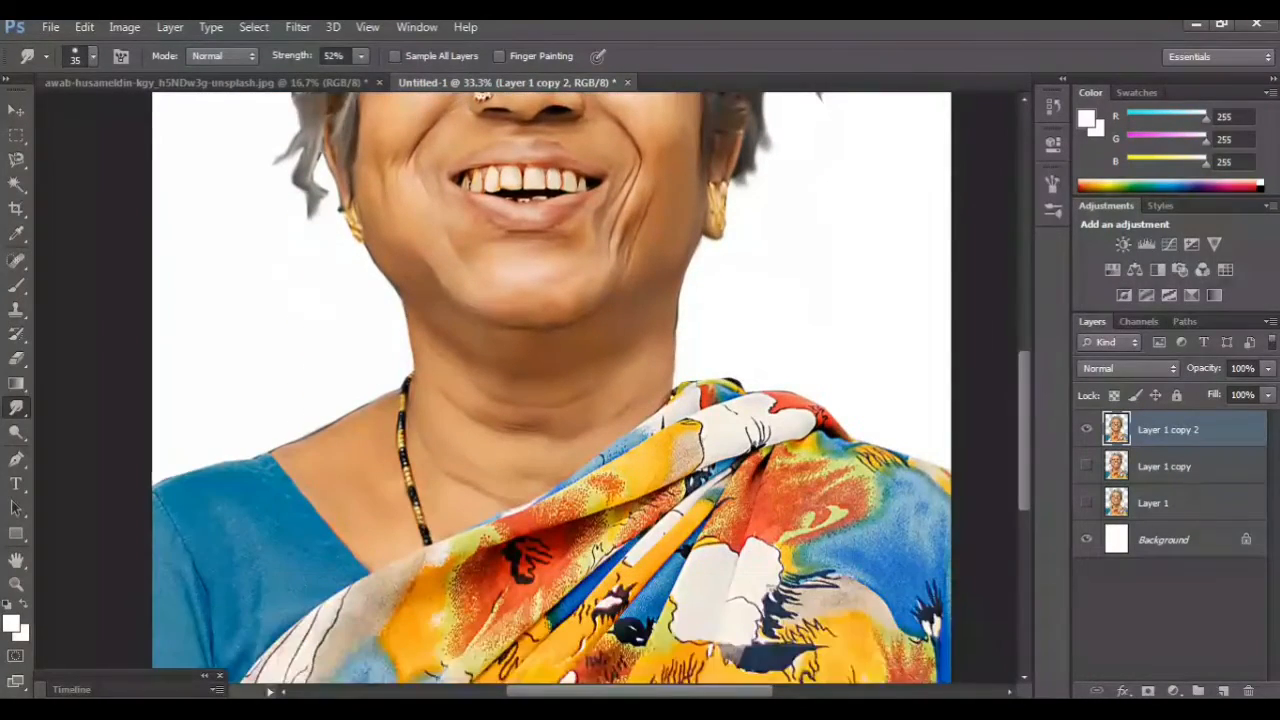
{"action": "scroll", "coordinate": [551, 388], "scroll_direction": "down", "scroll_amount": 1}
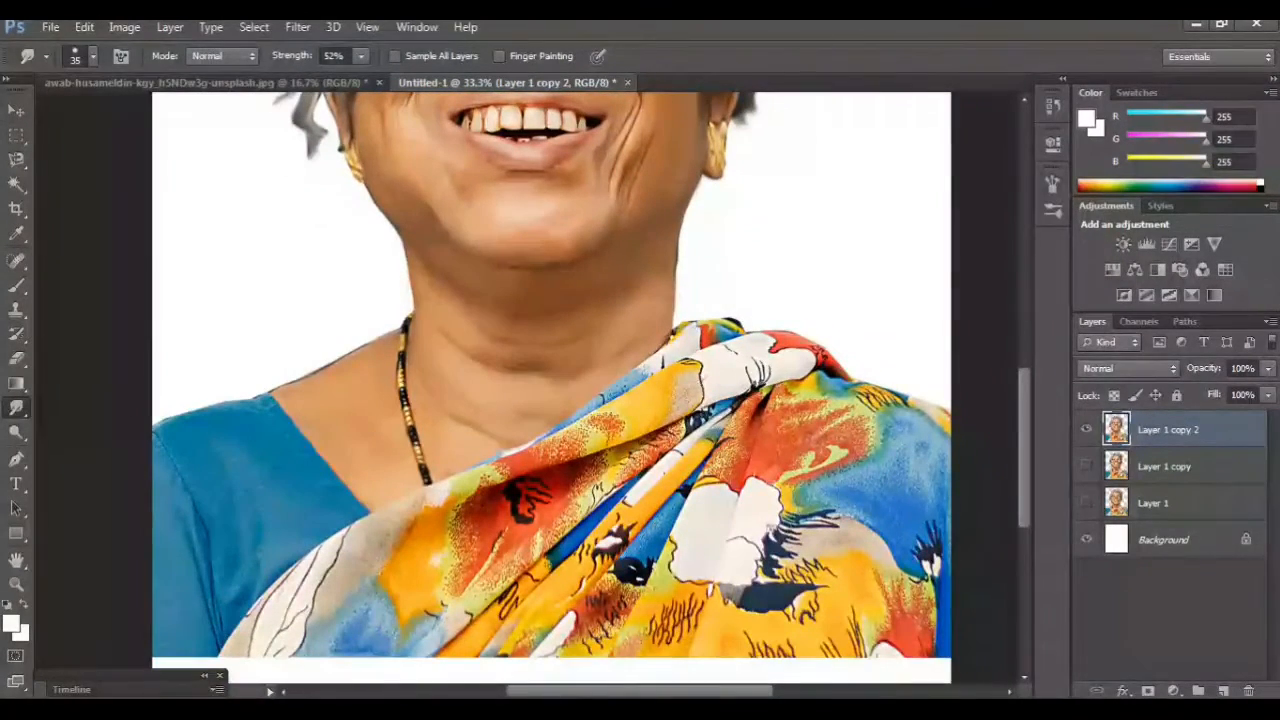
{"action": "key", "text": "bracketright"}
{"action": "key", "text": "bracketright"}
{"action": "key", "text": "bracketright"}
{"action": "key", "text": "bracketright"}
{"action": "key", "text": "bracketright"}
{"action": "key", "text": "bracketright"}
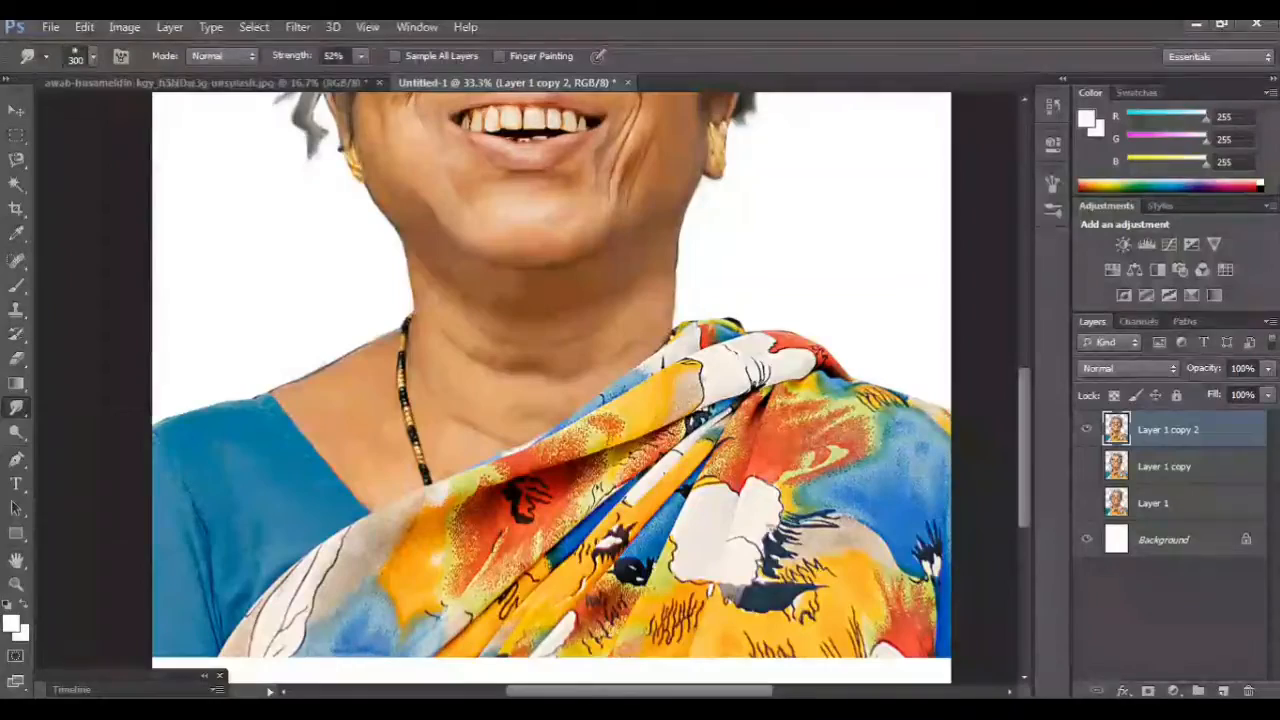
{"action": "scroll", "coordinate": [575, 388], "scroll_direction": "left", "scroll_amount": 1}
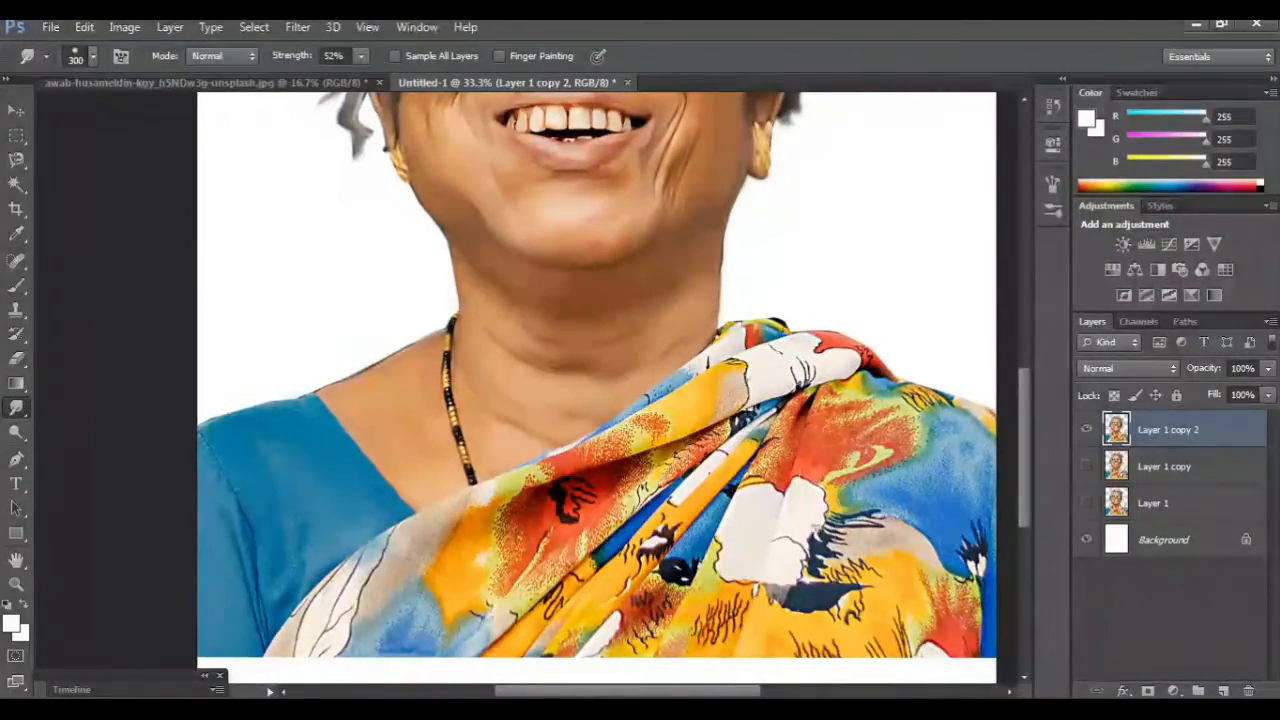
{"action": "left_click_drag", "start_coordinate": [288, 446], "coordinate": [291, 418]}
{"action": "left_click_drag", "start_coordinate": [238, 461], "coordinate": [240, 437]}
{"action": "left_click_drag", "start_coordinate": [345, 483], "coordinate": [372, 512]}
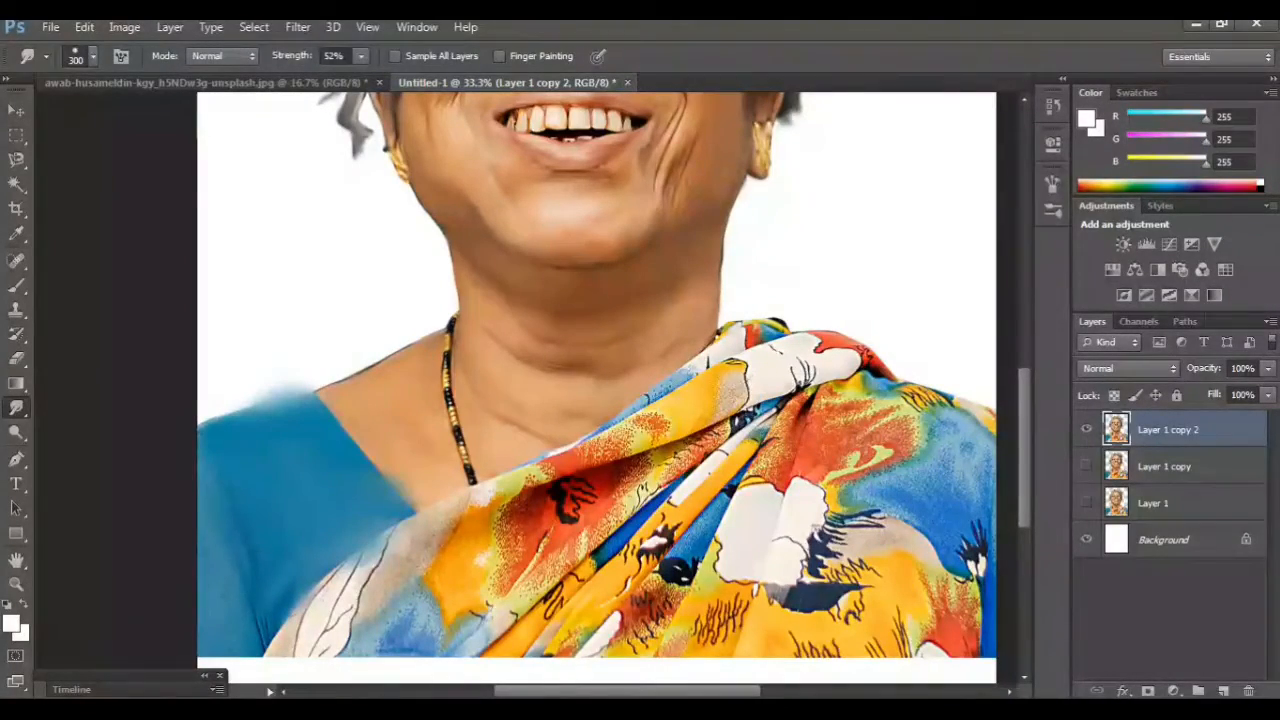
Smudge the sari's red front fold and its long yellow and blue neckline edge, reducing the brush to 200 pixels
{"action": "scroll", "coordinate": [596, 380], "scroll_direction": "down", "scroll_amount": 3}
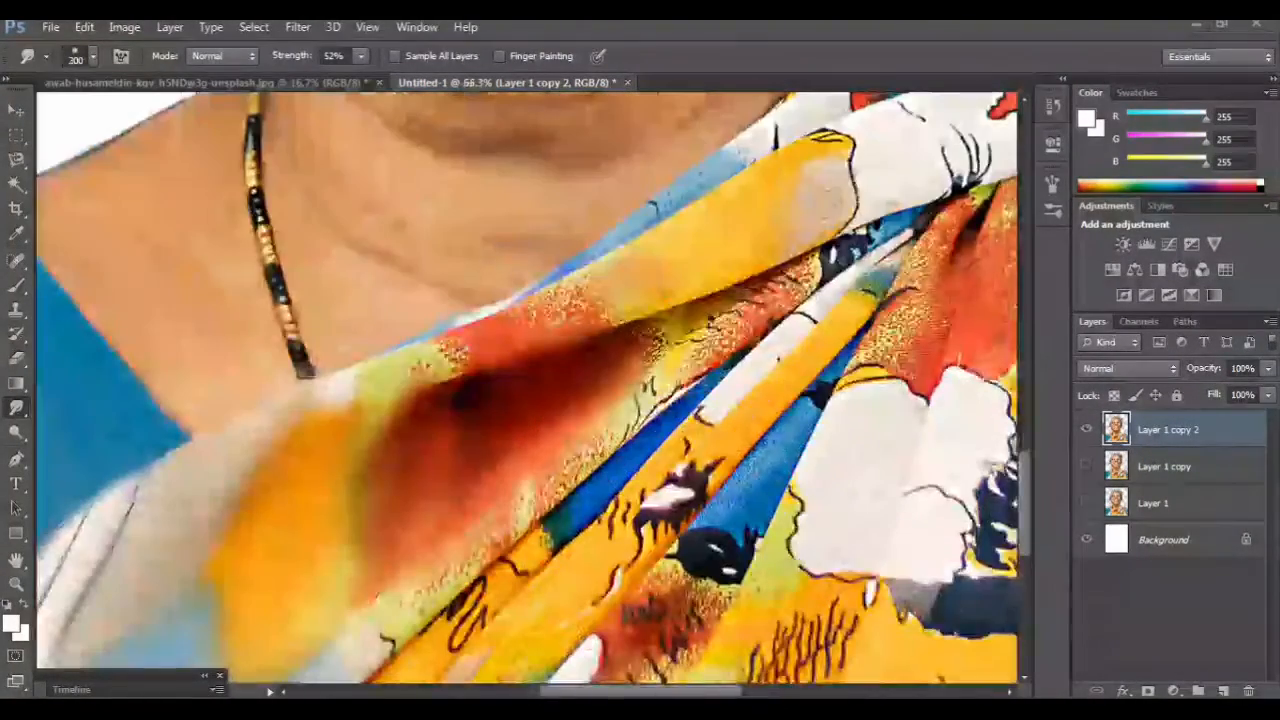
{"action": "mouse_move", "coordinate": [598, 288]}
{"action": "left_mouse_down"}
{"action": "mouse_move", "coordinate": [385, 380]}
{"action": "mouse_move", "coordinate": [530, 312]}
{"action": "mouse_move", "coordinate": [462, 366]}
{"action": "mouse_move", "coordinate": [395, 374]}
{"action": "left_mouse_up"}
{"action": "scroll", "coordinate": [527, 388], "scroll_direction": "right", "scroll_amount": 3}
{"action": "scroll", "coordinate": [527, 388], "scroll_direction": "up", "scroll_amount": 2}
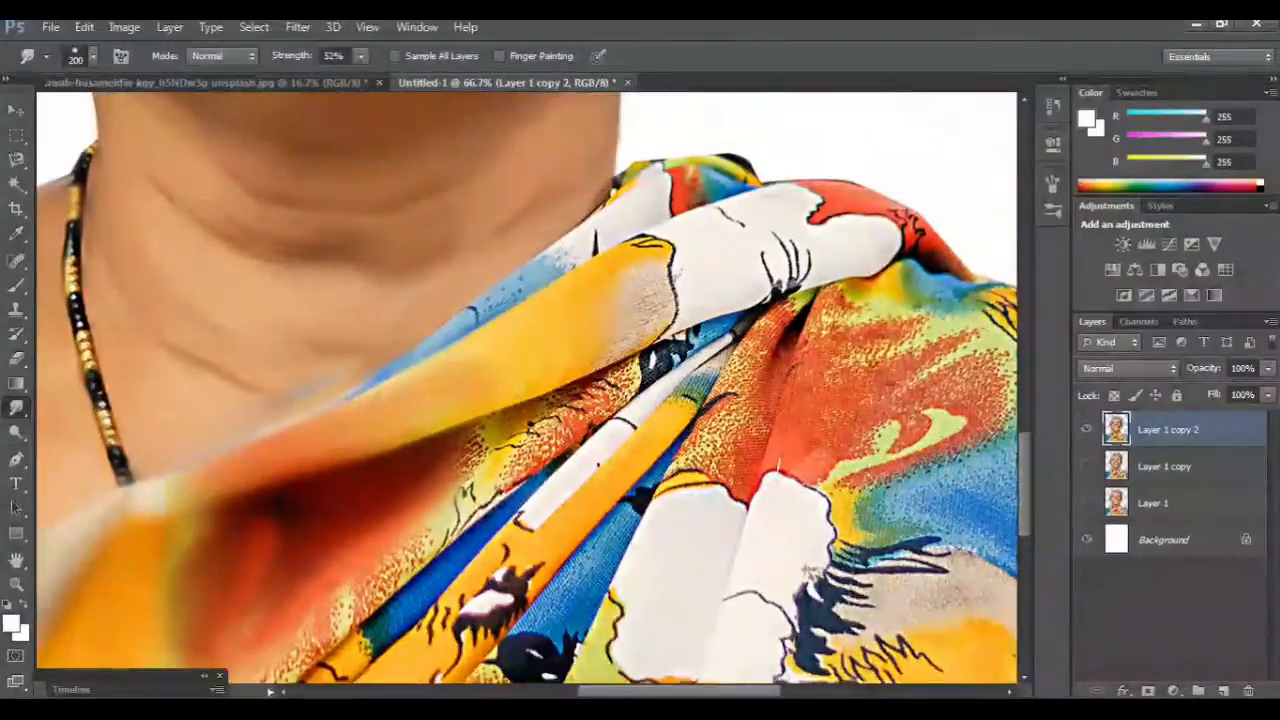
{"action": "left_click_drag", "start_coordinate": [537, 273], "coordinate": [474, 320]}
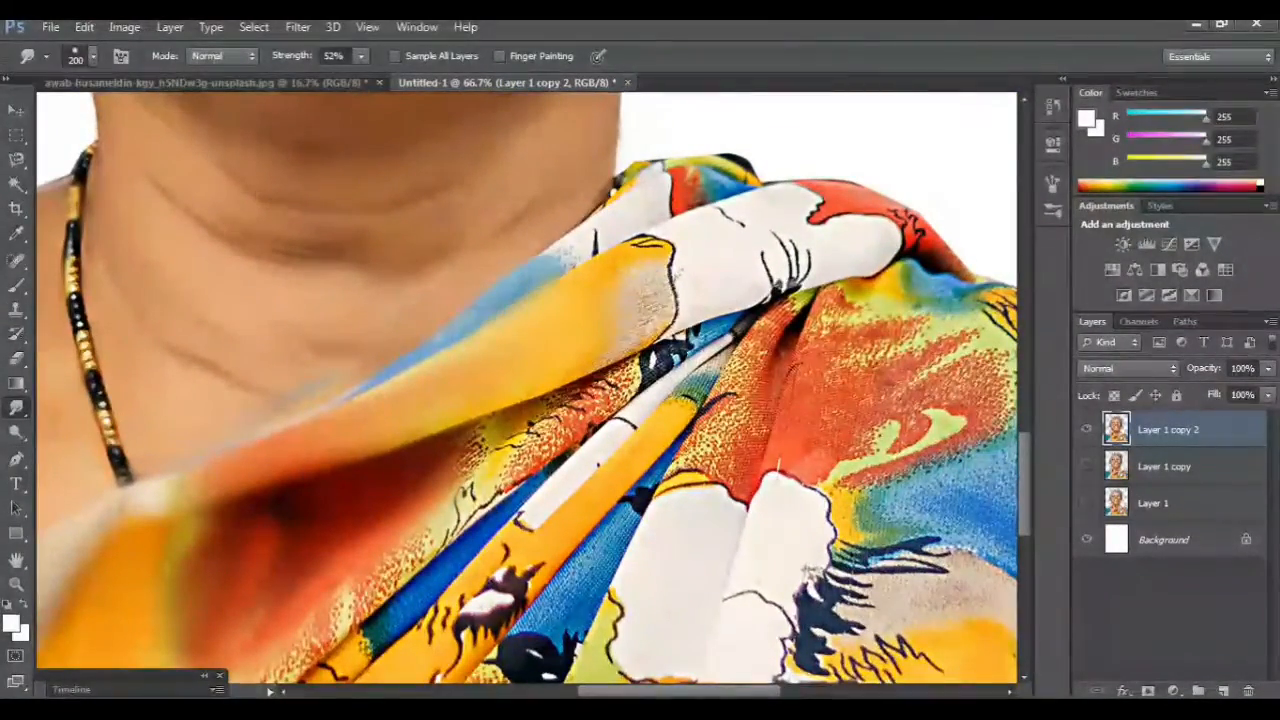
Smudge the white, yellow and red sari fold over the shoulder until its printed lines blend together
{"action": "mouse_move", "coordinate": [588, 250]}
{"action": "left_mouse_down"}
{"action": "mouse_move", "coordinate": [680, 185]}
{"action": "mouse_move", "coordinate": [752, 190]}
{"action": "left_mouse_up"}
{"action": "scroll", "coordinate": [752, 190], "scroll_direction": "right", "scroll_amount": 1}
{"action": "scroll", "coordinate": [640, 250], "scroll_direction": "right", "scroll_amount": 2}
{"action": "mouse_move", "coordinate": [580, 285]}
{"action": "left_mouse_down"}
{"action": "mouse_move", "coordinate": [640, 238]}
{"action": "mouse_move", "coordinate": [745, 203]}
{"action": "mouse_move", "coordinate": [706, 212]}
{"action": "left_mouse_up"}
{"action": "left_click_drag", "start_coordinate": [655, 275], "coordinate": [825, 225]}
{"action": "mouse_move", "coordinate": [710, 215]}
{"action": "left_mouse_down"}
{"action": "mouse_move", "coordinate": [780, 198]}
{"action": "mouse_move", "coordinate": [815, 212]}
{"action": "left_mouse_up"}
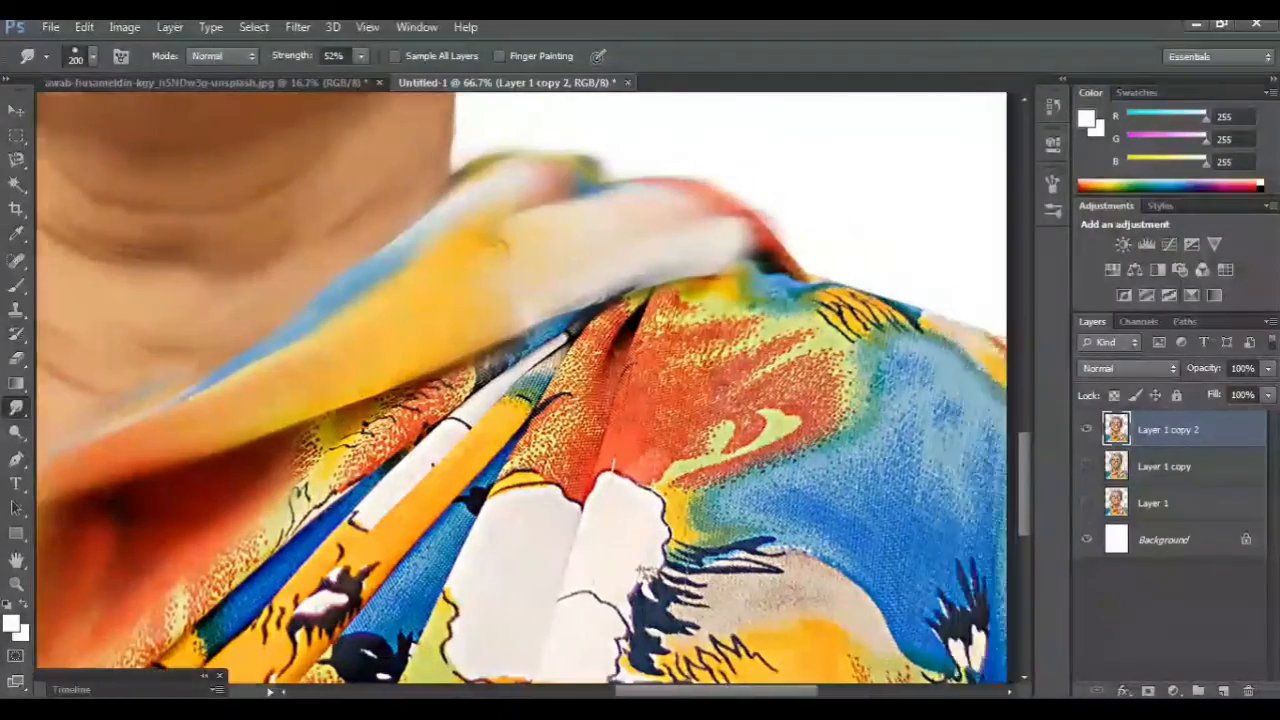
Smudge the sari's outer shoulder edge and the upper part of the blue area beneath it
{"action": "scroll", "coordinate": [527, 380], "scroll_direction": "right", "scroll_amount": 4}
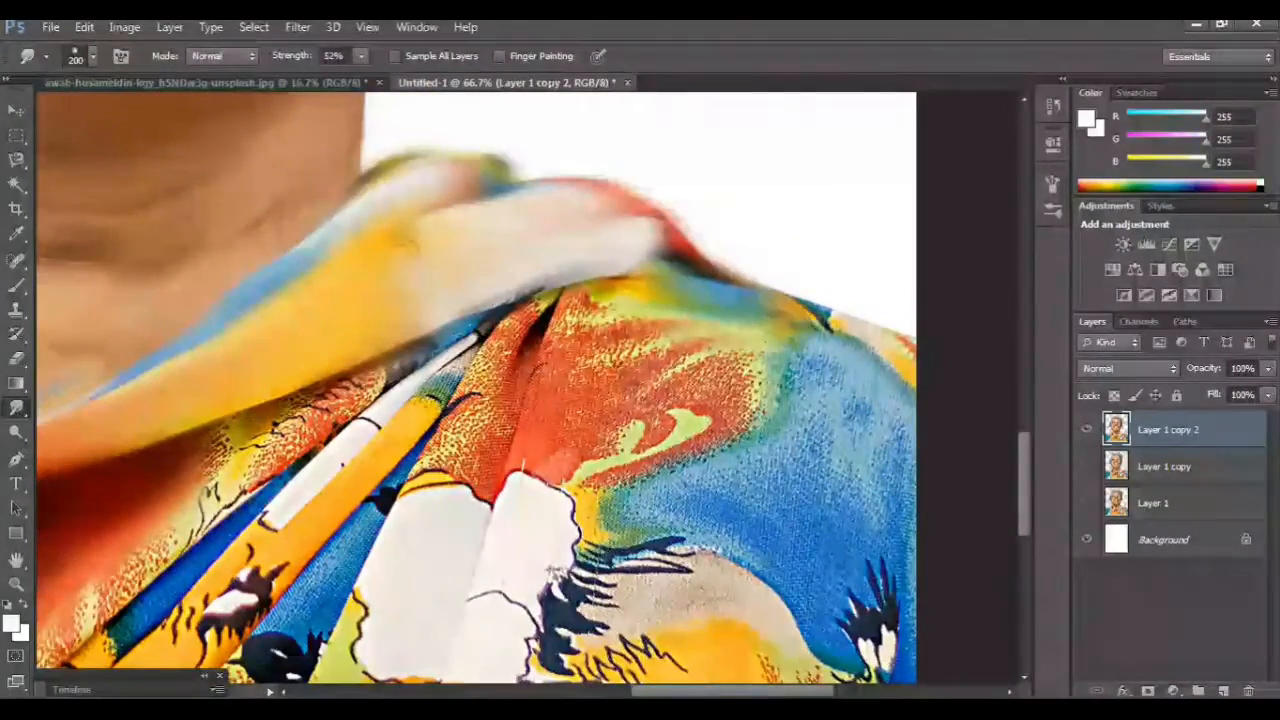
{"action": "scroll", "coordinate": [476, 388], "scroll_direction": "down", "scroll_amount": 2}
{"action": "mouse_move", "coordinate": [875, 420]}
{"action": "left_mouse_down"}
{"action": "mouse_move", "coordinate": [888, 335]}
{"action": "mouse_move", "coordinate": [862, 448]}
{"action": "mouse_move", "coordinate": [860, 370]}
{"action": "left_mouse_up"}
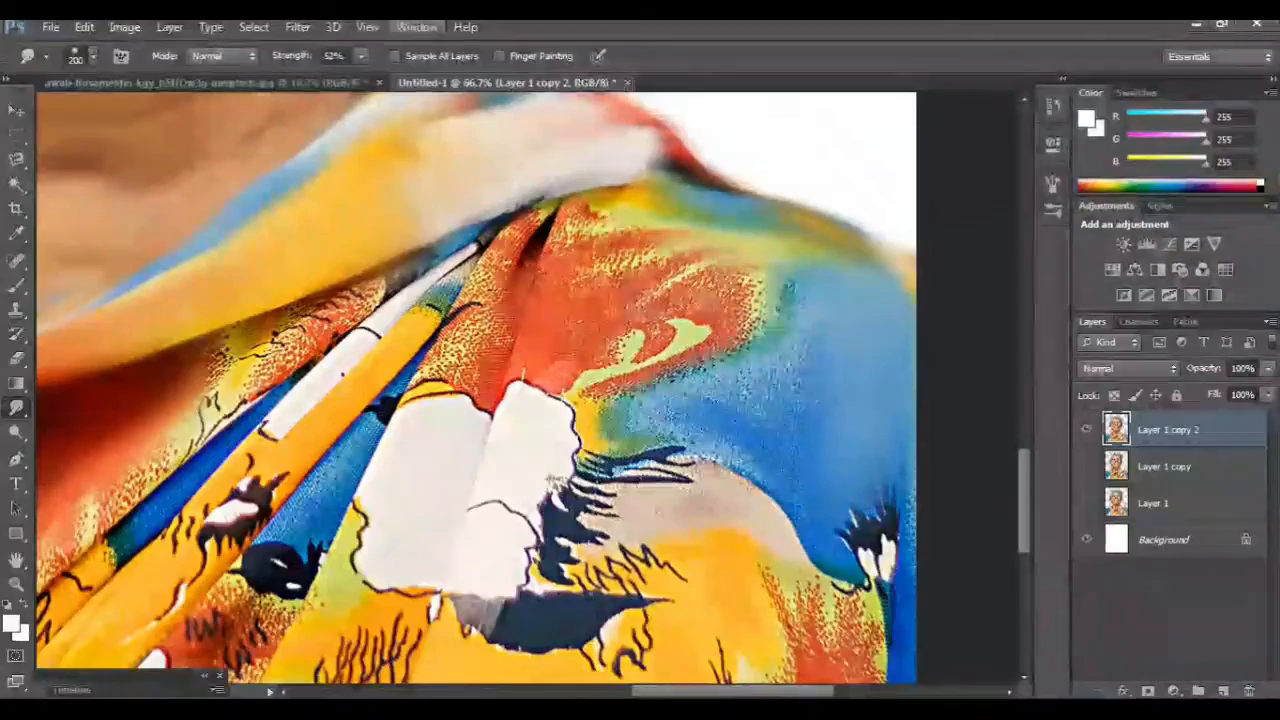
Raise the smudge strength to 68% and blend the sari's blue and red patches below the shoulder
{"action": "left_click", "coordinate": [361, 55]}
{"action": "left_click_drag", "start_coordinate": [361, 76], "coordinate": [376, 76]}
{"action": "mouse_move", "coordinate": [795, 460]}
{"action": "left_mouse_down"}
{"action": "mouse_move", "coordinate": [785, 390]}
{"action": "mouse_move", "coordinate": [800, 330]}
{"action": "mouse_move", "coordinate": [715, 405]}
{"action": "mouse_move", "coordinate": [860, 500]}
{"action": "mouse_move", "coordinate": [890, 510]}
{"action": "mouse_move", "coordinate": [900, 490]}
{"action": "mouse_move", "coordinate": [885, 520]}
{"action": "left_mouse_up"}
{"action": "mouse_move", "coordinate": [610, 330]}
{"action": "left_mouse_down"}
{"action": "mouse_move", "coordinate": [590, 230]}
{"action": "mouse_move", "coordinate": [540, 350]}
{"action": "mouse_move", "coordinate": [555, 415]}
{"action": "left_mouse_up"}
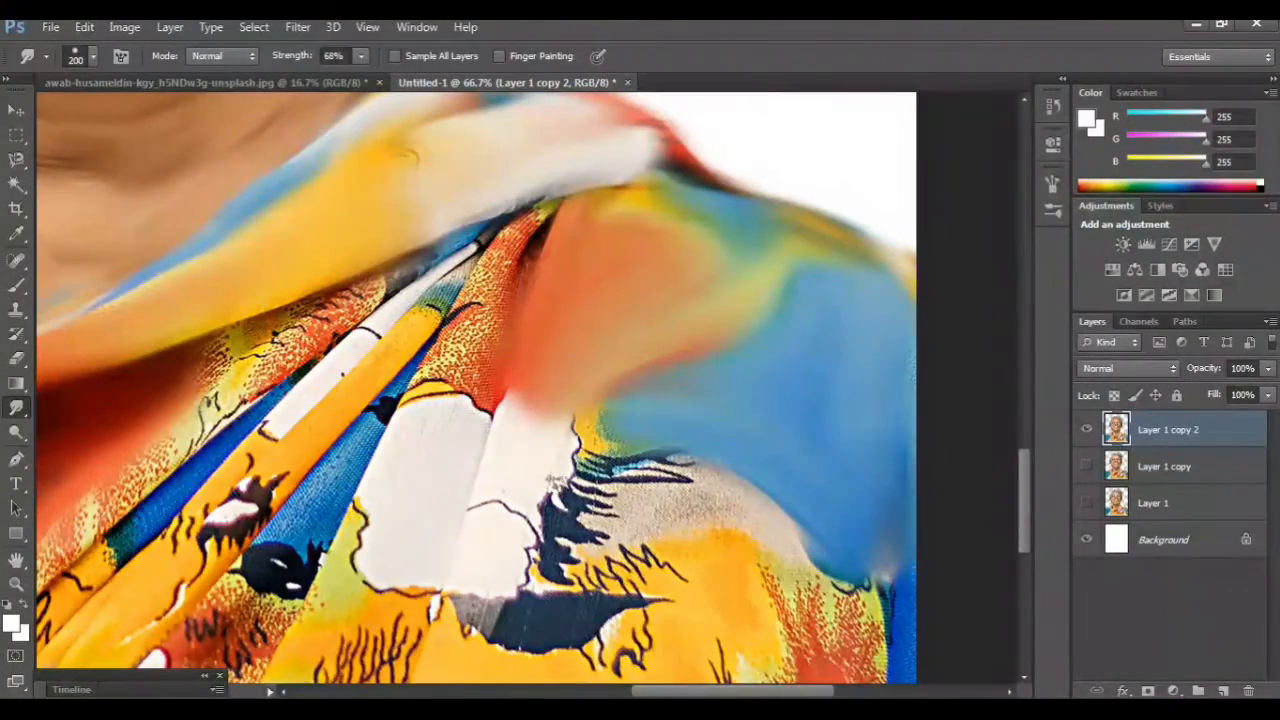
Smudge the sari's central pleats and lower patterned areas down to the bottom edge of the cutout
{"action": "mouse_move", "coordinate": [475, 360]}
{"action": "left_mouse_down"}
{"action": "mouse_move", "coordinate": [450, 460]}
{"action": "mouse_move", "coordinate": [460, 515]}
{"action": "mouse_move", "coordinate": [485, 458]}
{"action": "left_mouse_up"}
{"action": "scroll", "coordinate": [455, 460], "scroll_direction": "down", "scroll_amount": 2}
{"action": "scroll", "coordinate": [460, 515], "scroll_direction": "down", "scroll_amount": 1}
{"action": "scroll", "coordinate": [460, 480], "scroll_direction": "down", "scroll_amount": 2}
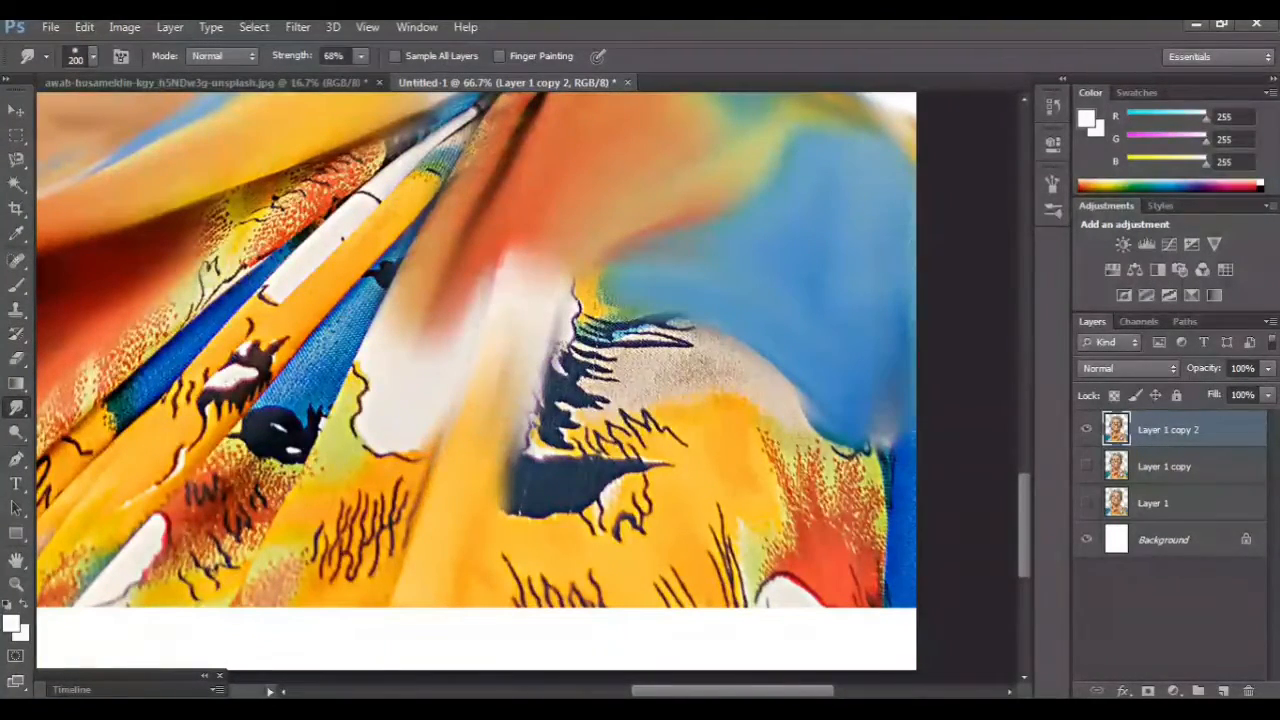
{"action": "left_click_drag", "start_coordinate": [503, 385], "coordinate": [430, 587]}
{"action": "left_click_drag", "start_coordinate": [345, 590], "coordinate": [440, 315]}
{"action": "mouse_move", "coordinate": [300, 555]}
{"action": "left_mouse_down"}
{"action": "mouse_move", "coordinate": [420, 285]}
{"action": "mouse_move", "coordinate": [255, 595]}
{"action": "left_mouse_up"}
{"action": "scroll", "coordinate": [255, 595], "scroll_direction": "left", "scroll_amount": 2}
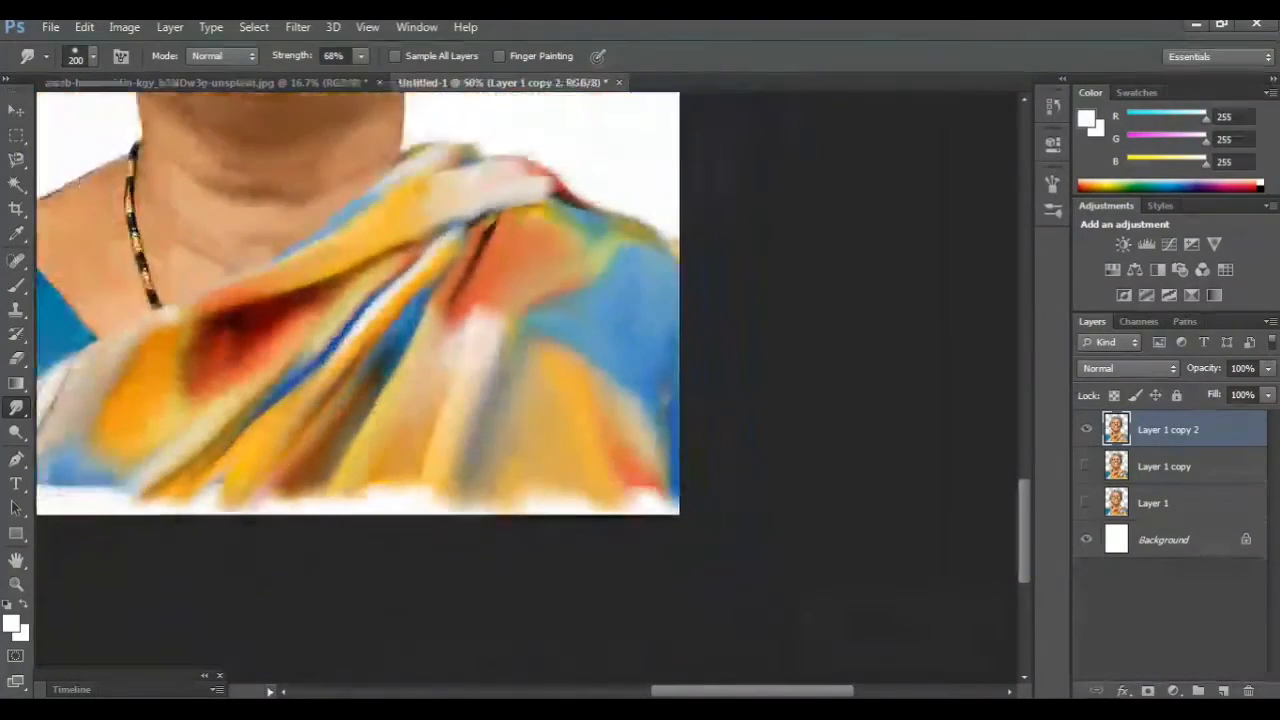
Review the whole portrait with the smudged clothing, from the face up to the top of the hair
{"action": "key", "text": "ctrl+minus"}
{"action": "key", "text": "ctrl+minus"}
{"action": "key", "text": "ctrl+minus"}
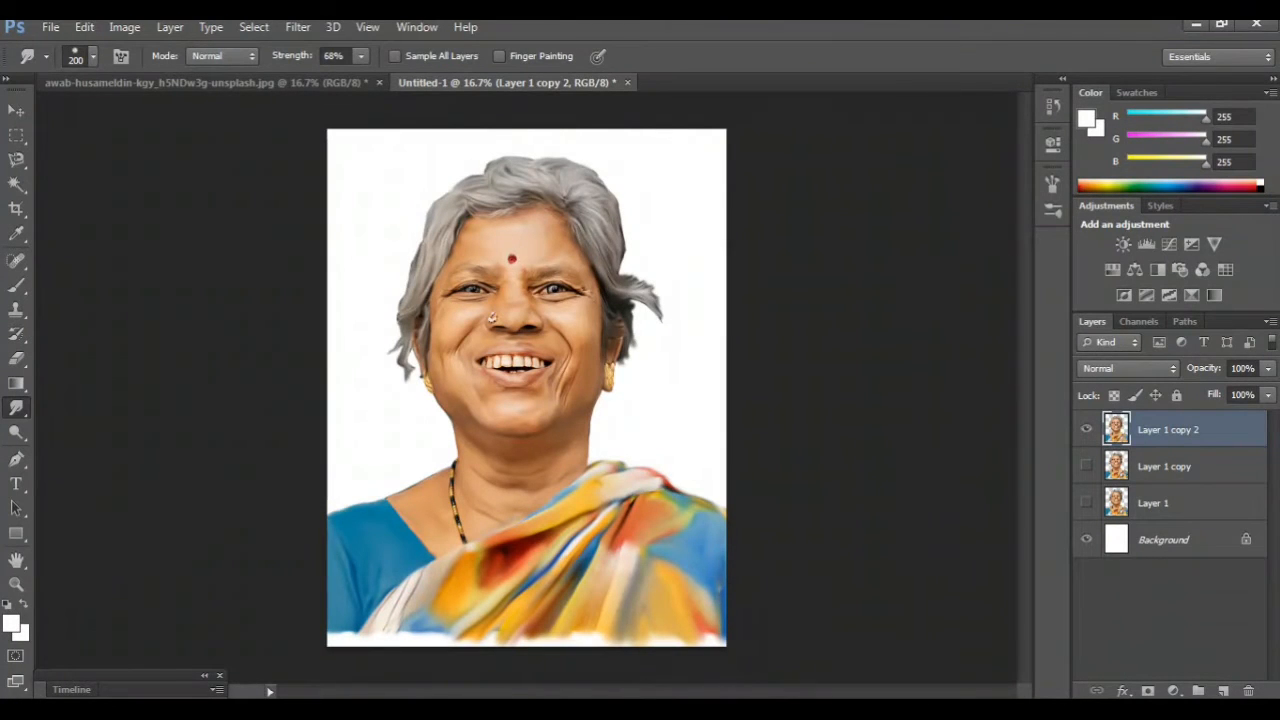
{"action": "key", "text": "ctrl+plus"}
{"action": "key", "text": "ctrl+plus"}
{"action": "key", "text": "ctrl+plus"}
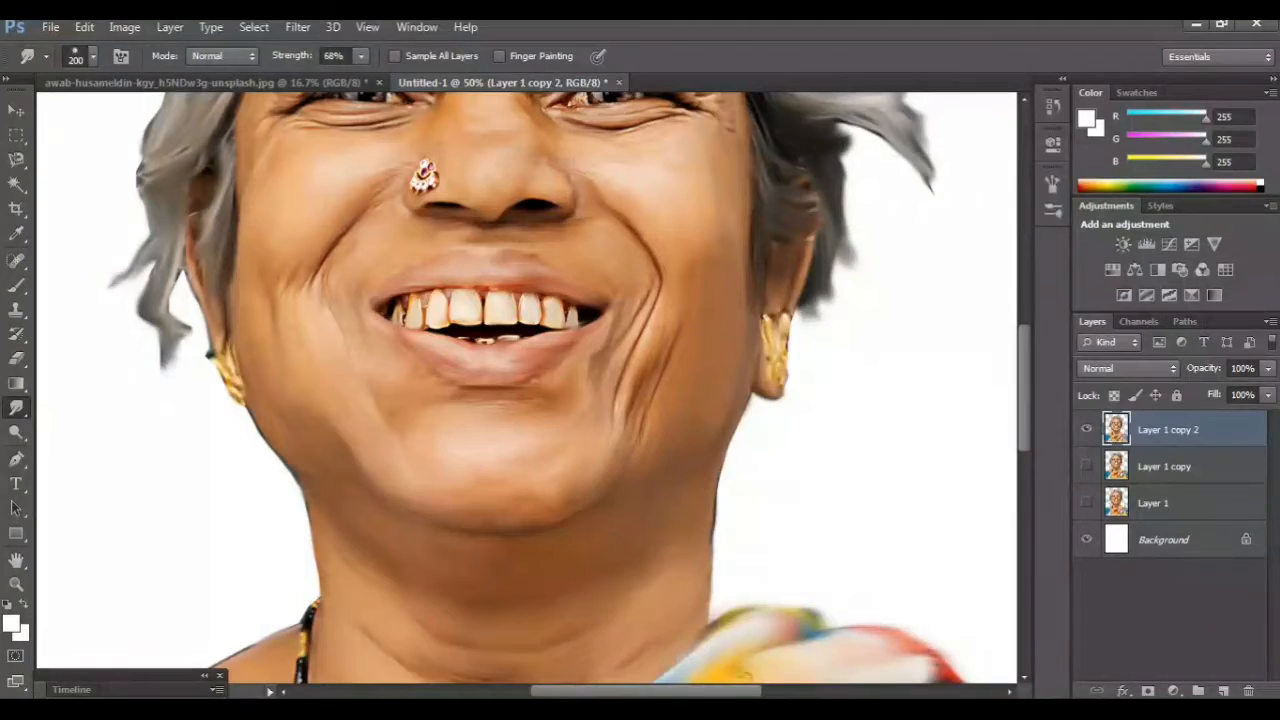
{"action": "scroll", "coordinate": [527, 388], "scroll_direction": "up", "scroll_amount": 8}
{"action": "scroll", "coordinate": [527, 388], "scroll_direction": "up", "scroll_amount": 3}
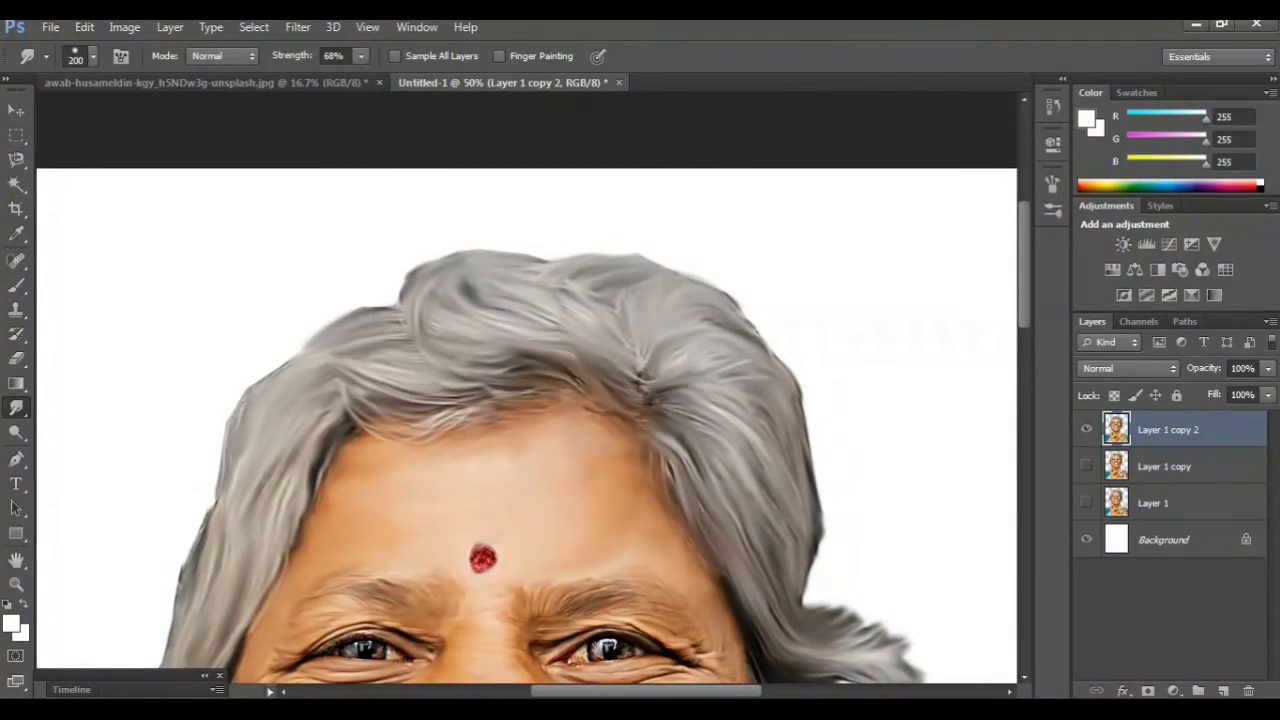
Duplicate Layer 1 copy 2 as a new top layer and hide the original
{"action": "key", "text": "ctrl+plus"}
{"action": "left_click_drag", "start_coordinate": [1168, 430], "coordinate": [1222, 690]}
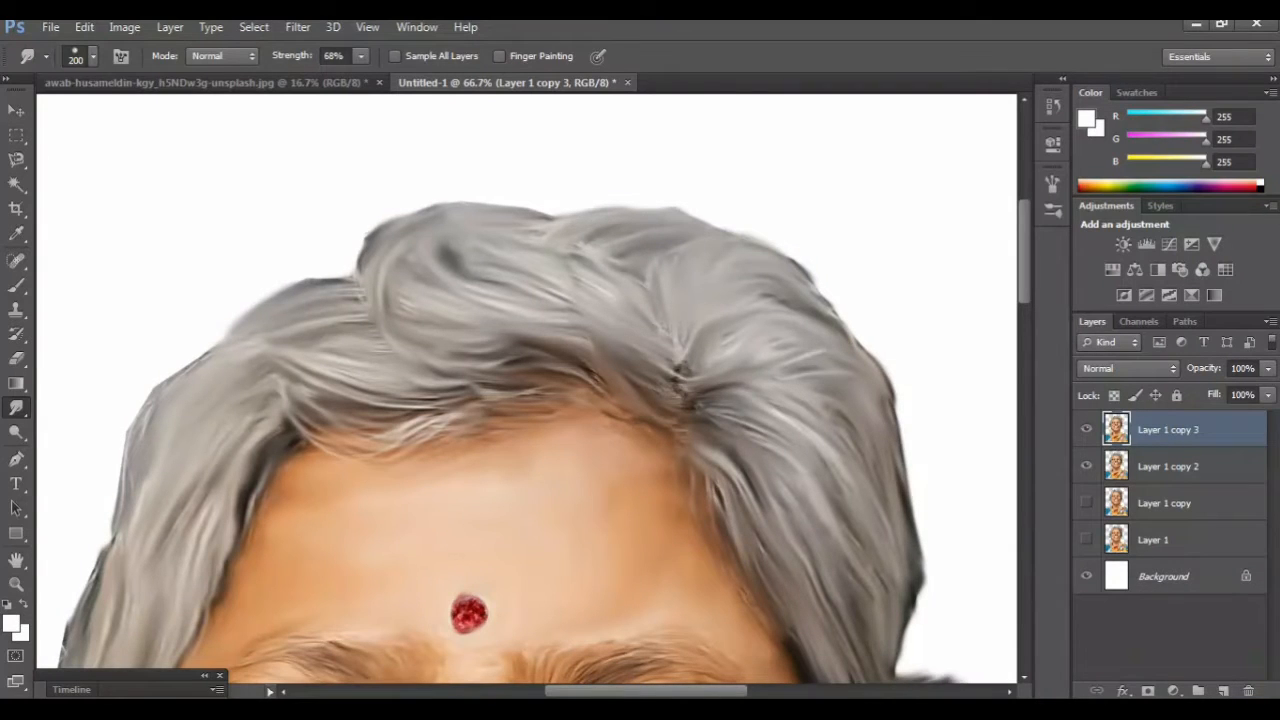
{"action": "left_click", "coordinate": [1086, 466]}
{"action": "scroll", "coordinate": [527, 390], "scroll_direction": "up", "scroll_amount": 2}
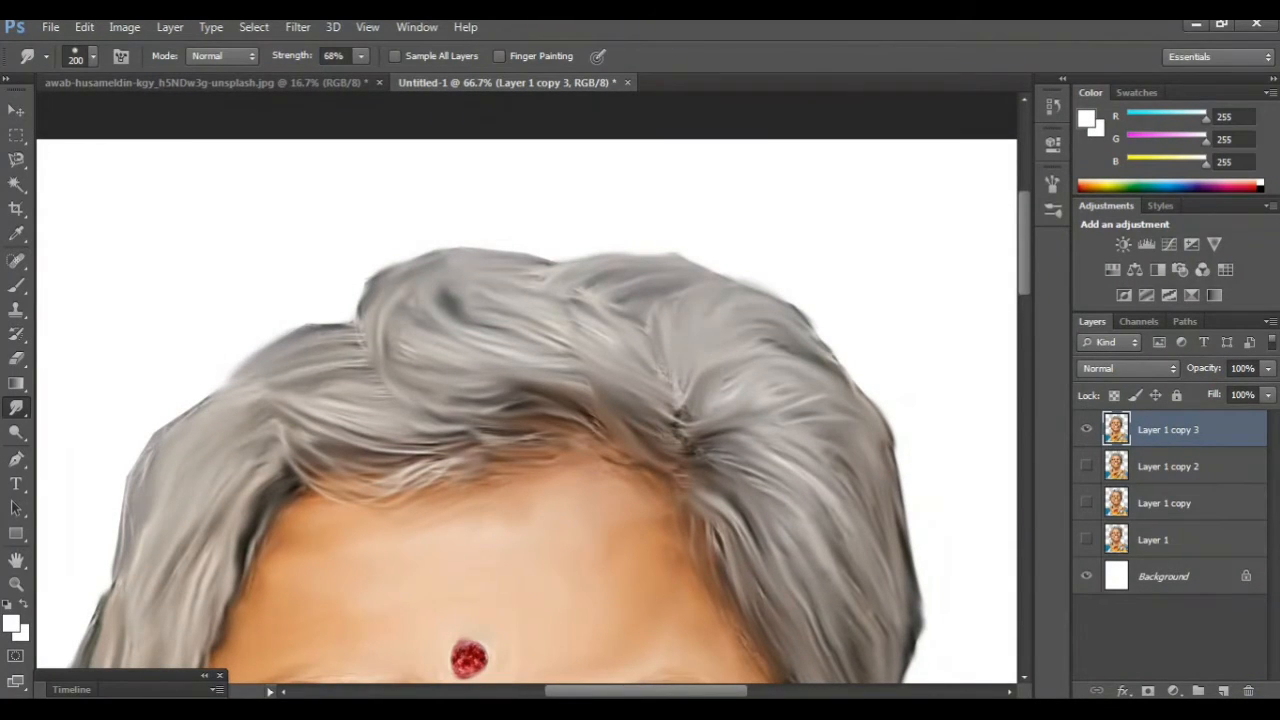
Smudge the hair's outline outward with the 200-pixel brush at 68% strength and add a new empty layer on top
{"action": "mouse_move", "coordinate": [396, 345]}
{"action": "left_mouse_down"}
{"action": "mouse_move", "coordinate": [380, 298]}
{"action": "mouse_move", "coordinate": [402, 260]}
{"action": "left_mouse_up"}
{"action": "left_click_drag", "start_coordinate": [462, 322], "coordinate": [450, 238]}
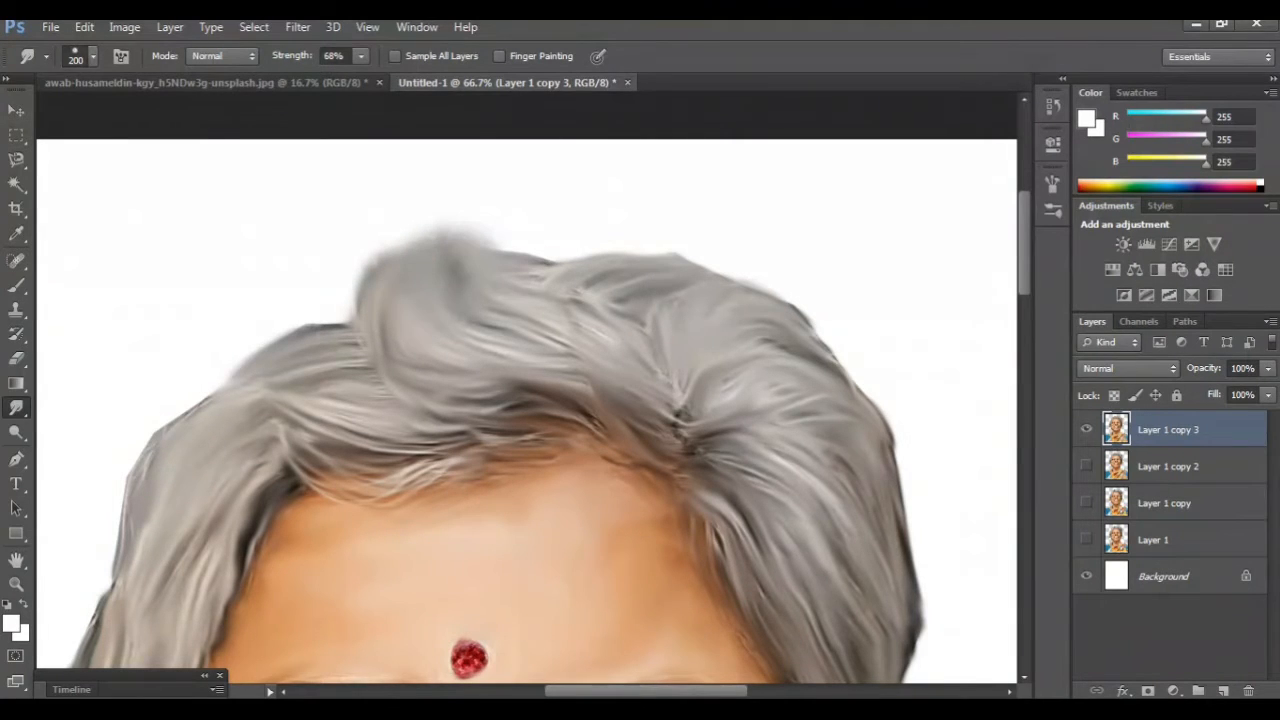
{"action": "left_click_drag", "start_coordinate": [508, 318], "coordinate": [512, 246]}
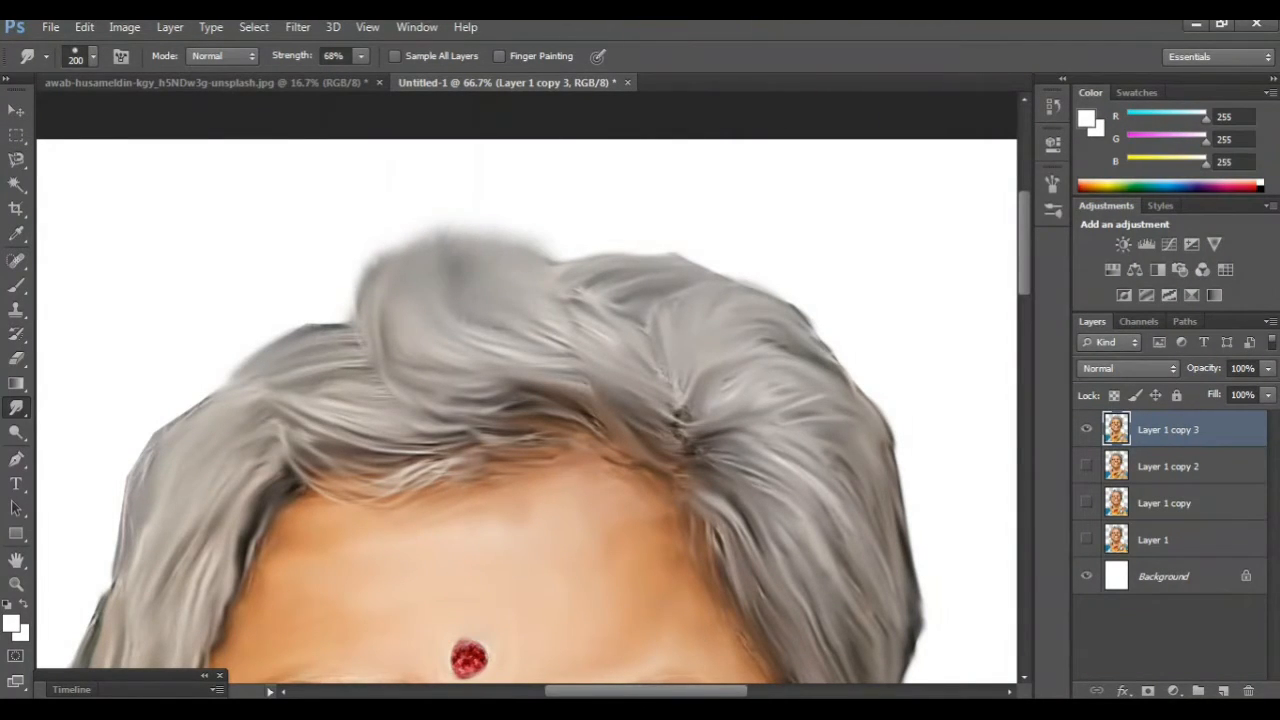
{"action": "left_click_drag", "start_coordinate": [594, 325], "coordinate": [618, 262]}
{"action": "mouse_move", "coordinate": [638, 325]}
{"action": "left_mouse_down"}
{"action": "mouse_move", "coordinate": [646, 284]}
{"action": "mouse_move", "coordinate": [682, 264]}
{"action": "mouse_move", "coordinate": [738, 270]}
{"action": "left_mouse_up"}
{"action": "left_click_drag", "start_coordinate": [760, 346], "coordinate": [802, 314]}
{"action": "mouse_move", "coordinate": [796, 384]}
{"action": "left_mouse_down"}
{"action": "mouse_move", "coordinate": [832, 350]}
{"action": "mouse_move", "coordinate": [854, 360]}
{"action": "left_mouse_up"}
{"action": "scroll", "coordinate": [640, 390], "scroll_direction": "right", "scroll_amount": 1}
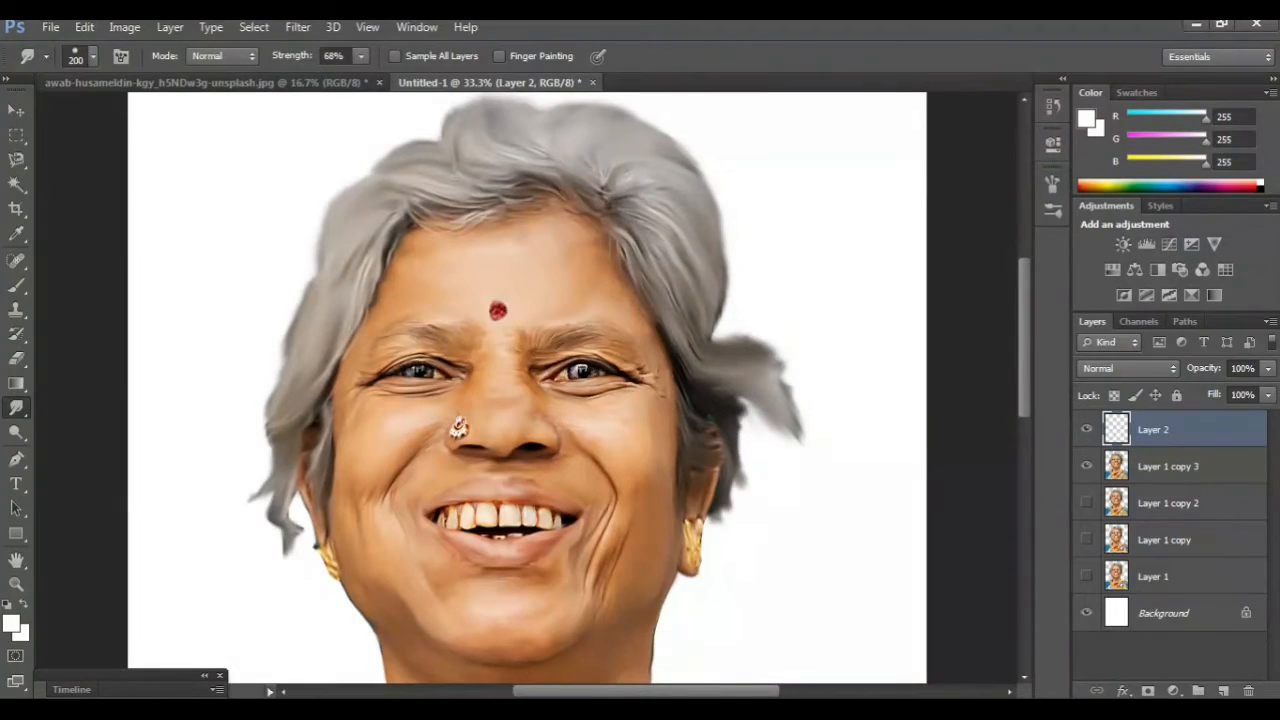
Switch from smudging to the standard Brush tool for painting on Layer 2
{"action": "key", "text": "b"}
{"action": "right_click", "coordinate": [16, 286]}
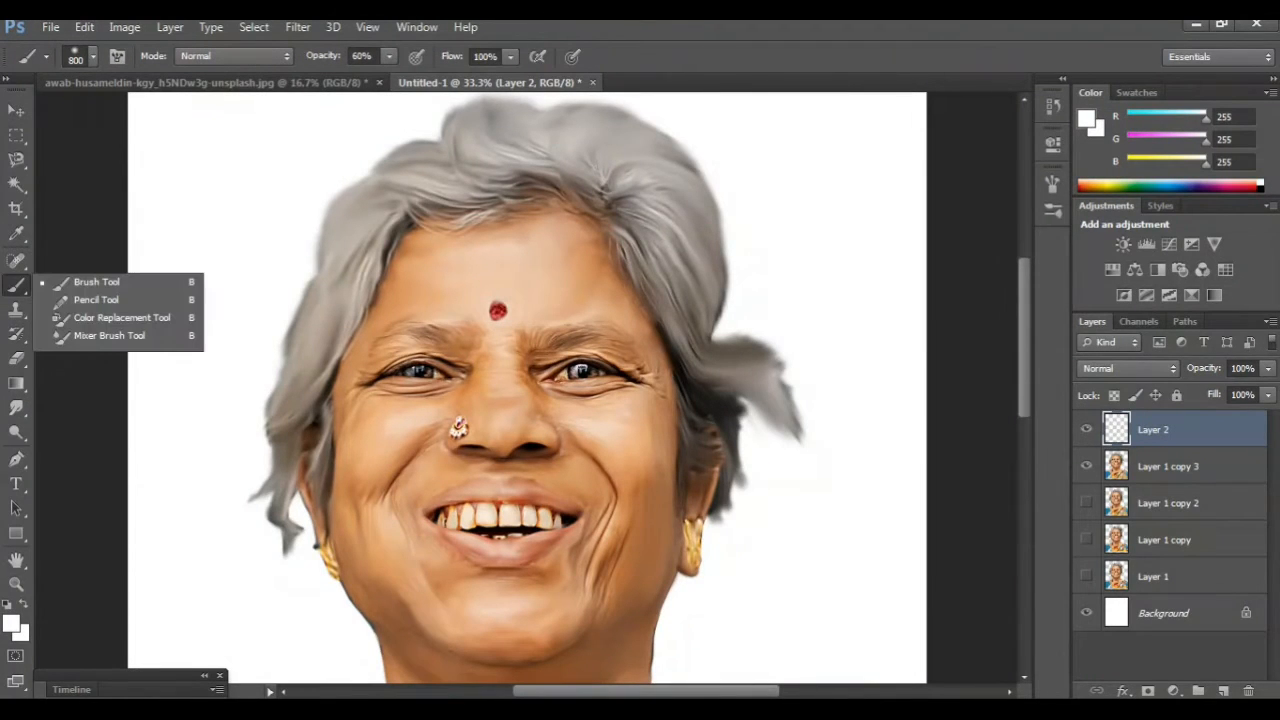
{"action": "left_click", "coordinate": [97, 283]}
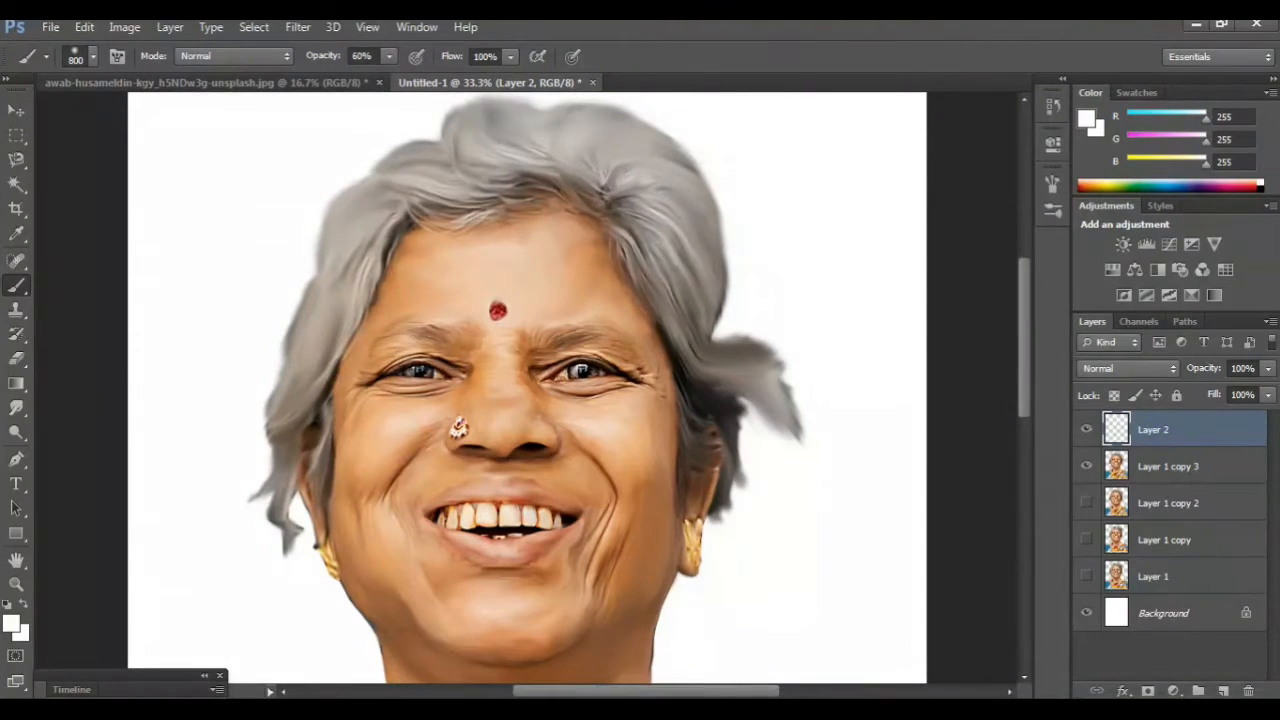
{"action": "left_click", "coordinate": [92, 56]}
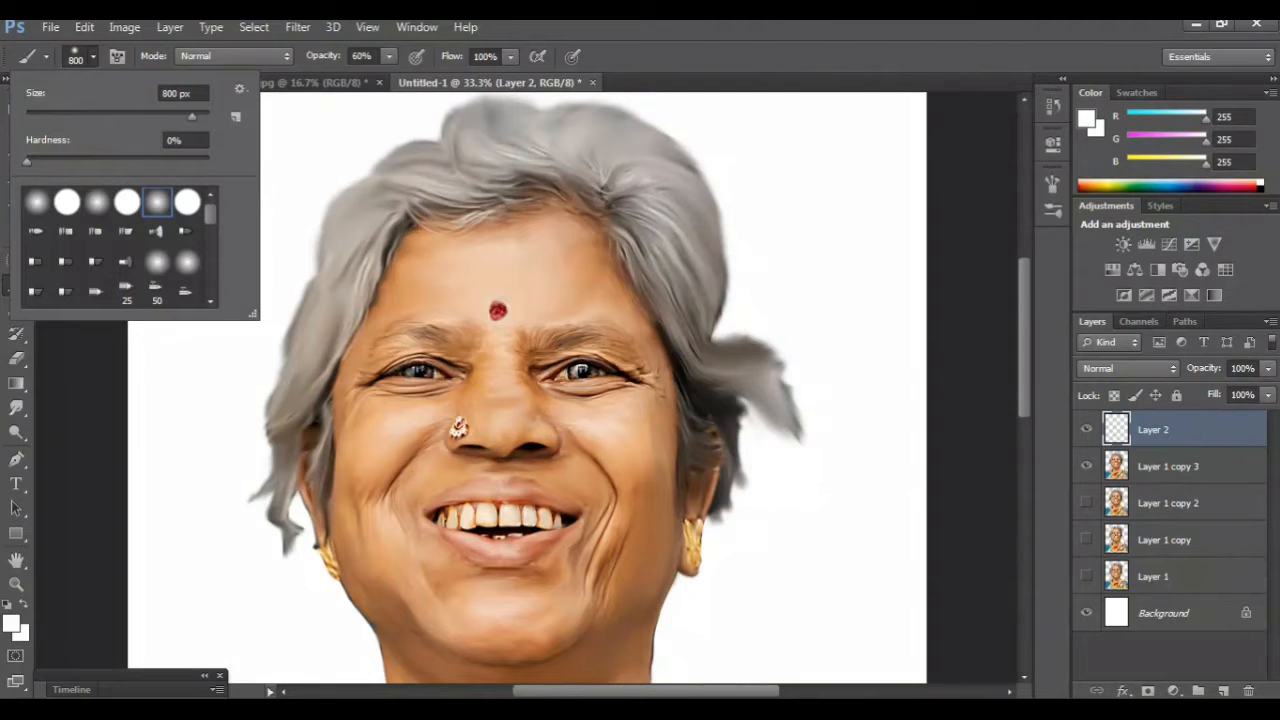
{"action": "left_click", "coordinate": [268, 462]}
{"action": "left_click", "coordinate": [268, 462]}
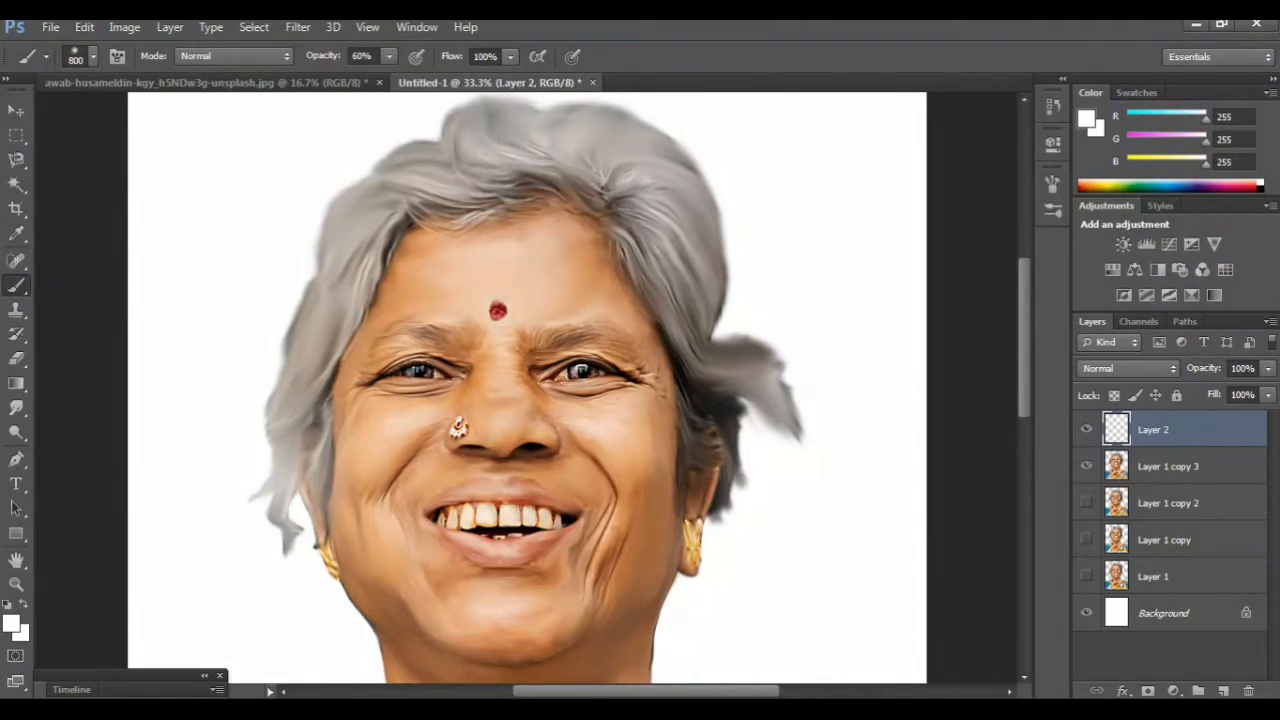
{"action": "key", "text": "ctrl+z"}
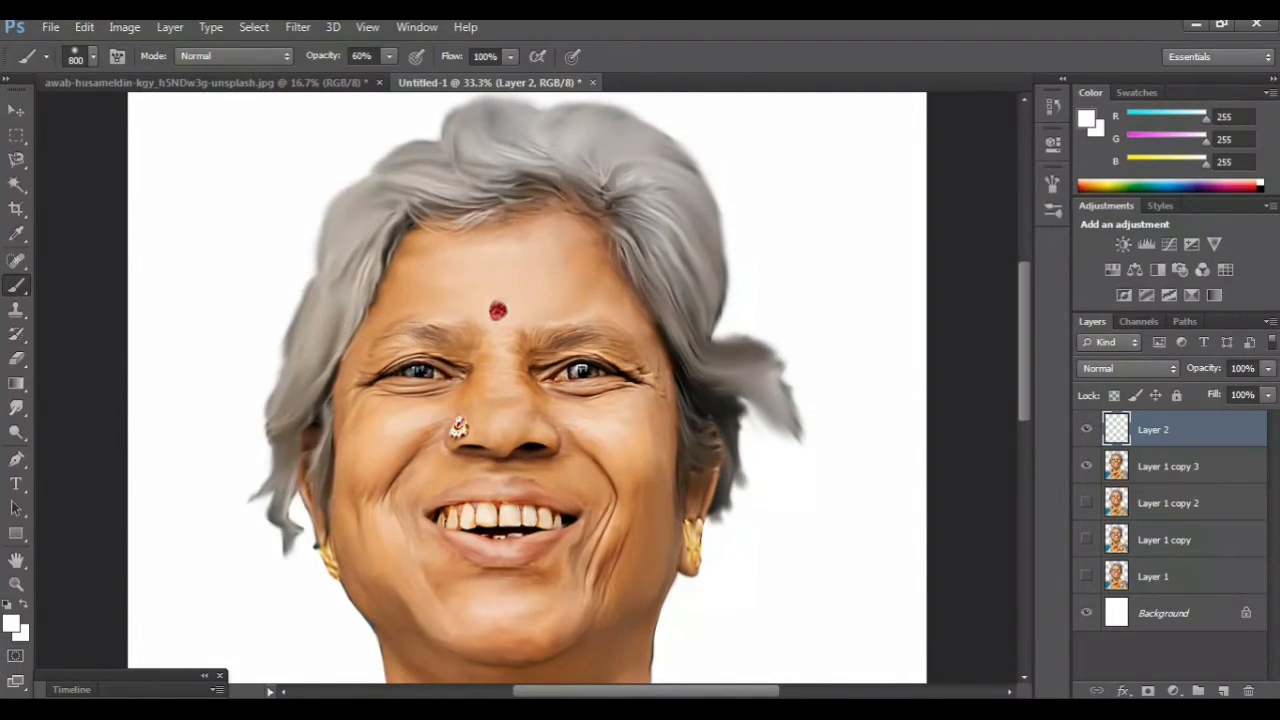
Move Layer 2 directly beneath Layer 1 copy 3 so that painting falls behind the portrait
{"action": "scroll", "coordinate": [527, 388], "scroll_direction": "down", "scroll_amount": 5}
{"action": "scroll", "coordinate": [527, 388], "scroll_direction": "up", "scroll_amount": 2}
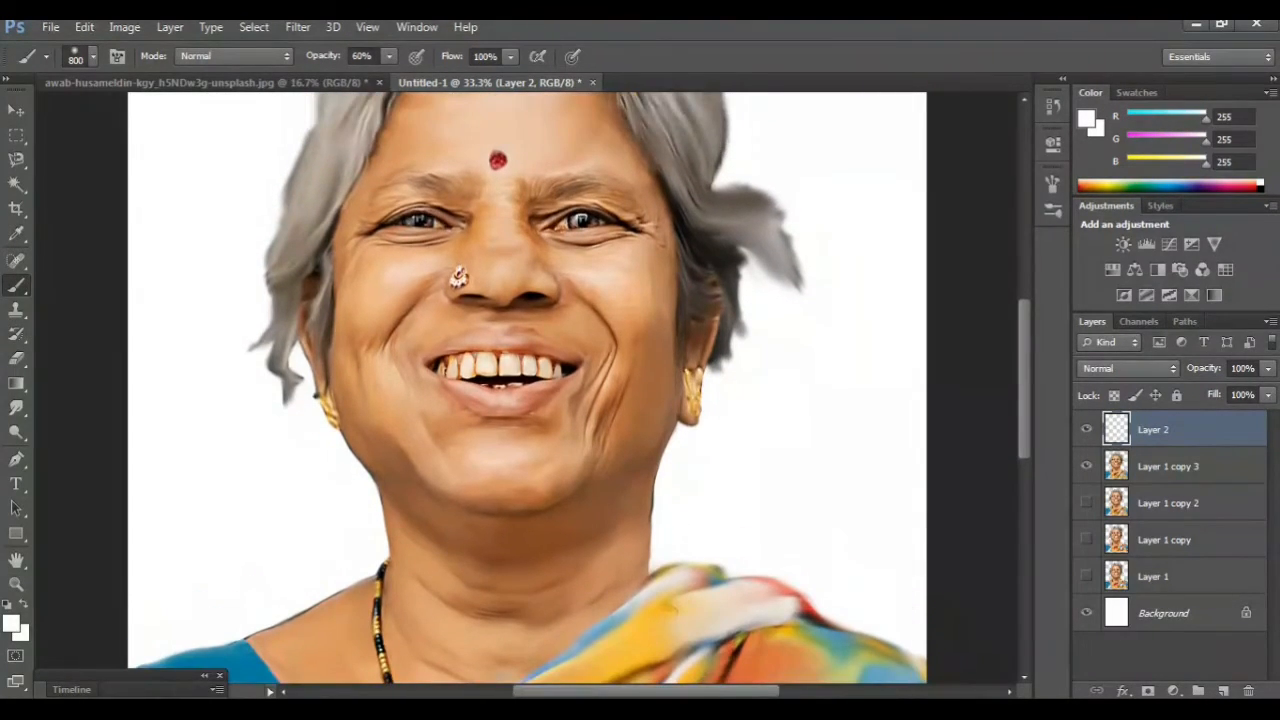
{"action": "left_click_drag", "start_coordinate": [1190, 430], "coordinate": [1190, 483]}
{"action": "scroll", "coordinate": [527, 388], "scroll_direction": "up", "scroll_amount": 3}
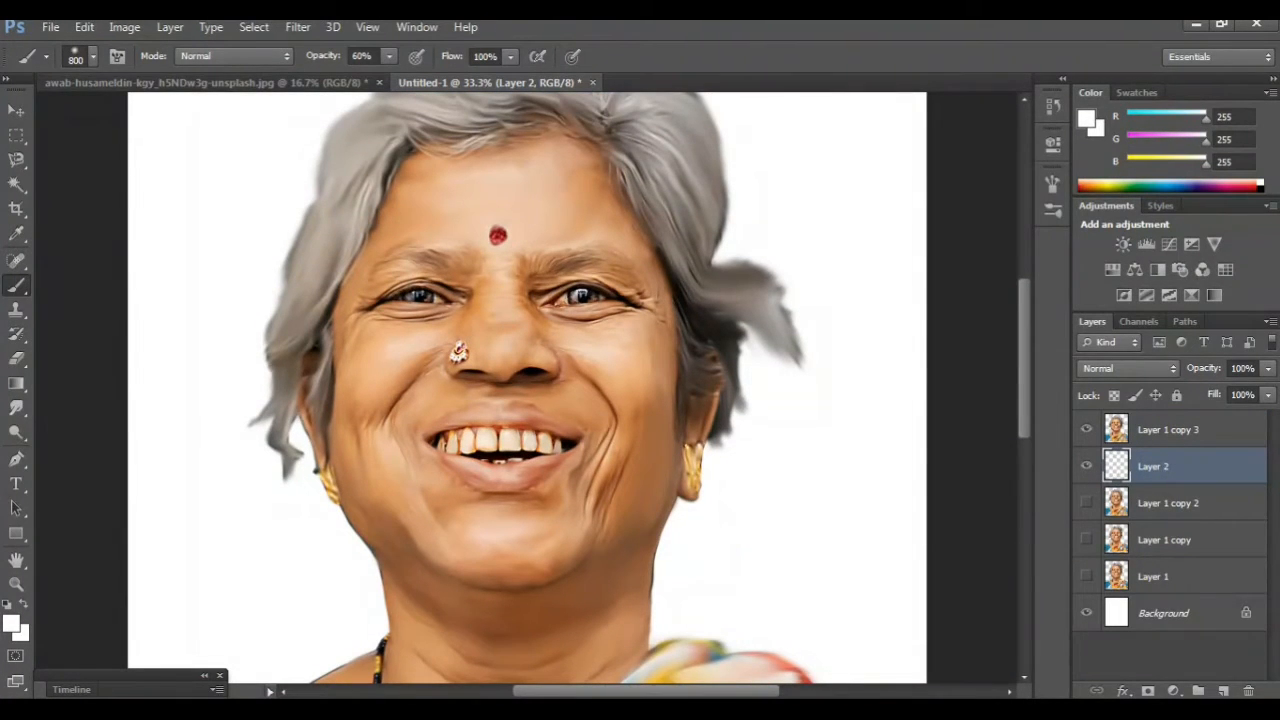
Choose the textured 300-pixel brush preset and enlarge it to 1400 pixels
{"action": "left_click", "coordinate": [92, 56]}
{"action": "scroll", "coordinate": [120, 245], "scroll_direction": "down", "scroll_amount": 10}
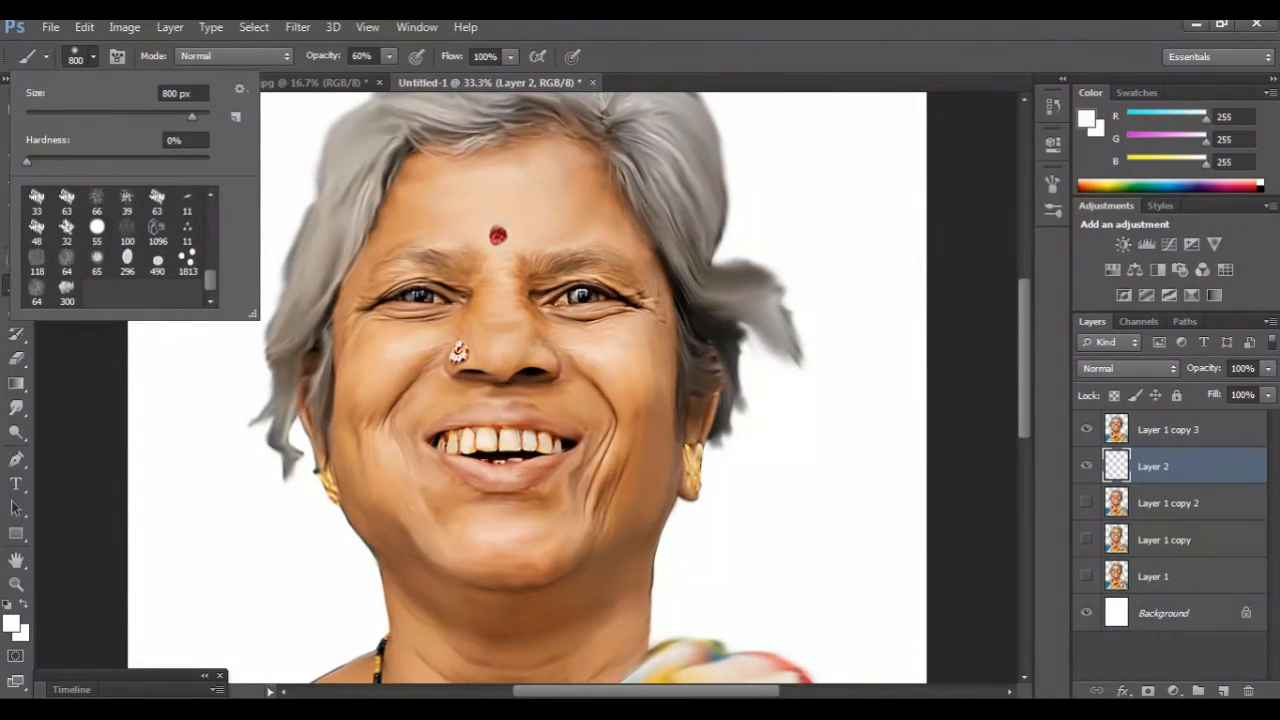
{"action": "double_click", "coordinate": [67, 290]}
{"action": "key", "text": "ctrl+minus"}
{"action": "key", "text": "ctrl+minus"}
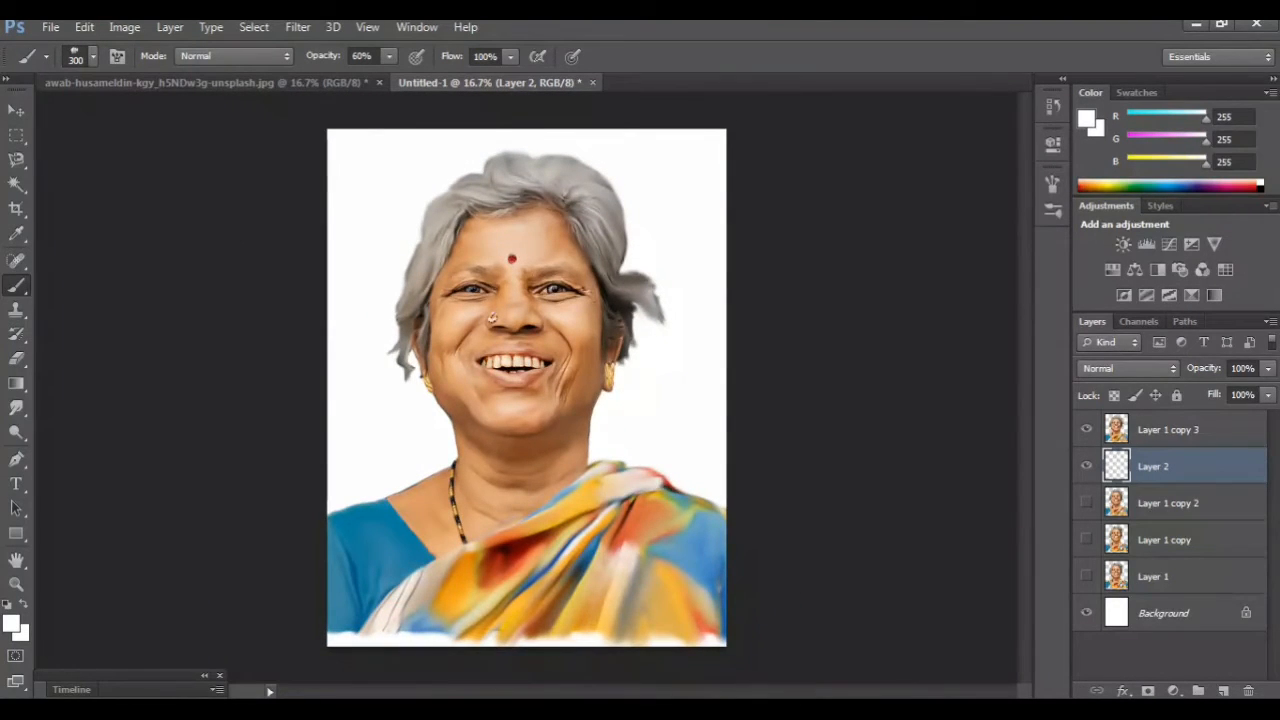
{"action": "key", "text": "bracketright"}
{"action": "key", "text": "bracketright"}
{"action": "key", "text": "bracketright"}
Sample the light blue of the sari and dab it at 60% opacity behind the neck and the sari-covered shoulder
{"action": "left_click", "coordinate": [686, 548], "text": "alt"}
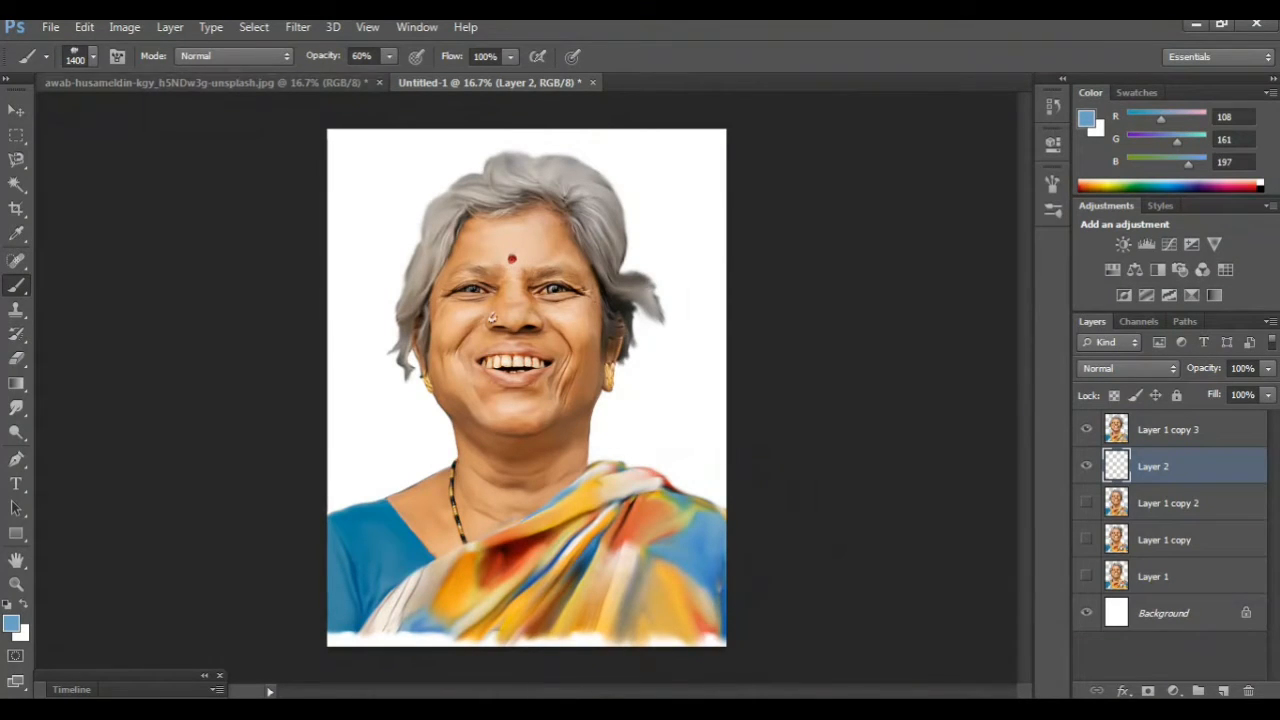
{"action": "left_click", "coordinate": [555, 487]}
{"action": "left_click", "coordinate": [630, 525]}
{"action": "left_click", "coordinate": [722, 498]}
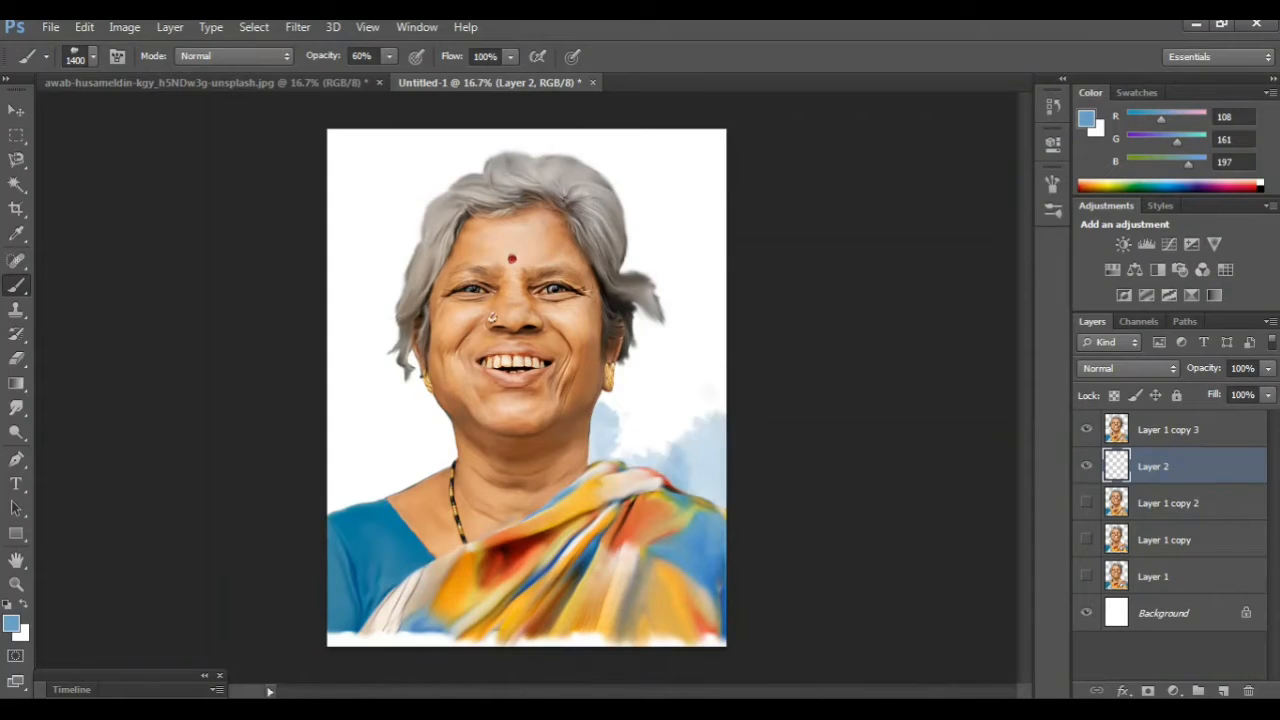
Dab the light blue at 60% opacity across the lower background on both sides of the neck, up to ear height
{"action": "left_click", "coordinate": [702, 448]}
{"action": "left_click", "coordinate": [668, 408]}
{"action": "left_click", "coordinate": [598, 425]}
{"action": "left_click", "coordinate": [570, 448]}
{"action": "left_click", "coordinate": [440, 462]}
{"action": "left_click", "coordinate": [460, 508]}
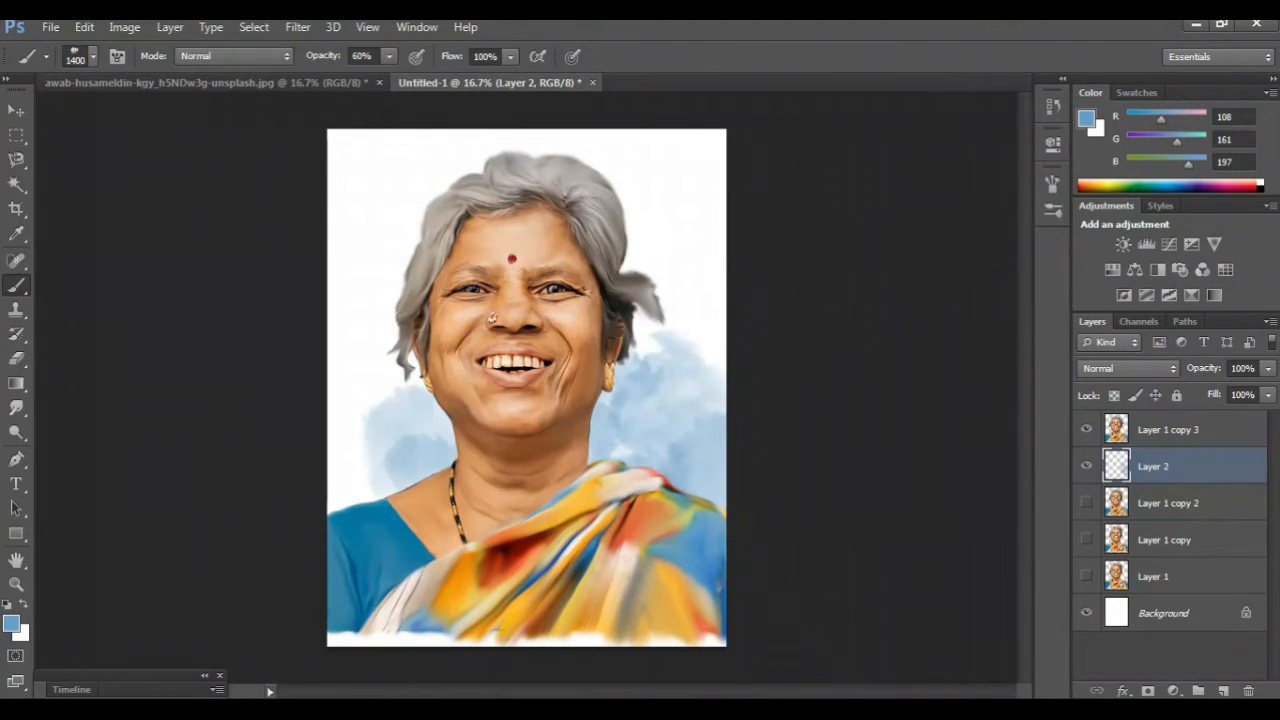
{"action": "left_click", "coordinate": [388, 446]}
{"action": "left_click", "coordinate": [352, 458]}
{"action": "left_click", "coordinate": [335, 510]}
{"action": "left_click", "coordinate": [475, 415]}
{"action": "left_click", "coordinate": [676, 412]}
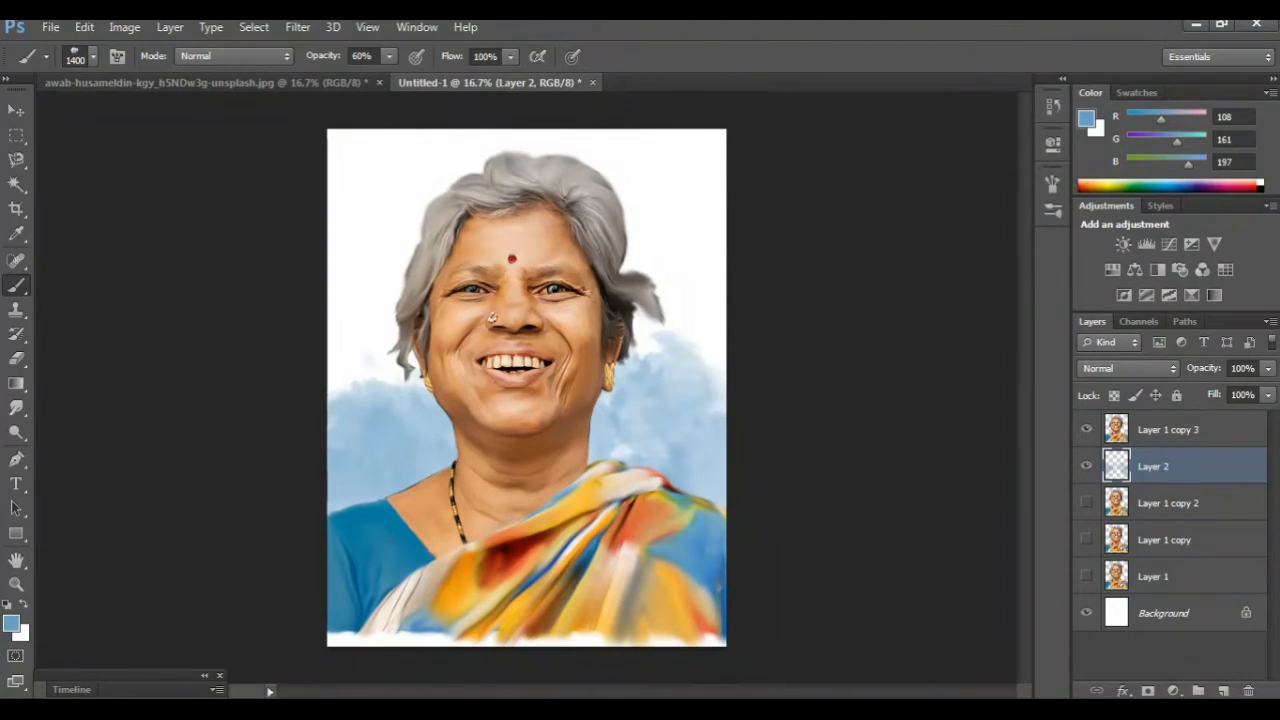
Layer a second pass of light blue behind both shoulders to deepen the lower background
{"action": "left_click", "coordinate": [638, 412]}
{"action": "left_click", "coordinate": [708, 468]}
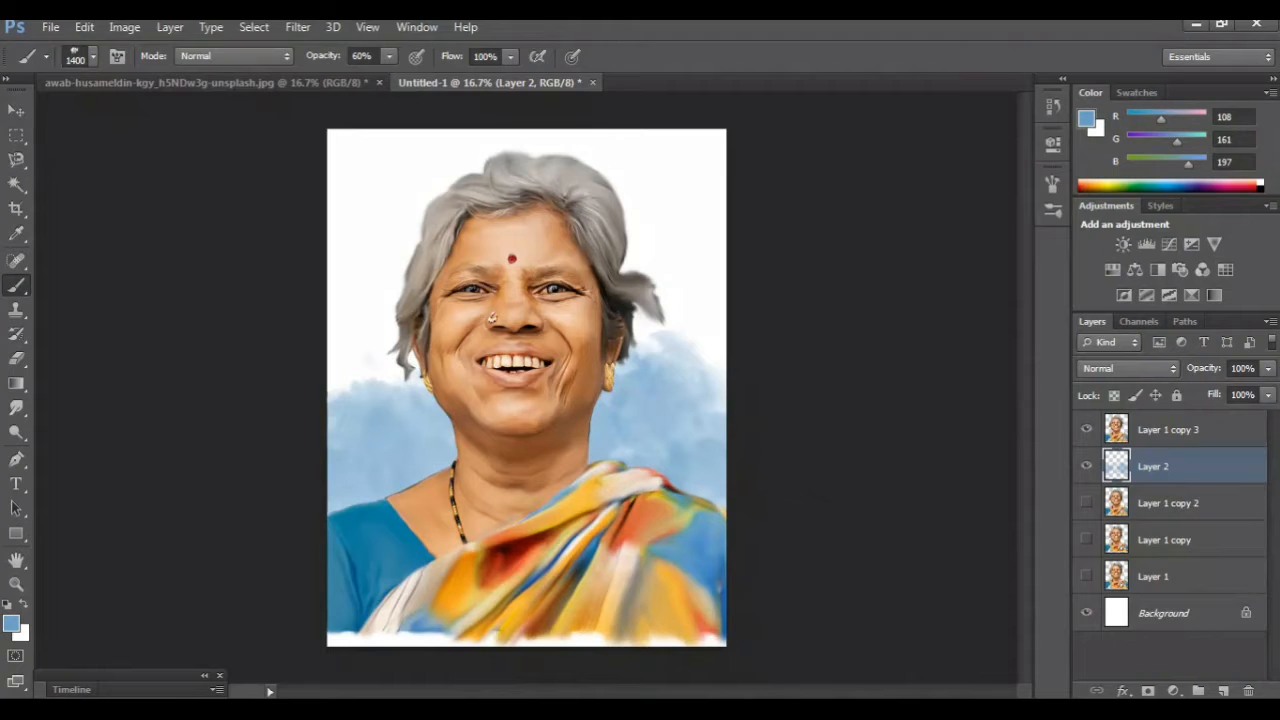
{"action": "left_click", "coordinate": [436, 450]}
{"action": "left_click", "coordinate": [414, 450]}
{"action": "left_click", "coordinate": [342, 484]}
{"action": "left_click", "coordinate": [368, 432]}
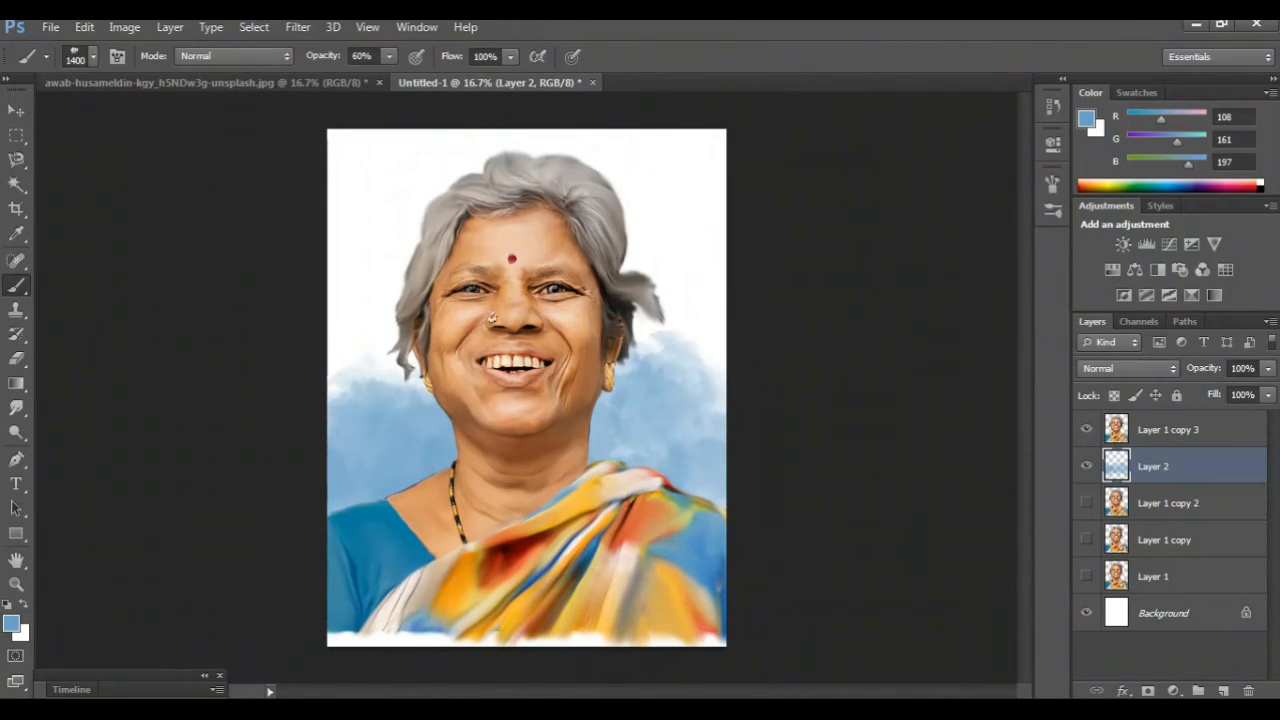
Sample the teal blue of the blouse and dab it on the background to the left of the hair and ear
{"action": "left_click", "coordinate": [362, 520], "text": "alt"}
{"action": "left_click", "coordinate": [384, 340]}
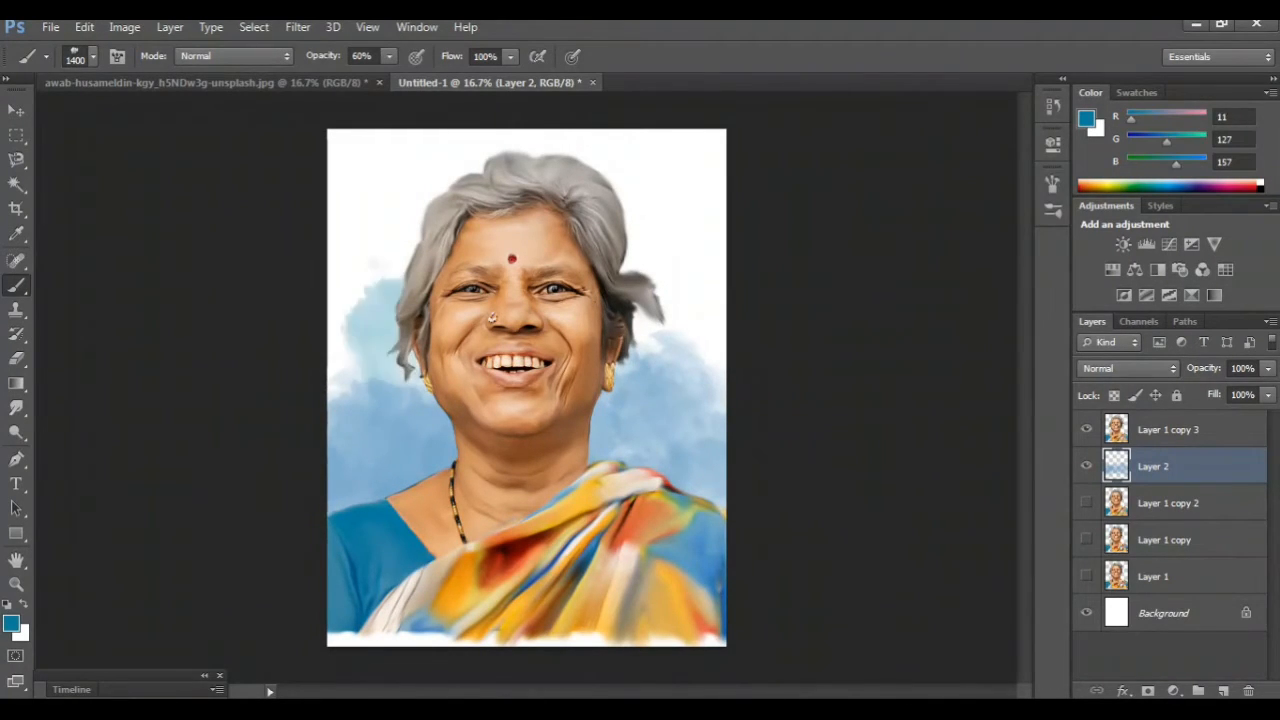
{"action": "left_click", "coordinate": [370, 330]}
{"action": "left_click", "coordinate": [342, 300]}
{"action": "left_click", "coordinate": [350, 235]}
{"action": "left_click", "coordinate": [390, 260]}
Dab the same teal over the background to the right of the hair, from ear level up to forehead level
{"action": "left_click", "coordinate": [660, 290]}
{"action": "left_click", "coordinate": [690, 315]}
{"action": "left_click", "coordinate": [690, 335]}
{"action": "left_click", "coordinate": [682, 340]}
{"action": "left_click", "coordinate": [697, 282]}
{"action": "left_click", "coordinate": [676, 241]}
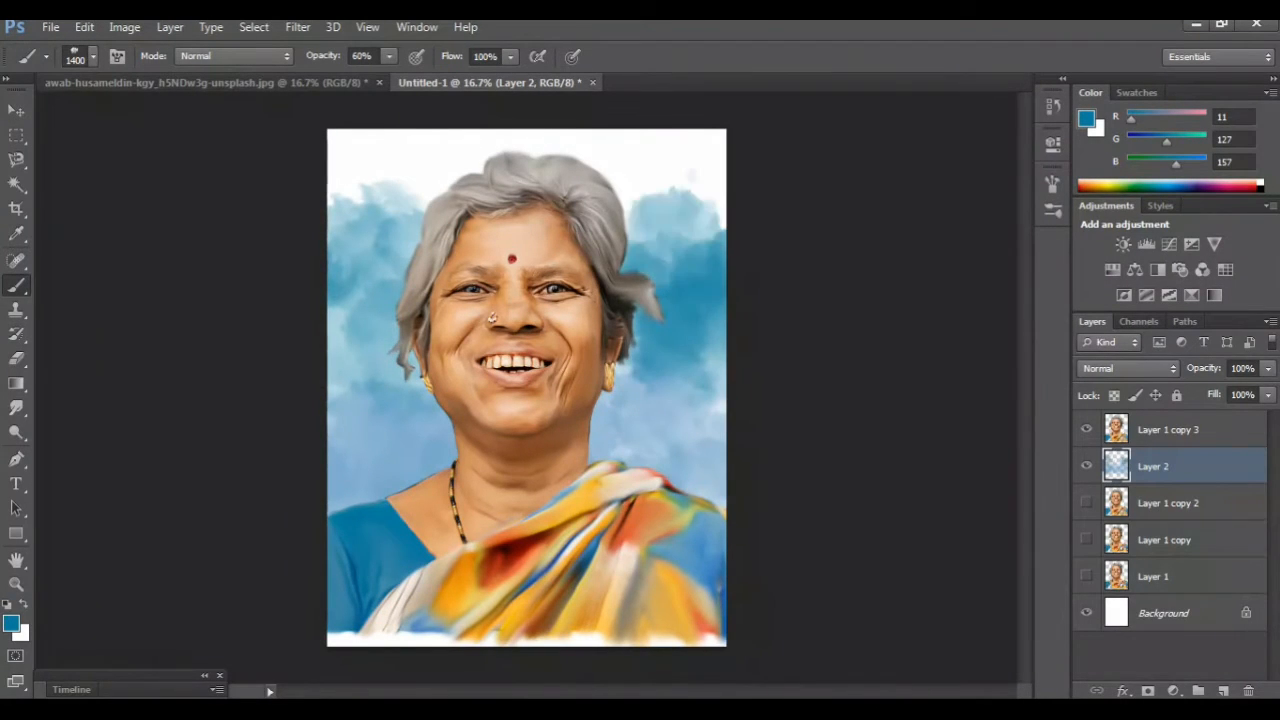
{"action": "left_click", "coordinate": [652, 228]}
Extend the teal over the upper-left part of the background, up to the canvas corner and above the hair
{"action": "left_click", "coordinate": [365, 320]}
{"action": "left_click", "coordinate": [385, 200]}
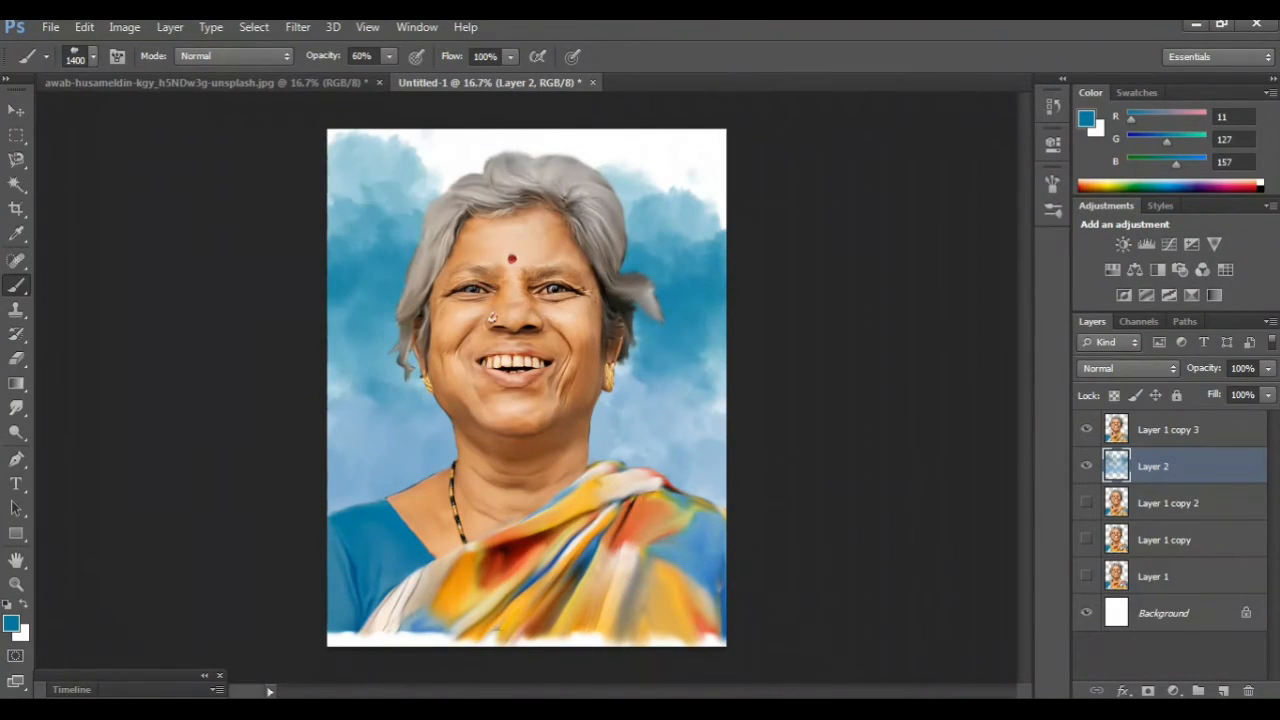
{"action": "left_click", "coordinate": [432, 172]}
{"action": "left_click", "coordinate": [485, 148]}
{"action": "left_click", "coordinate": [368, 158]}
{"action": "left_click", "coordinate": [378, 192]}
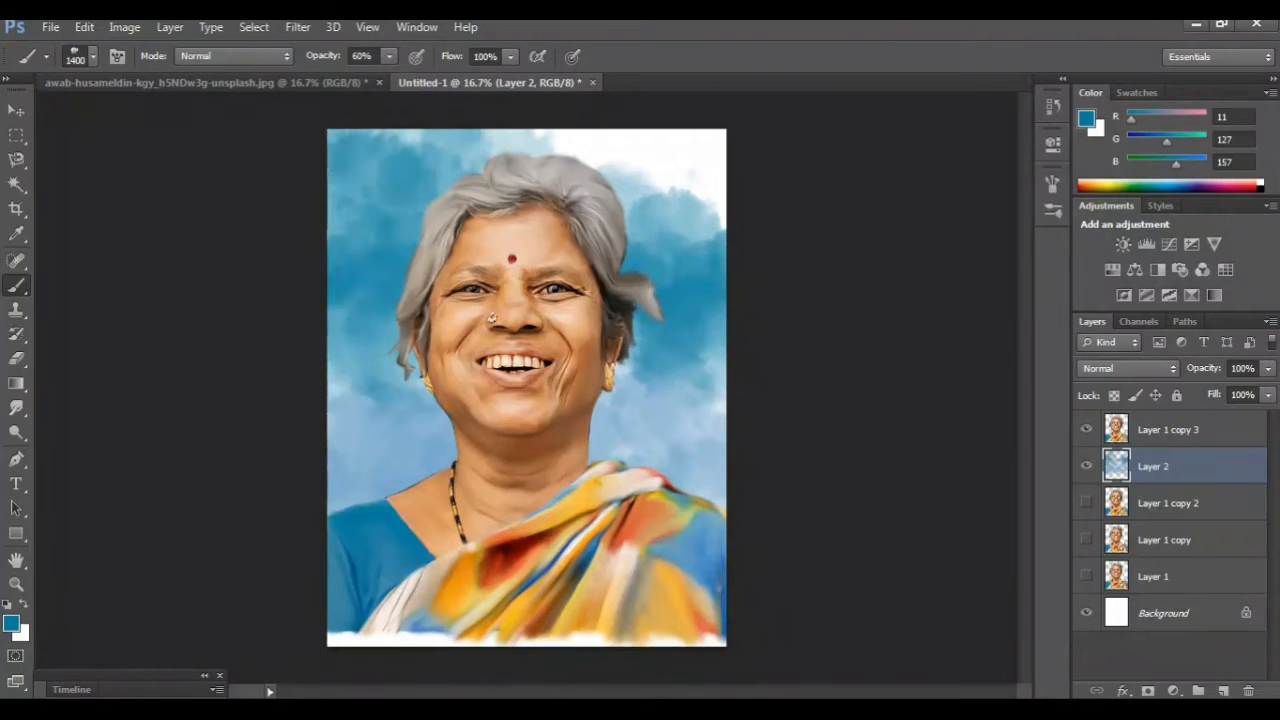
Fill the remaining white above the hair and in the upper-right corner of the canvas with teal
{"action": "left_click", "coordinate": [538, 142]}
{"action": "left_click", "coordinate": [585, 142]}
{"action": "left_click", "coordinate": [622, 150]}
{"action": "left_click", "coordinate": [668, 203]}
{"action": "left_click", "coordinate": [718, 140]}
{"action": "left_click", "coordinate": [722, 204]}
{"action": "left_click", "coordinate": [645, 165]}
{"action": "left_click", "coordinate": [520, 138]}
{"action": "left_click", "coordinate": [440, 142]}
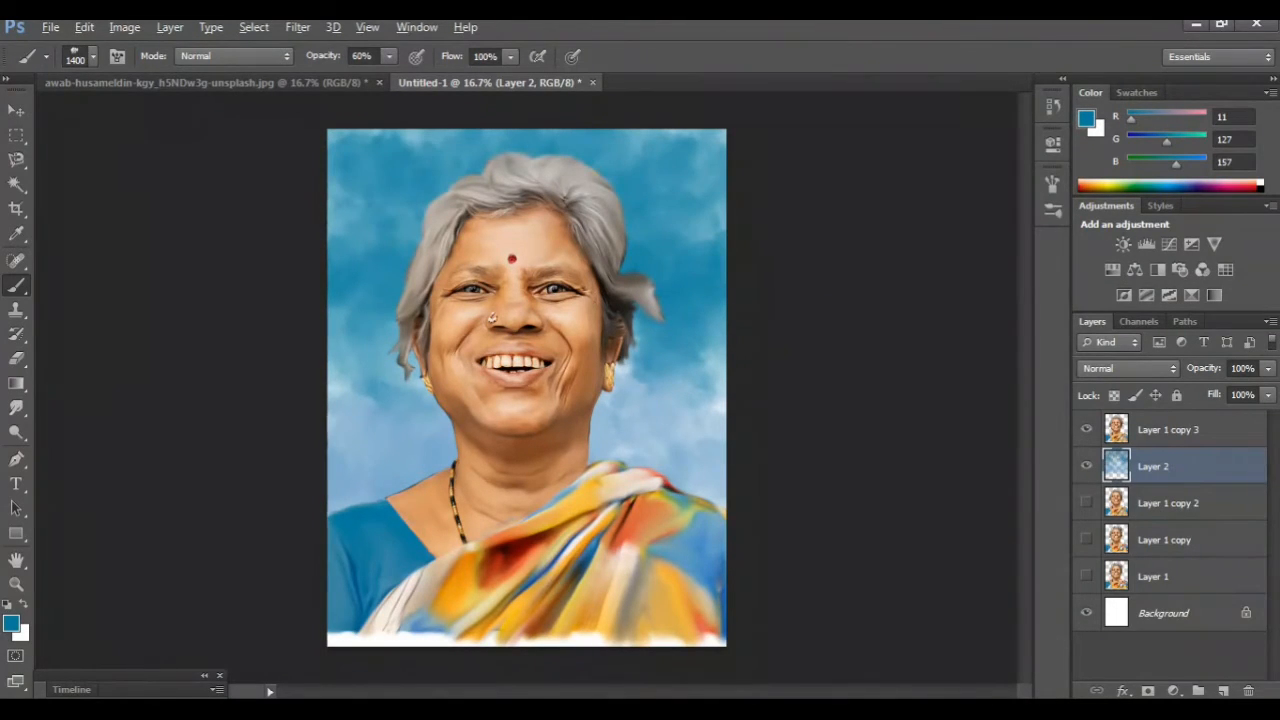
Sample the sari's light blue and dab it over the lower background to soften the transition into the teal
{"action": "left_click", "coordinate": [717, 532], "text": "alt"}
{"action": "left_click", "coordinate": [702, 467]}
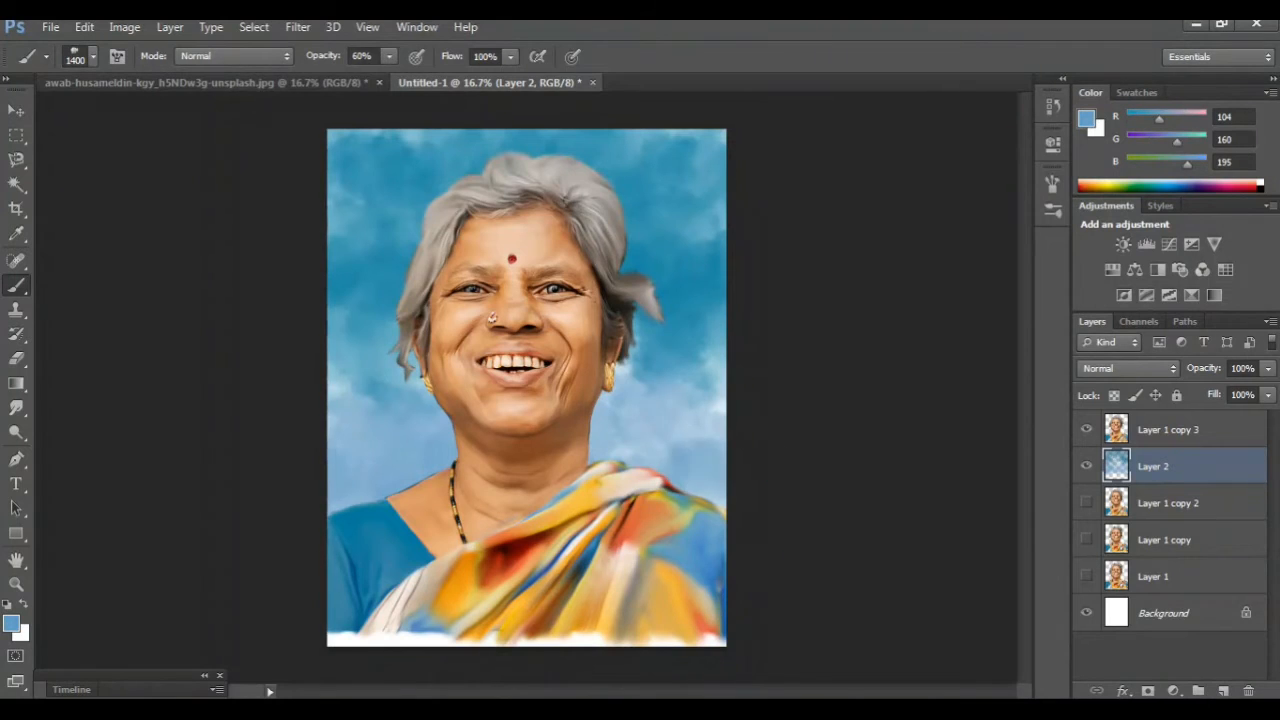
{"action": "left_click", "coordinate": [688, 440]}
{"action": "left_click", "coordinate": [714, 384]}
{"action": "left_click", "coordinate": [636, 412]}
{"action": "left_click", "coordinate": [640, 365]}
{"action": "left_click", "coordinate": [366, 440]}
{"action": "left_click", "coordinate": [395, 422]}
{"action": "left_click", "coordinate": [622, 443]}
{"action": "left_click", "coordinate": [363, 340]}
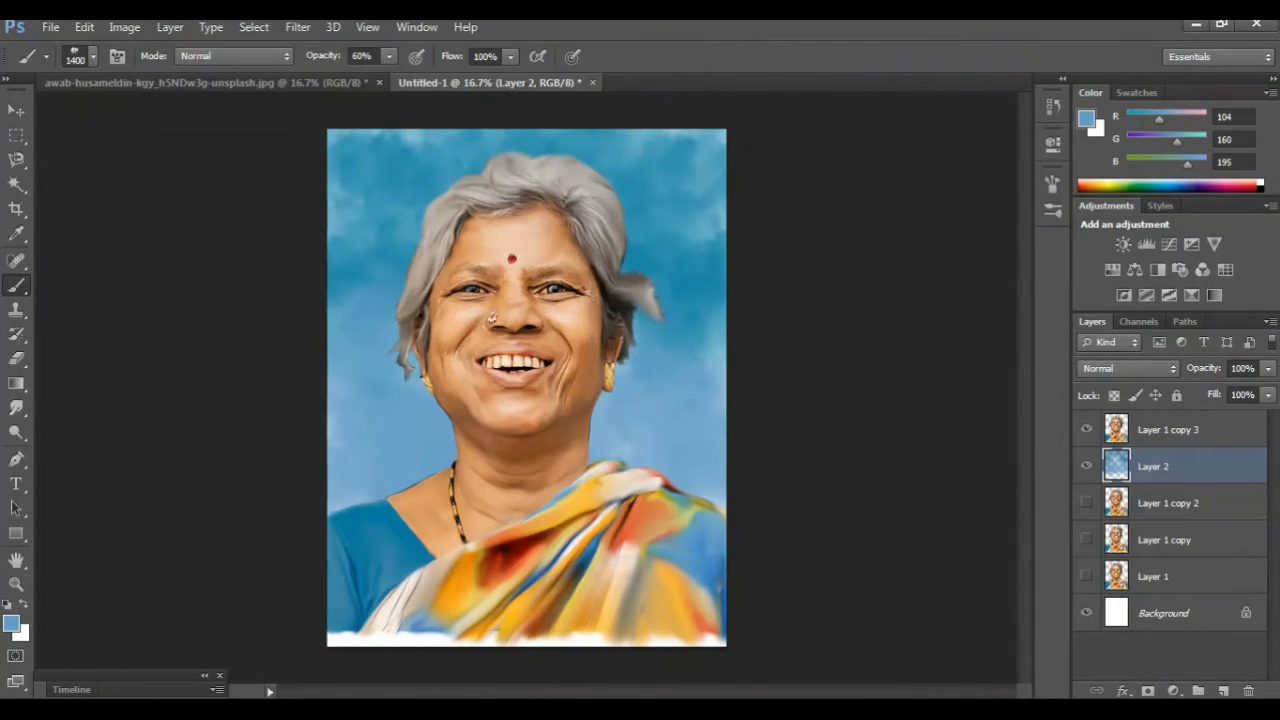
Dab the same light blue over the teal on both sides of the hair to vary the tone
{"action": "left_click", "coordinate": [677, 198]}
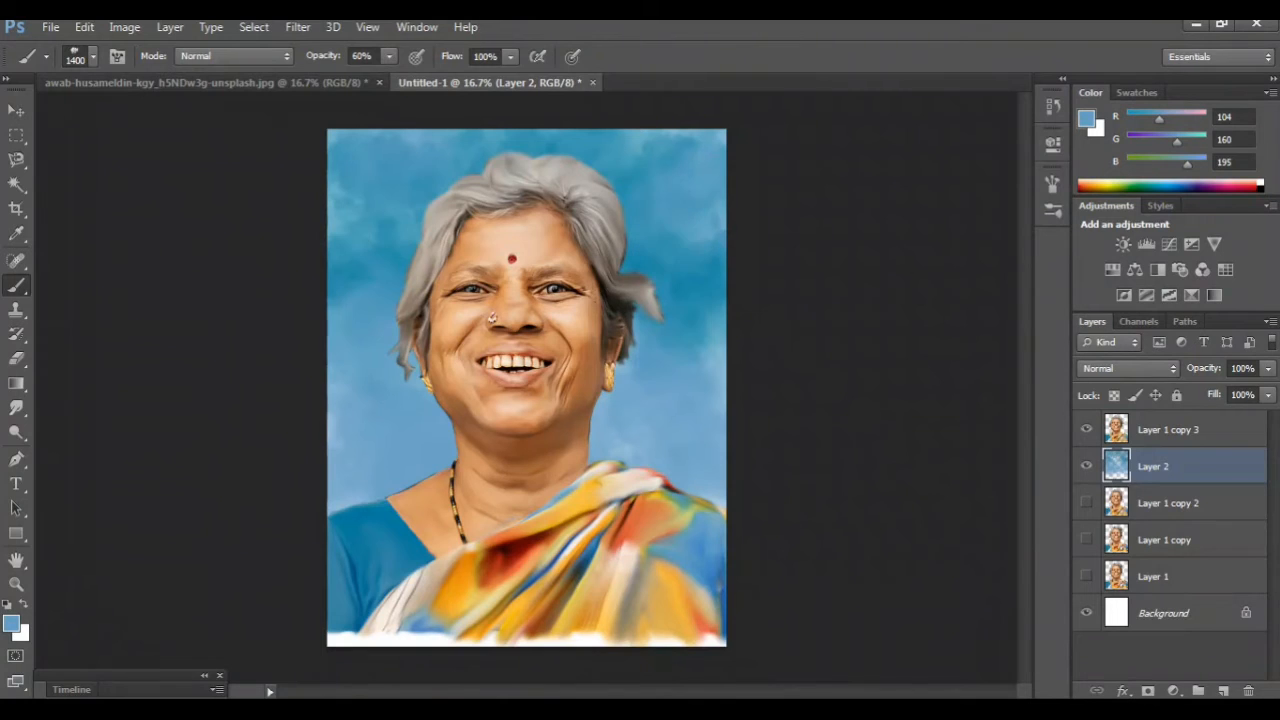
{"action": "left_click", "coordinate": [682, 286]}
{"action": "left_click", "coordinate": [374, 238]}
{"action": "left_click", "coordinate": [348, 277]}
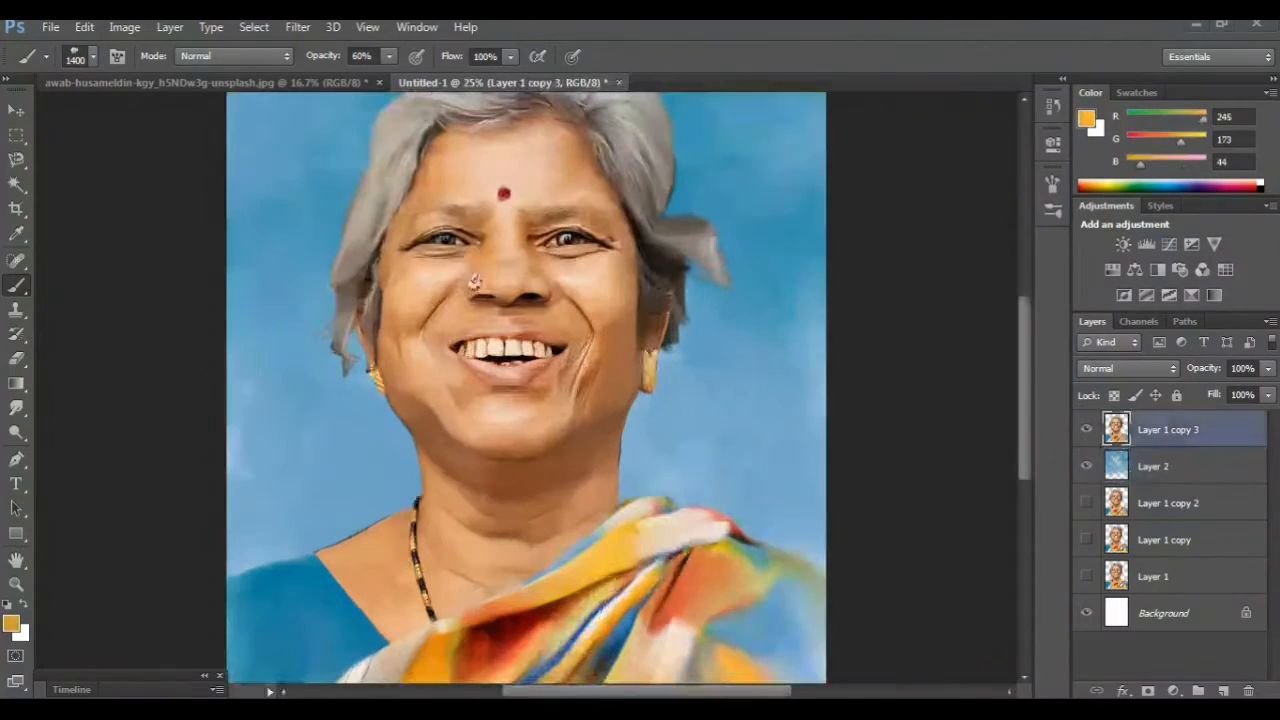
Reactivate Layer 2 and dab the sampled orange on the background on both sides of the neck
{"action": "left_click", "coordinate": [1156, 467]}
{"action": "left_click", "coordinate": [656, 455]}
{"action": "left_click", "coordinate": [690, 462]}
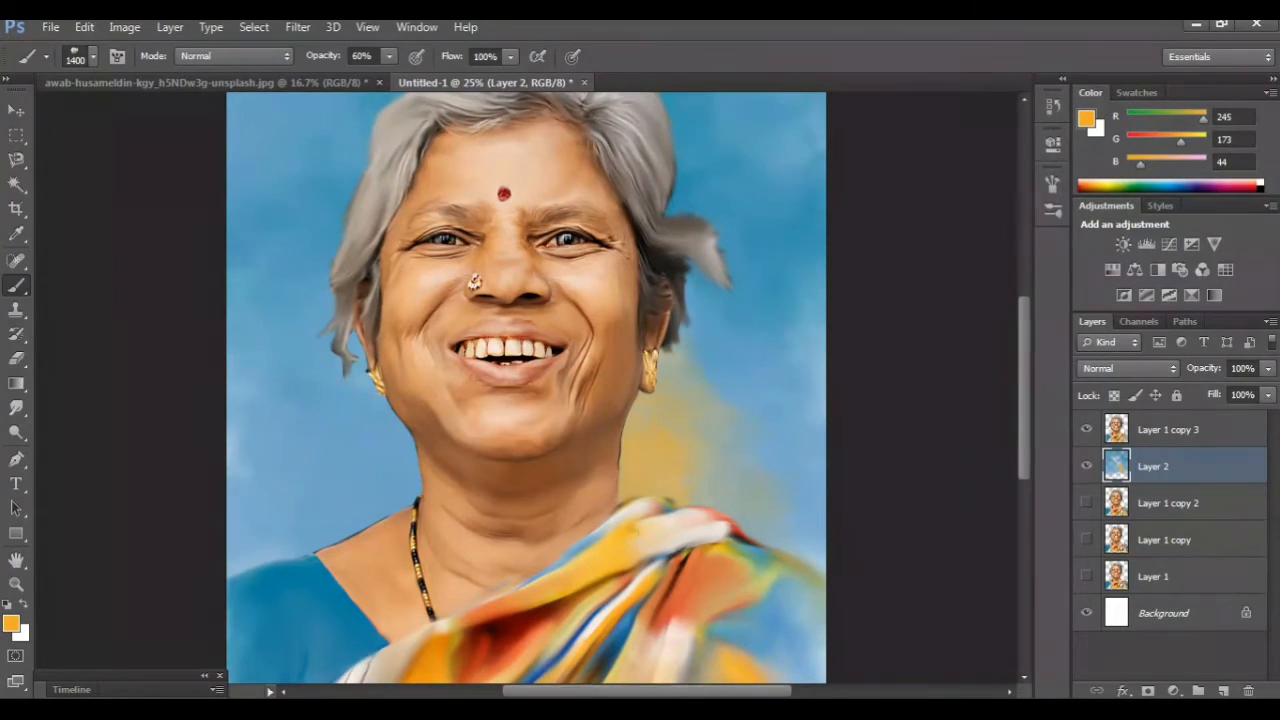
{"action": "left_click", "coordinate": [357, 458]}
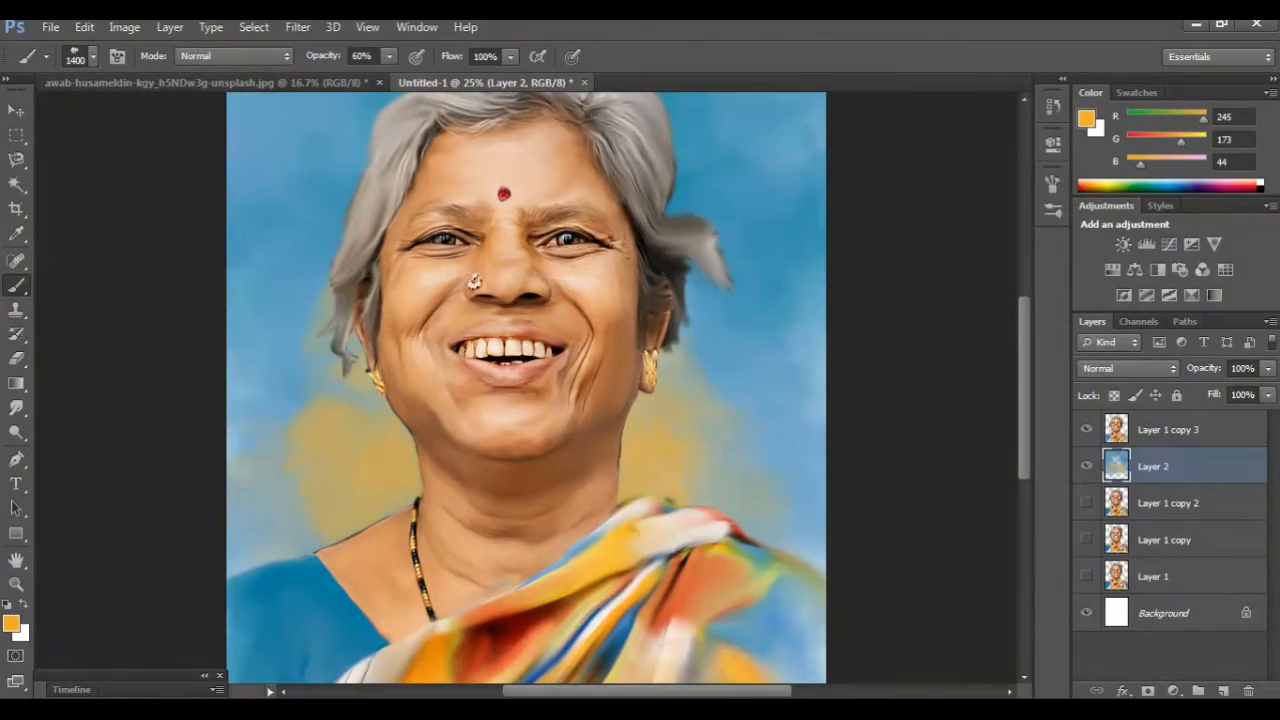
{"action": "left_click", "coordinate": [740, 420]}
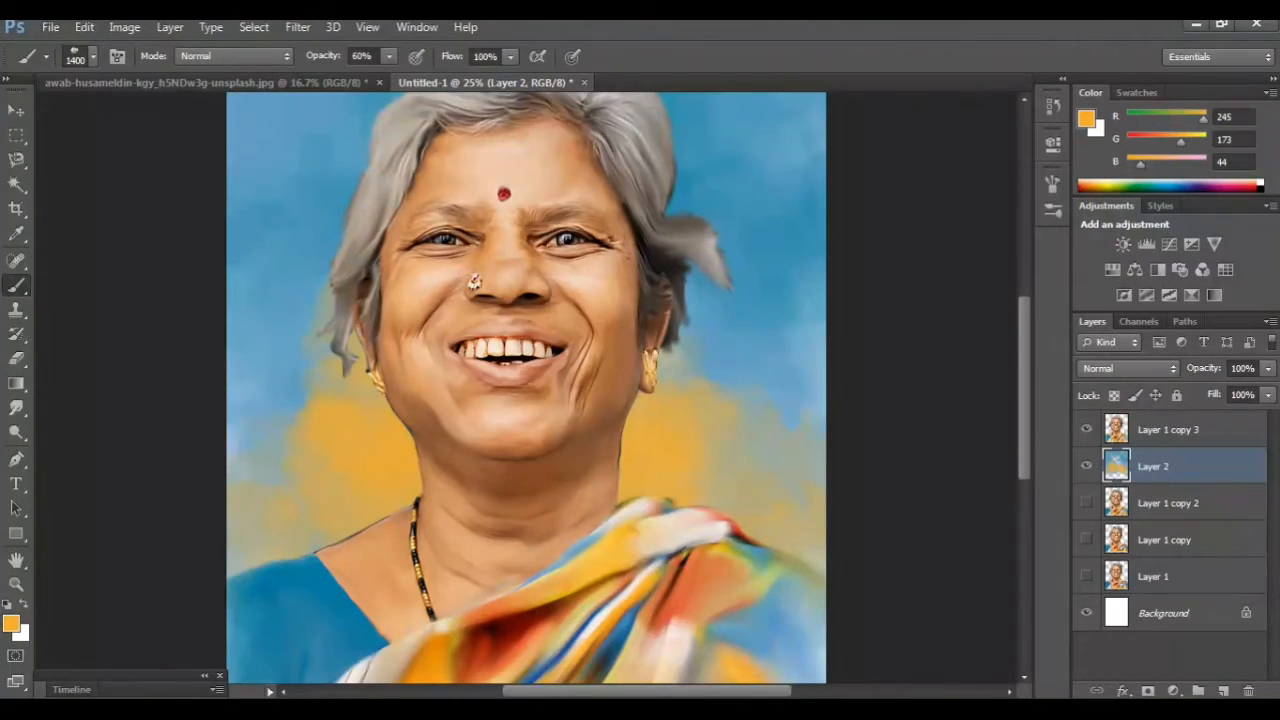
Dab orange on the background along the right side of the hair
{"action": "scroll", "coordinate": [526, 389], "scroll_direction": "up", "scroll_amount": 3}
{"action": "scroll", "coordinate": [526, 389], "scroll_direction": "down", "scroll_amount": 5}
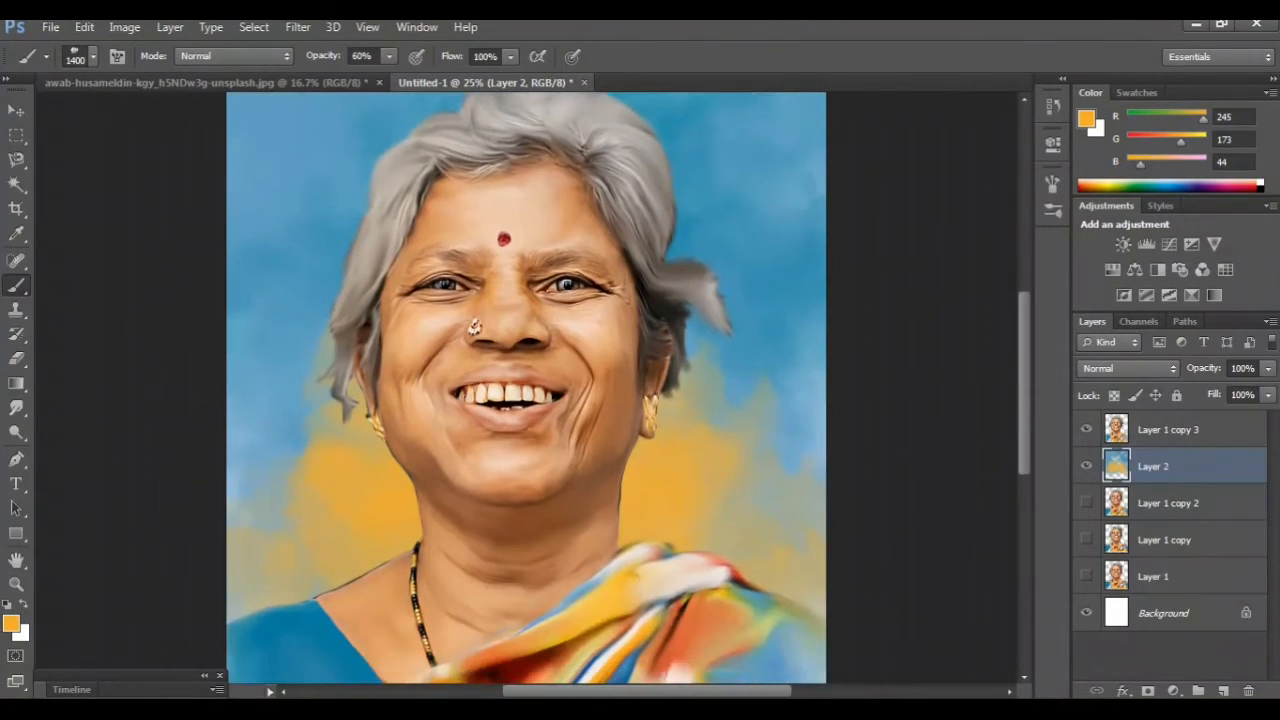
{"action": "scroll", "coordinate": [526, 389], "scroll_direction": "up", "scroll_amount": 1}
{"action": "scroll", "coordinate": [526, 389], "scroll_direction": "down", "scroll_amount": 3}
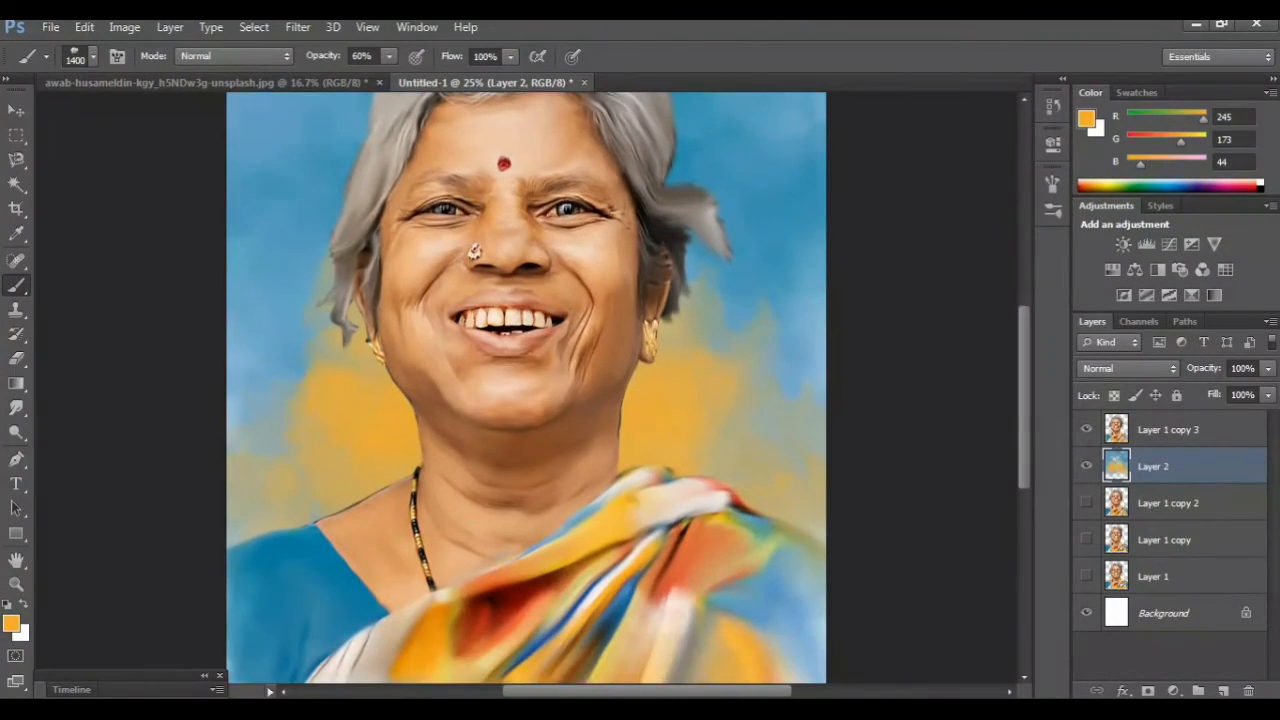
{"action": "scroll", "coordinate": [526, 389], "scroll_direction": "up", "scroll_amount": 3}
{"action": "scroll", "coordinate": [526, 389], "scroll_direction": "up", "scroll_amount": 3}
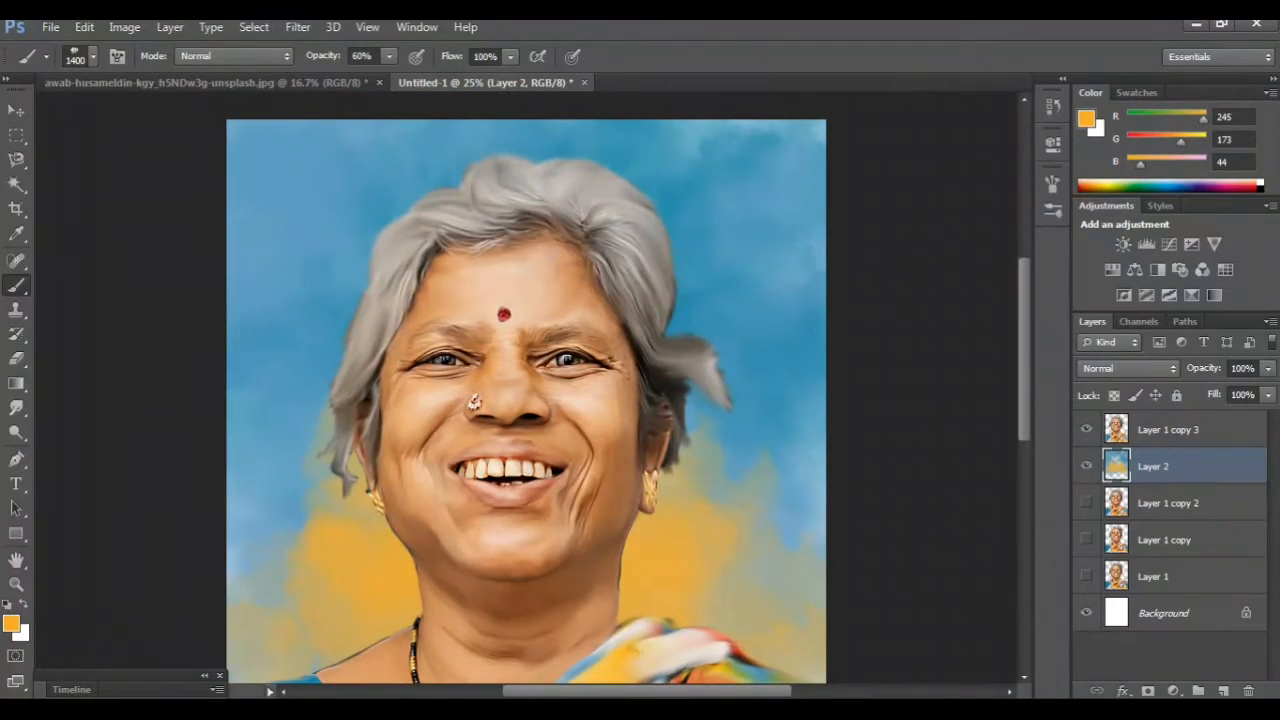
{"action": "left_click", "coordinate": [640, 412]}
{"action": "left_click", "coordinate": [640, 268]}
{"action": "left_click", "coordinate": [672, 242]}
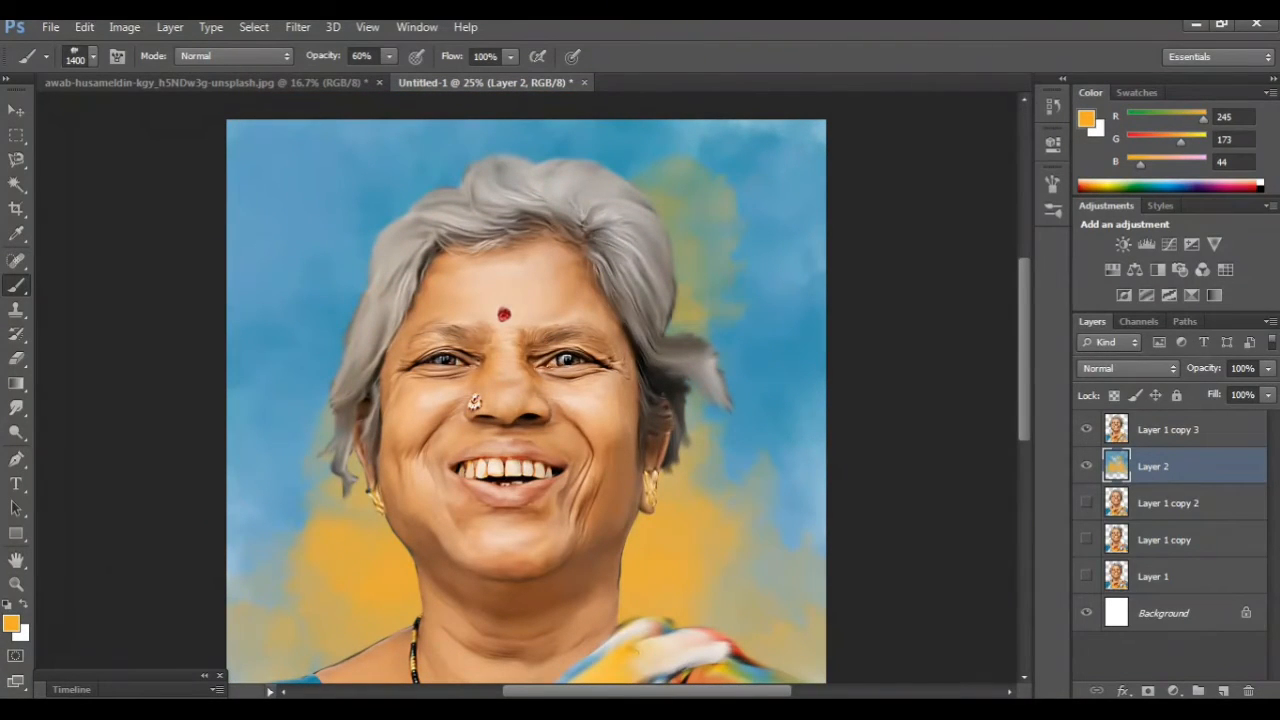
Continue the orange dabs over the top and down the left of the hair, then beside both ears
{"action": "left_click", "coordinate": [498, 216]}
{"action": "left_click", "coordinate": [424, 206]}
{"action": "left_click", "coordinate": [392, 316]}
{"action": "left_click", "coordinate": [350, 368]}
{"action": "left_click", "coordinate": [358, 476]}
{"action": "left_click", "coordinate": [698, 436]}
{"action": "left_click", "coordinate": [728, 364]}
{"action": "left_click", "coordinate": [342, 436]}
Sample a blue from the background and dab it over the orange to the right of the face and neck
{"action": "left_click", "coordinate": [752, 262], "text": "alt"}
{"action": "scroll", "coordinate": [640, 400], "scroll_direction": "down", "scroll_amount": 2}
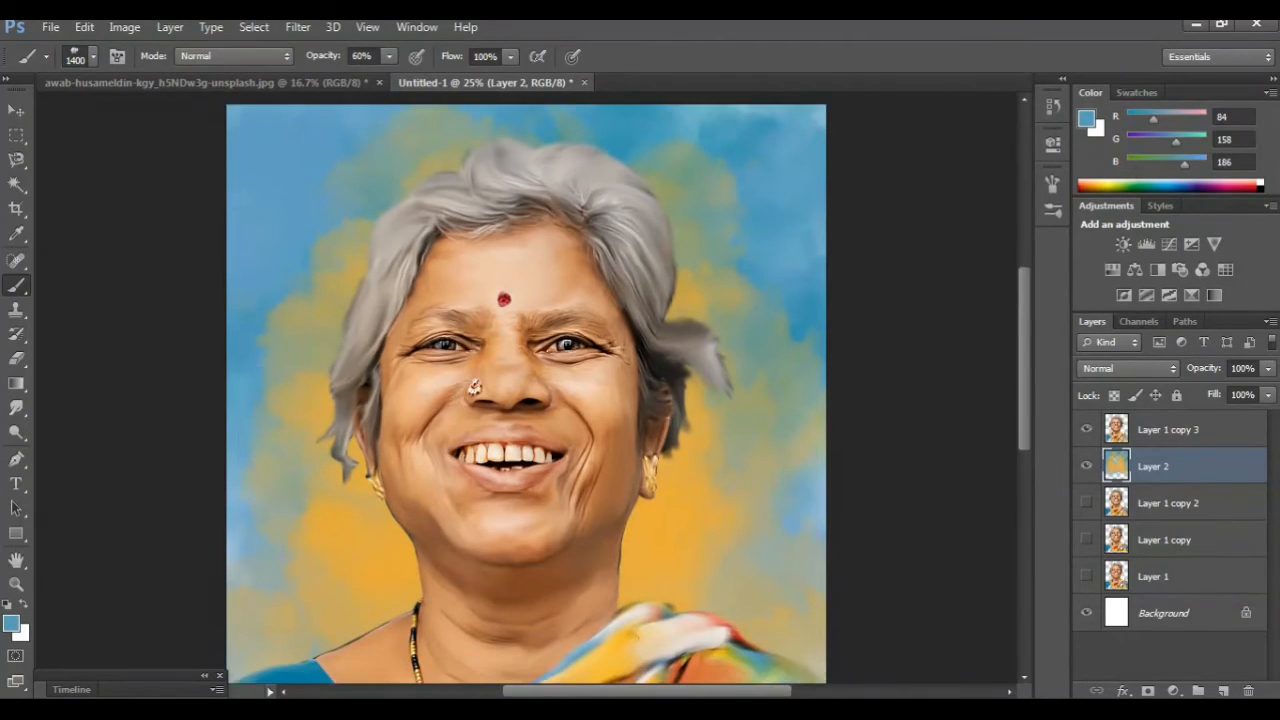
{"action": "left_click", "coordinate": [642, 517]}
{"action": "left_click", "coordinate": [700, 520]}
{"action": "left_click", "coordinate": [694, 410]}
{"action": "left_click", "coordinate": [695, 290]}
{"action": "left_click", "coordinate": [808, 415]}
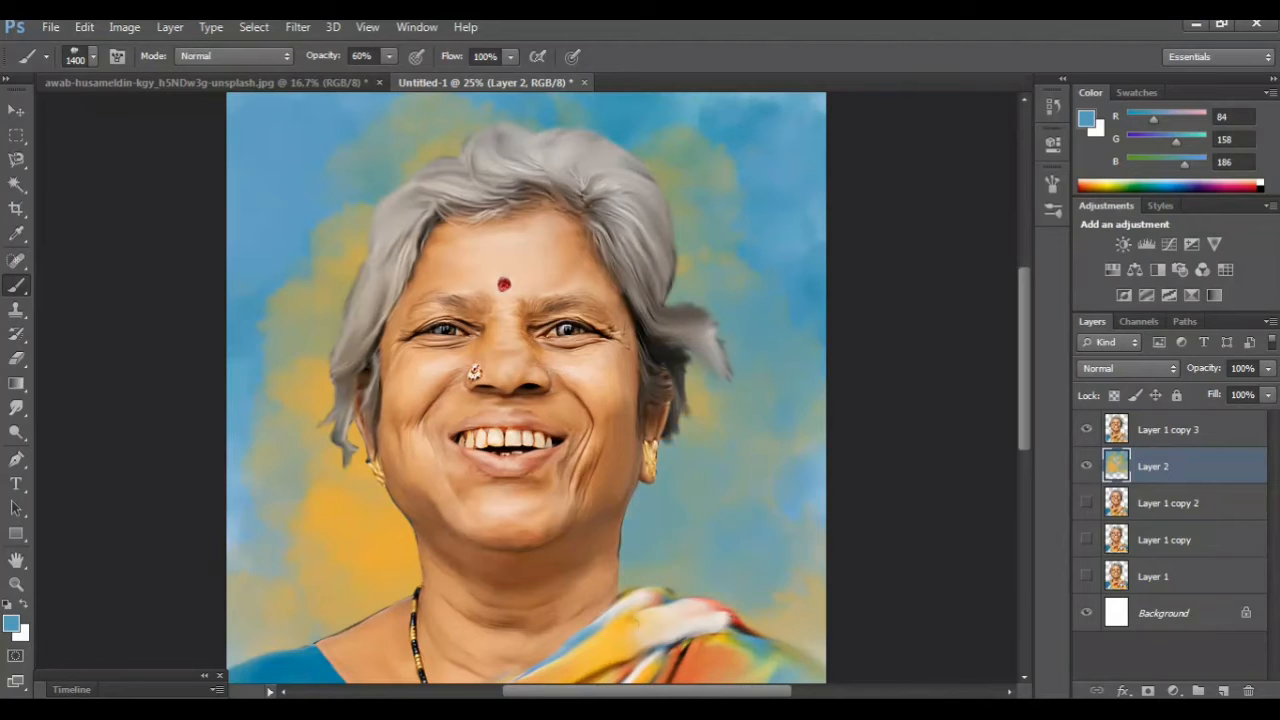
Tone down the orange to the left of the face and neck with the same blue and touch up the right edge
{"action": "left_click", "coordinate": [334, 505]}
{"action": "left_click", "coordinate": [360, 515]}
{"action": "left_click", "coordinate": [254, 573]}
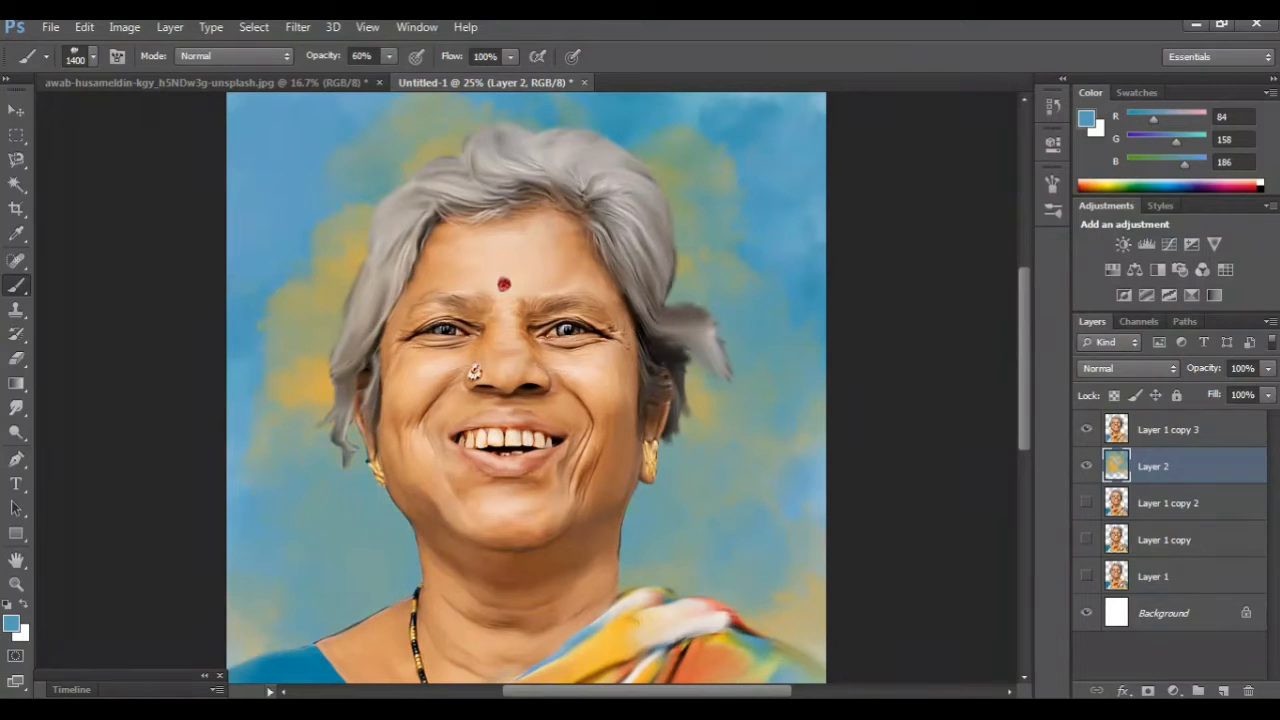
{"action": "left_click", "coordinate": [312, 325]}
{"action": "left_click", "coordinate": [256, 455]}
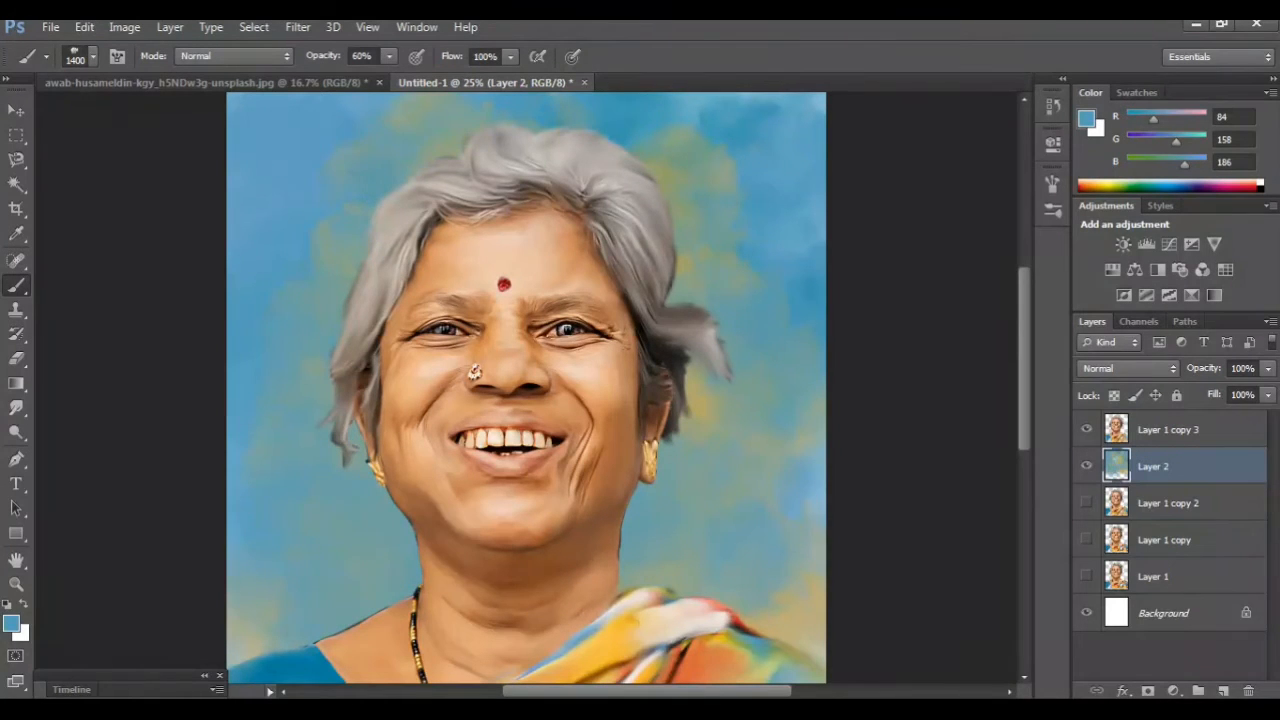
{"action": "scroll", "coordinate": [526, 388], "scroll_direction": "down", "scroll_amount": 3}
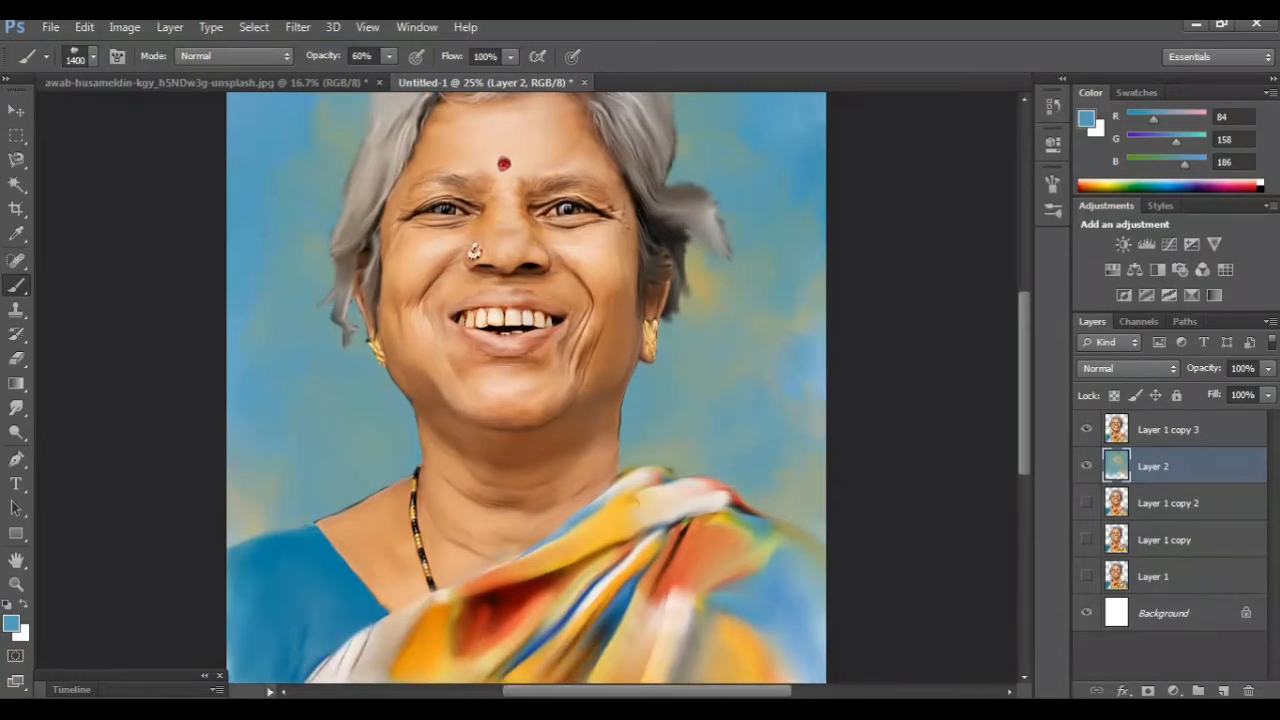
{"action": "left_click", "coordinate": [800, 383]}
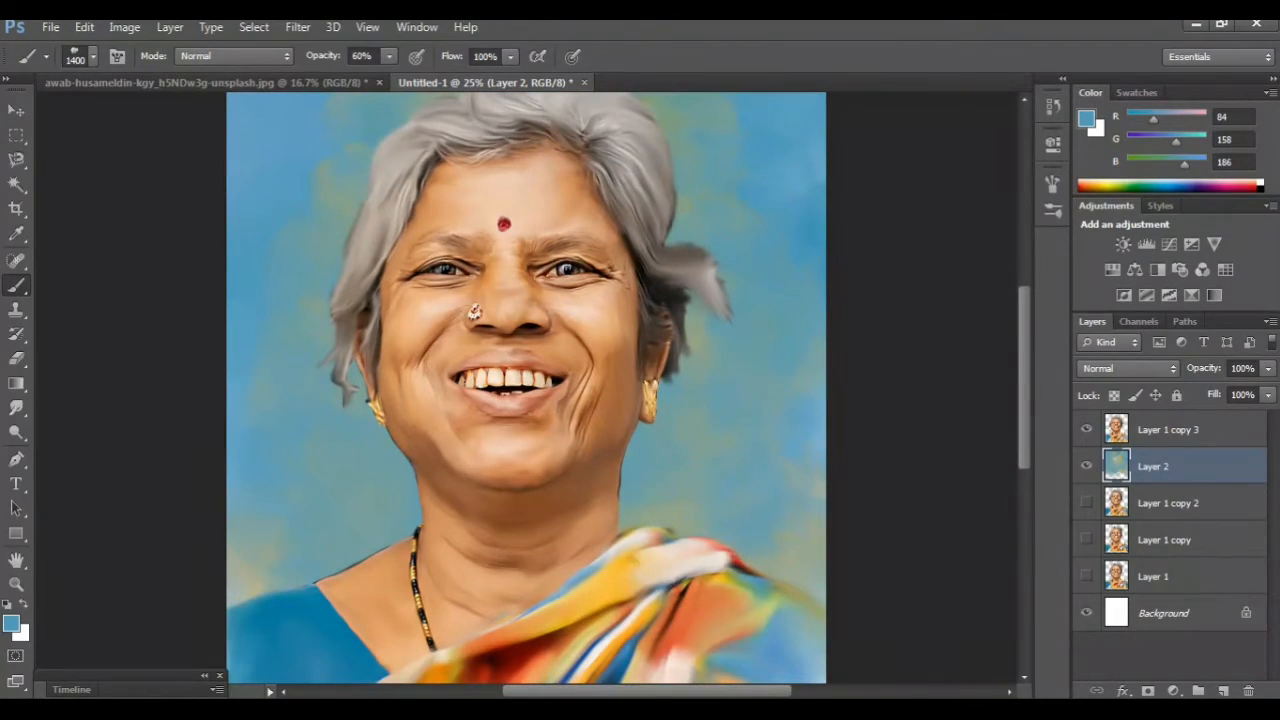
{"action": "scroll", "coordinate": [526, 388], "scroll_direction": "up", "scroll_amount": 6}
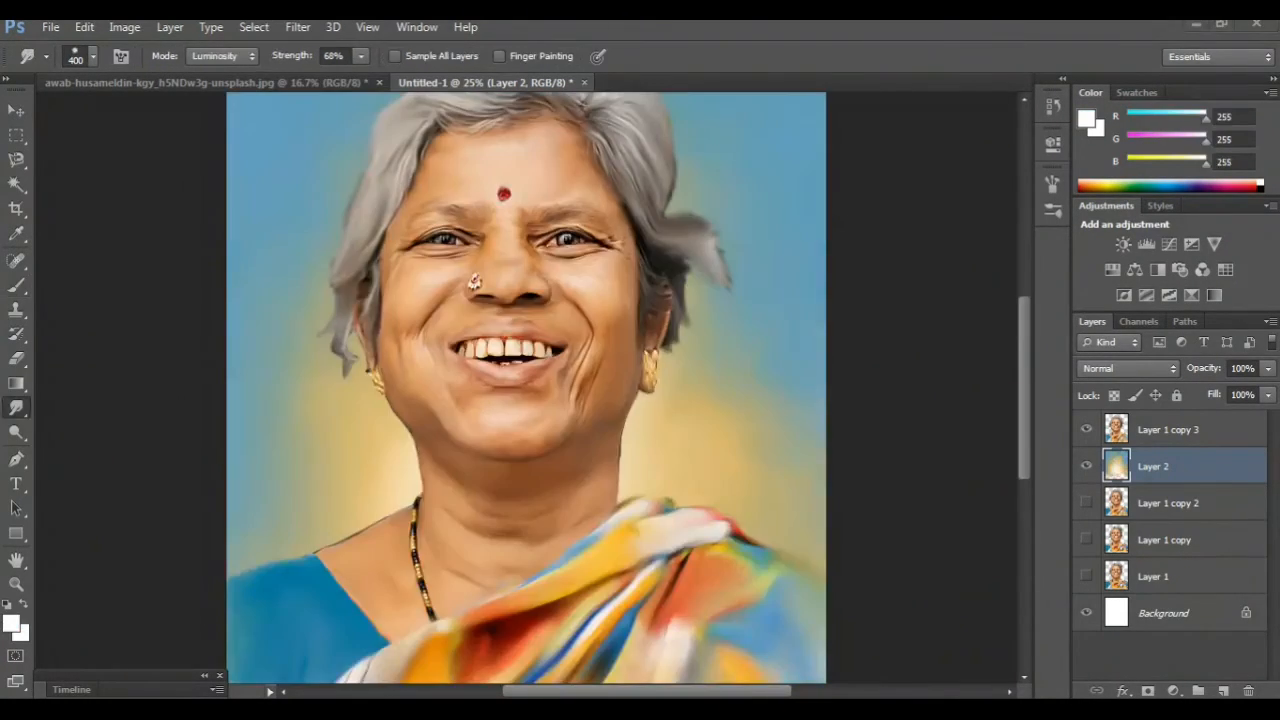
Add a new empty layer and move it above Layer 1 copy 3 for painting facial details
{"action": "scroll", "coordinate": [526, 388], "scroll_direction": "down", "scroll_amount": 5}
{"action": "scroll", "coordinate": [526, 388], "scroll_direction": "up", "scroll_amount": 9}
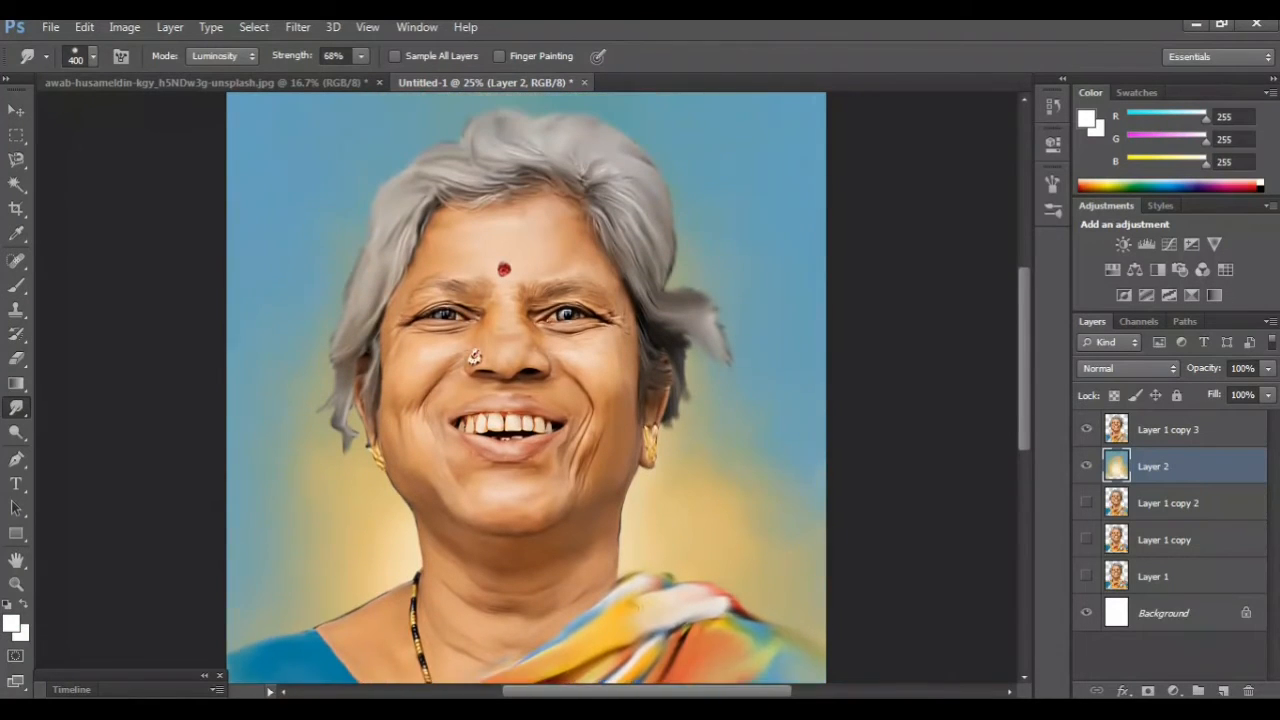
{"action": "scroll", "coordinate": [526, 388], "scroll_direction": "down", "scroll_amount": 3}
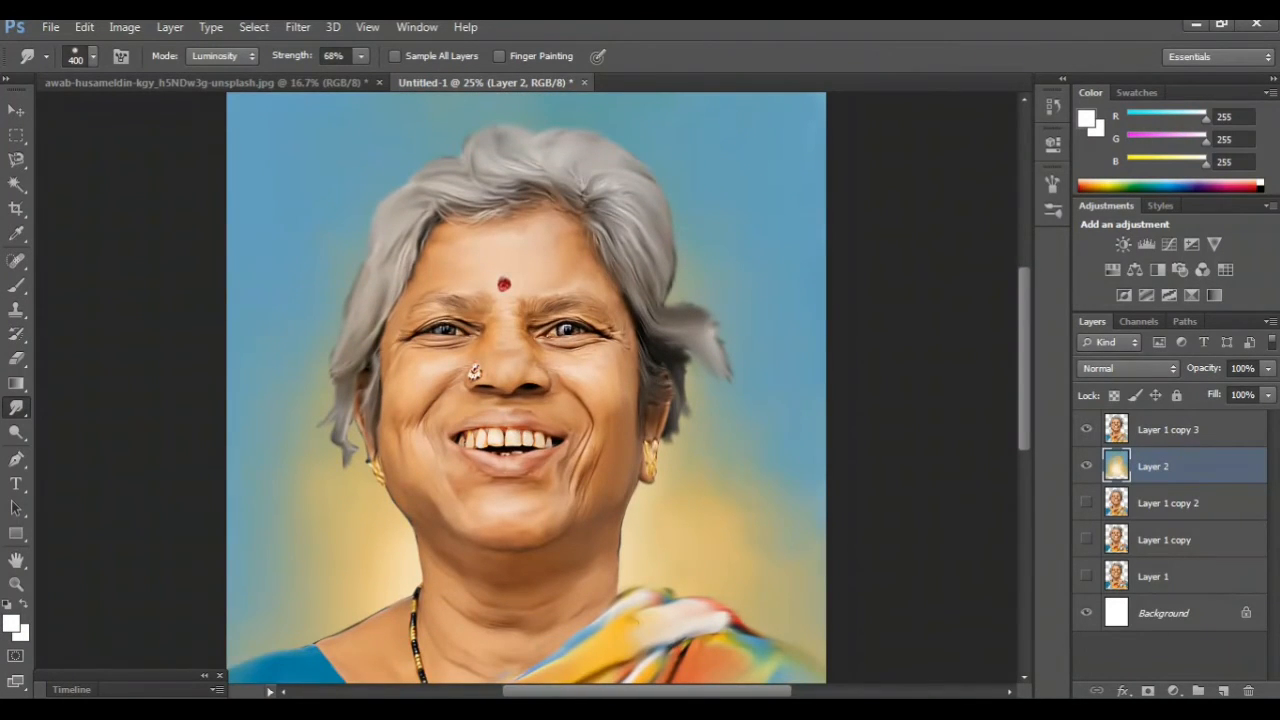
{"action": "key", "text": "ctrl+plus"}
{"action": "key", "text": "ctrl+plus"}
{"action": "key", "text": "ctrl+plus"}
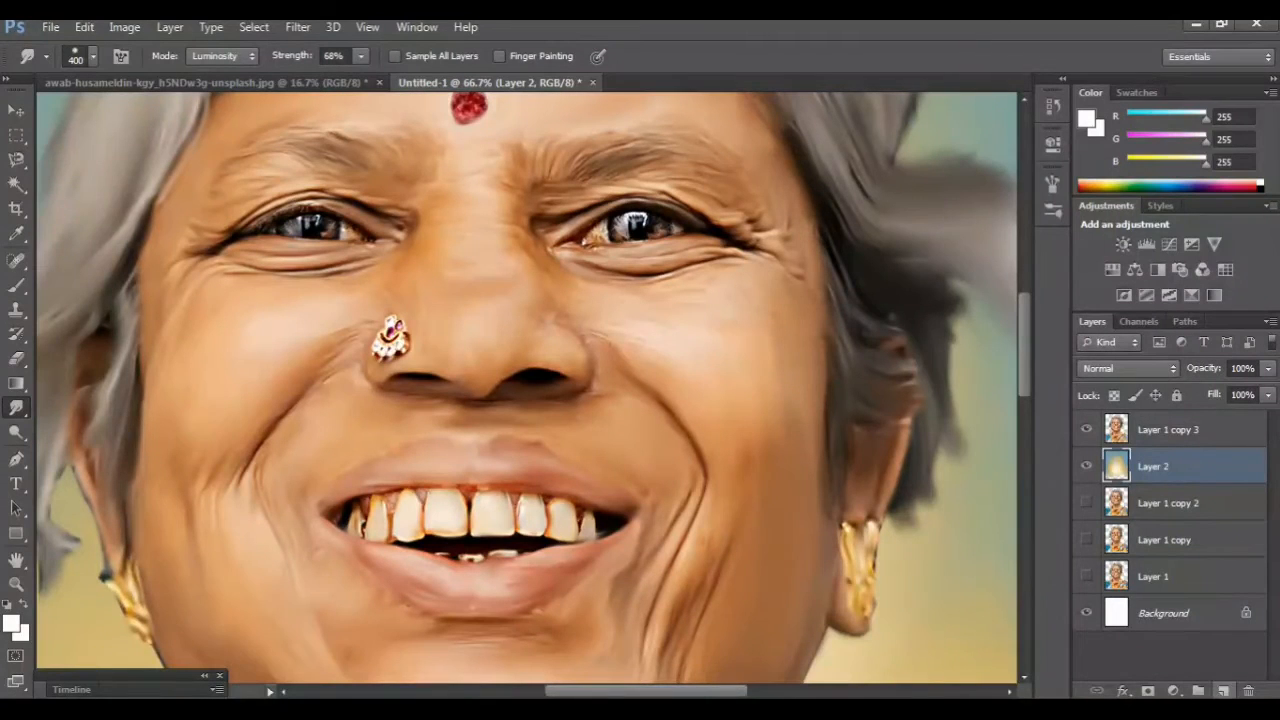
{"action": "left_click", "coordinate": [1222, 690]}
{"action": "left_click_drag", "start_coordinate": [1180, 465], "coordinate": [1180, 424]}
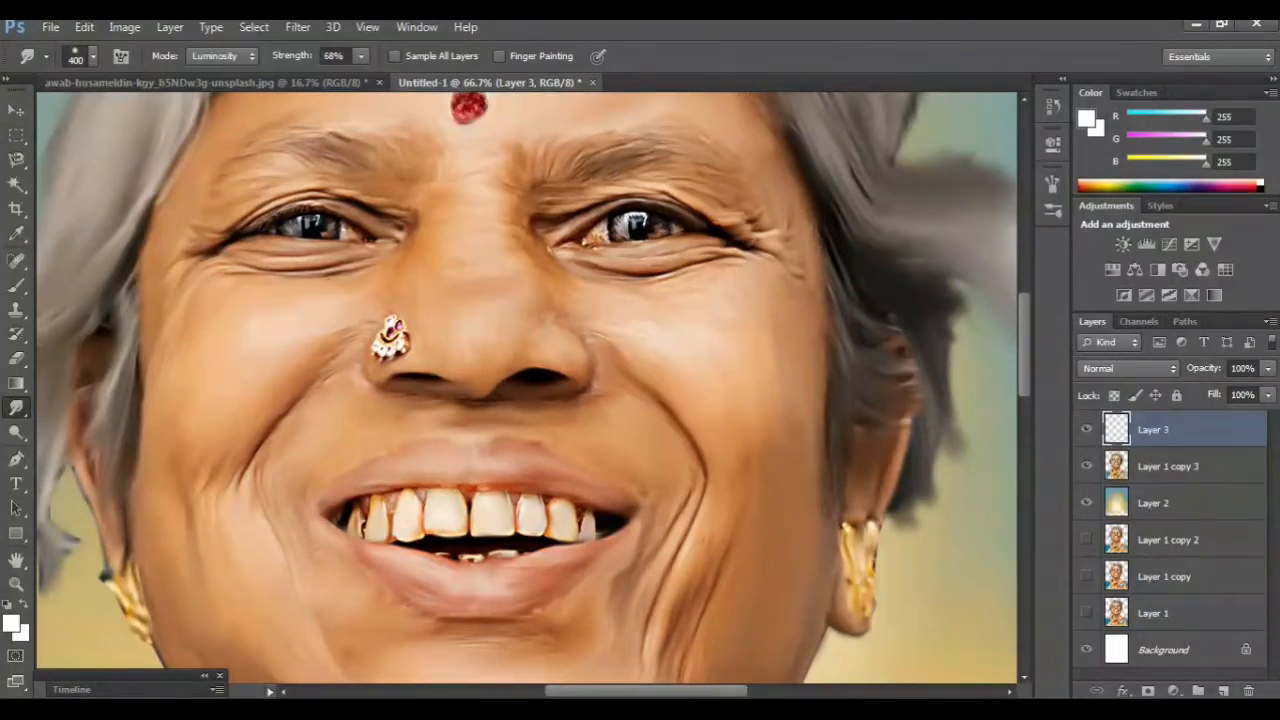
Switch to the Brush tool and reduce its size to 25 pixels for fine white detail work on the nose
{"action": "scroll", "coordinate": [527, 388], "scroll_direction": "up", "scroll_amount": 3}
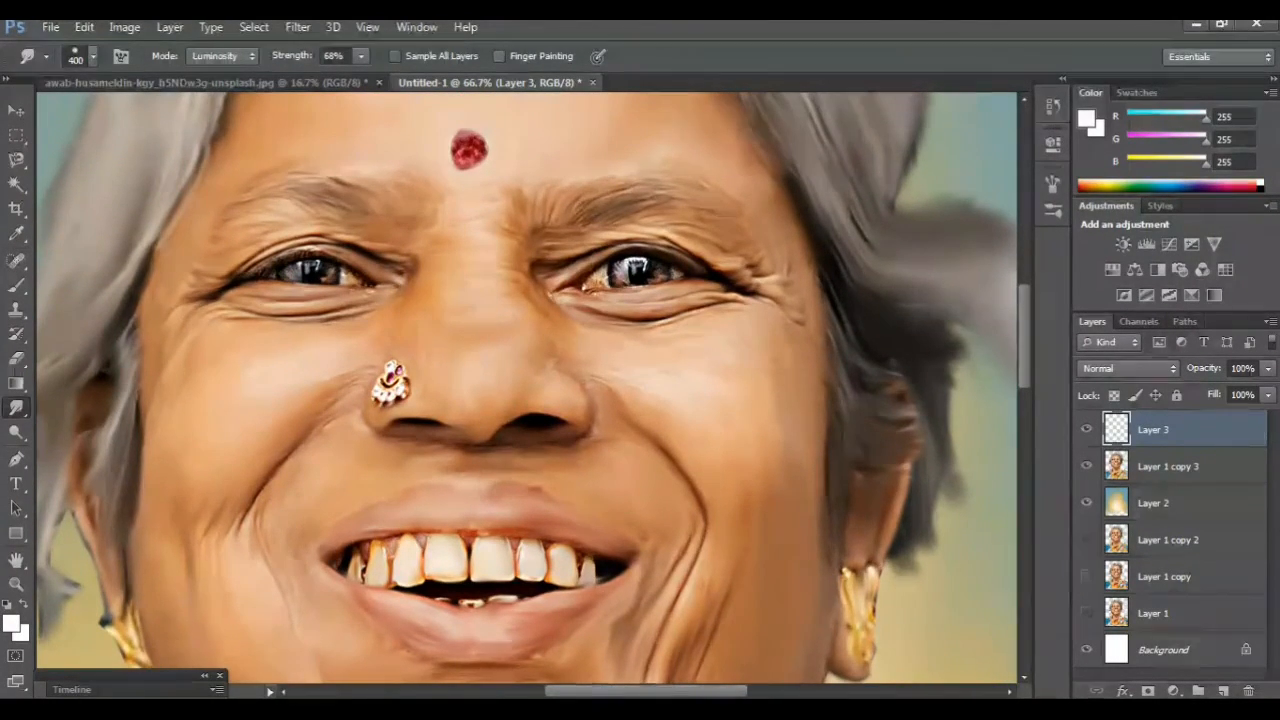
{"action": "key", "text": "ctrl+plus"}
{"action": "key", "text": "ctrl+plus"}
{"action": "scroll", "coordinate": [528, 394], "scroll_direction": "left", "scroll_amount": 2}
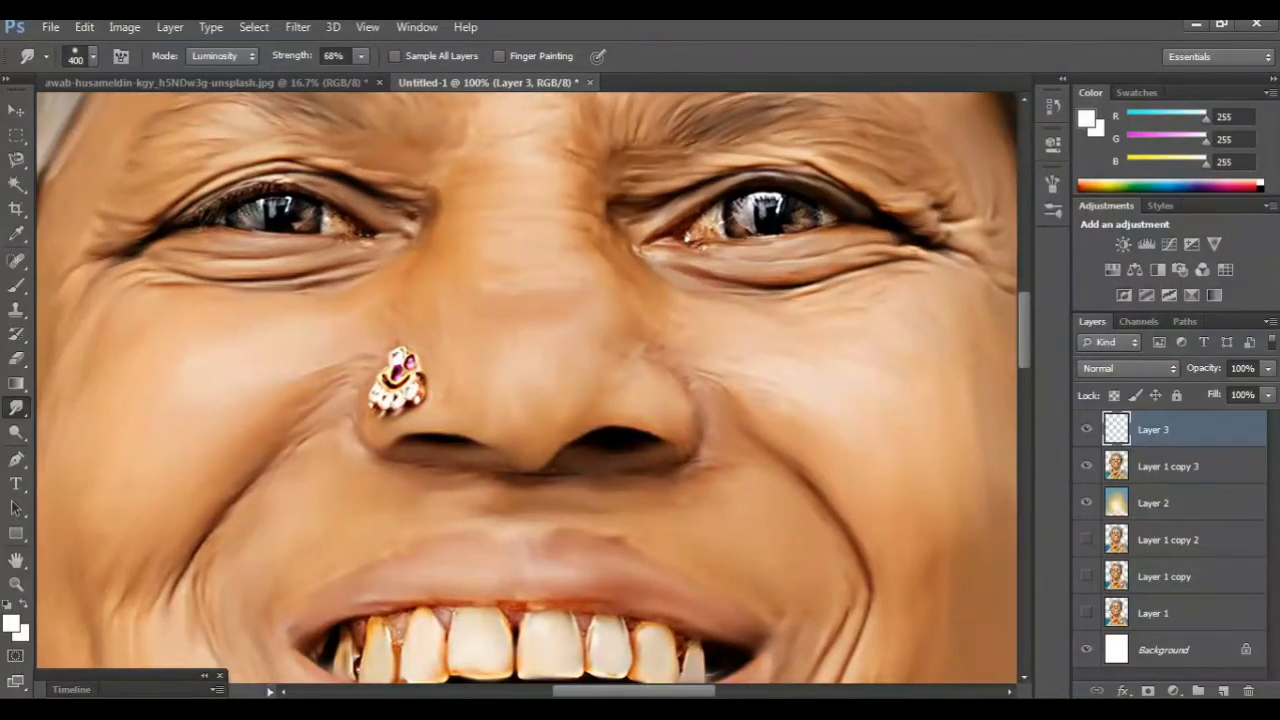
{"action": "key", "text": "b"}
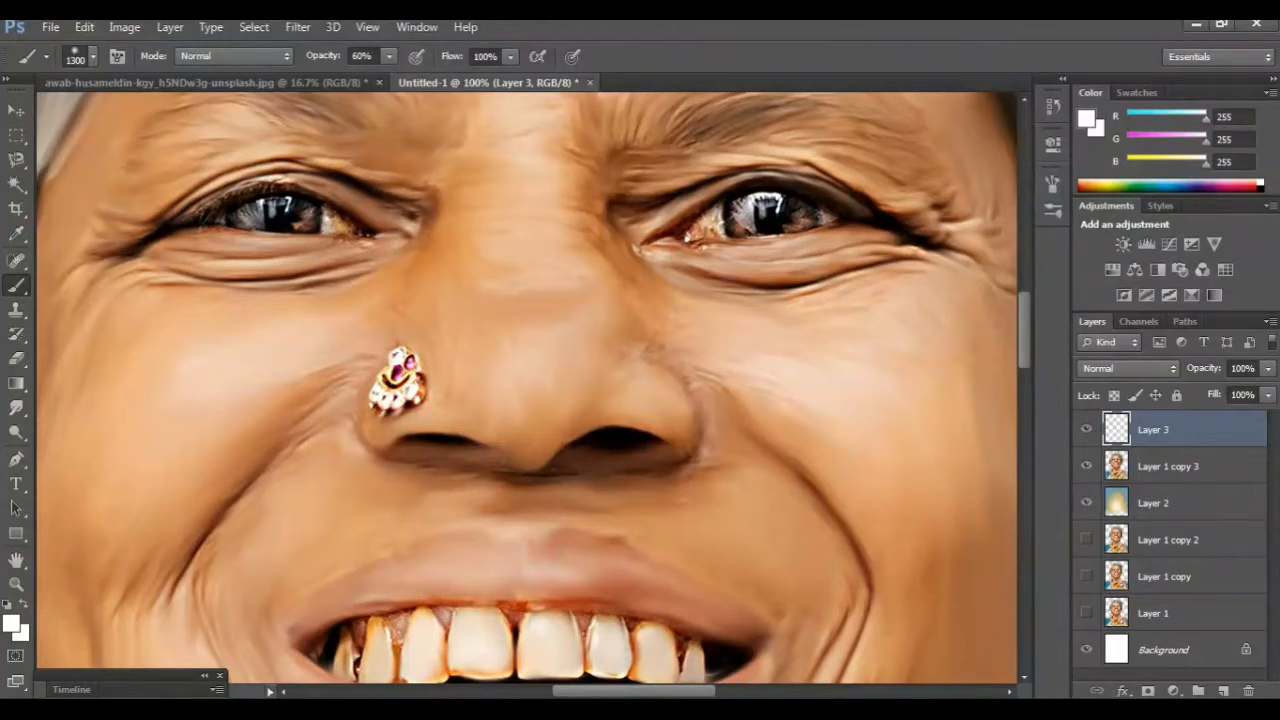
{"action": "key", "text": "bracketleft"}
{"action": "key", "text": "bracketleft"}
{"action": "key", "text": "bracketleft"}
{"action": "key", "text": "bracketleft"}
{"action": "key", "text": "bracketleft"}
{"action": "key", "text": "bracketleft"}
{"action": "key", "text": "bracketleft"}
{"action": "key", "text": "bracketleft"}
{"action": "key", "text": "bracketleft"}
{"action": "key", "text": "bracketleft"}
{"action": "key", "text": "bracketleft"}
{"action": "key", "text": "bracketleft"}
{"action": "key", "text": "bracketleft"}
{"action": "key", "text": "bracketleft"}
{"action": "key", "text": "bracketleft"}
{"action": "key", "text": "bracketleft"}
{"action": "key", "text": "bracketleft"}
{"action": "key", "text": "bracketleft"}
{"action": "key", "text": "bracketleft"}
{"action": "key", "text": "bracketleft"}
{"action": "scroll", "coordinate": [528, 388], "scroll_direction": "up", "scroll_amount": 1}
{"action": "scroll", "coordinate": [528, 388], "scroll_direction": "up", "scroll_amount": 1}
{"action": "key", "text": "ctrl+plus"}
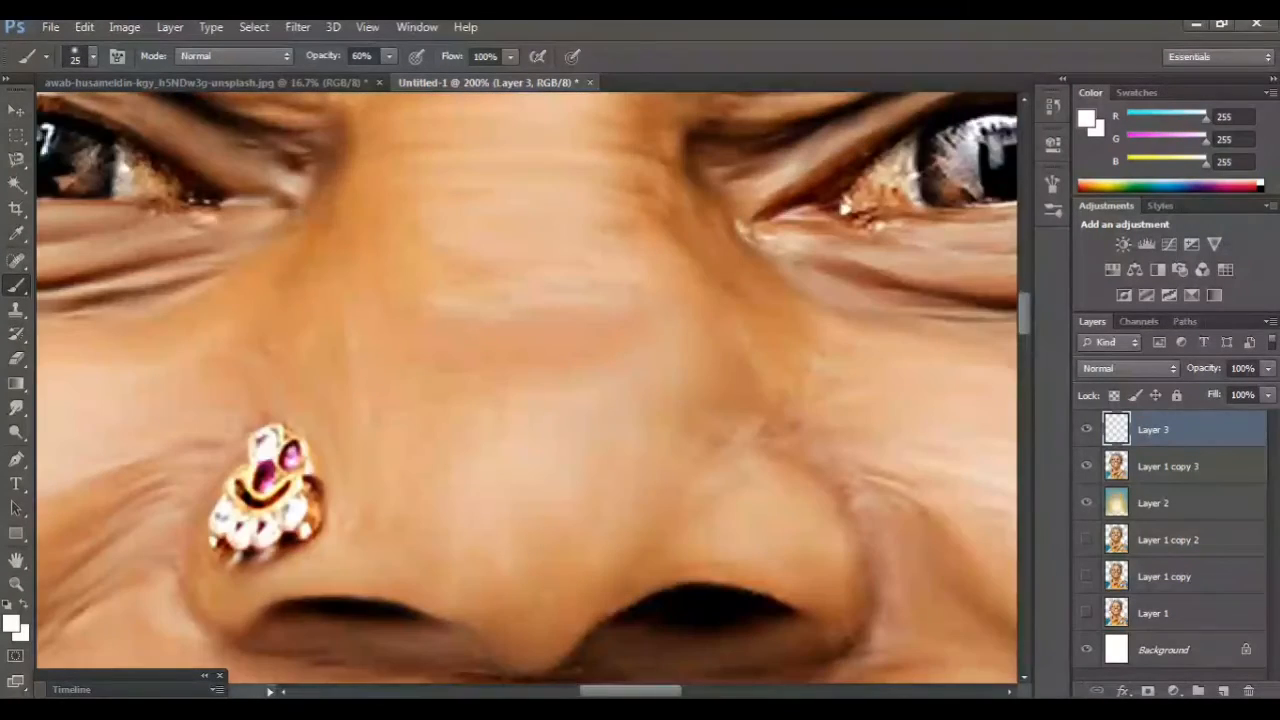
Paint the whites of the eye above the nose ornament using a 10-pixel white brush at 75% opacity
{"action": "scroll", "coordinate": [528, 388], "scroll_direction": "left", "scroll_amount": 1}
{"action": "scroll", "coordinate": [528, 388], "scroll_direction": "left", "scroll_amount": 2}
{"action": "scroll", "coordinate": [528, 388], "scroll_direction": "up", "scroll_amount": 2}
{"action": "scroll", "coordinate": [528, 388], "scroll_direction": "left", "scroll_amount": 2}
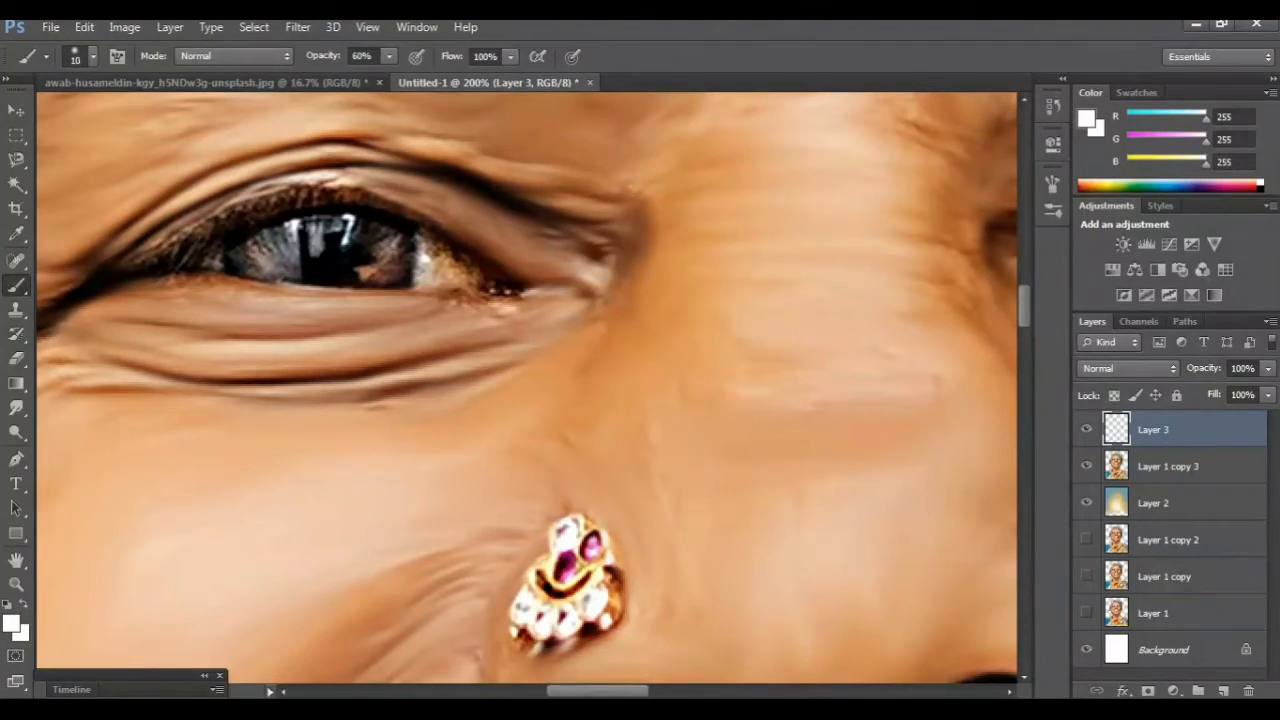
{"action": "left_click_drag", "start_coordinate": [427, 241], "coordinate": [428, 274]}
{"action": "key", "text": "ctrl+z"}
{"action": "left_click", "coordinate": [389, 57]}
{"action": "left_click_drag", "start_coordinate": [390, 77], "coordinate": [405, 77]}
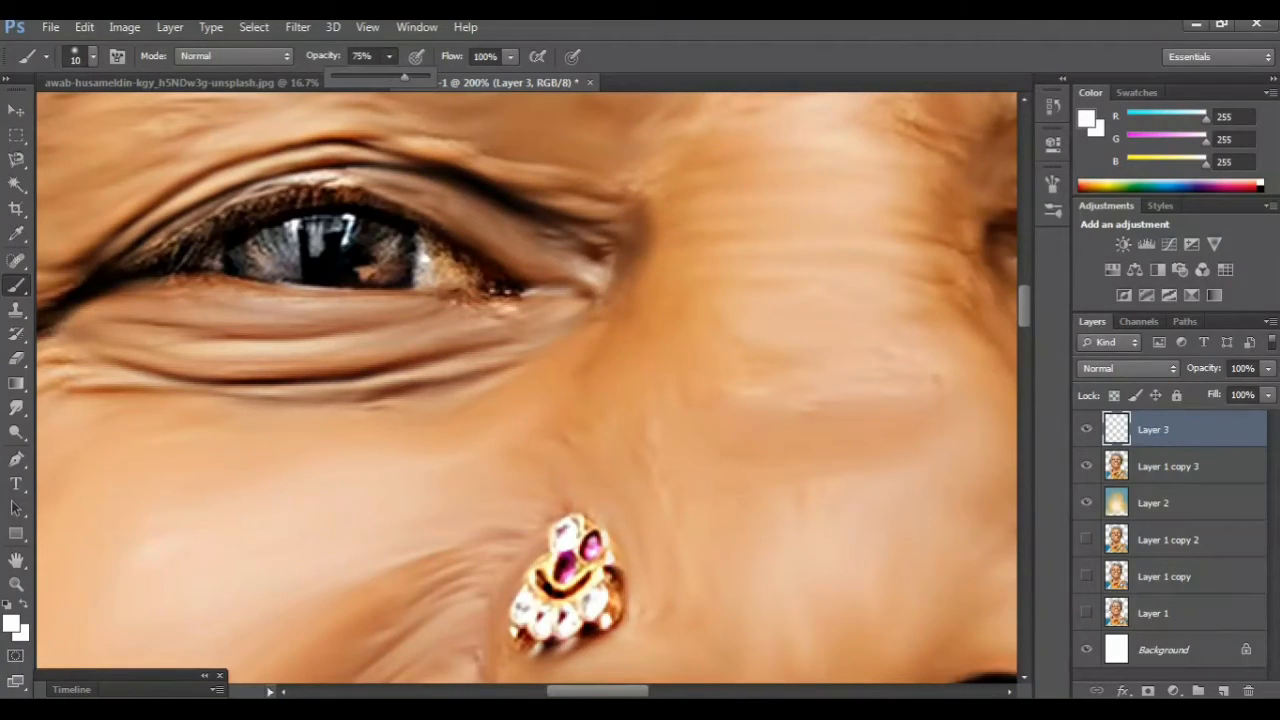
{"action": "mouse_move", "coordinate": [423, 236]}
{"action": "left_mouse_down"}
{"action": "mouse_move", "coordinate": [422, 272]}
{"action": "mouse_move", "coordinate": [480, 280]}
{"action": "mouse_move", "coordinate": [434, 245]}
{"action": "mouse_move", "coordinate": [436, 268]}
{"action": "mouse_move", "coordinate": [454, 255]}
{"action": "mouse_move", "coordinate": [431, 240]}
{"action": "left_mouse_up"}
{"action": "left_click", "coordinate": [213, 263]}
{"action": "left_click", "coordinate": [208, 263]}
Whiten both corners of the other eye beside the iris with the same white brush
{"action": "scroll", "coordinate": [527, 388], "scroll_direction": "right", "scroll_amount": 10}
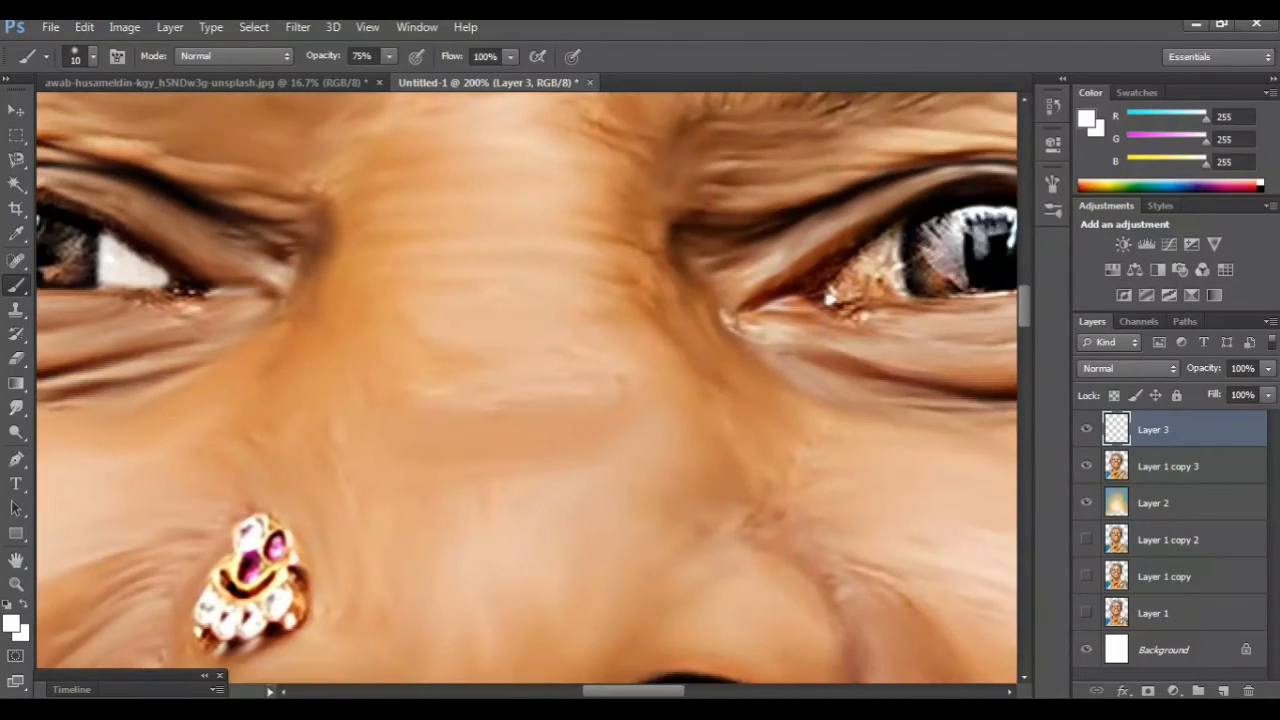
{"action": "mouse_move", "coordinate": [679, 240]}
{"action": "left_mouse_down"}
{"action": "mouse_move", "coordinate": [684, 280]}
{"action": "mouse_move", "coordinate": [640, 291]}
{"action": "mouse_move", "coordinate": [668, 238]}
{"action": "left_mouse_up"}
{"action": "mouse_move", "coordinate": [643, 254]}
{"action": "left_mouse_down"}
{"action": "mouse_move", "coordinate": [633, 267]}
{"action": "mouse_move", "coordinate": [671, 236]}
{"action": "mouse_move", "coordinate": [640, 275]}
{"action": "mouse_move", "coordinate": [686, 292]}
{"action": "mouse_move", "coordinate": [684, 264]}
{"action": "mouse_move", "coordinate": [648, 290]}
{"action": "mouse_move", "coordinate": [632, 280]}
{"action": "left_mouse_up"}
{"action": "key", "text": "ctrl+z"}
{"action": "mouse_move", "coordinate": [892, 242]}
{"action": "left_mouse_down"}
{"action": "mouse_move", "coordinate": [894, 260]}
{"action": "mouse_move", "coordinate": [908, 250]}
{"action": "left_mouse_up"}
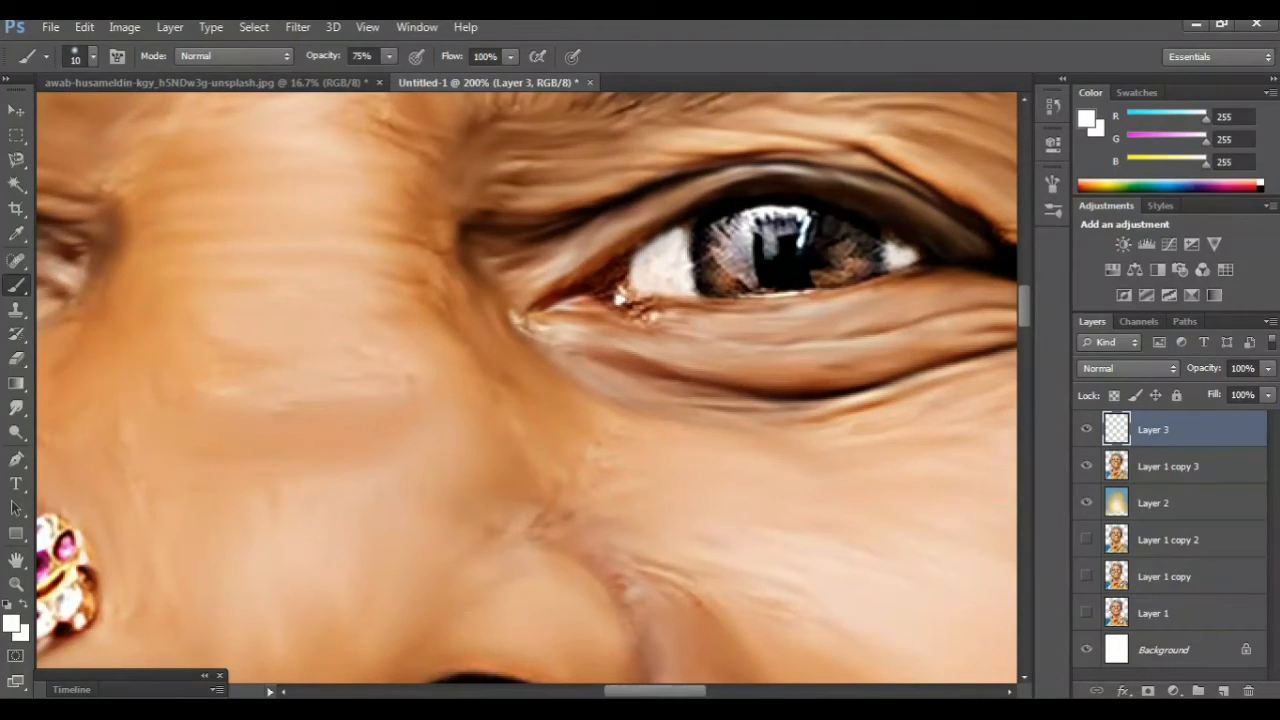
Add white light reflections to the irises of both eyes, using a 7-pixel brush at 100% opacity for the finer highlight
{"action": "mouse_move", "coordinate": [756, 216]}
{"action": "left_mouse_down"}
{"action": "mouse_move", "coordinate": [794, 213]}
{"action": "mouse_move", "coordinate": [756, 215]}
{"action": "mouse_move", "coordinate": [798, 236]}
{"action": "left_mouse_up"}
{"action": "scroll", "coordinate": [527, 390], "scroll_direction": "left", "scroll_amount": 4}
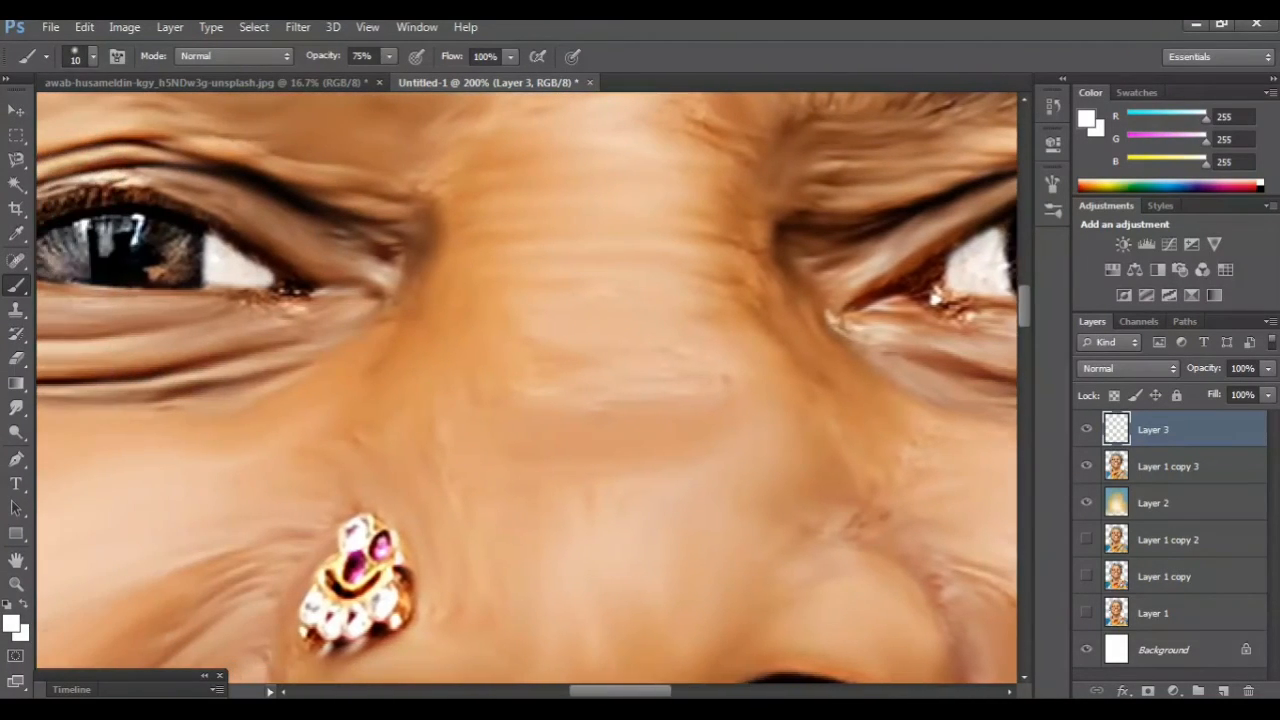
{"action": "scroll", "coordinate": [527, 390], "scroll_direction": "up", "scroll_amount": 1}
{"action": "scroll", "coordinate": [527, 390], "scroll_direction": "up", "scroll_amount": 2}
{"action": "scroll", "coordinate": [527, 390], "scroll_direction": "right", "scroll_amount": 1}
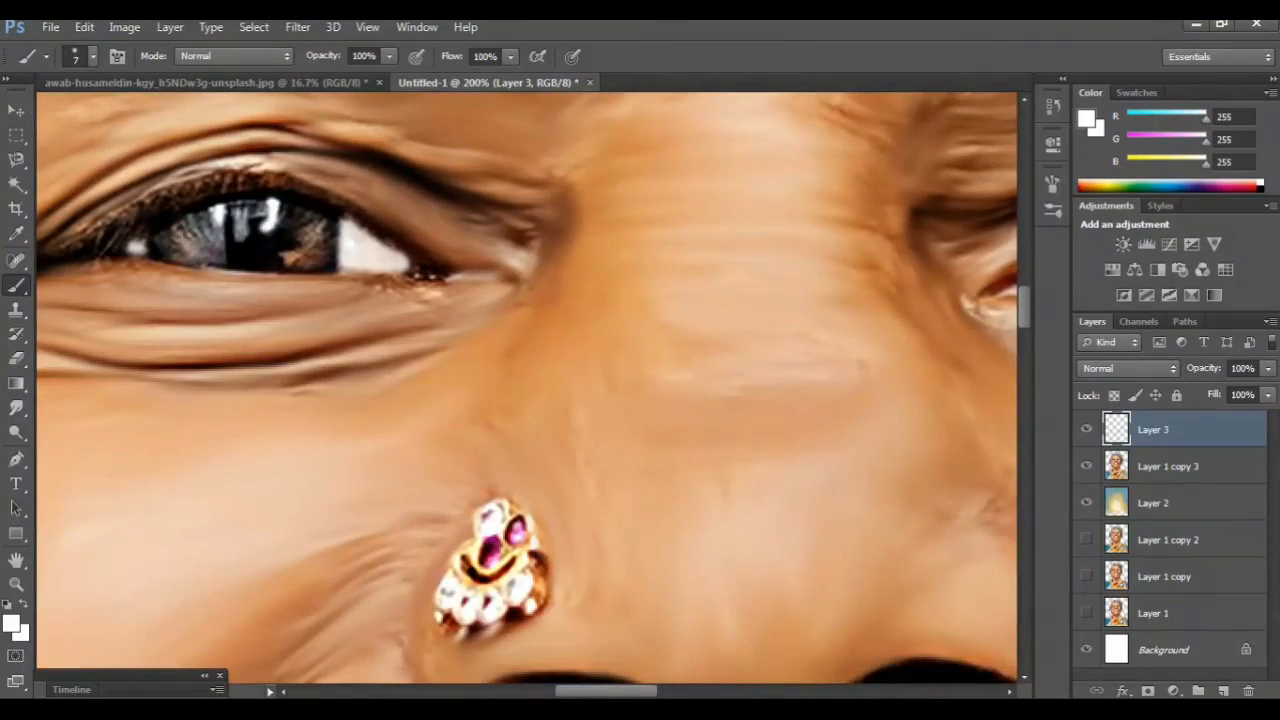
Examine the brightened eyes in the context of the whole face and hair
{"action": "key", "text": "ctrl+minus"}
{"action": "key", "text": "ctrl+minus"}
{"action": "key", "text": "ctrl+minus"}
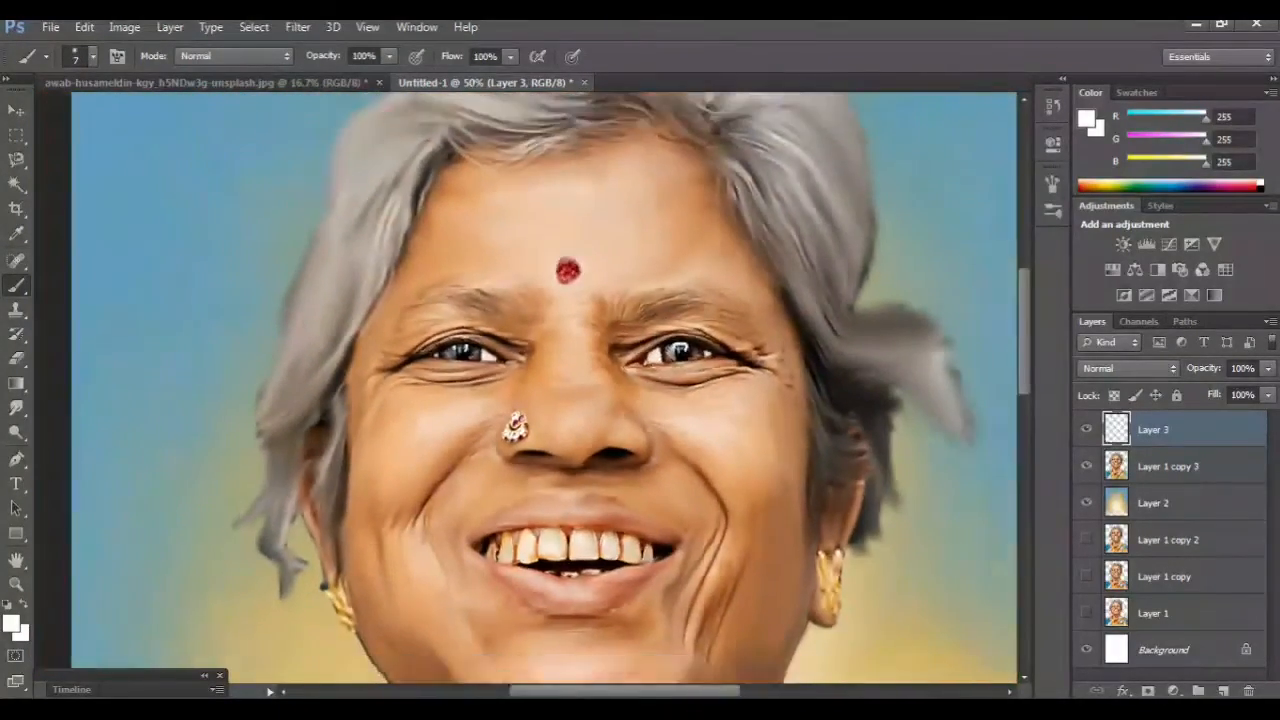
{"action": "key", "text": "ctrl+minus"}
{"action": "key", "text": "ctrl+minus"}
{"action": "key", "text": "ctrl+plus"}
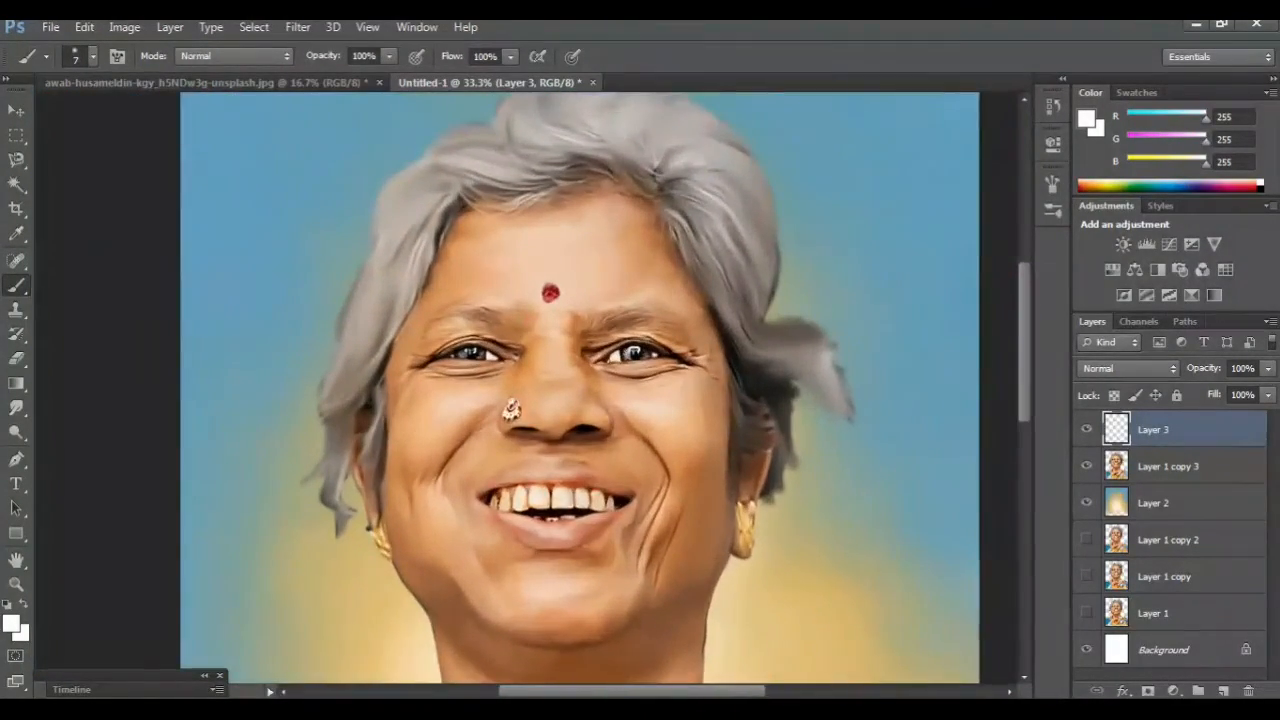
{"action": "key", "text": "ctrl+plus"}
{"action": "scroll", "coordinate": [527, 388], "scroll_direction": "up", "scroll_amount": 2}
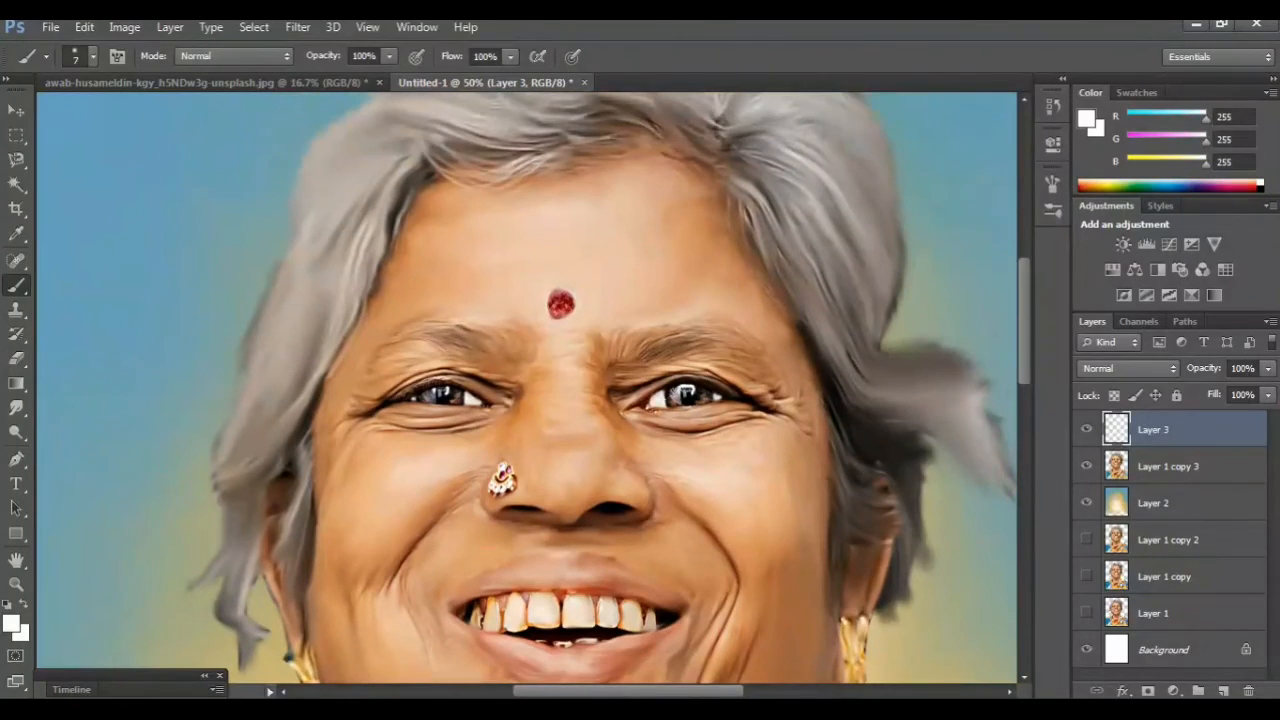
Paint thin white flyaway strands coming off the hair using a 2-pixel brush at 89% opacity
{"action": "scroll", "coordinate": [527, 388], "scroll_direction": "down", "scroll_amount": 2}
{"action": "scroll", "coordinate": [527, 388], "scroll_direction": "up", "scroll_amount": 6}
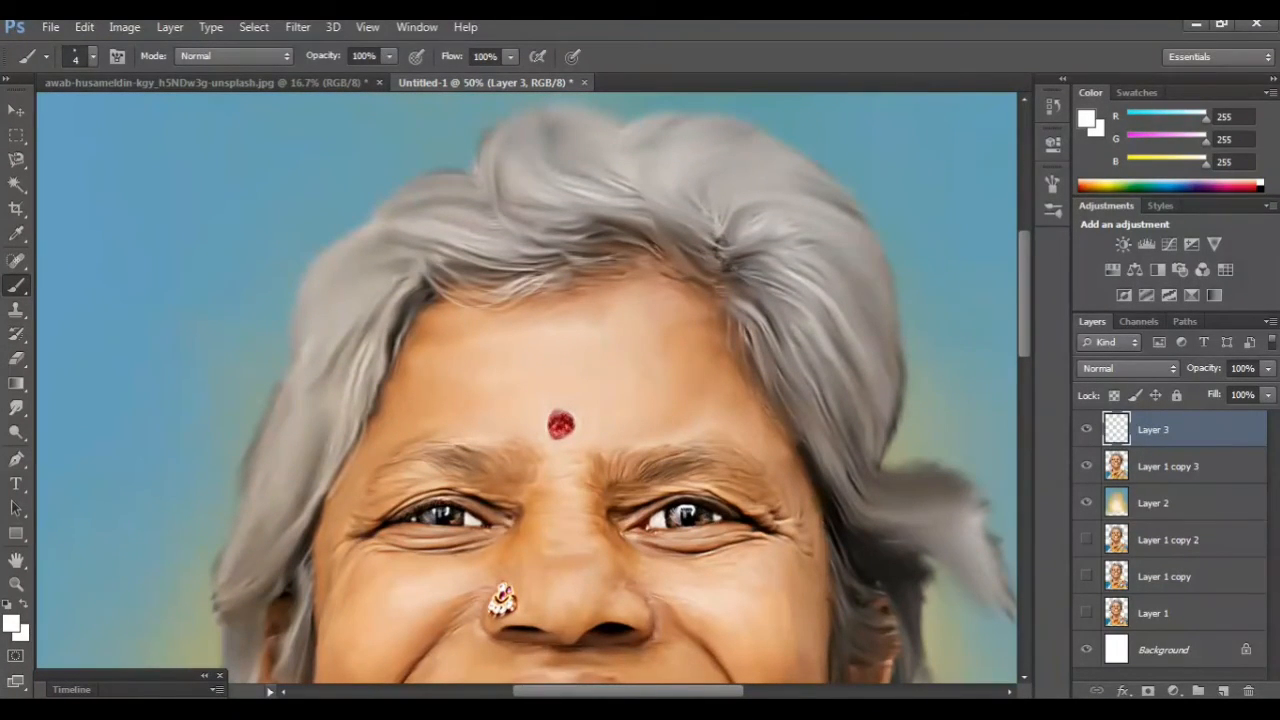
{"action": "scroll", "coordinate": [527, 388], "scroll_direction": "down", "scroll_amount": 11}
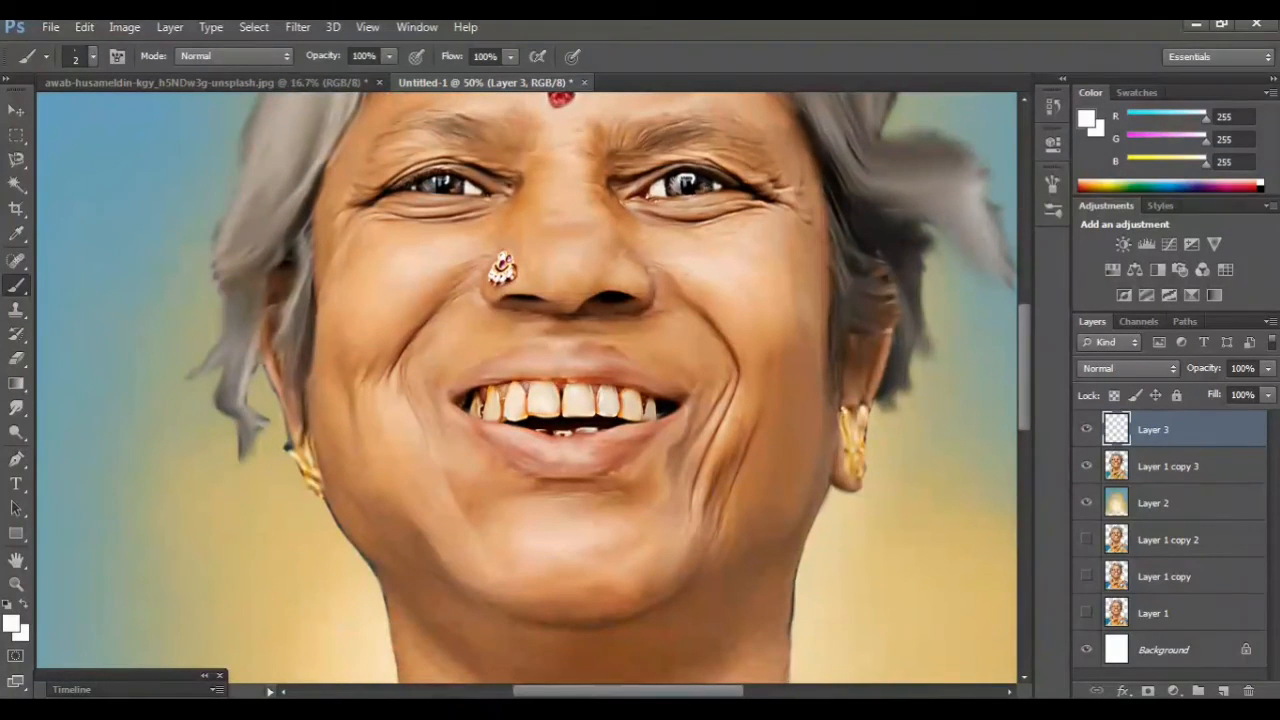
{"action": "left_click_drag", "start_coordinate": [248, 320], "coordinate": [228, 395]}
{"action": "key", "text": "ctrl+z"}
{"action": "left_click_drag", "start_coordinate": [389, 76], "coordinate": [379, 76]}
{"action": "left_click_drag", "start_coordinate": [240, 340], "coordinate": [193, 389]}
{"action": "left_click_drag", "start_coordinate": [234, 328], "coordinate": [168, 306]}
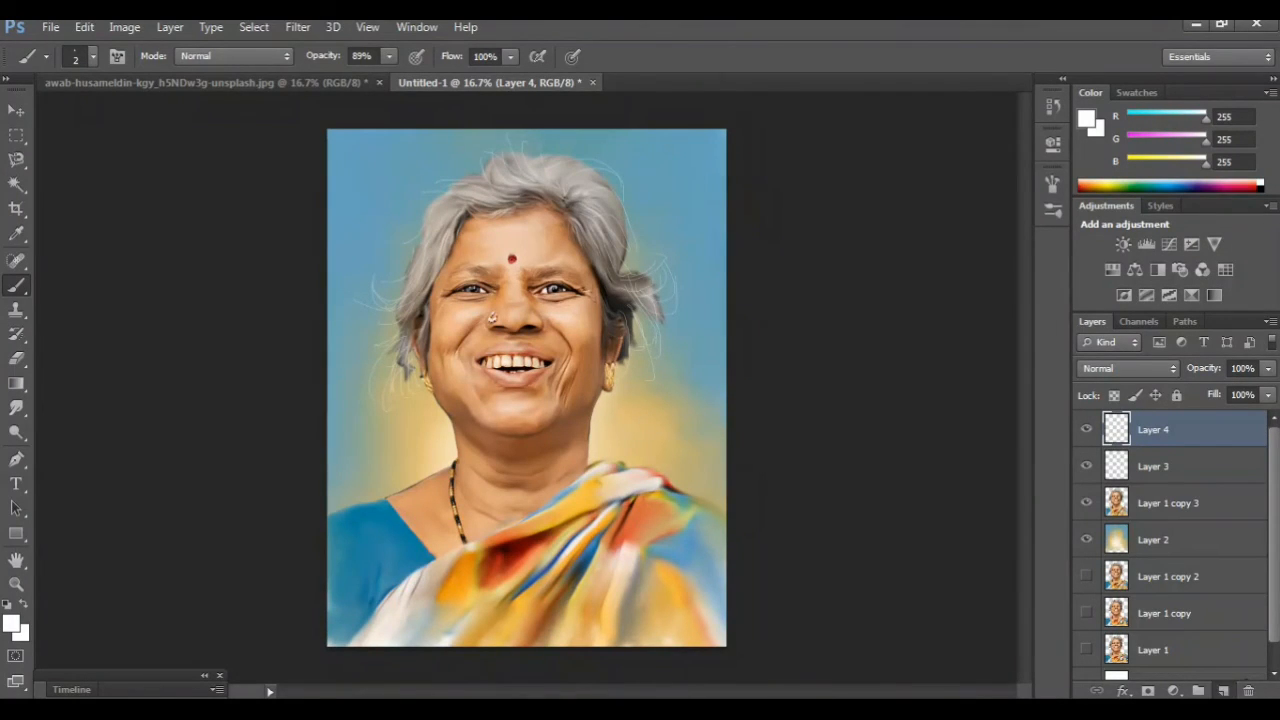
Stamp the camera logo signature in black (000000) on a new layer in the portrait's upper-left corner with the 600-pixel Pencil tool
{"action": "left_click", "coordinate": [1223, 690]}
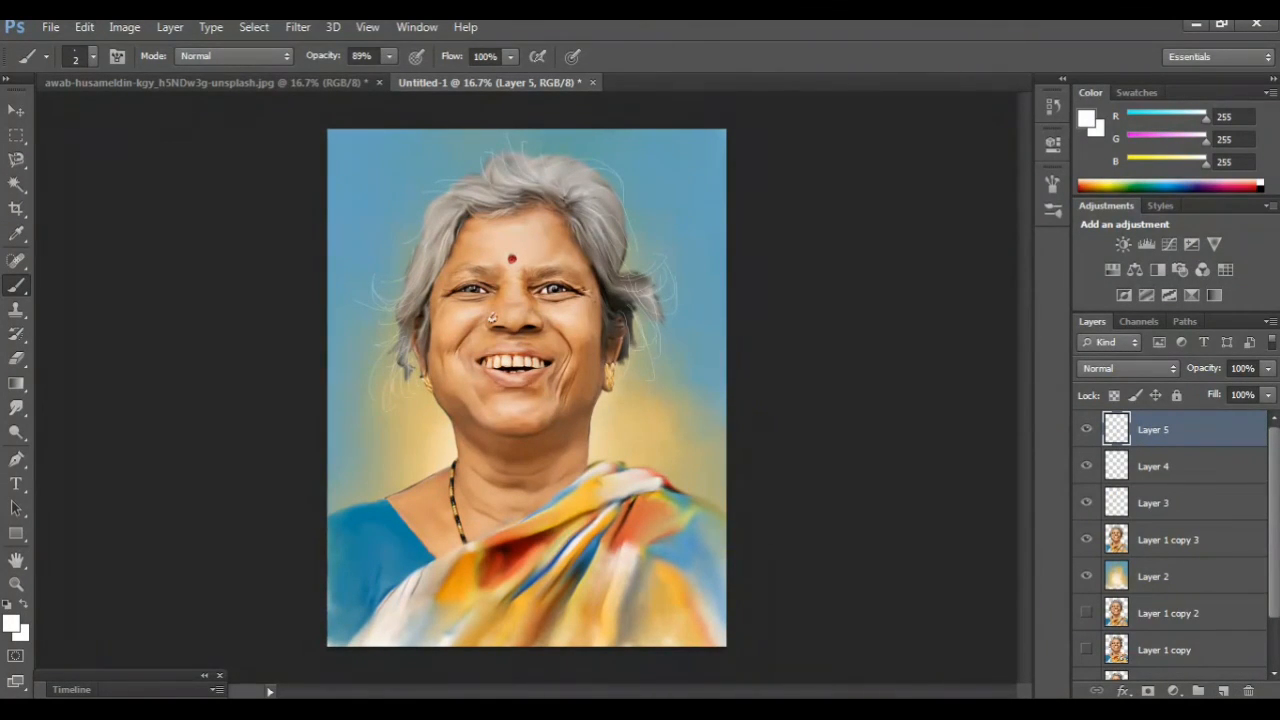
{"action": "right_click", "coordinate": [16, 285]}
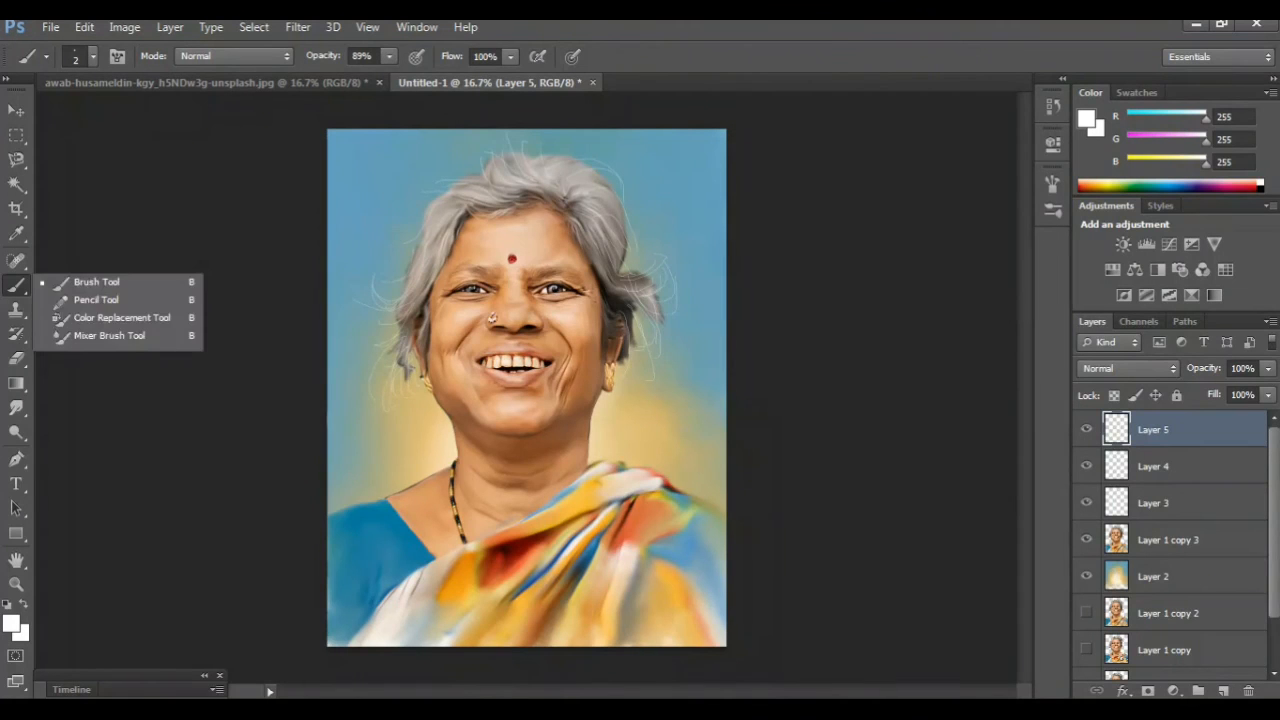
{"action": "left_click", "coordinate": [96, 299]}
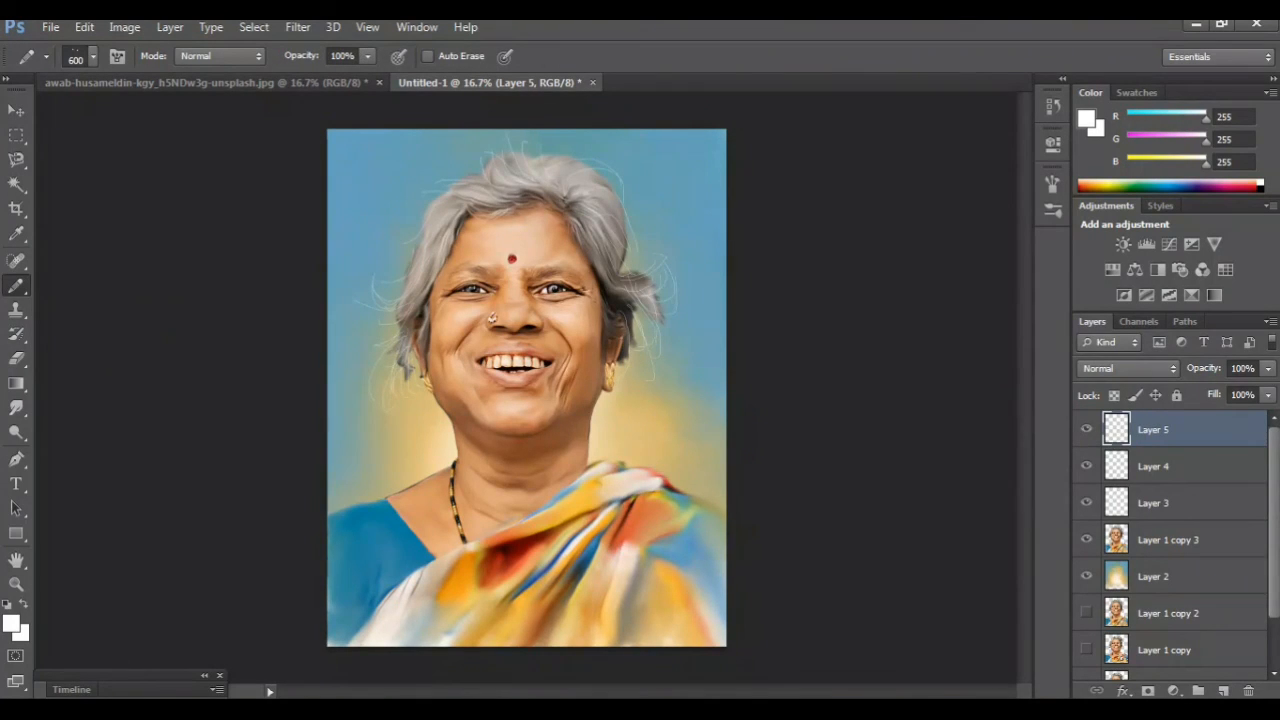
{"action": "left_click", "coordinate": [11, 623]}
{"action": "left_click_drag", "start_coordinate": [395, 393], "coordinate": [388, 422]}
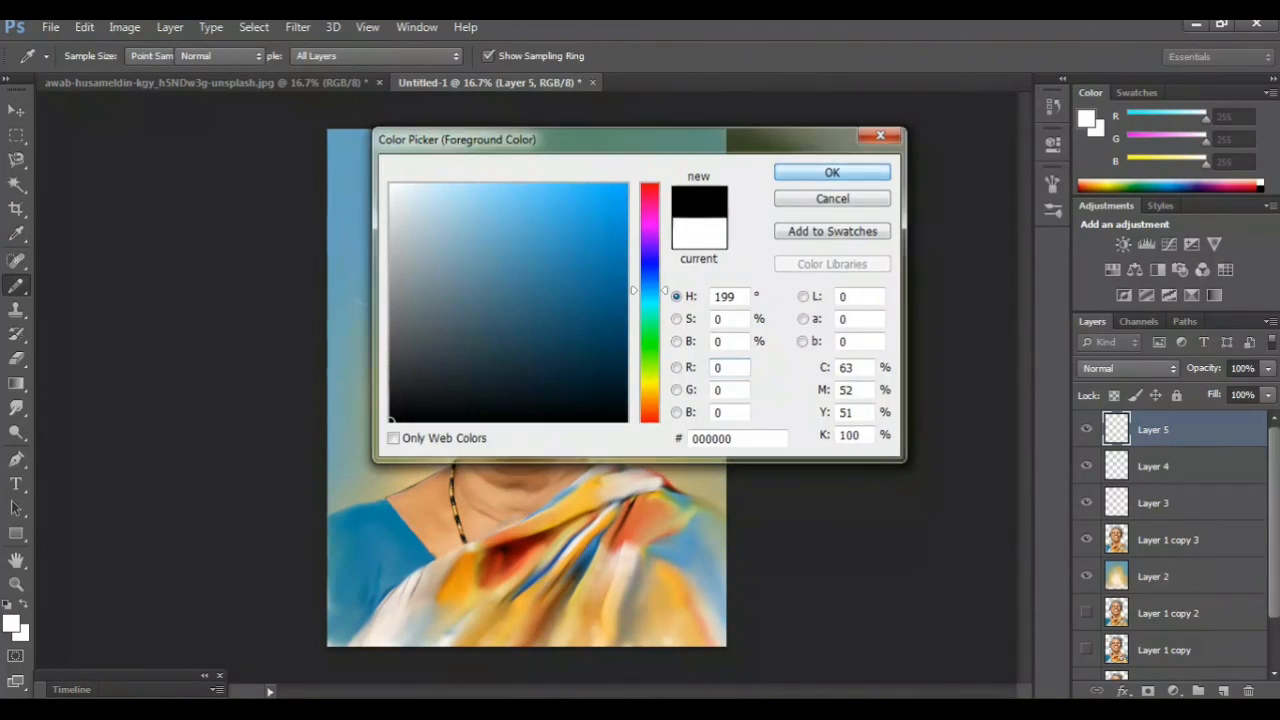
{"action": "left_click", "coordinate": [833, 171]}
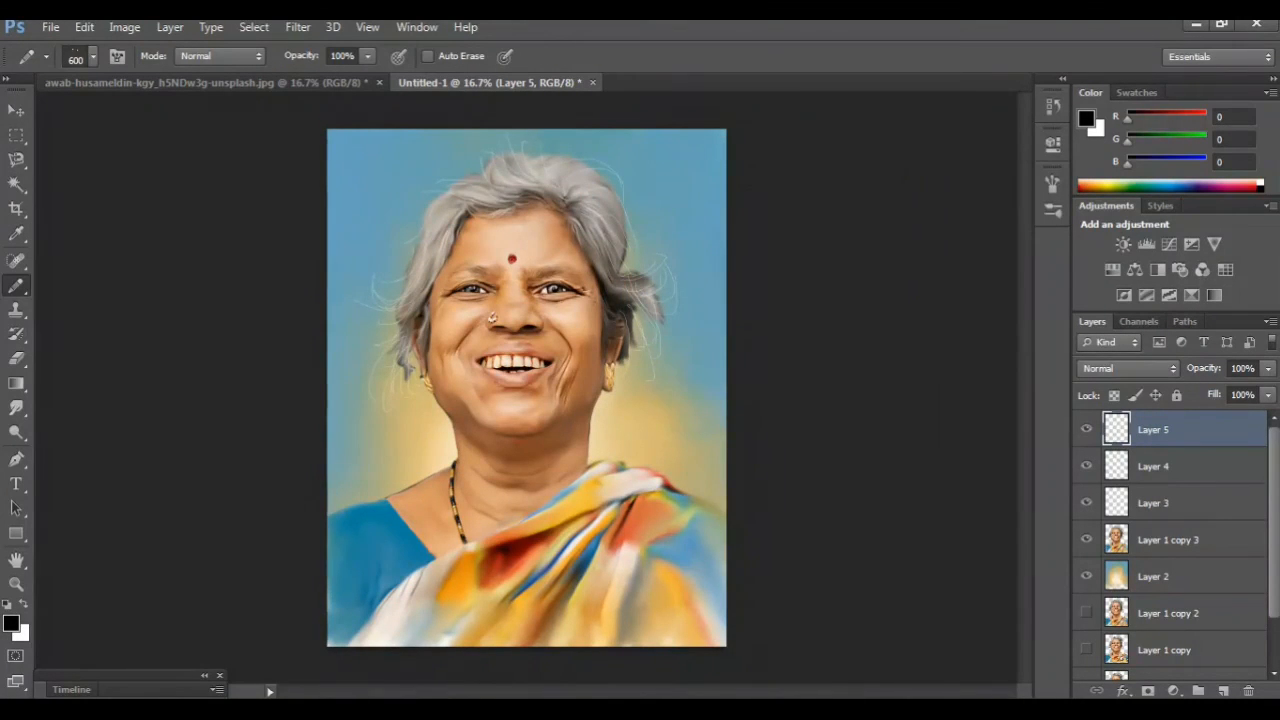
{"action": "left_click", "coordinate": [383, 165]}
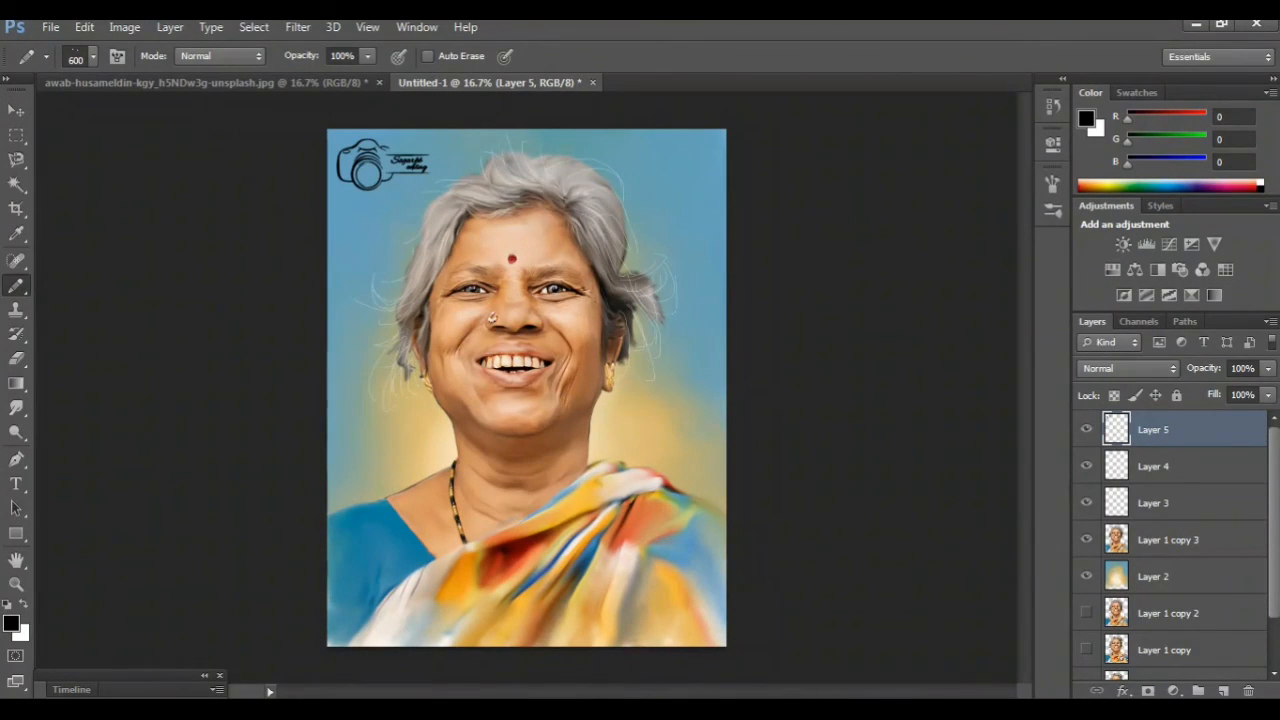
Hide the interface panels and examine the portrait up close from the signature and hair down to the neck
{"action": "key", "text": "m"}
{"action": "key", "text": "Tab"}
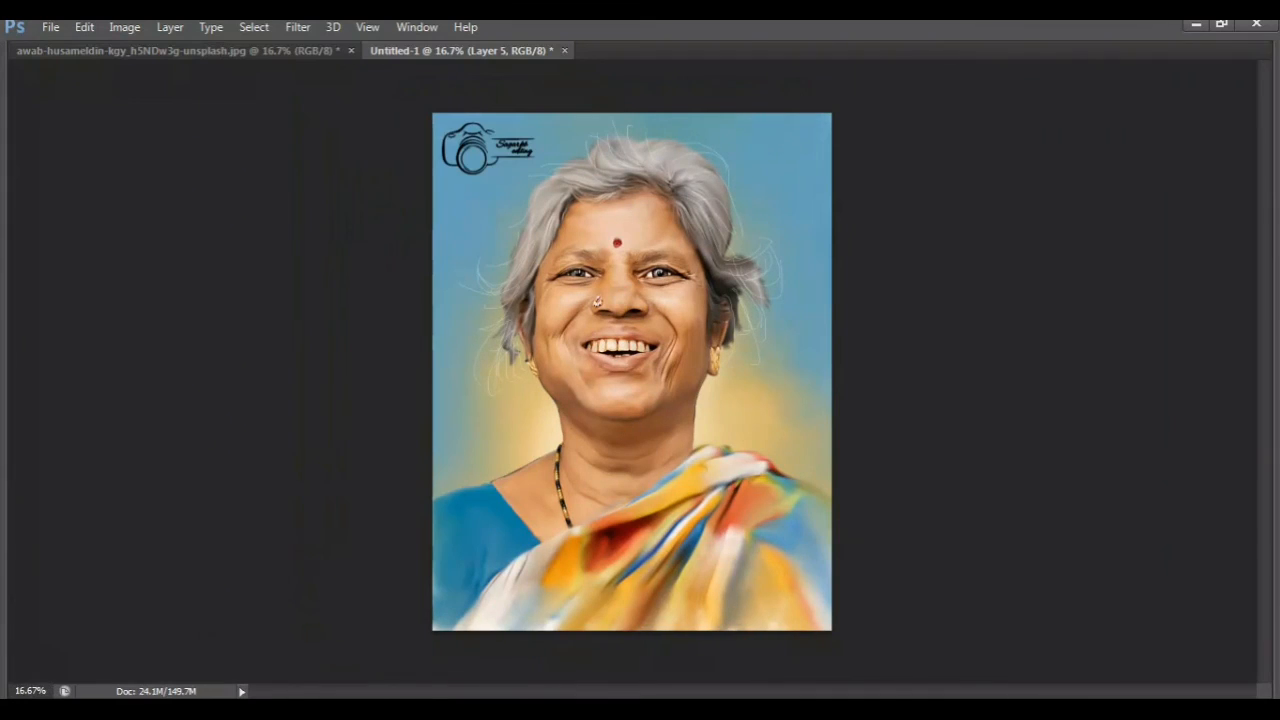
{"action": "key", "text": "ctrl+plus"}
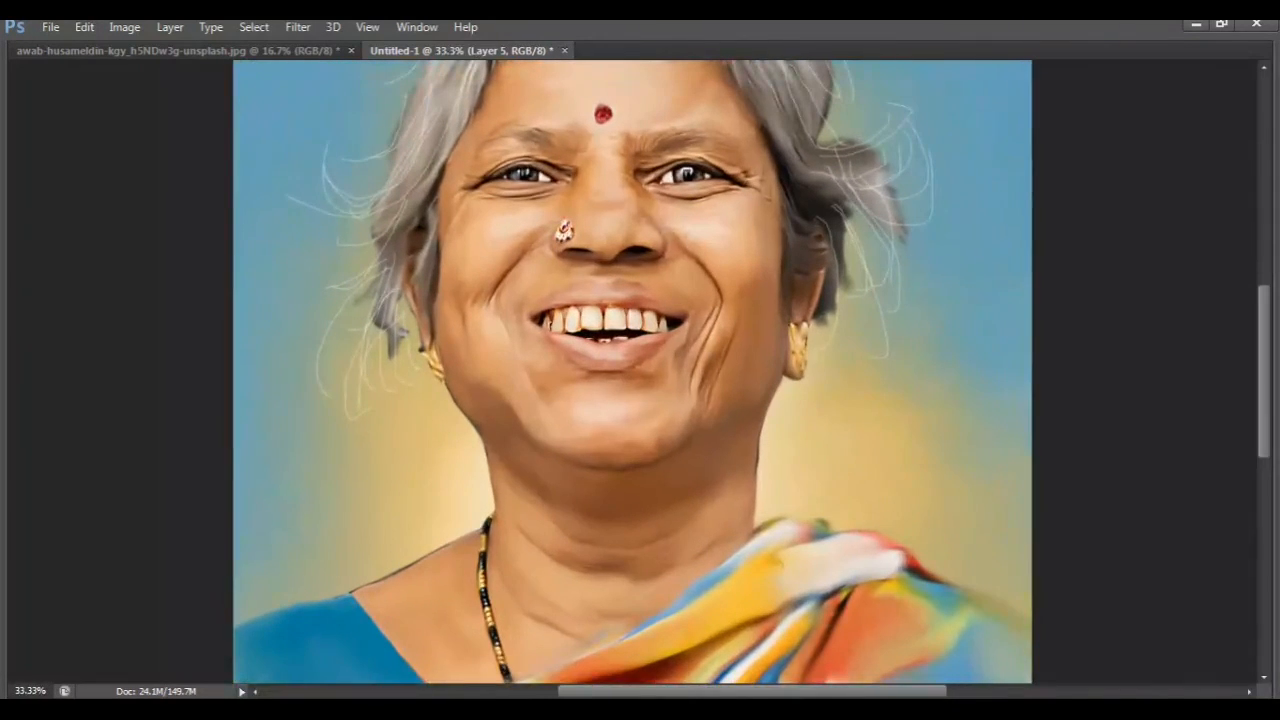
{"action": "scroll", "coordinate": [632, 372], "scroll_direction": "up", "scroll_amount": 5}
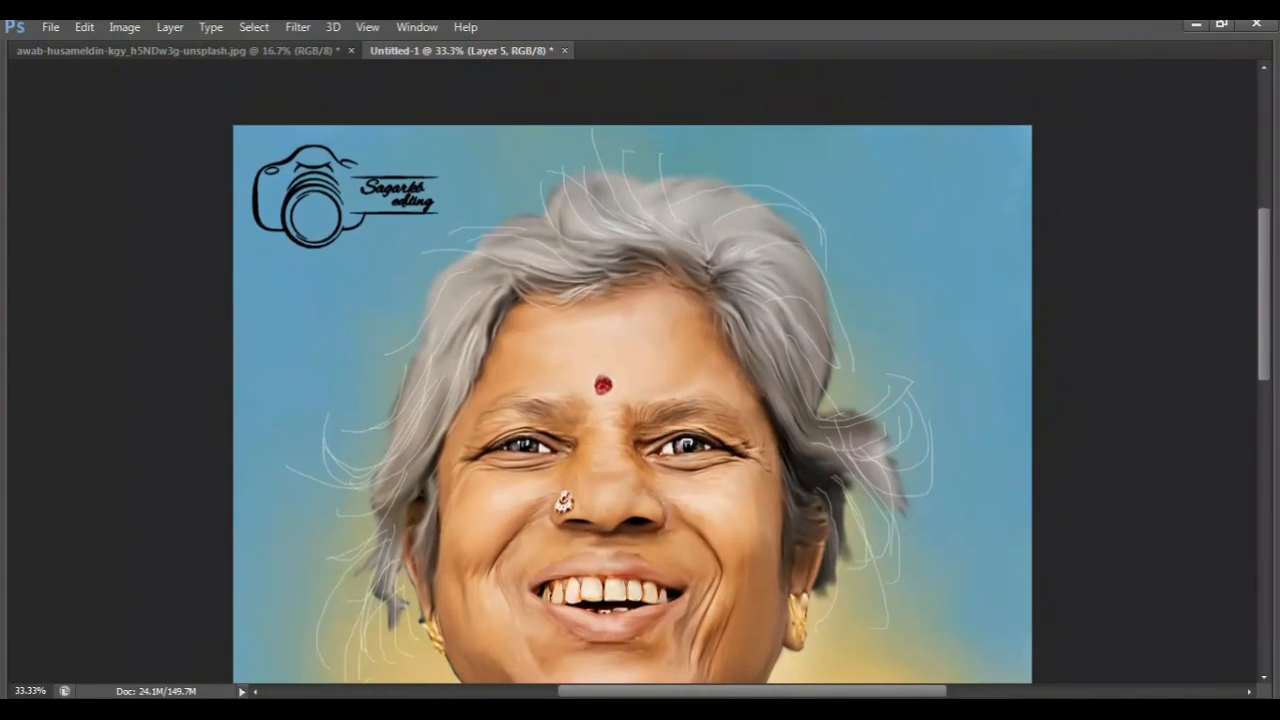
{"action": "scroll", "coordinate": [632, 372], "scroll_direction": "down", "scroll_amount": 8}
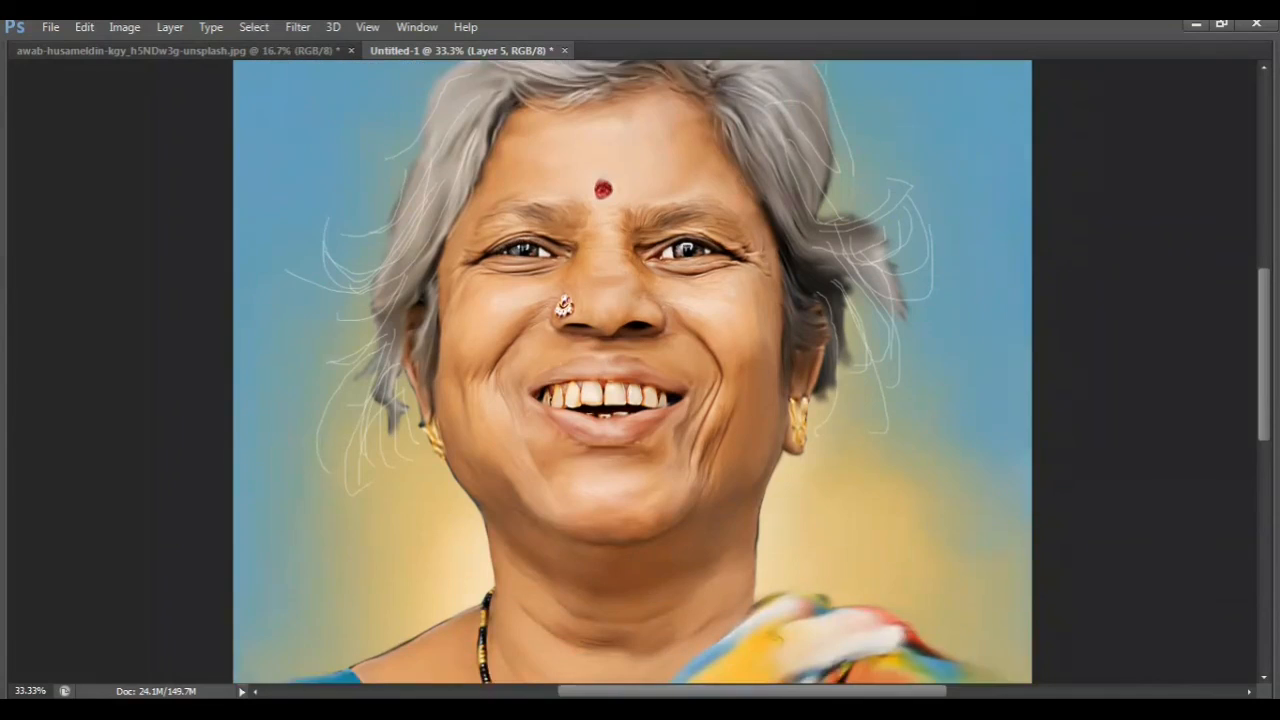